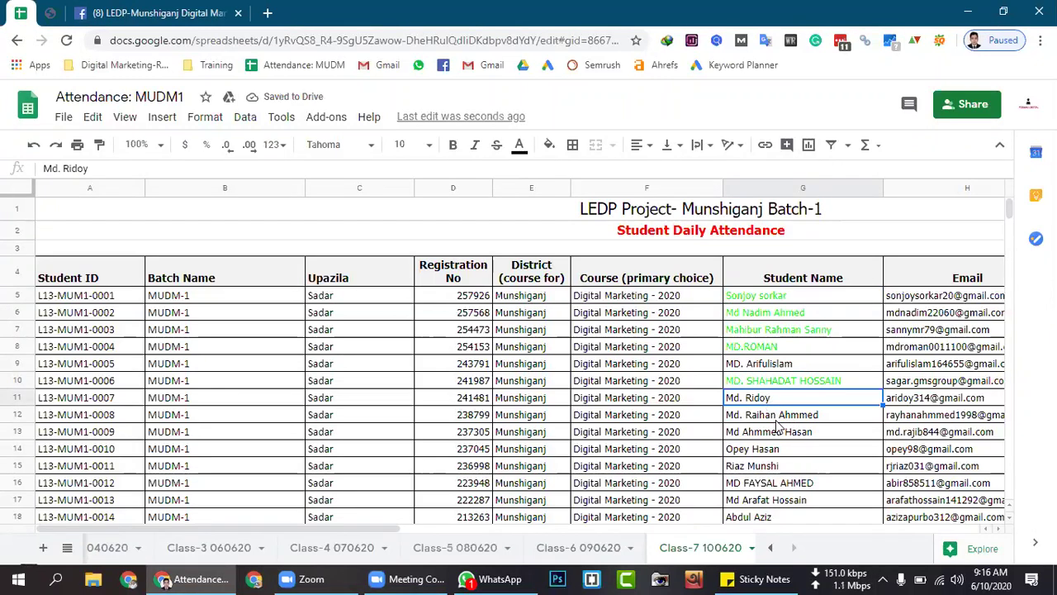
Set the text color of the student names in G13 and G14 to green on the Class-7 100620 sheet.
{"action": "left_click", "coordinate": [774, 422]}
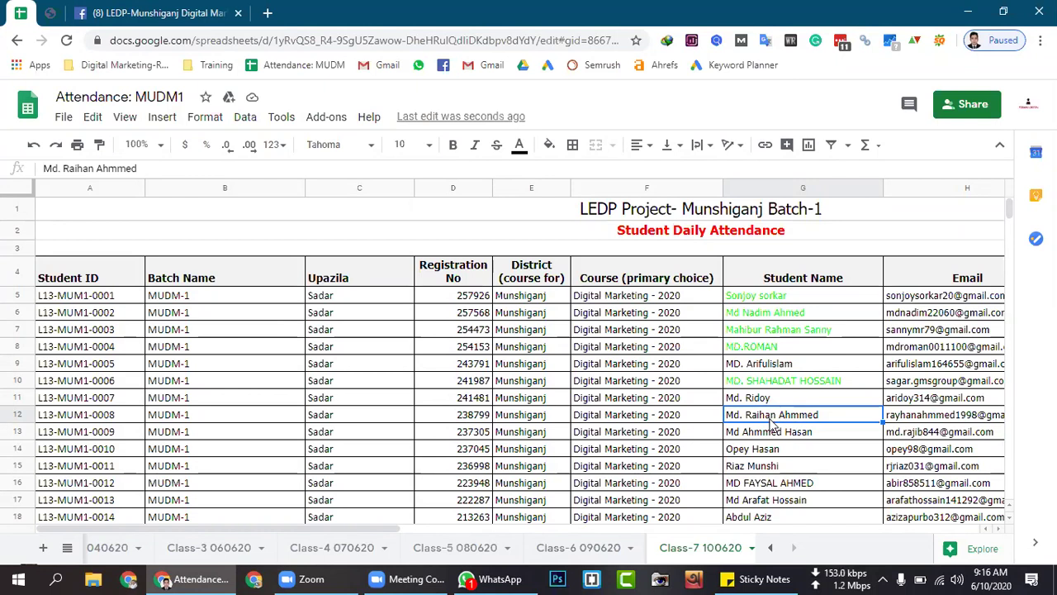
{"action": "left_click", "coordinate": [775, 436]}
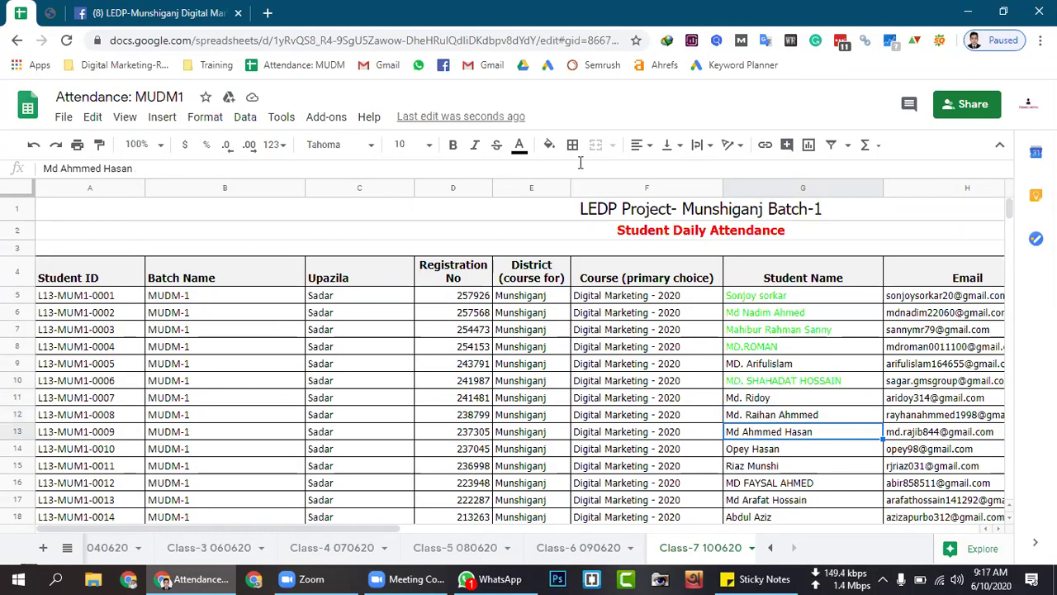
{"action": "left_click", "coordinate": [520, 146]}
{"action": "left_click", "coordinate": [593, 218]}
{"action": "left_click", "coordinate": [764, 453]}
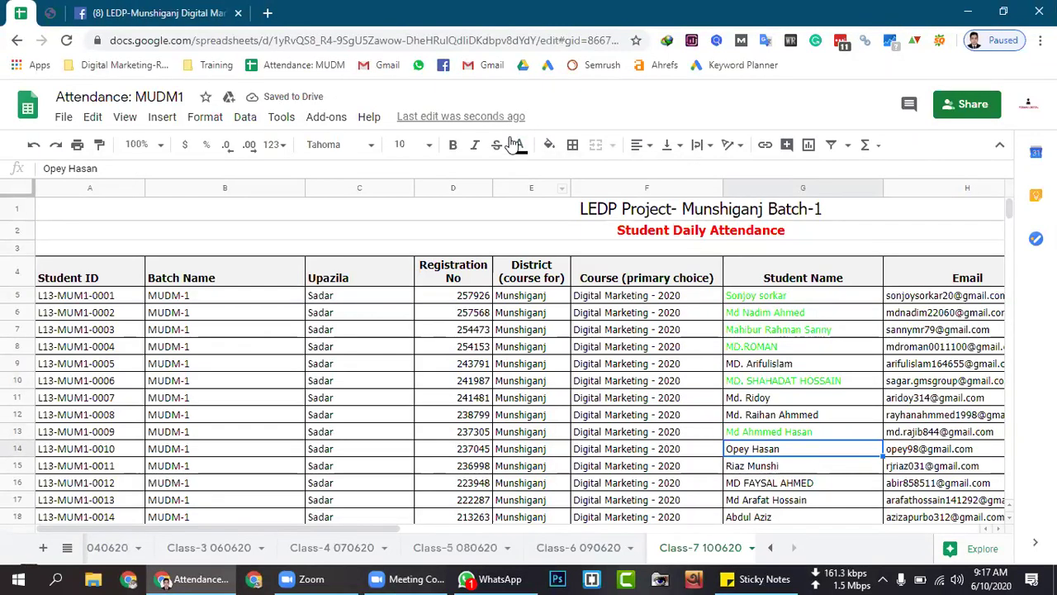
{"action": "left_click", "coordinate": [517, 145]}
{"action": "left_click", "coordinate": [594, 220]}
Mark the student name in G11 as present with green text.
{"action": "left_click", "coordinate": [768, 469]}
{"action": "scroll", "coordinate": [784, 446], "scroll_direction": "down", "scroll_amount": 2}
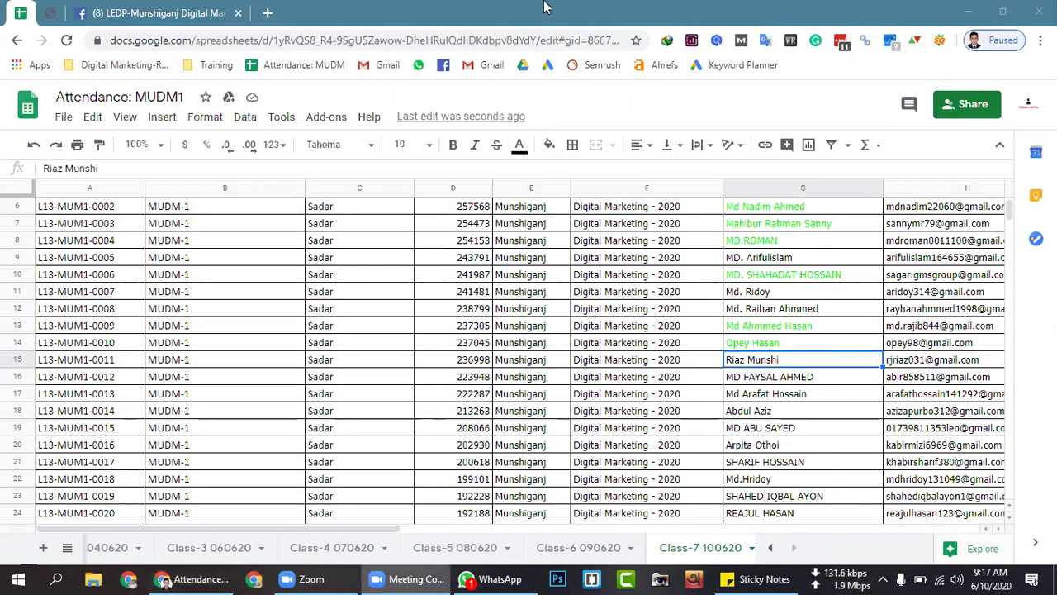
{"action": "left_click", "coordinate": [754, 295]}
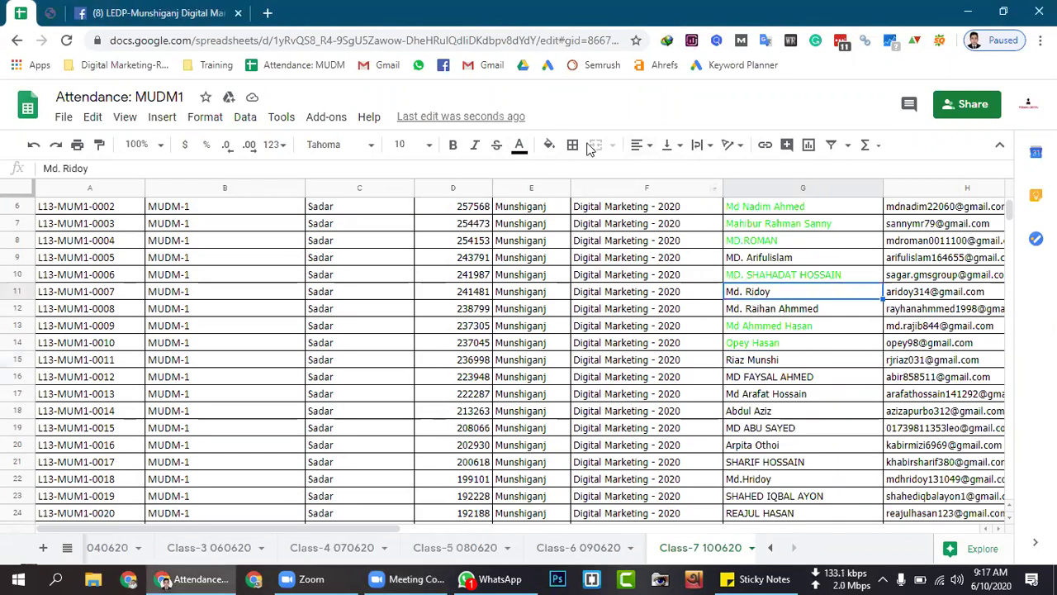
{"action": "left_click", "coordinate": [519, 147]}
{"action": "left_click", "coordinate": [602, 218]}
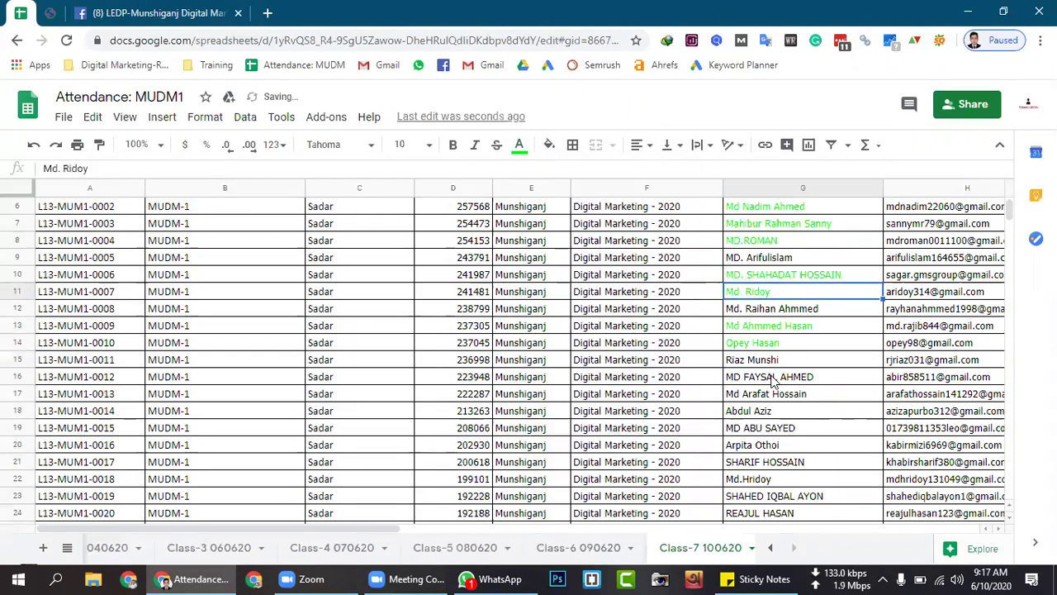
Go through the student names from G16 to G20 and color the one in G20 green.
{"action": "left_click", "coordinate": [768, 377]}
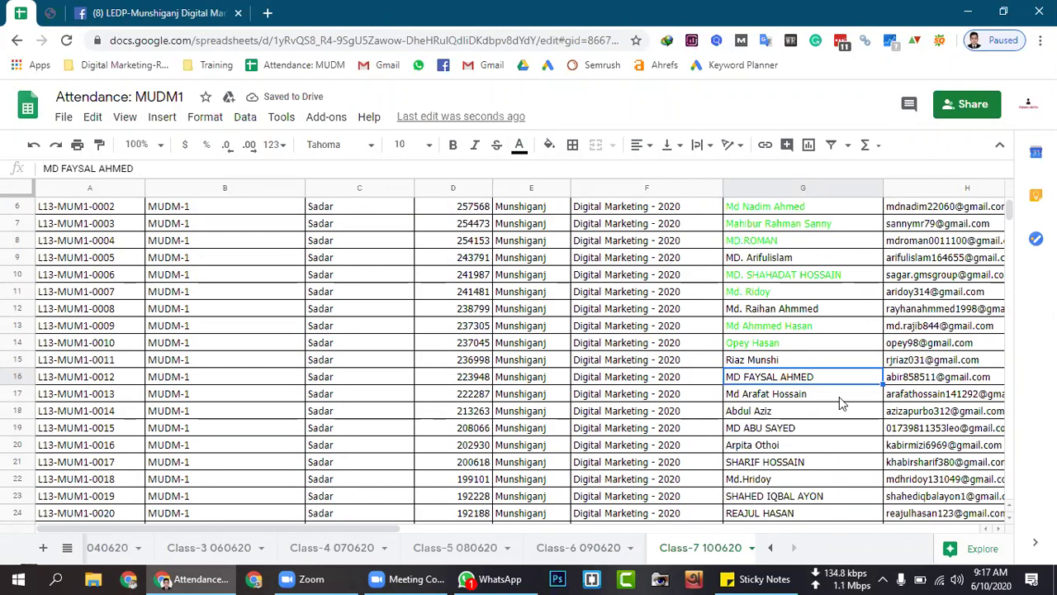
{"action": "left_click", "coordinate": [784, 399]}
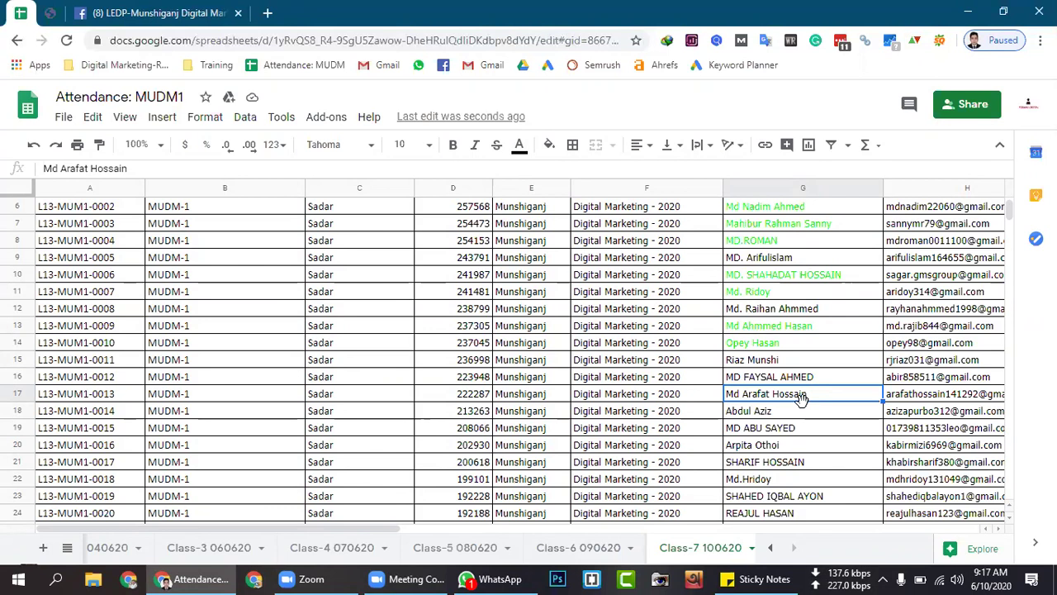
{"action": "left_click", "coordinate": [774, 415]}
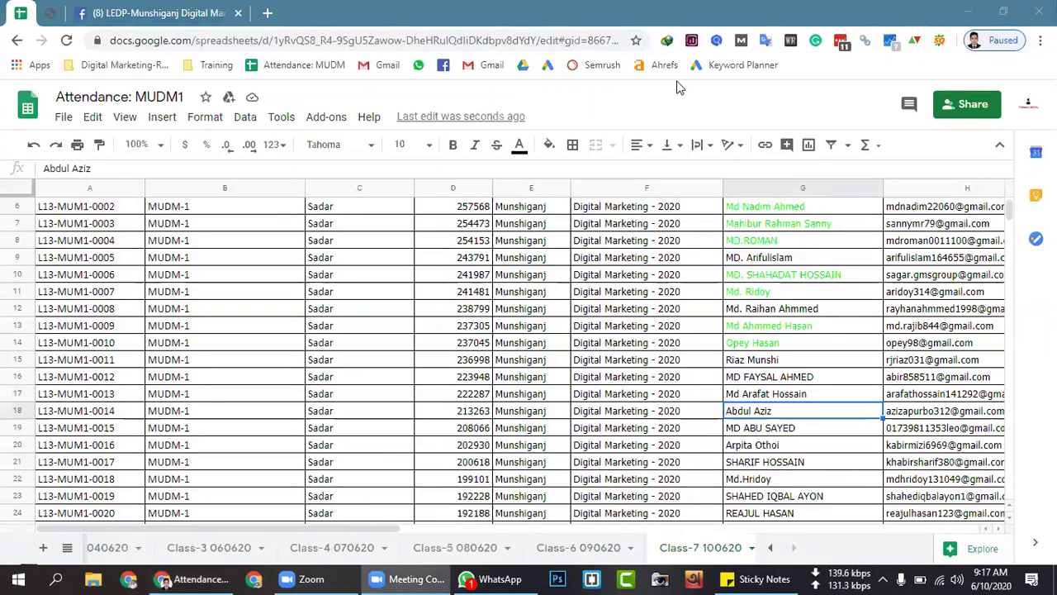
{"action": "left_click", "coordinate": [774, 429]}
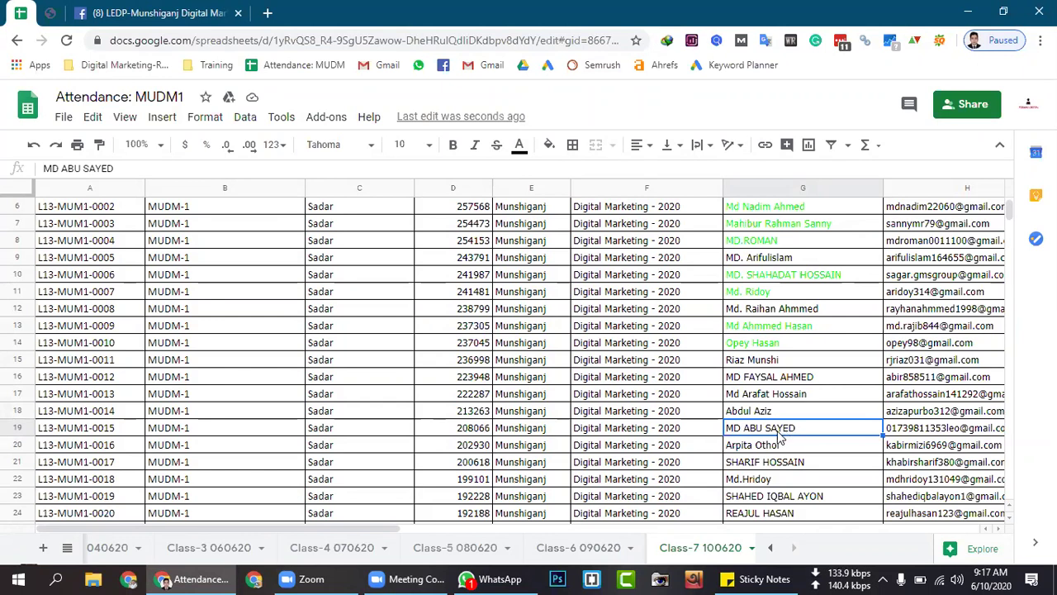
{"action": "left_click", "coordinate": [741, 446]}
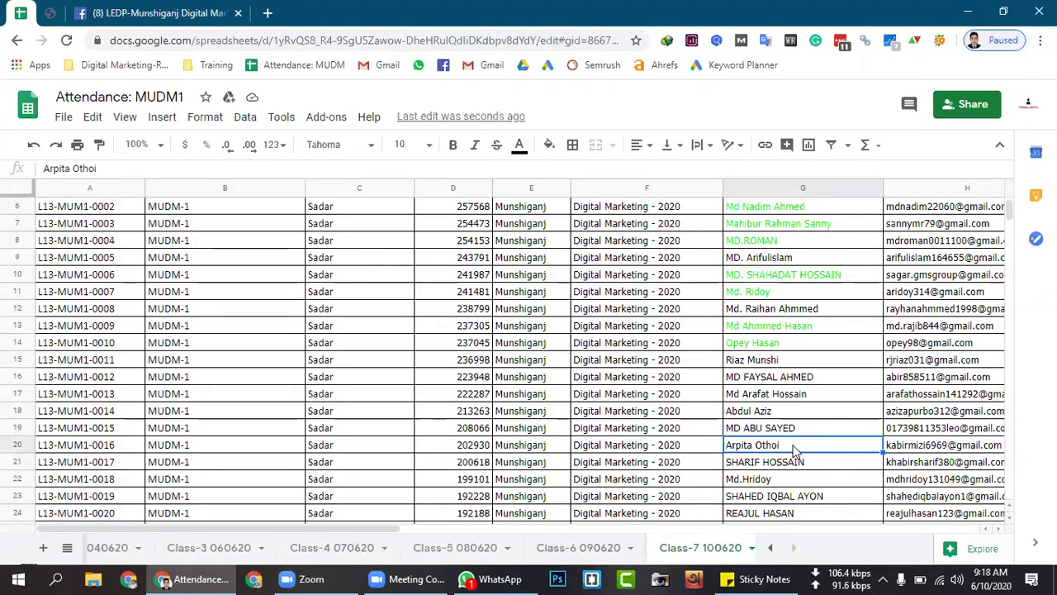
{"action": "left_click", "coordinate": [519, 147]}
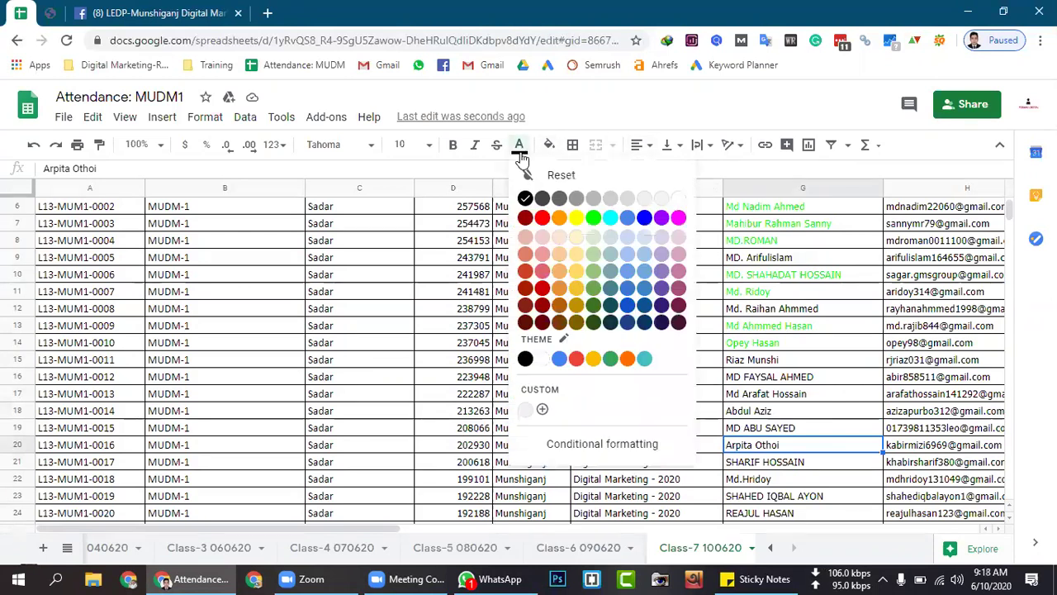
{"action": "left_click", "coordinate": [593, 217]}
Go through the student names from G21 to G23 and color the one in G23 green.
{"action": "left_click", "coordinate": [774, 455]}
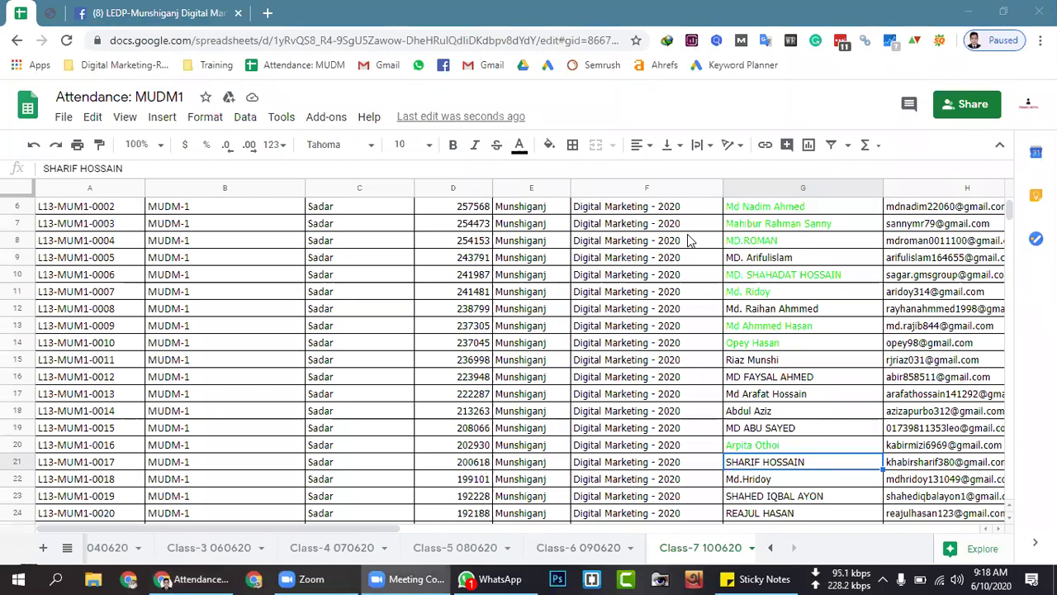
{"action": "left_click", "coordinate": [786, 480]}
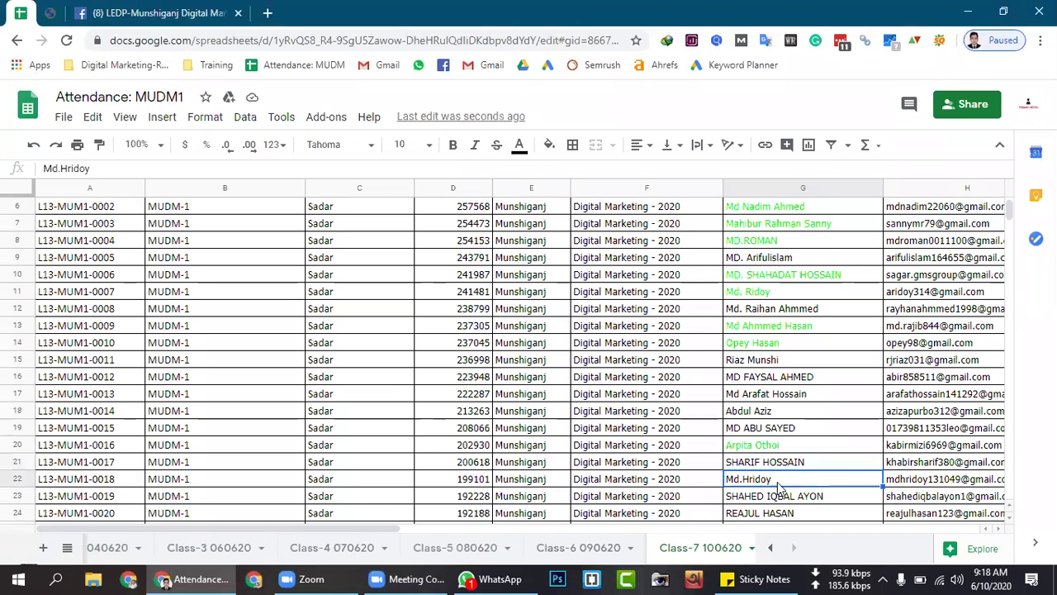
{"action": "scroll", "coordinate": [786, 480], "scroll_direction": "down", "scroll_amount": 1}
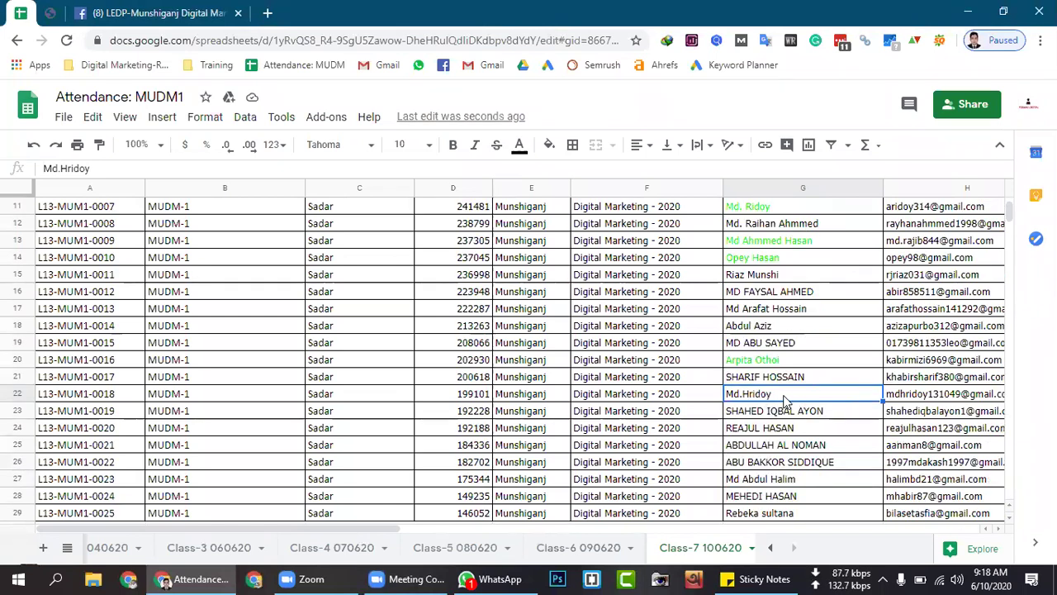
{"action": "left_click", "coordinate": [774, 419]}
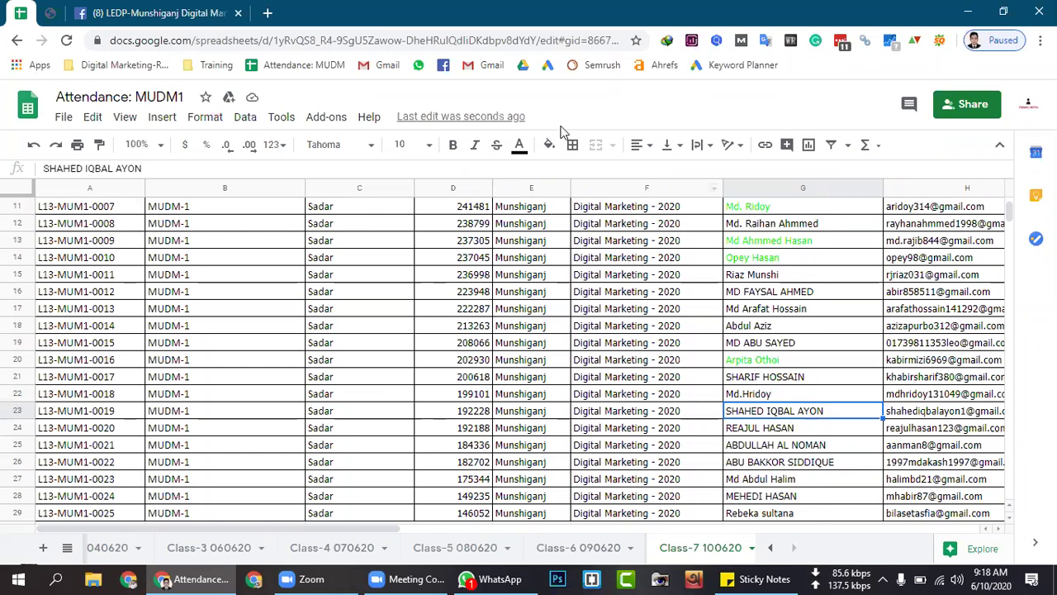
{"action": "left_click", "coordinate": [520, 145]}
{"action": "left_click", "coordinate": [593, 217]}
Change the text color of the student names in G24 and G25 to green.
{"action": "left_click", "coordinate": [756, 428]}
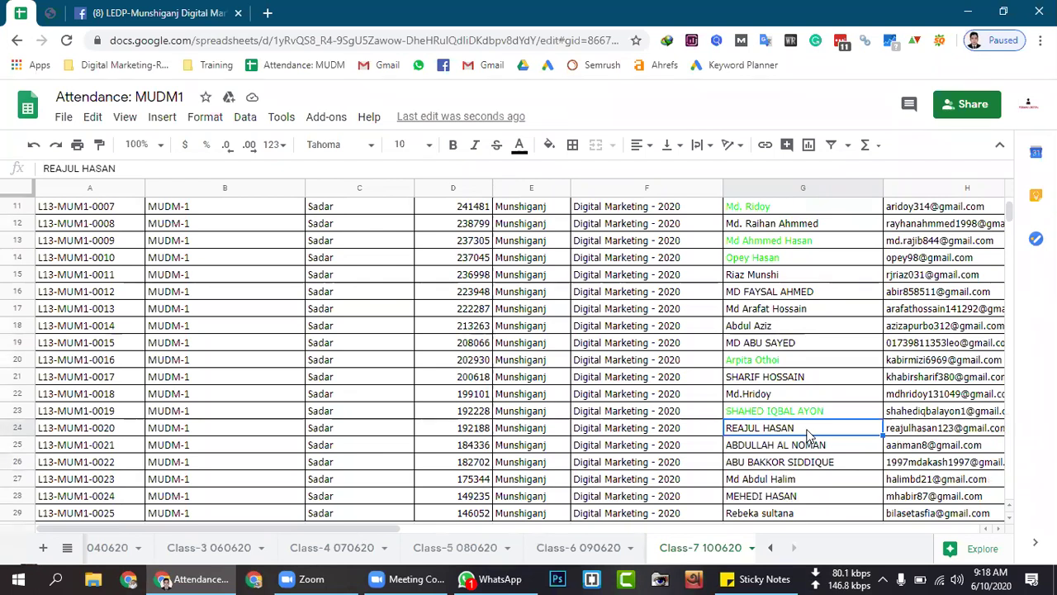
{"action": "left_click", "coordinate": [799, 454]}
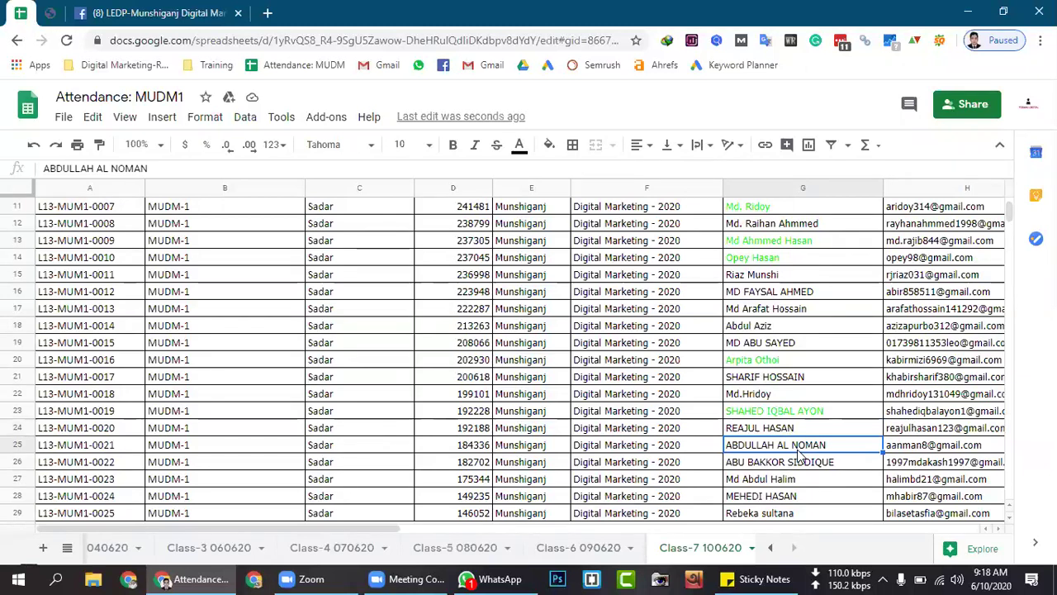
{"action": "left_click", "coordinate": [785, 430]}
{"action": "left_click", "coordinate": [518, 147]}
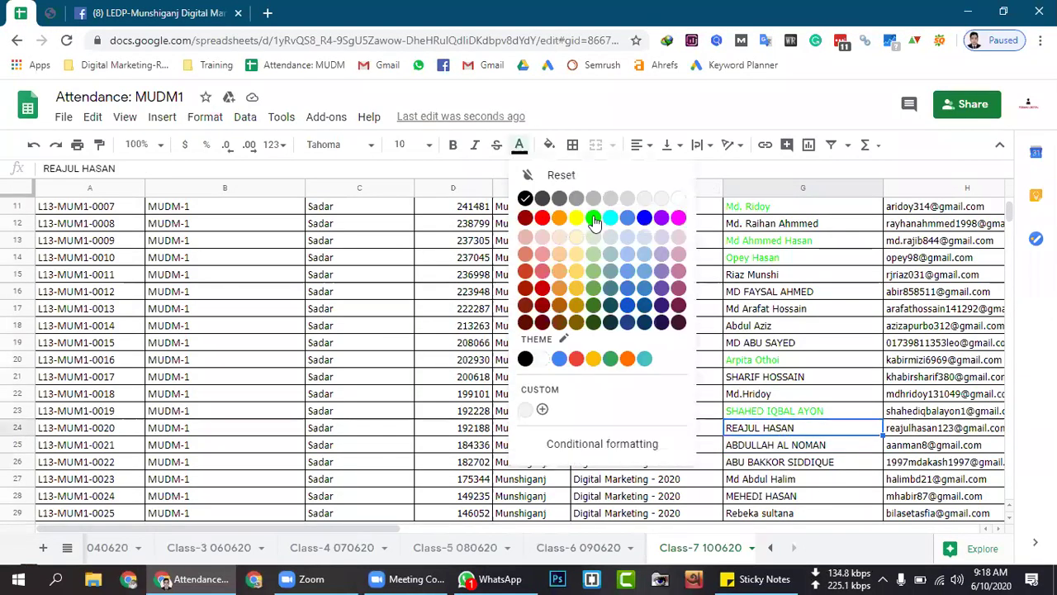
{"action": "left_click", "coordinate": [594, 219]}
{"action": "left_click", "coordinate": [765, 449]}
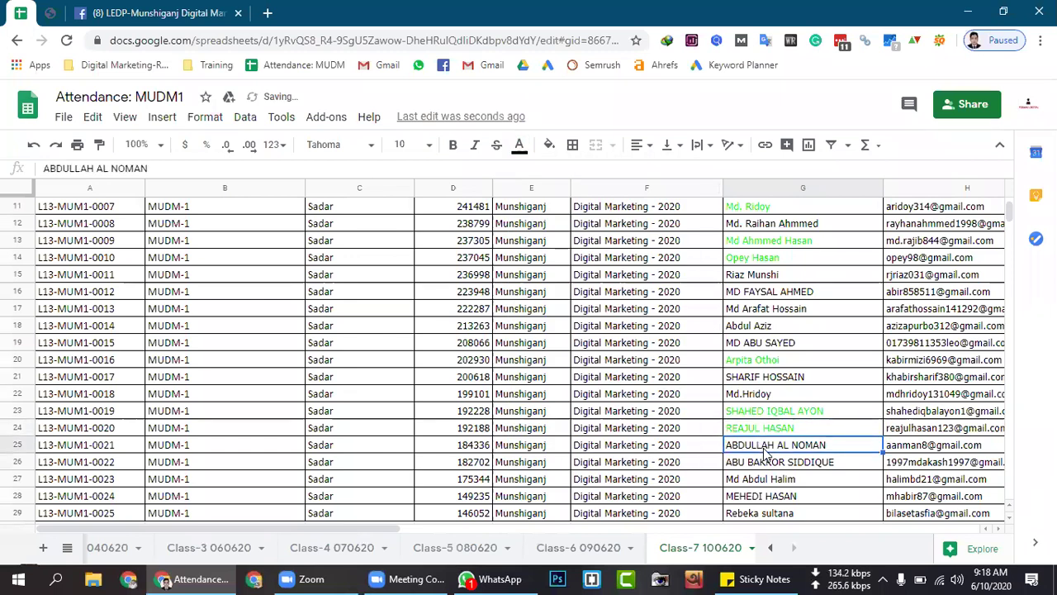
{"action": "left_click", "coordinate": [521, 148]}
{"action": "left_click", "coordinate": [593, 218]}
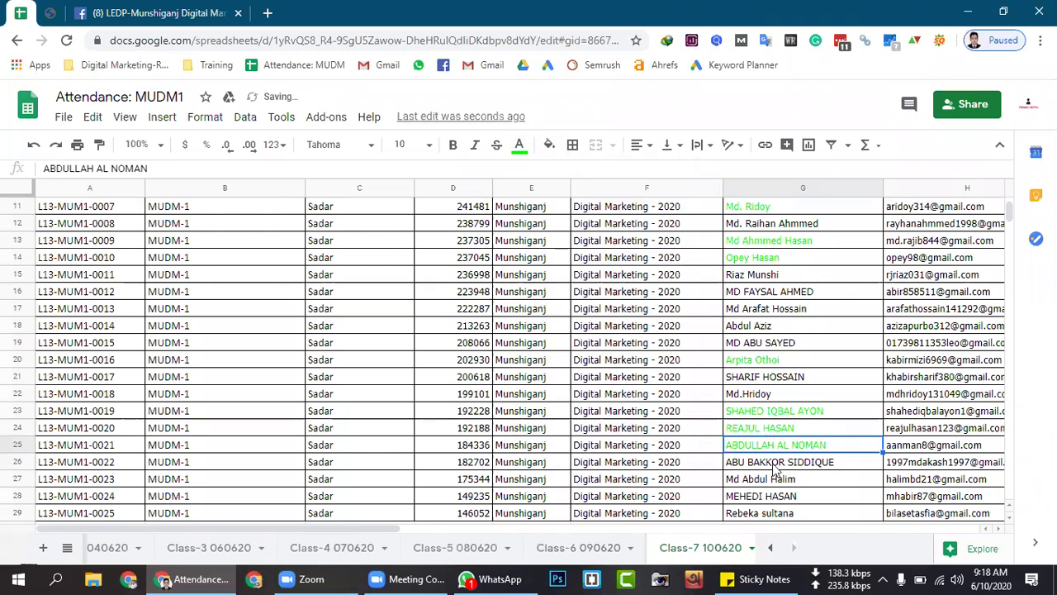
Color the student names in G26, G27 and G28 green.
{"action": "left_click", "coordinate": [774, 467]}
{"action": "scroll", "coordinate": [774, 465], "scroll_direction": "down", "scroll_amount": 1}
{"action": "left_click", "coordinate": [520, 149]}
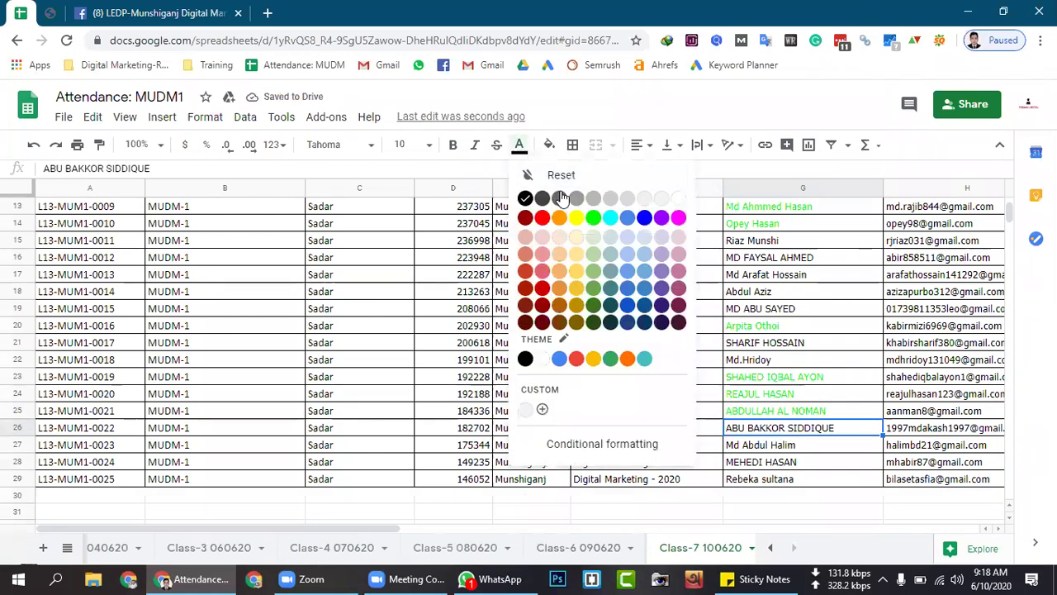
{"action": "left_click", "coordinate": [594, 218]}
{"action": "left_click", "coordinate": [751, 447]}
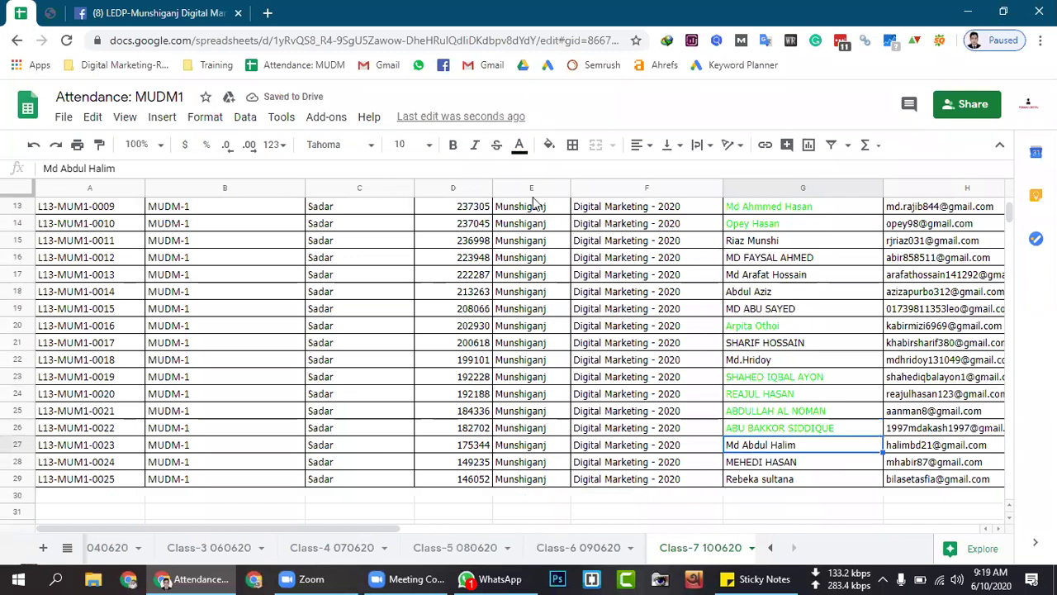
{"action": "left_click", "coordinate": [520, 147]}
{"action": "left_click", "coordinate": [594, 219]}
{"action": "left_click", "coordinate": [771, 463]}
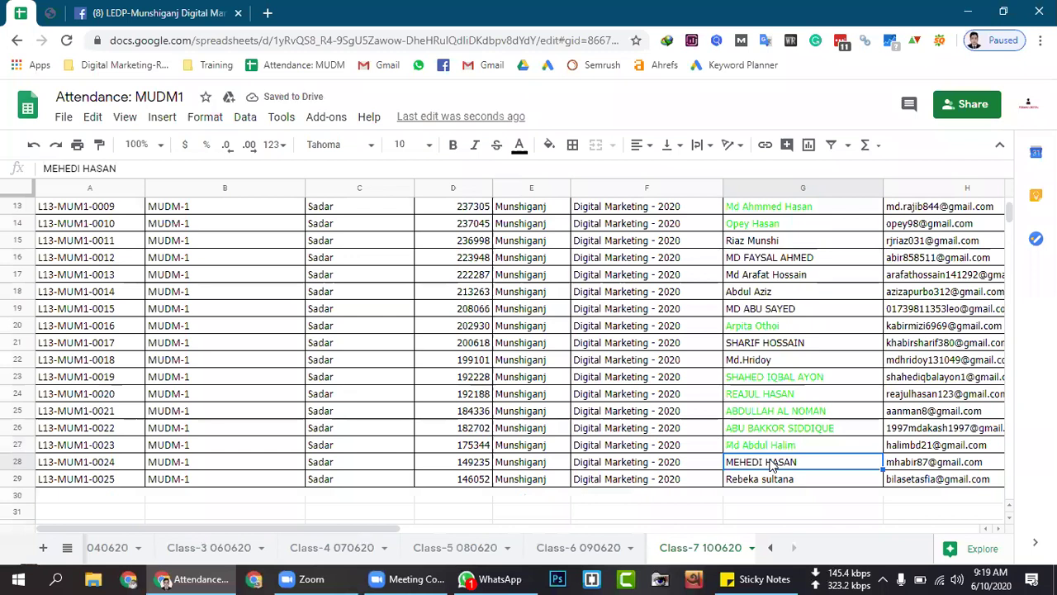
{"action": "left_click", "coordinate": [521, 147]}
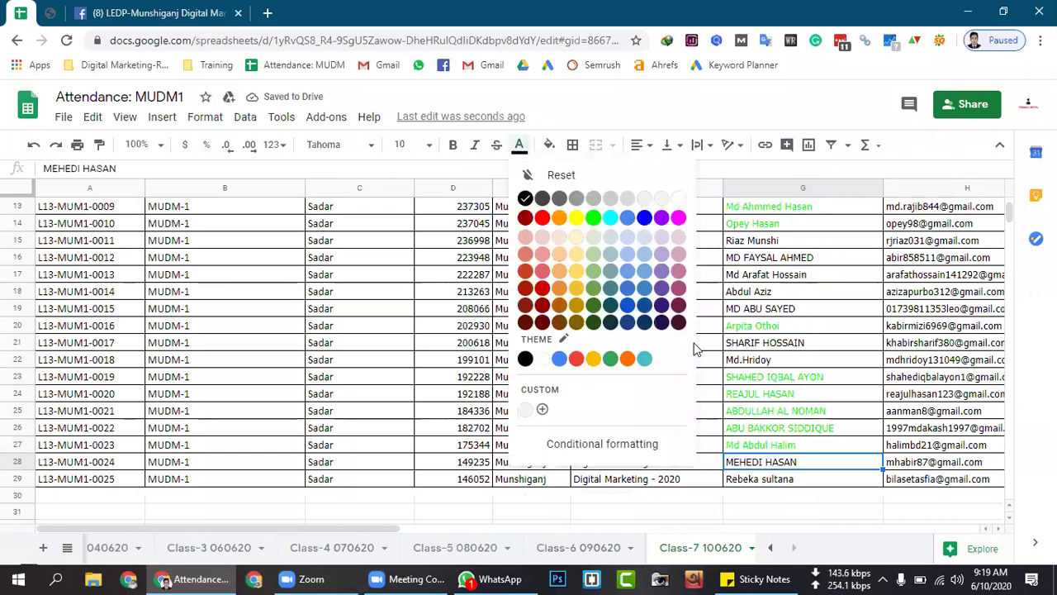
{"action": "left_click", "coordinate": [591, 219]}
Review the remaining black, unmarked names in the Student Name column.
{"action": "left_click", "coordinate": [758, 481]}
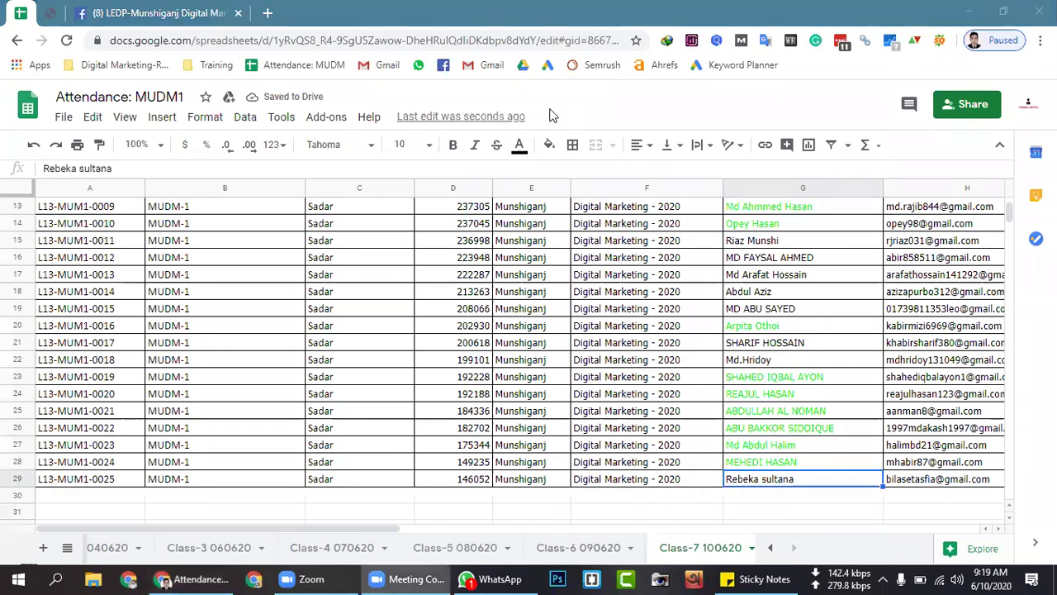
{"action": "left_click", "coordinate": [785, 364]}
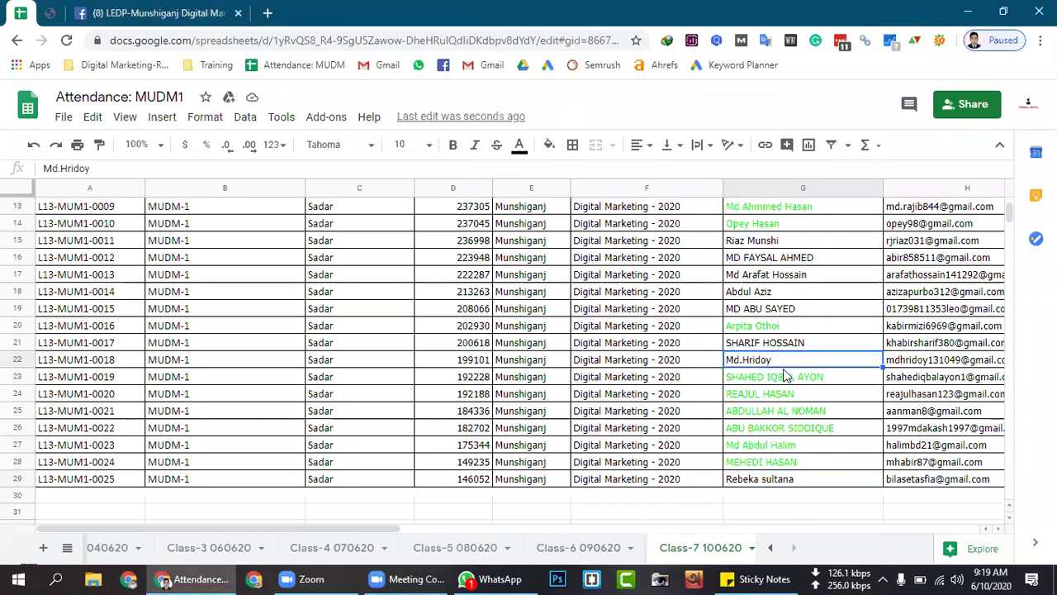
{"action": "left_click", "coordinate": [789, 343]}
{"action": "scroll", "coordinate": [808, 331], "scroll_direction": "up", "scroll_amount": 5}
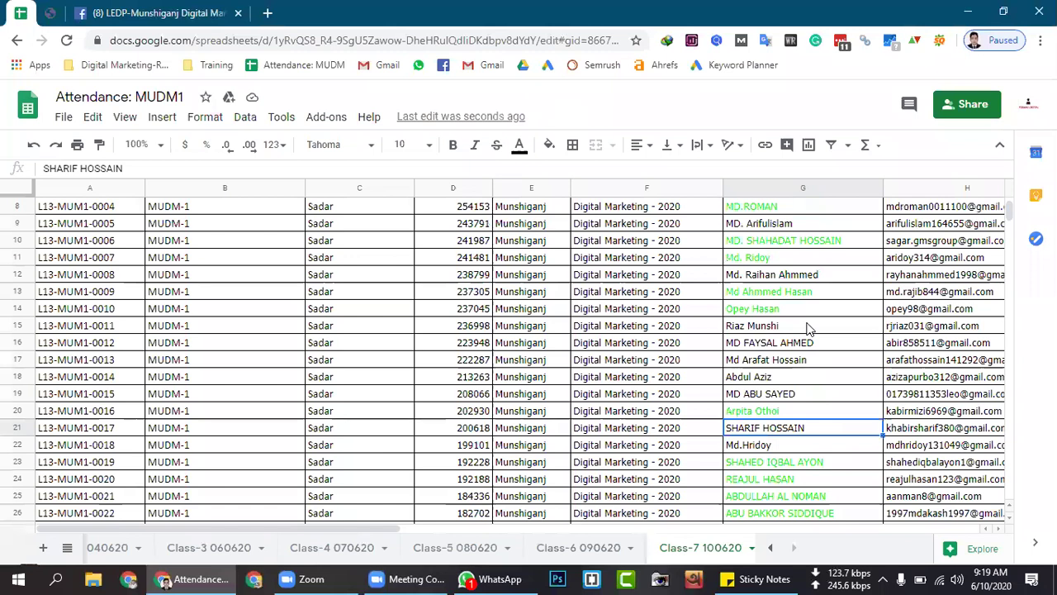
{"action": "scroll", "coordinate": [760, 363], "scroll_direction": "down", "scroll_amount": 2}
{"action": "left_click", "coordinate": [754, 372]}
{"action": "scroll", "coordinate": [768, 355], "scroll_direction": "down", "scroll_amount": 2}
{"action": "left_click", "coordinate": [779, 330]}
{"action": "left_click", "coordinate": [783, 345]}
{"action": "left_click", "coordinate": [790, 326]}
{"action": "left_click", "coordinate": [795, 306]}
{"action": "left_click", "coordinate": [767, 276]}
{"action": "scroll", "coordinate": [756, 331], "scroll_direction": "down", "scroll_amount": 3}
{"action": "left_click", "coordinate": [765, 395]}
{"action": "scroll", "coordinate": [764, 380], "scroll_direction": "up", "scroll_amount": 5}
{"action": "left_click", "coordinate": [764, 371]}
{"action": "scroll", "coordinate": [764, 372], "scroll_direction": "down", "scroll_amount": 3}
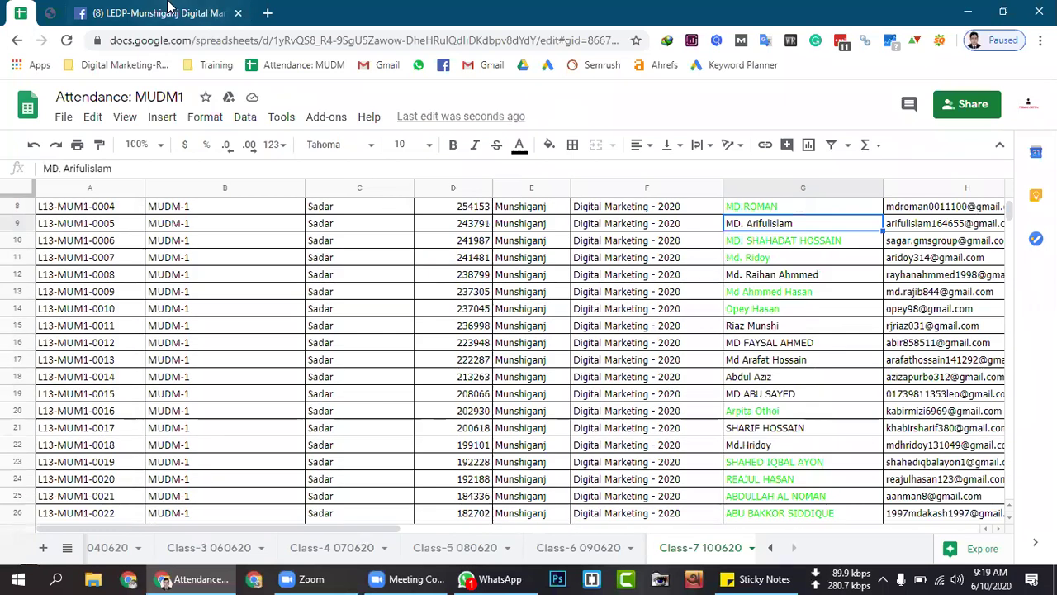
{"action": "left_click", "coordinate": [742, 342]}
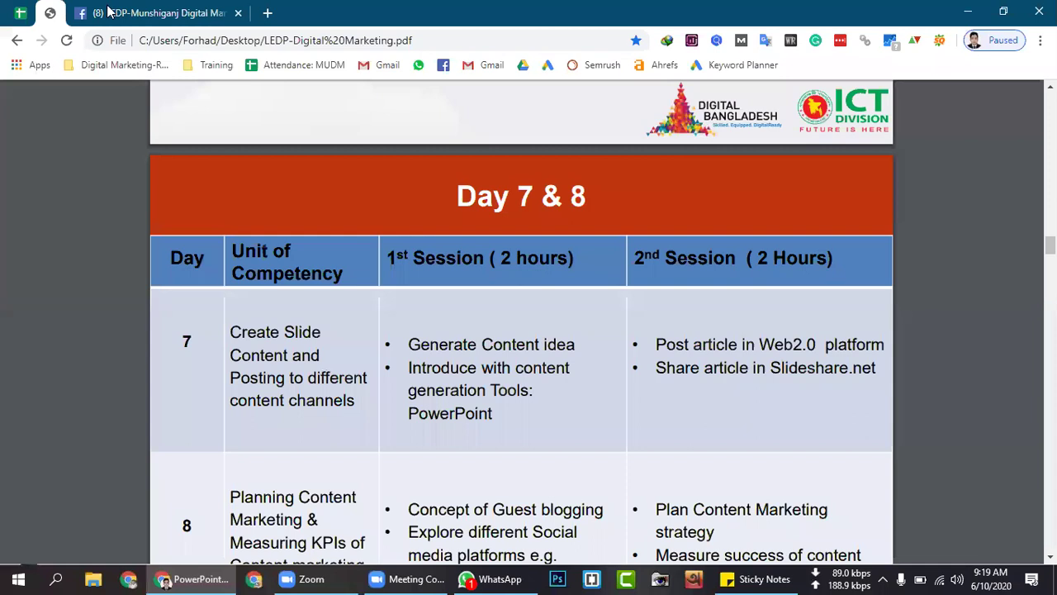
View the Day 7 & 8 course outline in LEDP-Digital Marketing.pdf, and return to the attendance sheet.
{"action": "left_click", "coordinate": [49, 13]}
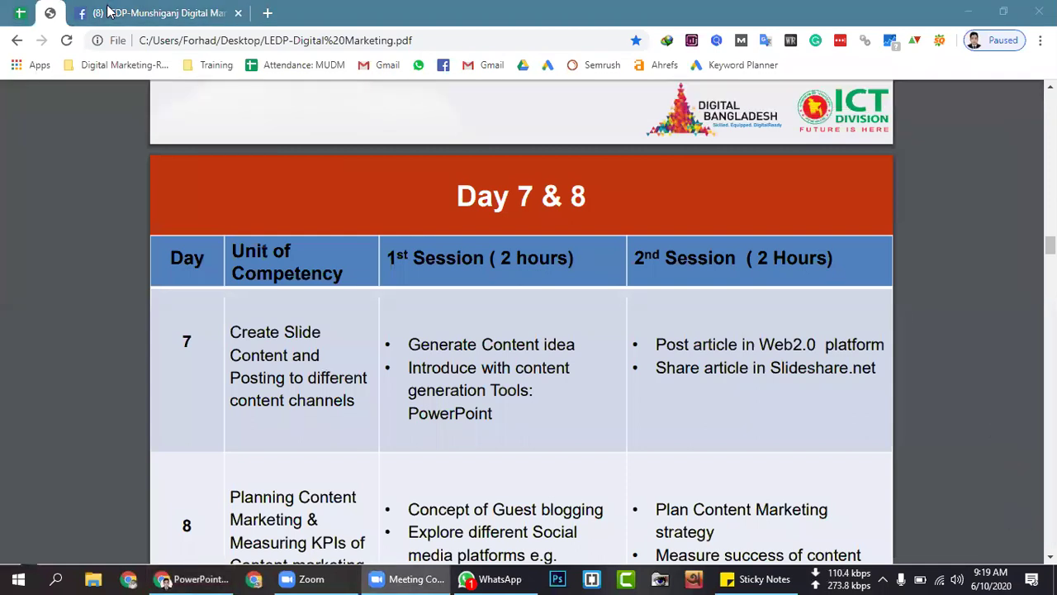
{"action": "left_click", "coordinate": [20, 12]}
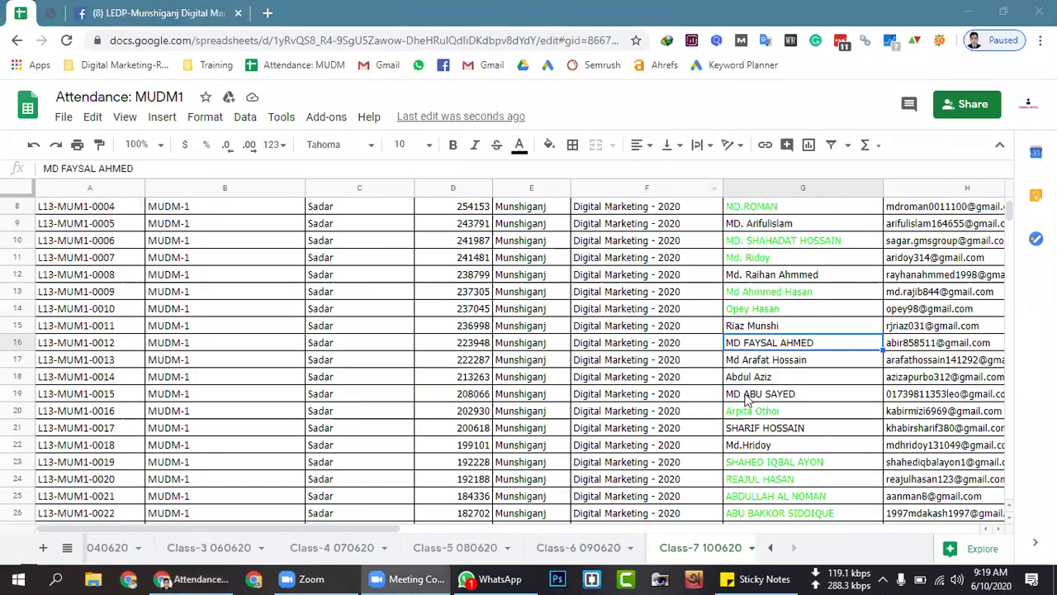
Set the text color of the student name in G22 to green.
{"action": "left_click", "coordinate": [772, 445]}
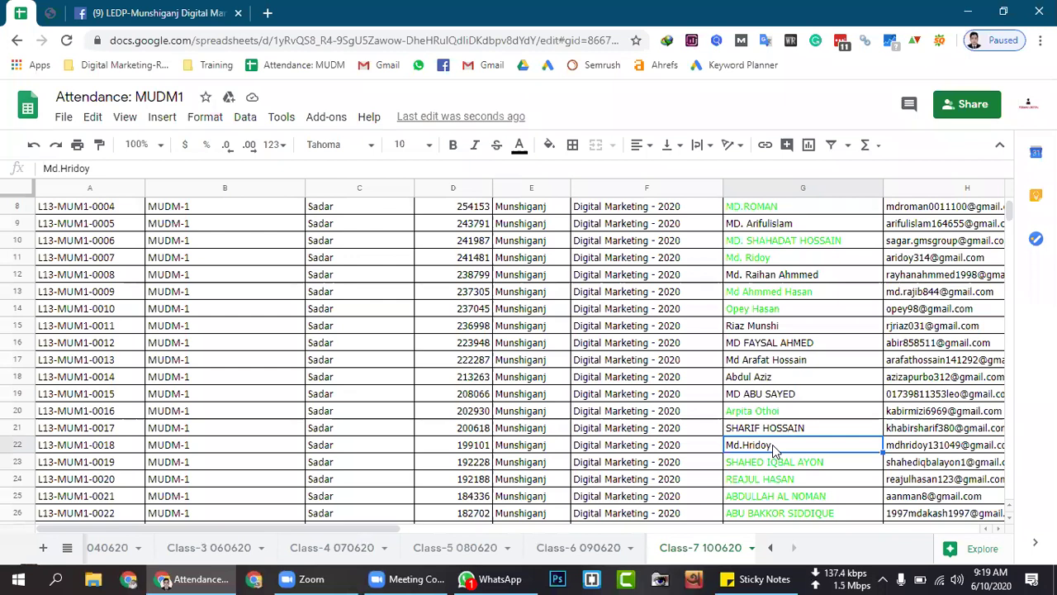
{"action": "left_click", "coordinate": [521, 147]}
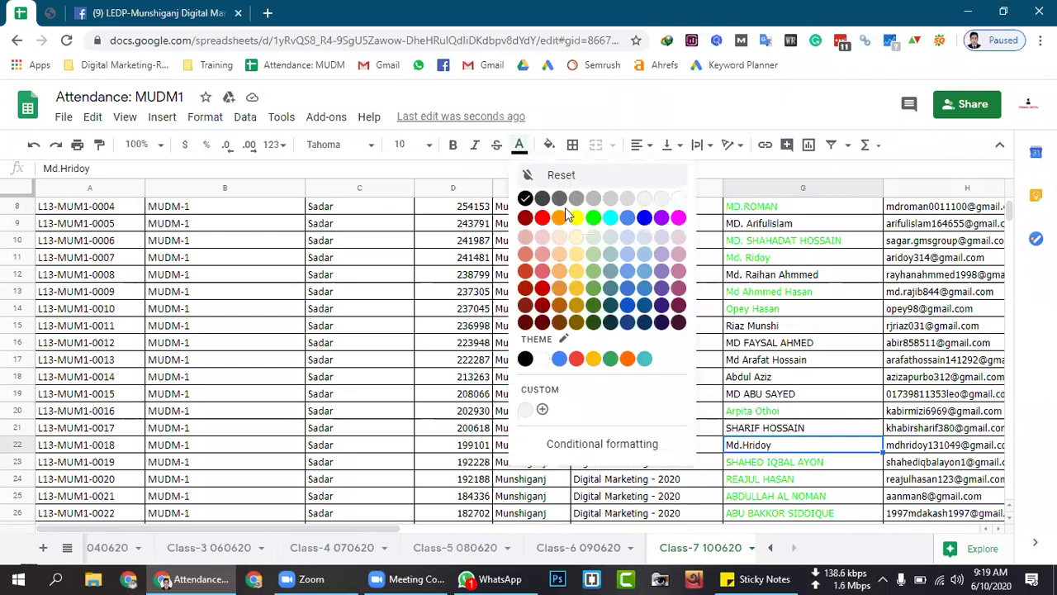
{"action": "left_click", "coordinate": [592, 219]}
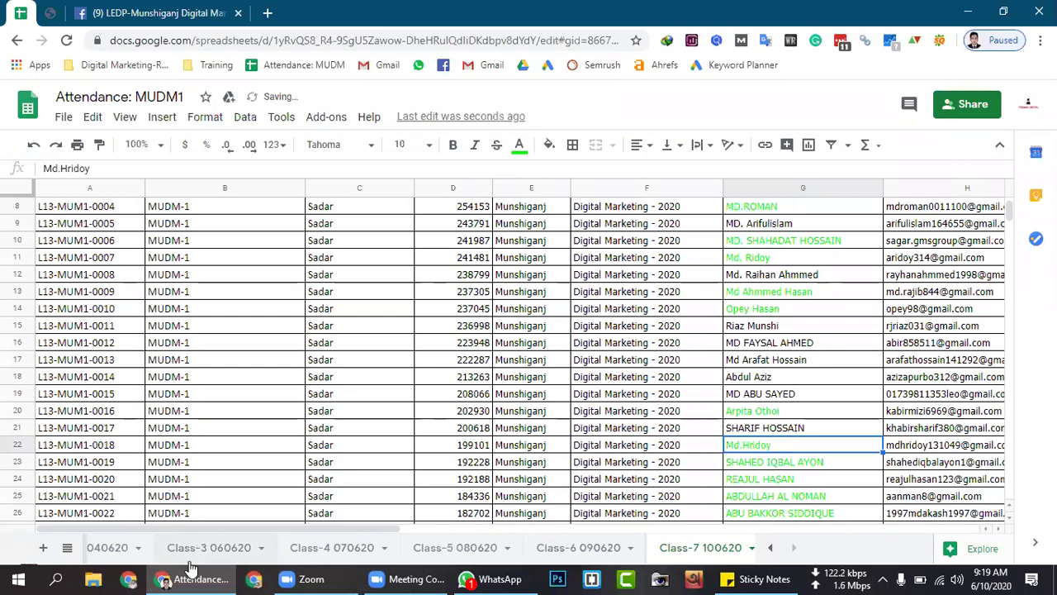
Check the LEDP-Munshiganj Digital Marketing-1 Facebook group and the course PDF, and review the unmarked names in the attendance sheet.
{"action": "left_click", "coordinate": [822, 395]}
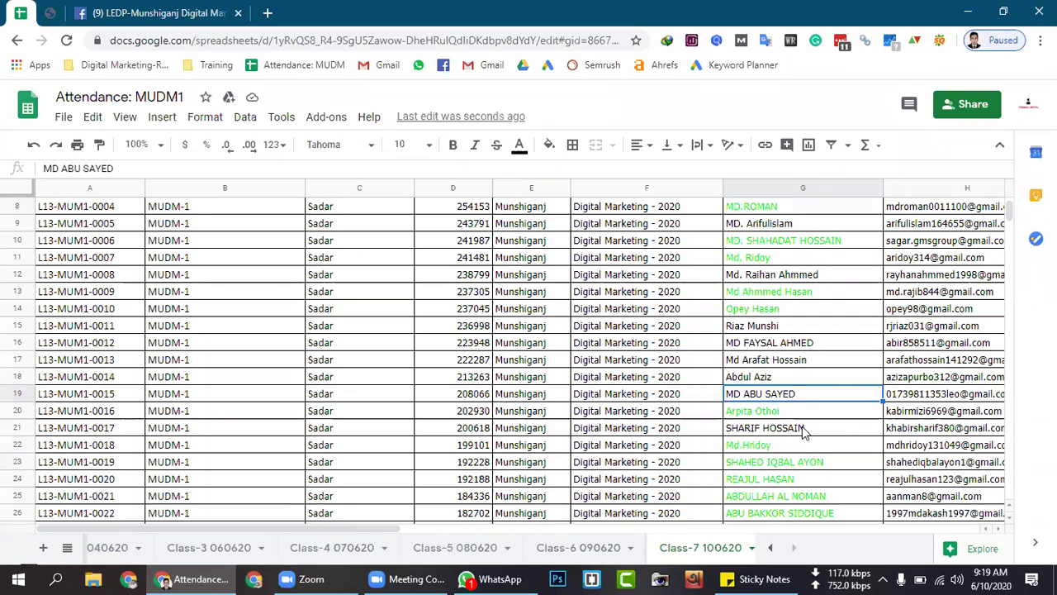
{"action": "left_click", "coordinate": [173, 12]}
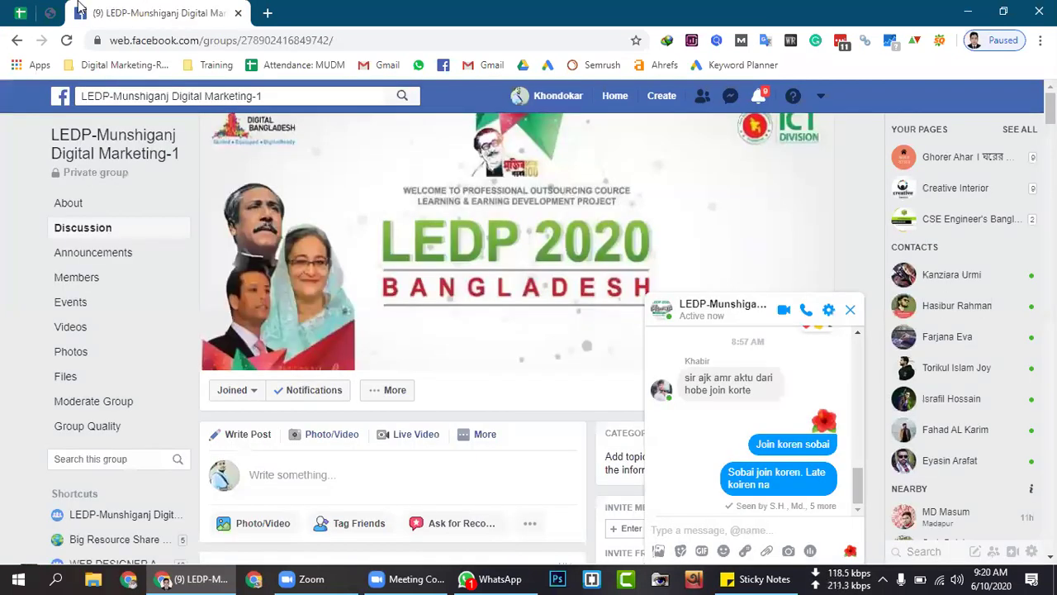
{"action": "left_click", "coordinate": [53, 10]}
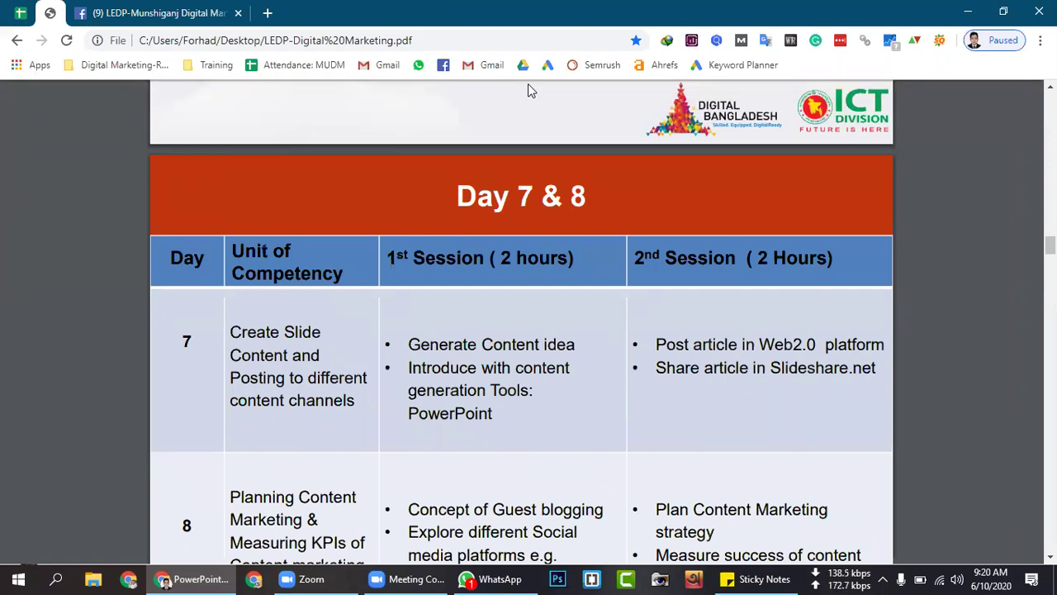
{"action": "left_click", "coordinate": [20, 13]}
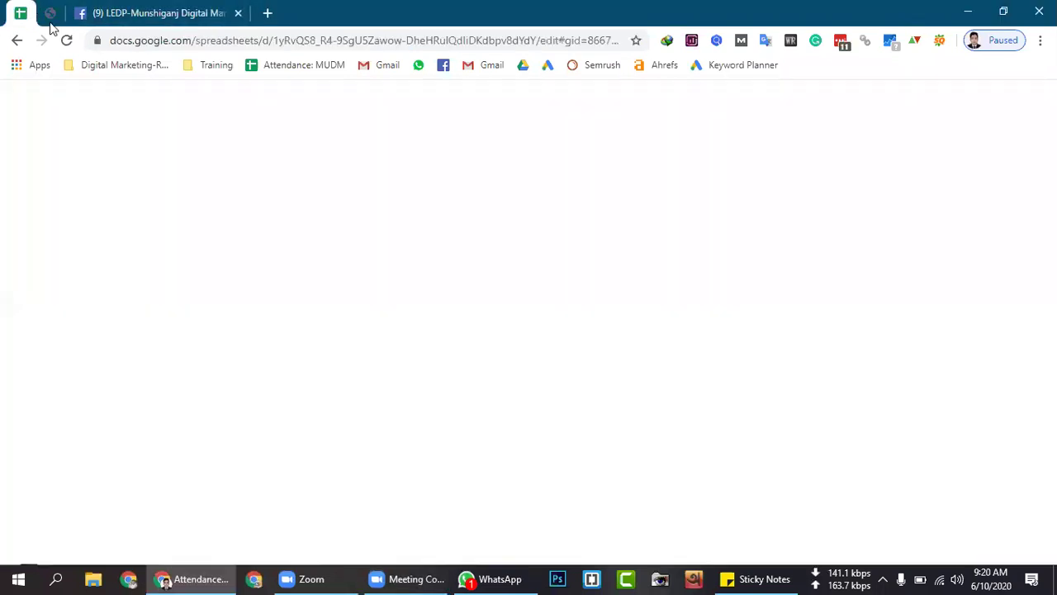
{"action": "scroll", "coordinate": [815, 347], "scroll_direction": "up", "scroll_amount": 3}
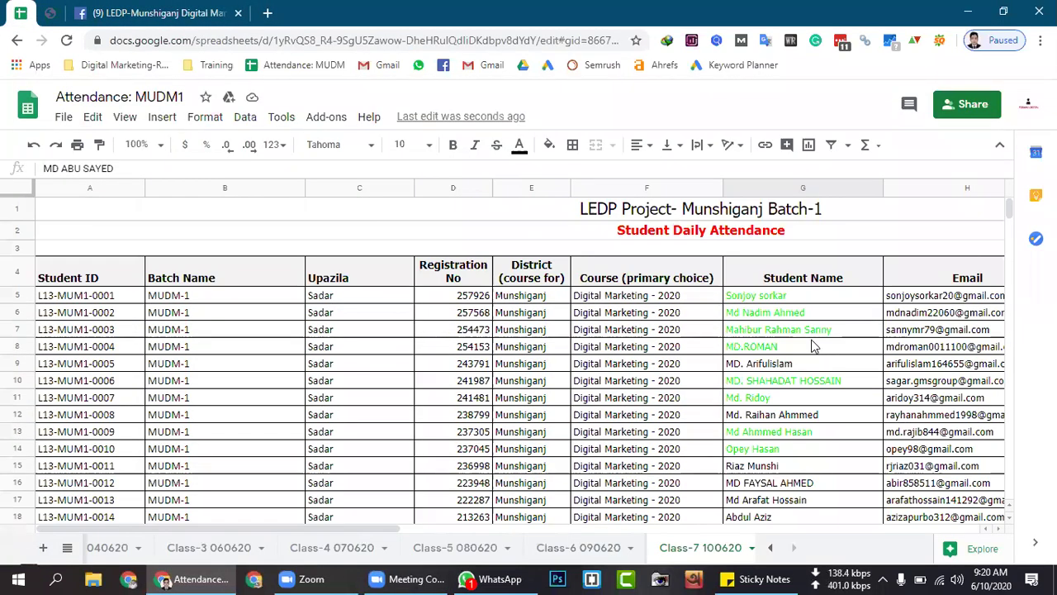
{"action": "scroll", "coordinate": [813, 351], "scroll_direction": "down", "scroll_amount": 3}
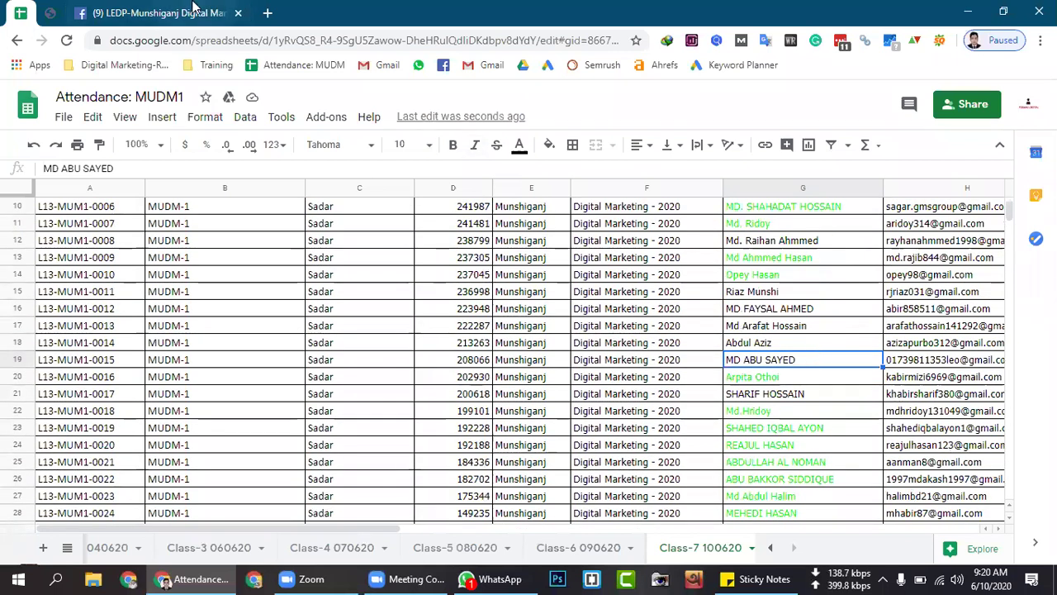
View the Facebook group again and examine the Day 7 & 8 session outline in LEDP-Digital Marketing.pdf.
{"action": "left_click", "coordinate": [92, 8]}
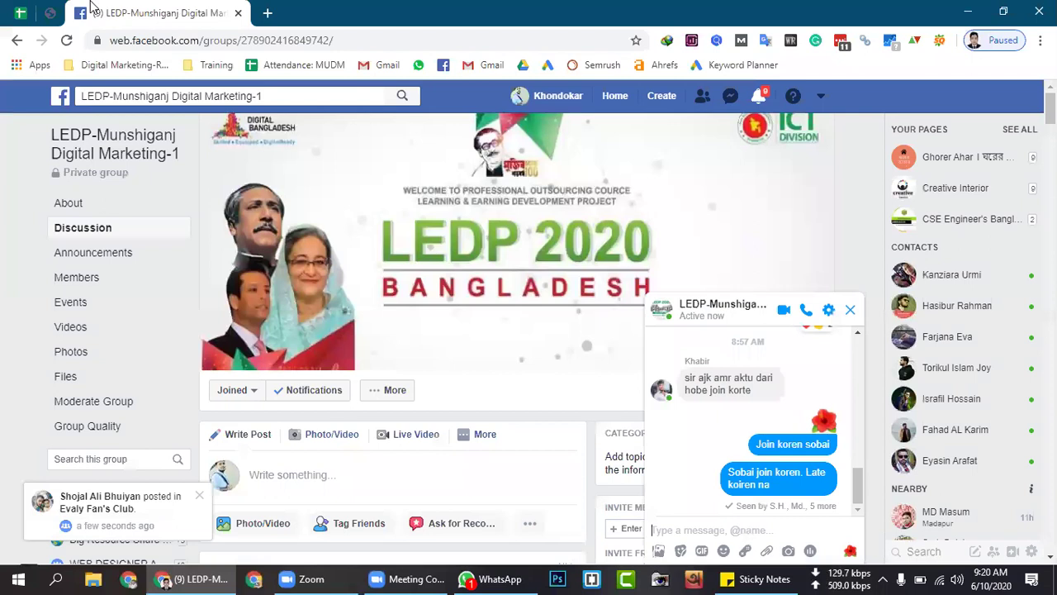
{"action": "left_click", "coordinate": [50, 10]}
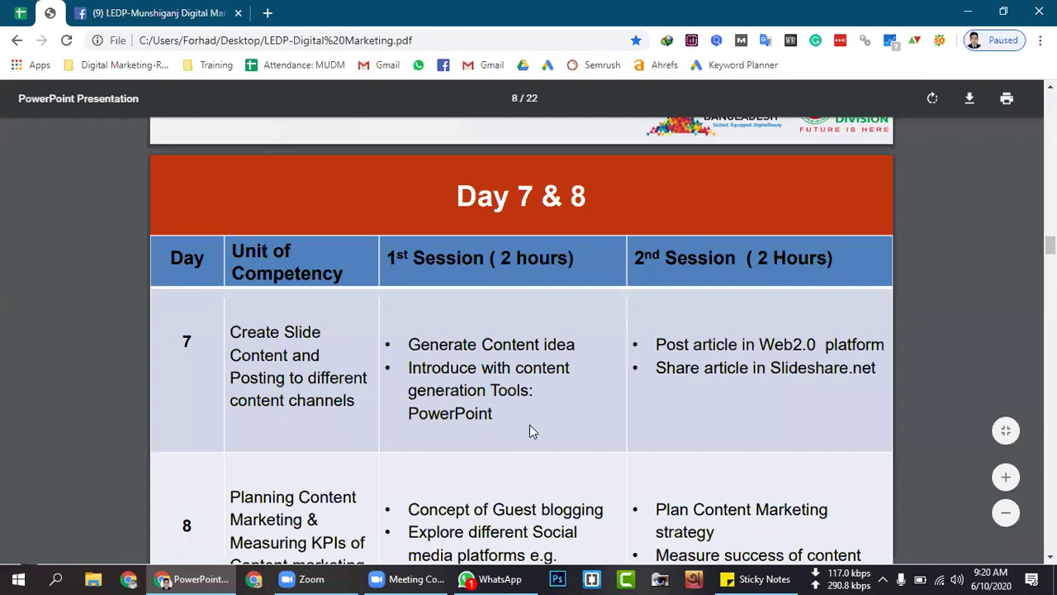
{"action": "scroll", "coordinate": [530, 425], "scroll_direction": "up", "scroll_amount": 2}
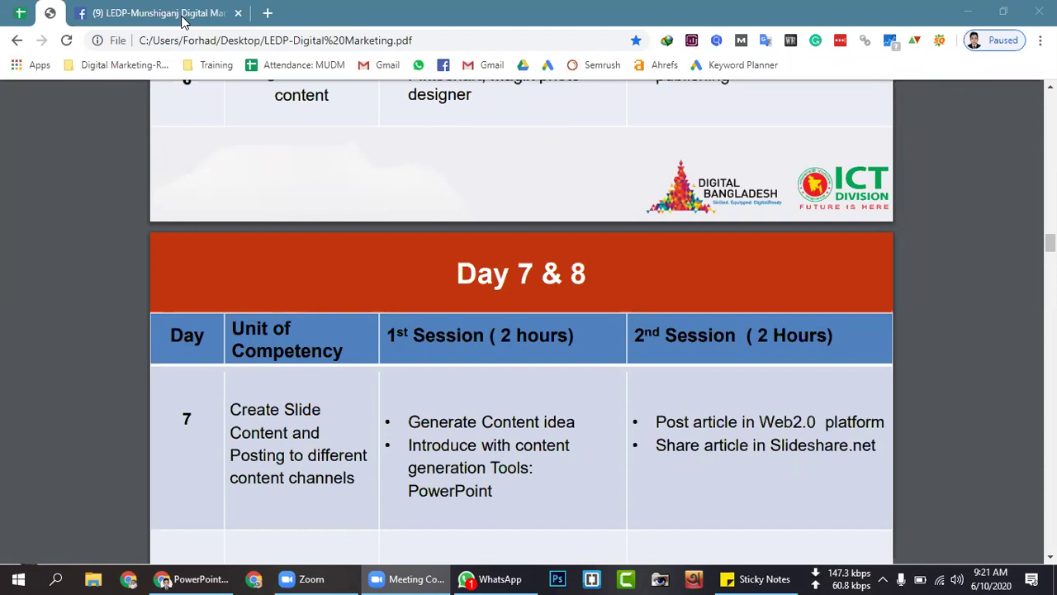
{"action": "mouse_move", "coordinate": [536, 102]}
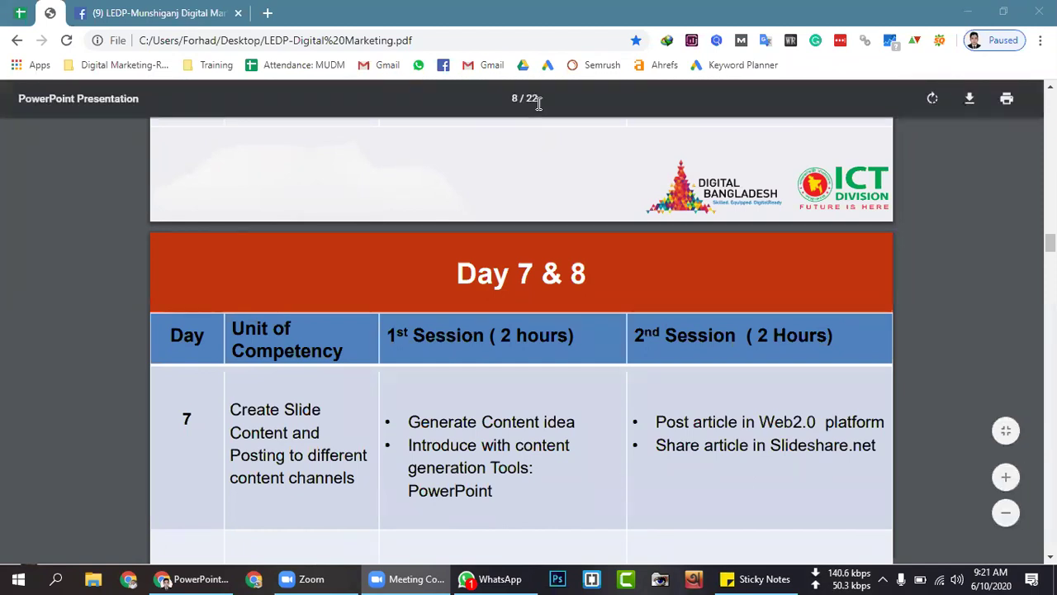
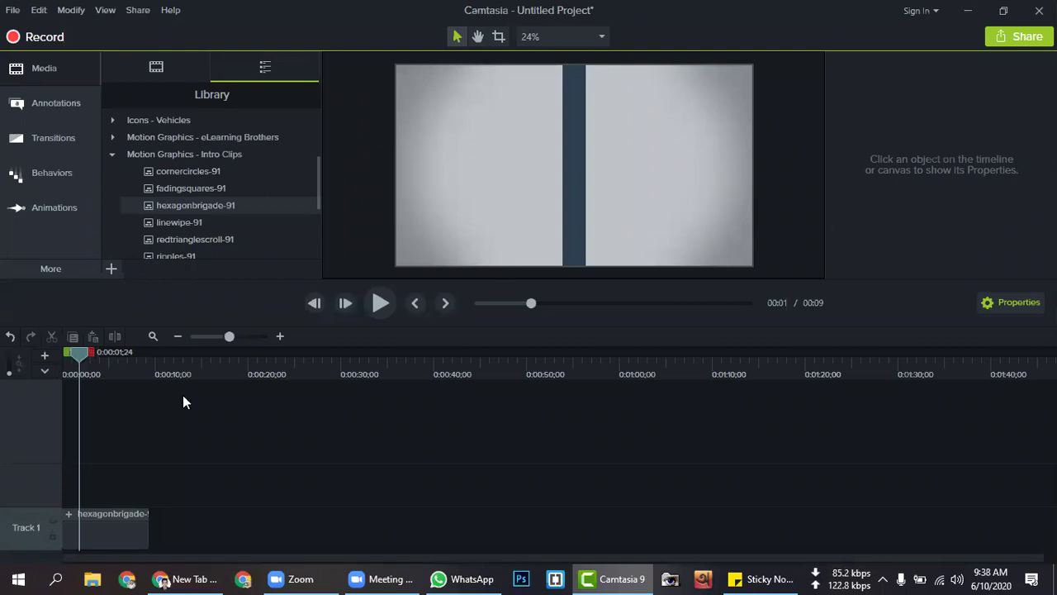
Play the hexagonbrigade-91 intro clip from the start of the Camtasia timeline twice.
{"action": "left_click_drag", "start_coordinate": [70, 353], "coordinate": [63, 353]}
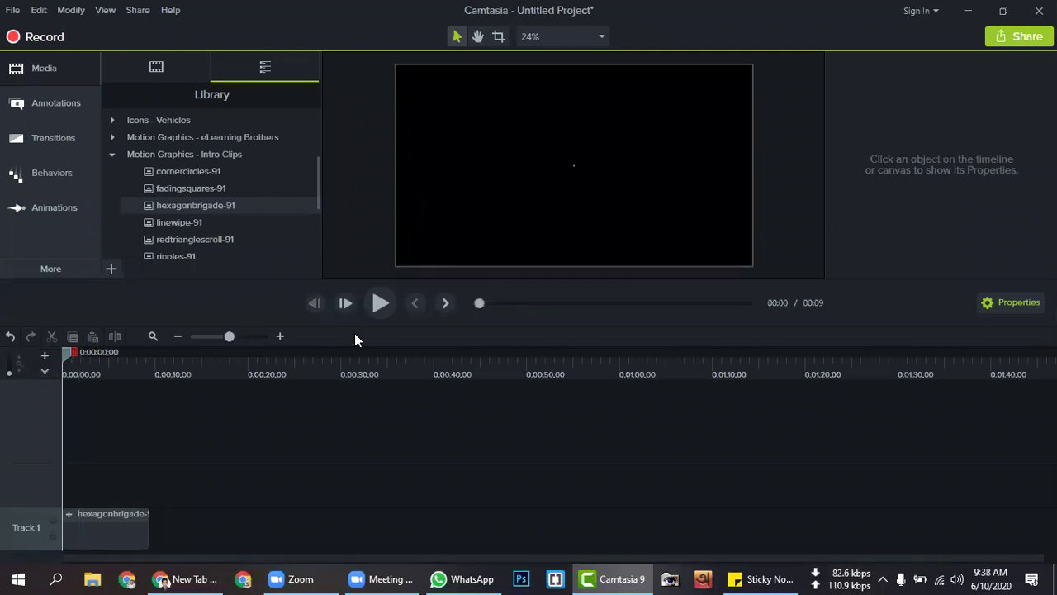
{"action": "left_click", "coordinate": [382, 304]}
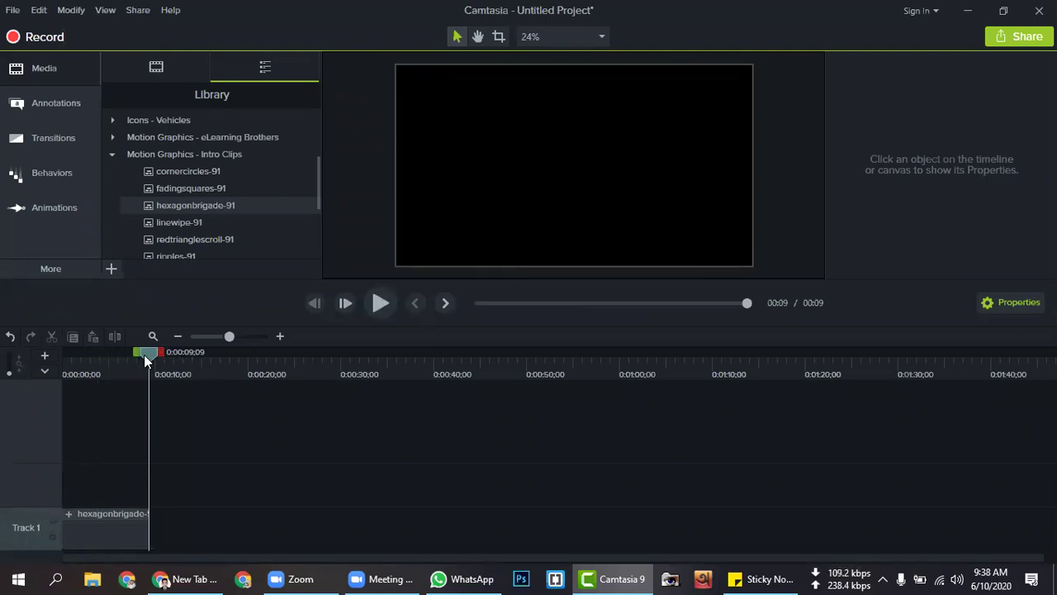
{"action": "left_click_drag", "start_coordinate": [143, 355], "coordinate": [42, 371]}
{"action": "left_click", "coordinate": [378, 304]}
Switch to the attendance sheet in Chrome and set the text color of the student name in G17 to green.
{"action": "left_click", "coordinate": [181, 577]}
{"action": "left_click", "coordinate": [30, 10]}
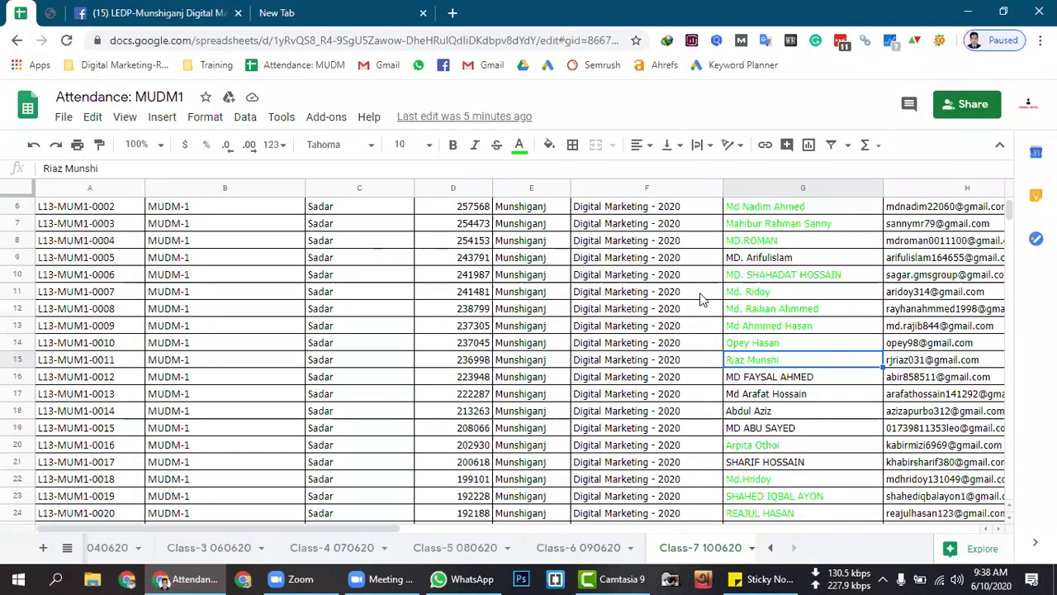
{"action": "left_click", "coordinate": [794, 398]}
{"action": "left_click", "coordinate": [520, 144]}
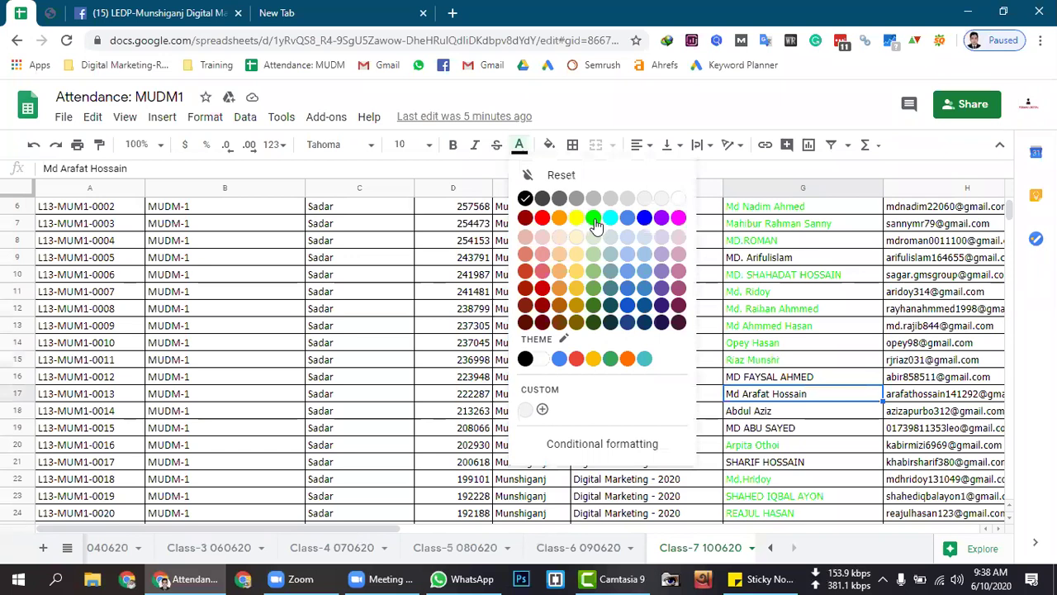
{"action": "left_click", "coordinate": [594, 219]}
{"action": "left_click", "coordinate": [791, 328]}
{"action": "left_click", "coordinate": [297, 12]}
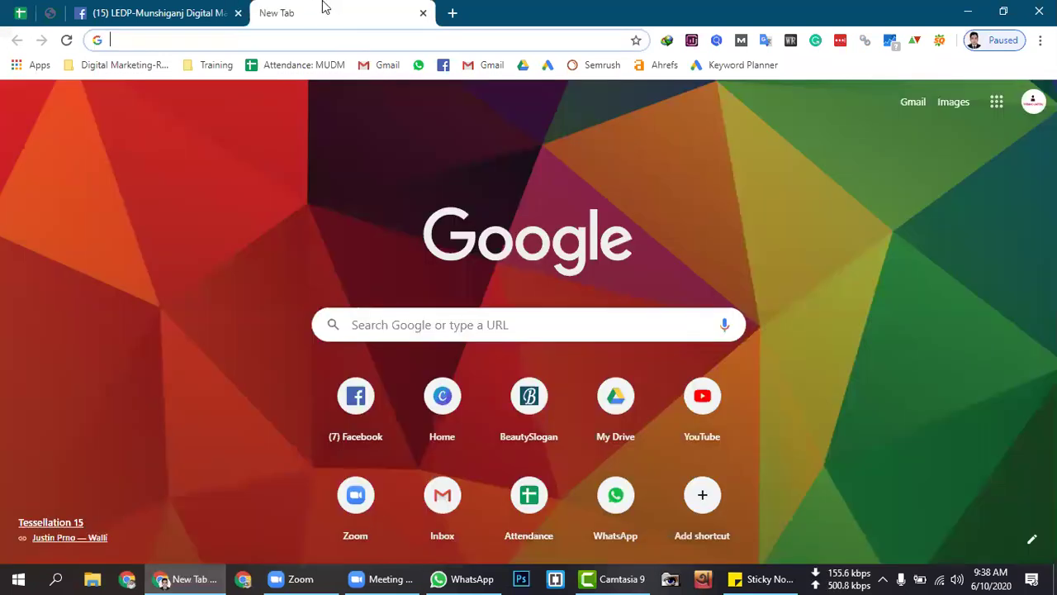
Switch to Camtasia, return the playhead to the timeline start, and open the media import dialog from the Media Bin.
{"action": "left_click", "coordinate": [615, 579]}
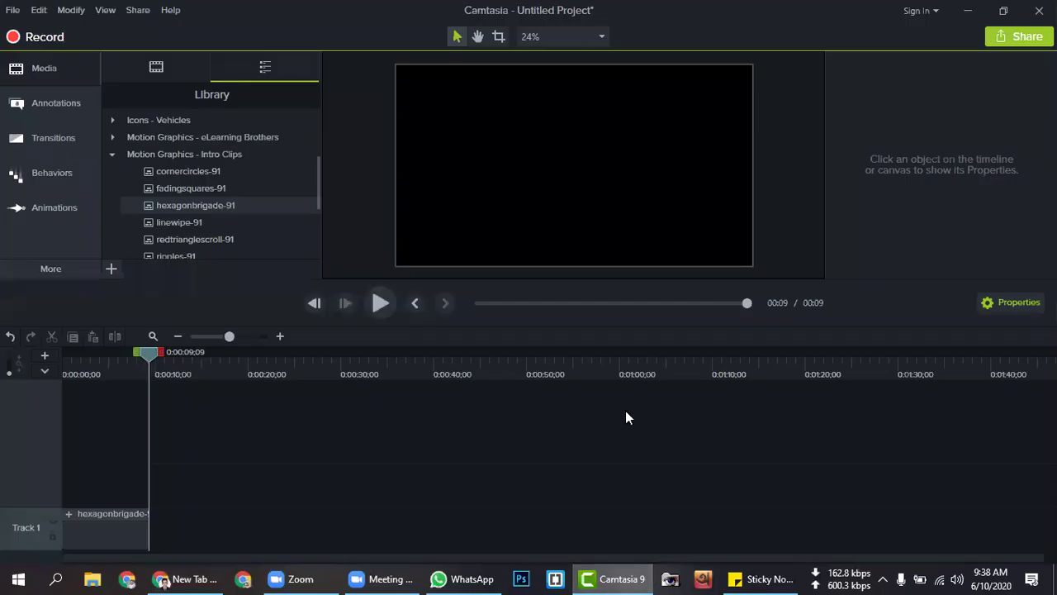
{"action": "left_click_drag", "start_coordinate": [155, 363], "coordinate": [42, 359]}
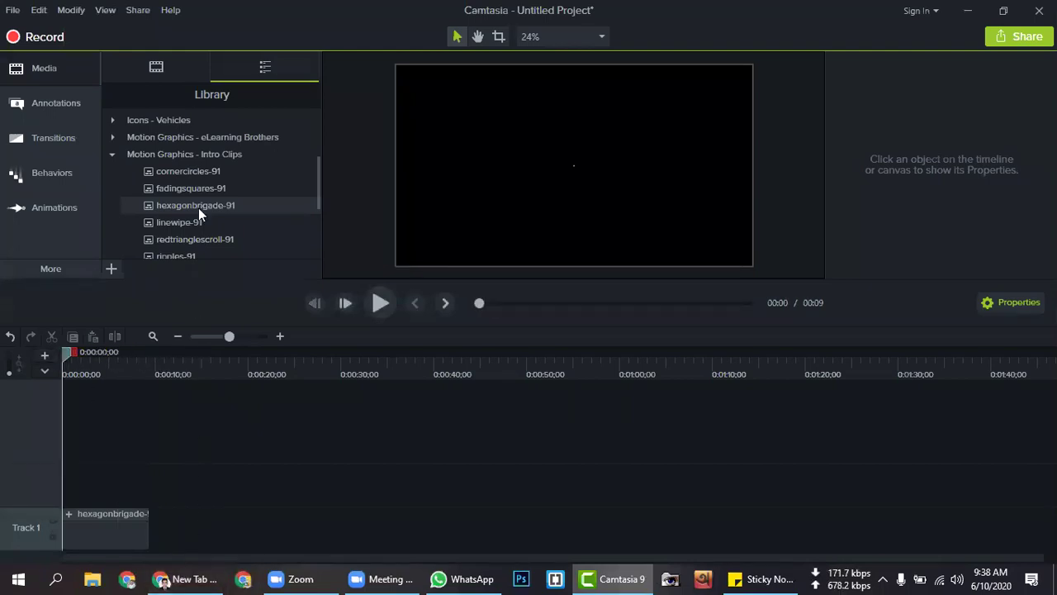
{"action": "left_click", "coordinate": [111, 269]}
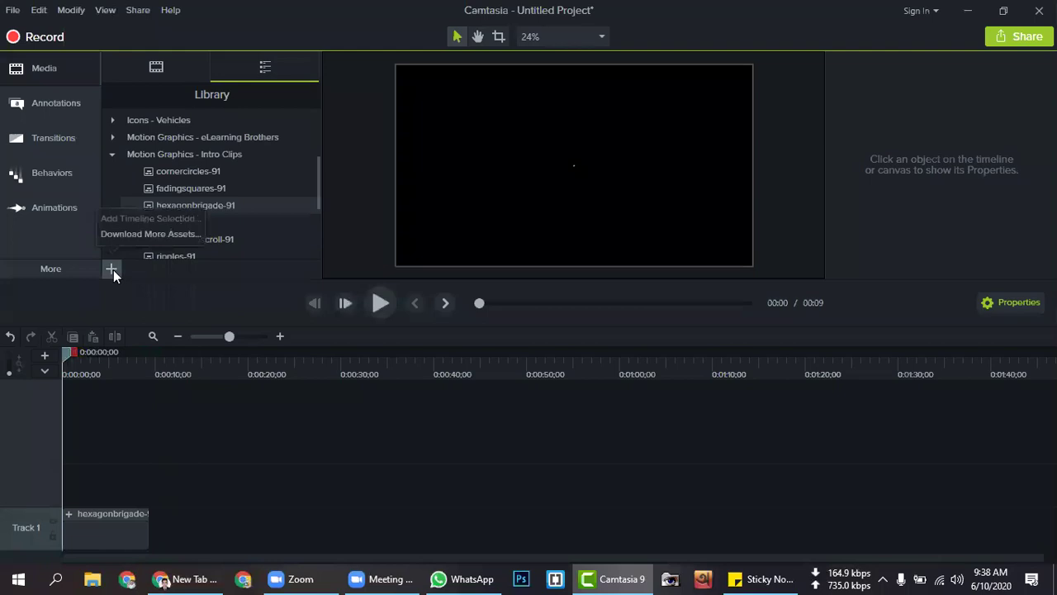
{"action": "left_click", "coordinate": [166, 66]}
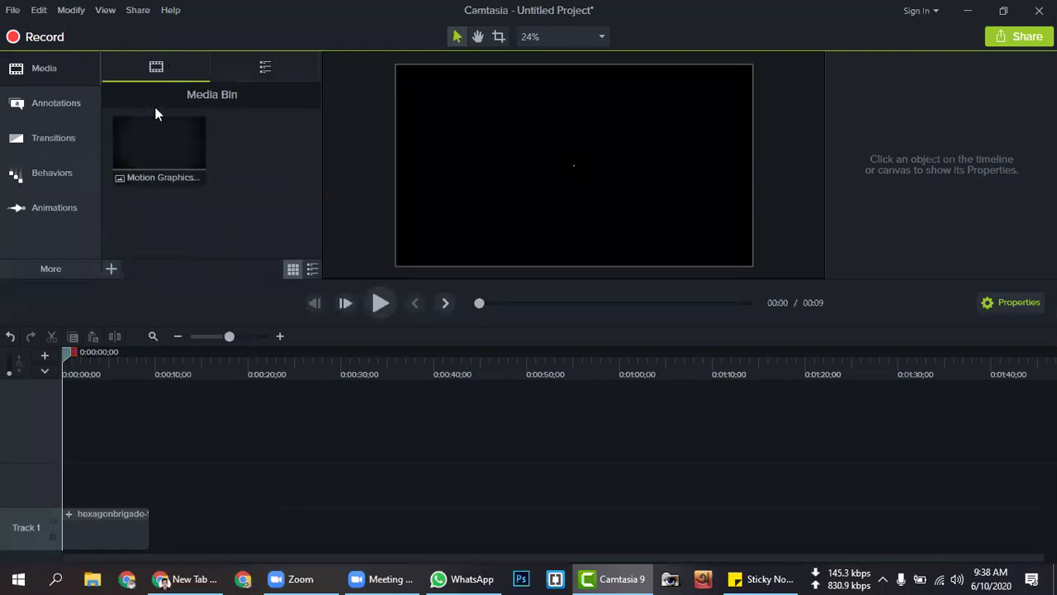
{"action": "left_click", "coordinate": [111, 269]}
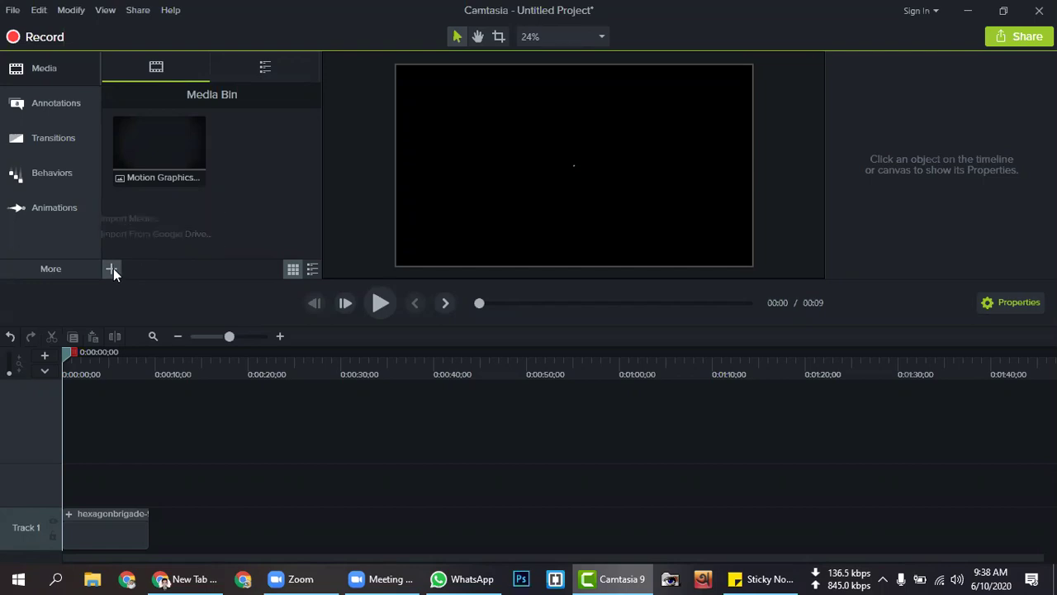
{"action": "left_click", "coordinate": [135, 216]}
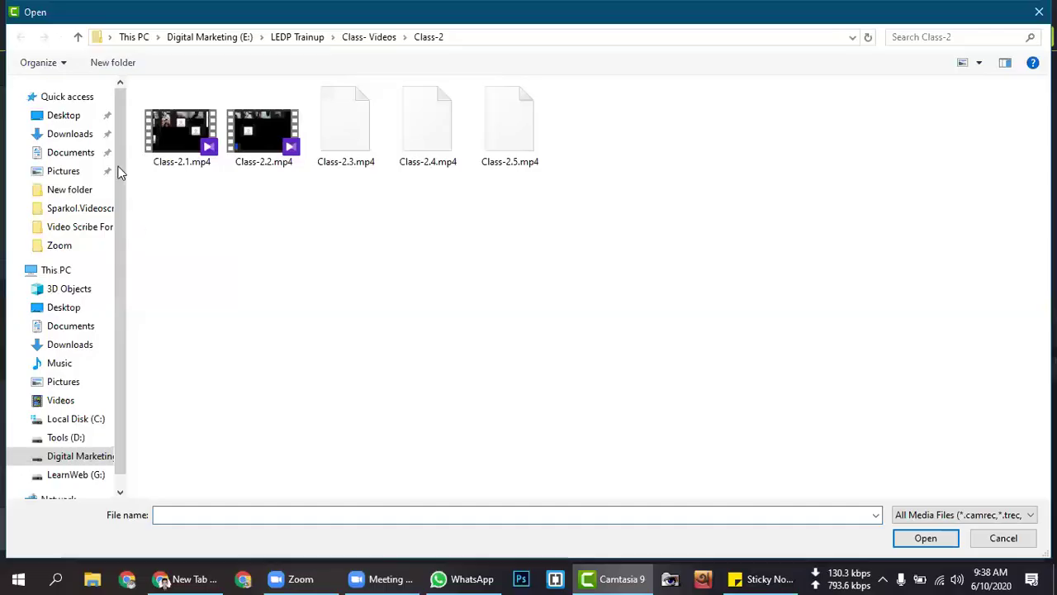
Look through the Downloads folder and its New folder subfolder for media to import.
{"action": "left_click", "coordinate": [75, 136]}
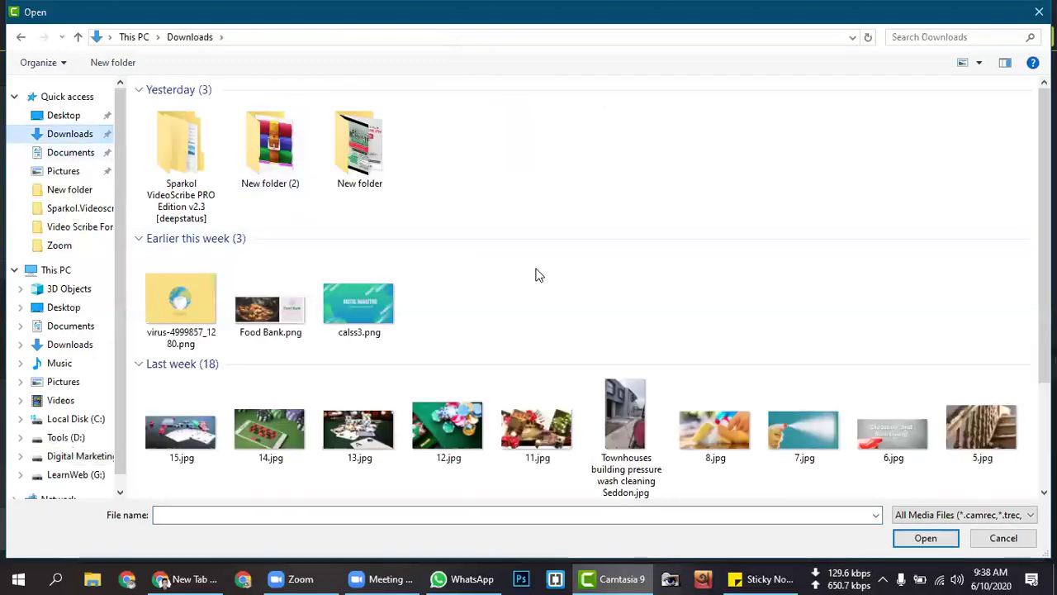
{"action": "scroll", "coordinate": [496, 279], "scroll_direction": "down", "scroll_amount": 2}
{"action": "scroll", "coordinate": [486, 279], "scroll_direction": "up", "scroll_amount": 2}
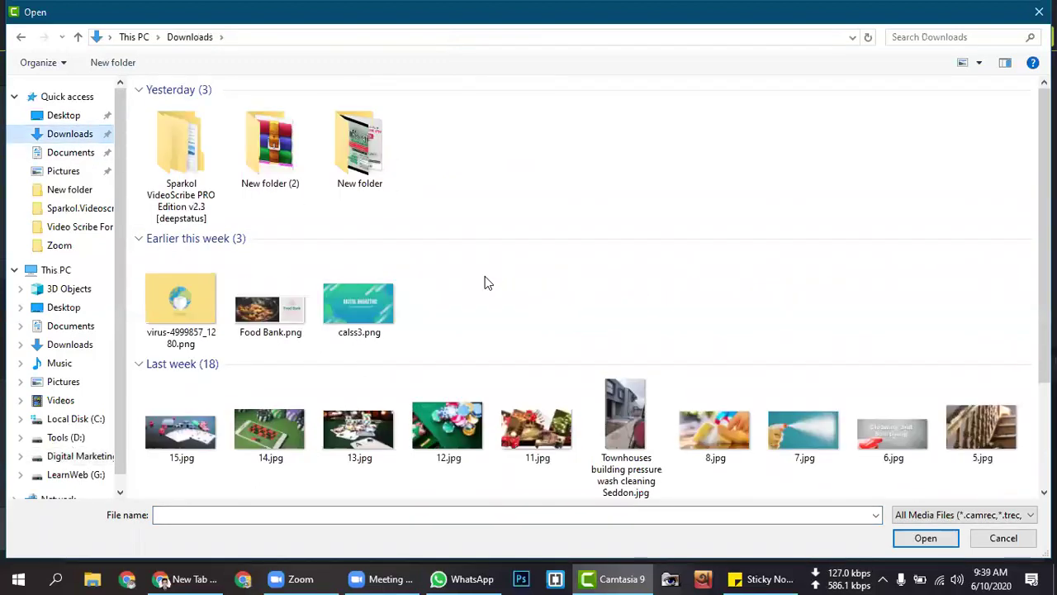
{"action": "scroll", "coordinate": [477, 324], "scroll_direction": "down", "scroll_amount": 2}
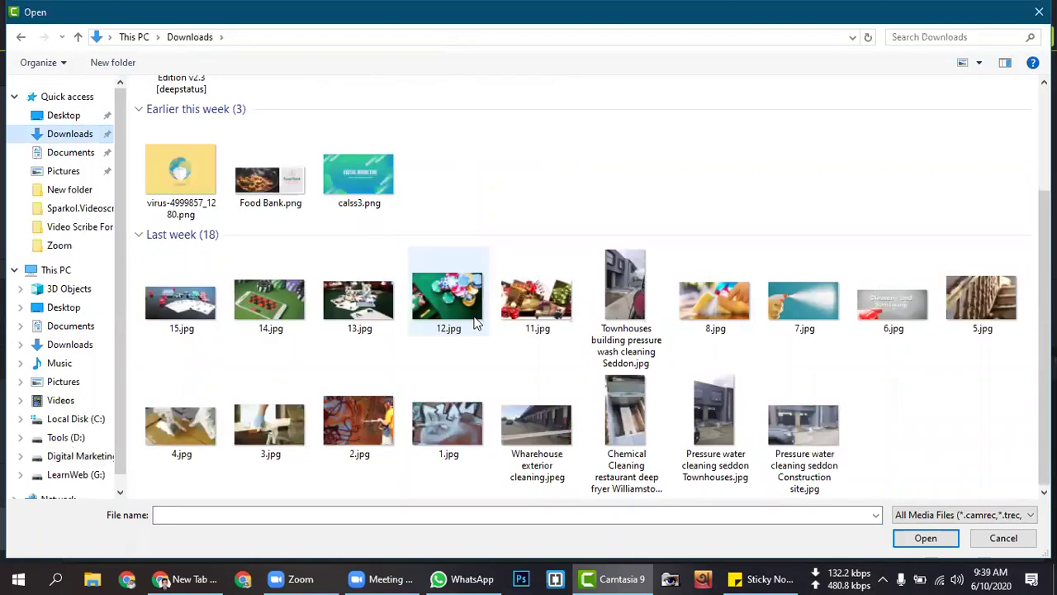
{"action": "scroll", "coordinate": [476, 323], "scroll_direction": "up", "scroll_amount": 2}
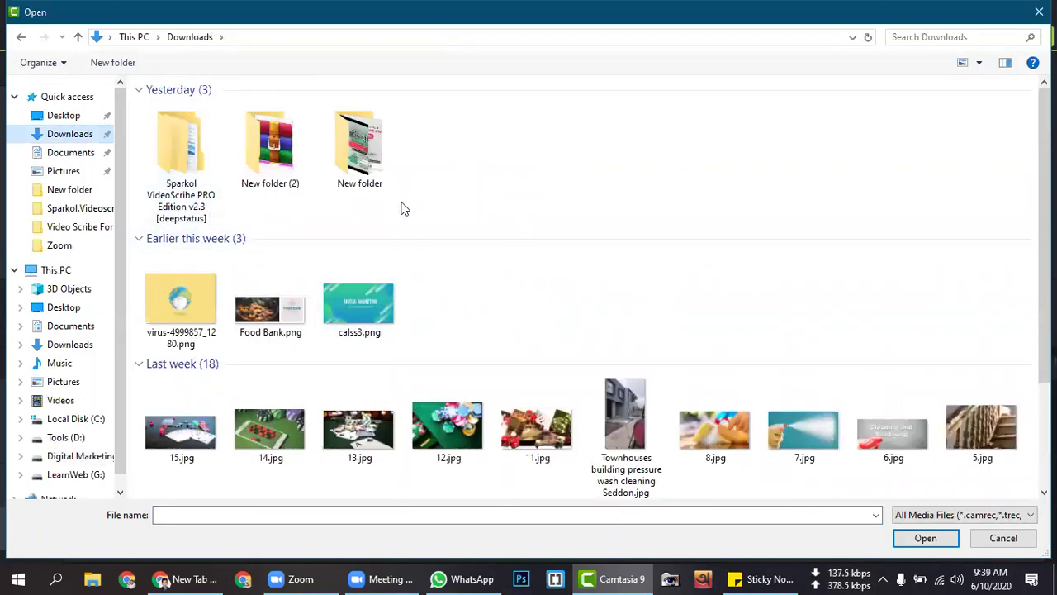
{"action": "double_click", "coordinate": [361, 166]}
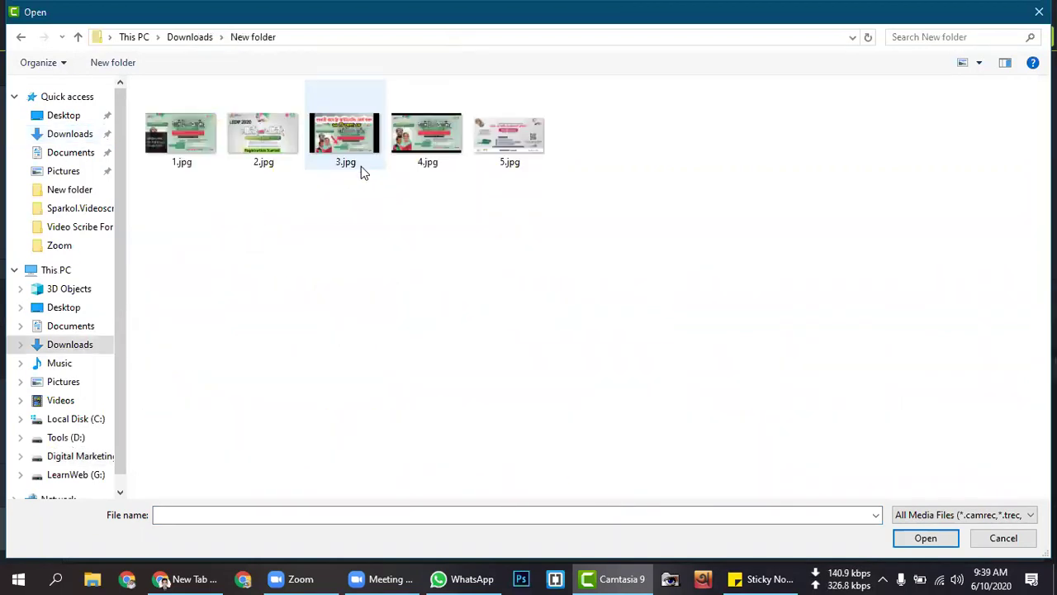
{"action": "left_click", "coordinate": [82, 37]}
{"action": "scroll", "coordinate": [360, 389], "scroll_direction": "down", "scroll_amount": 2}
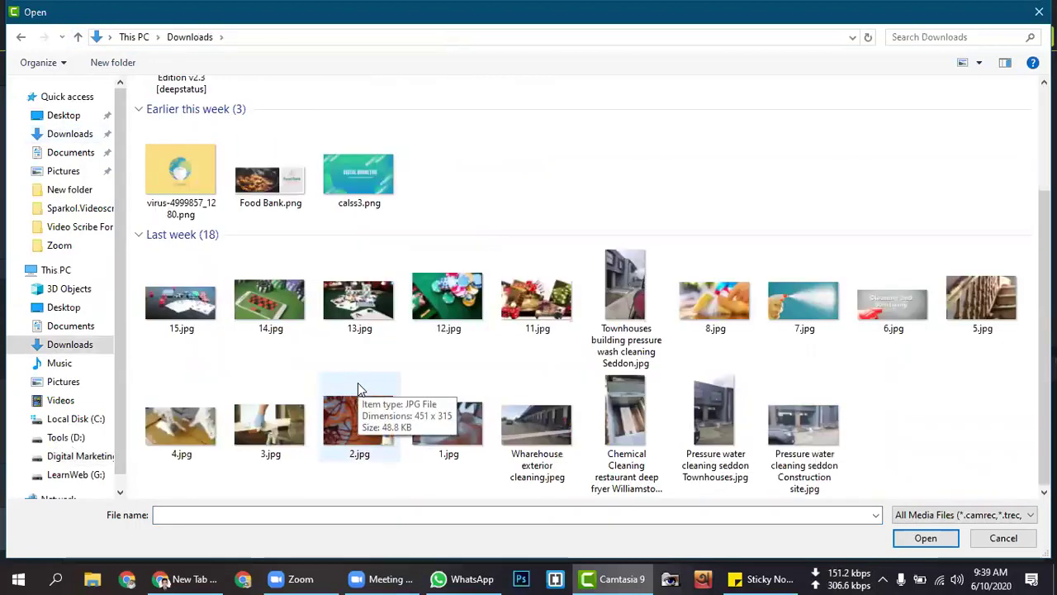
{"action": "scroll", "coordinate": [360, 389], "scroll_direction": "up", "scroll_amount": 2}
Switch to Chrome and search Google for bensound.
{"action": "left_click", "coordinate": [197, 578]}
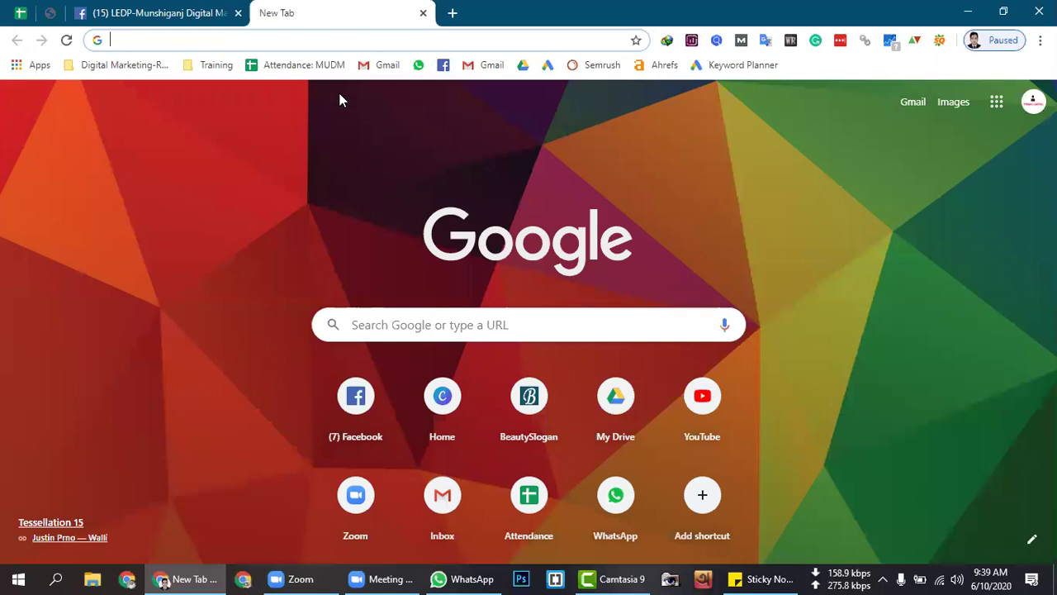
{"action": "type", "text": "ben"}
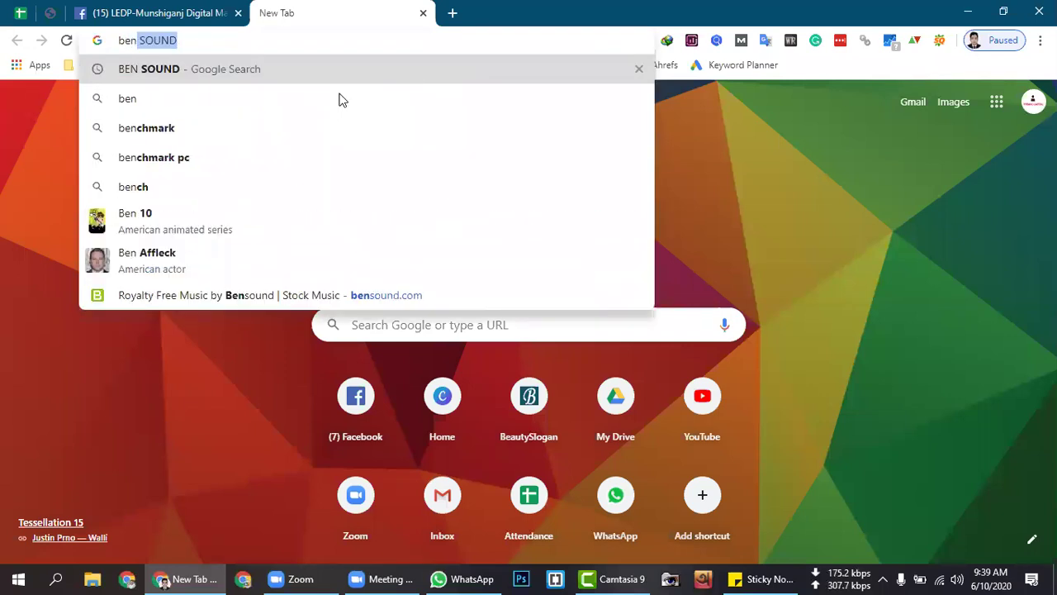
{"action": "type", "text": "sound"}
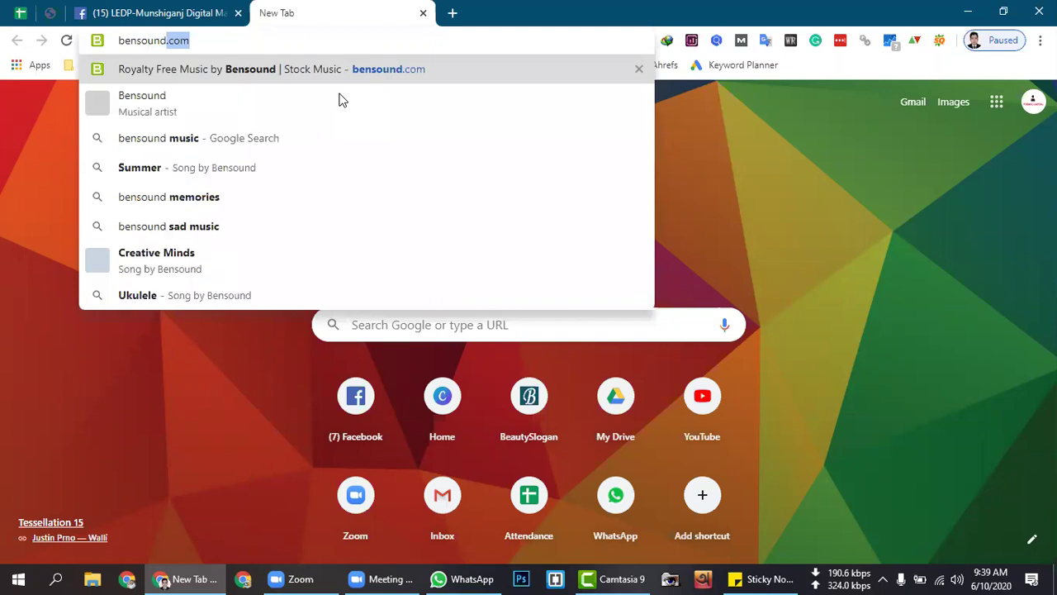
{"action": "key", "text": "Delete"}
{"action": "key", "text": "Return"}
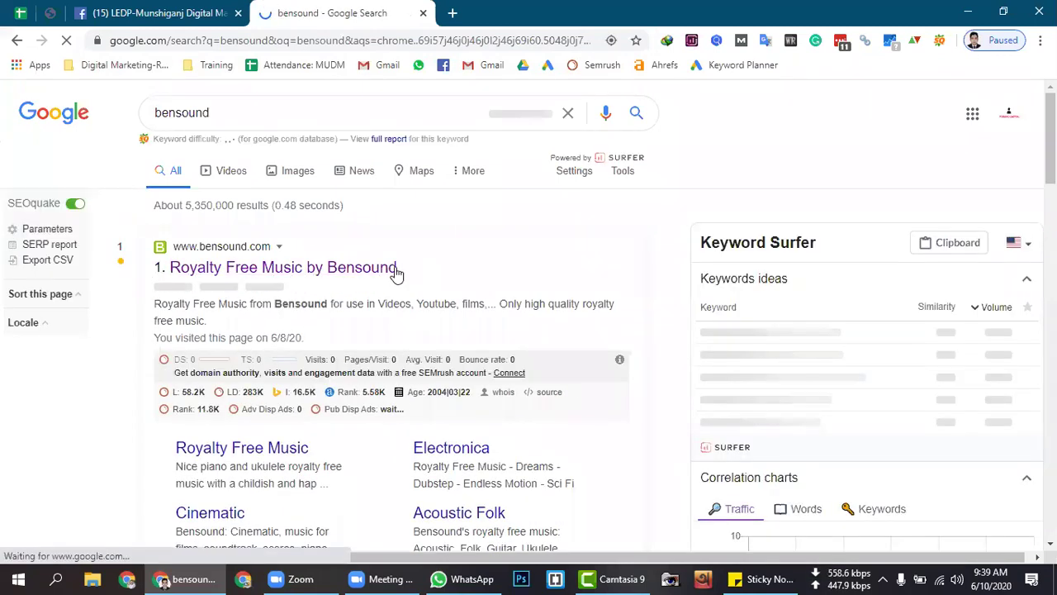
Open the Royalty Free Music by Bensound site and browse its music tracks.
{"action": "left_click", "coordinate": [330, 265]}
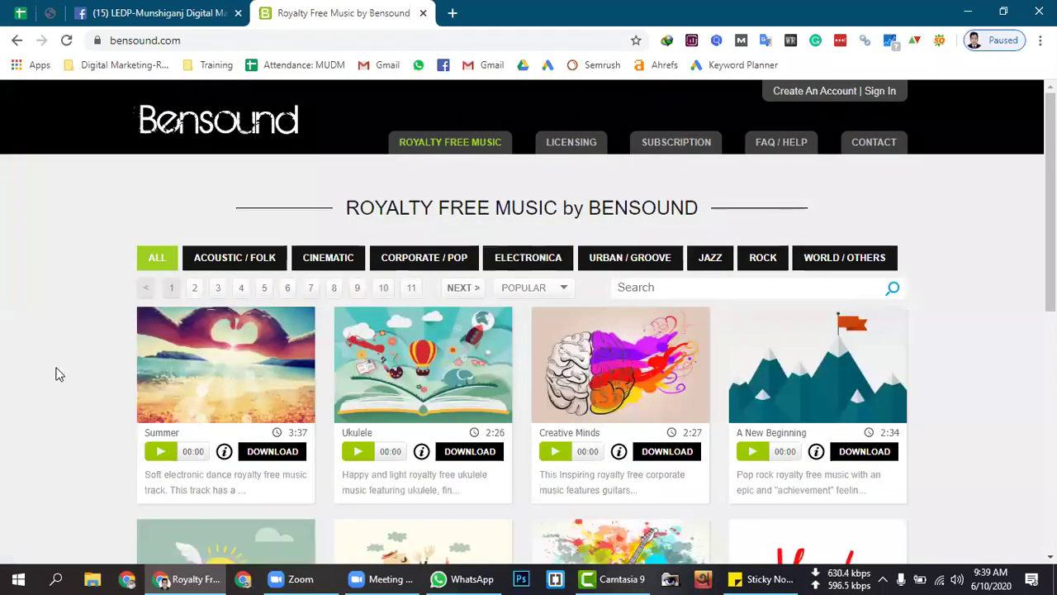
{"action": "scroll", "coordinate": [56, 374], "scroll_direction": "down", "scroll_amount": 3}
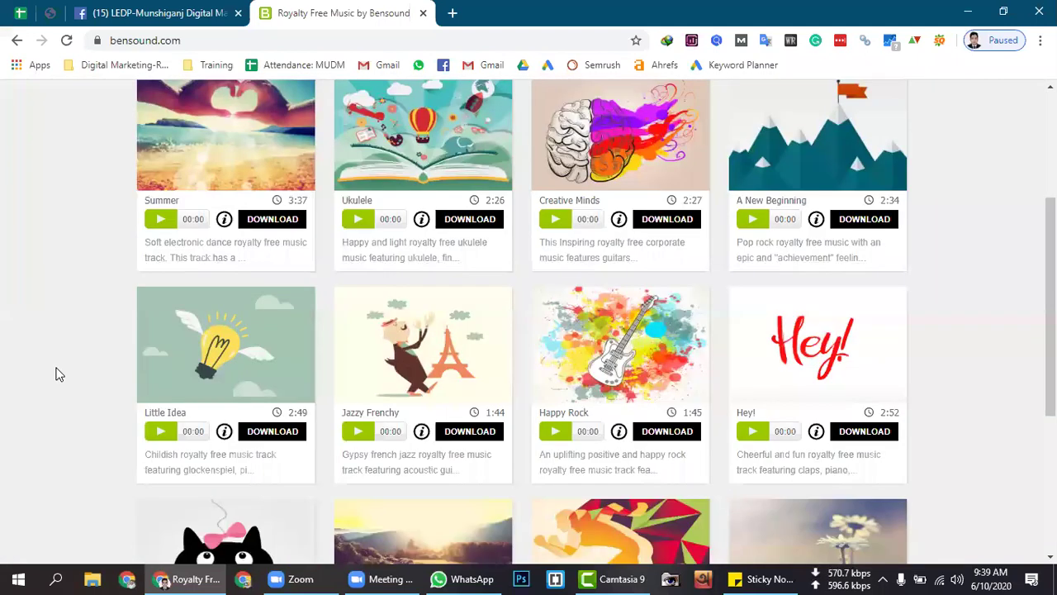
{"action": "scroll", "coordinate": [56, 374], "scroll_direction": "down", "scroll_amount": 3}
{"action": "scroll", "coordinate": [56, 374], "scroll_direction": "up", "scroll_amount": 2}
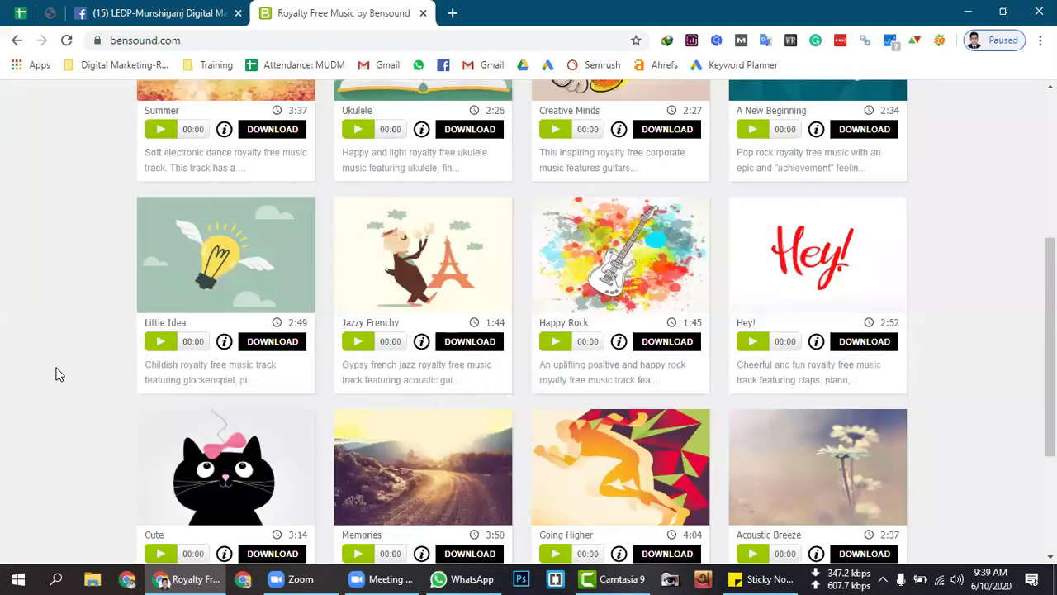
Preview the Summer and Ukulele tracks briefly on the Bensound page.
{"action": "scroll", "coordinate": [56, 374], "scroll_direction": "up", "scroll_amount": 4}
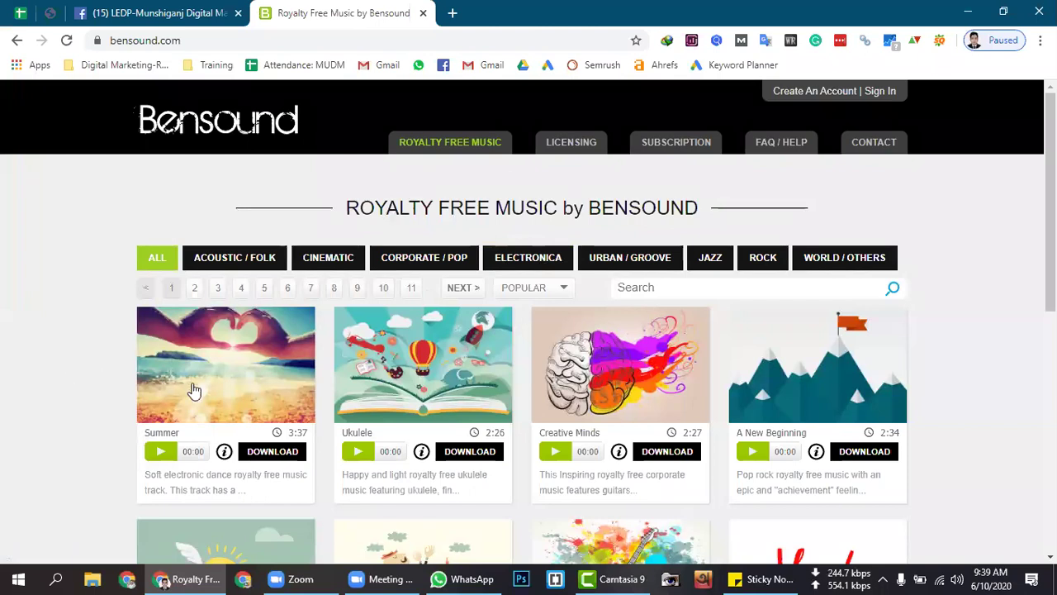
{"action": "left_click", "coordinate": [155, 452]}
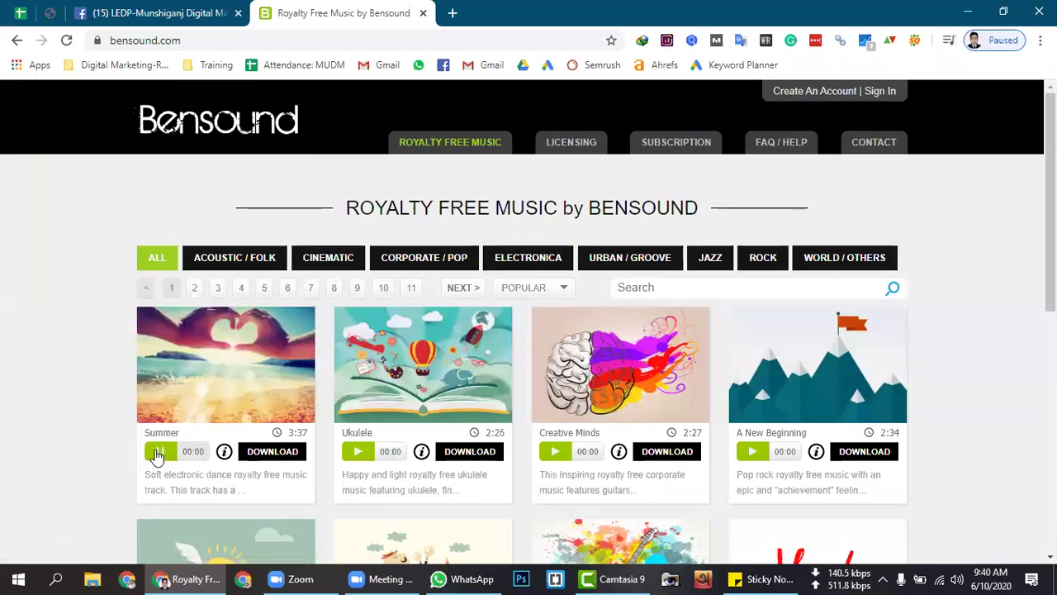
{"action": "left_click", "coordinate": [157, 455]}
{"action": "left_click", "coordinate": [351, 459]}
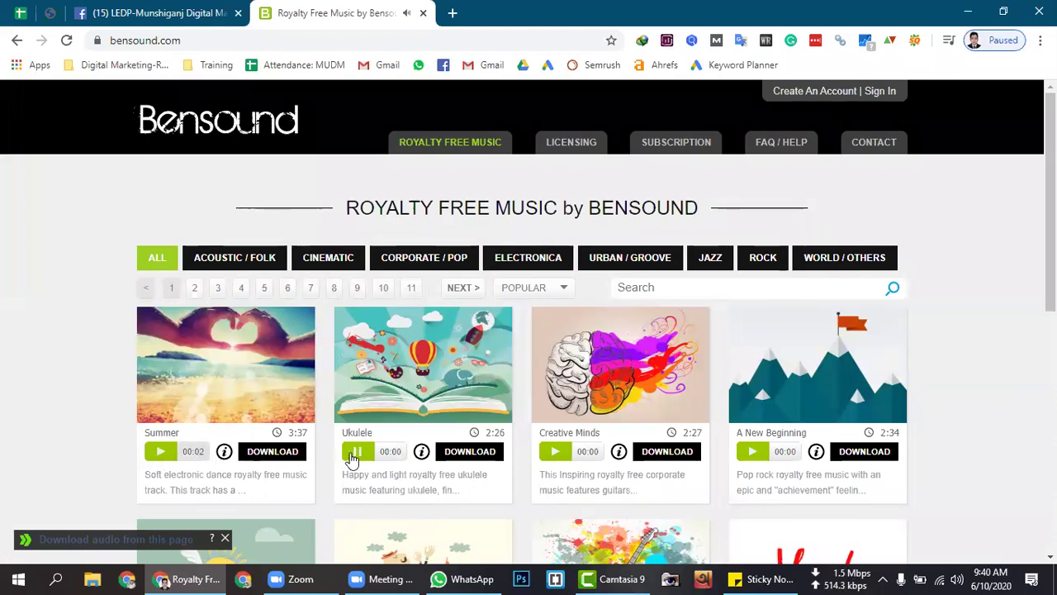
{"action": "left_click", "coordinate": [352, 460]}
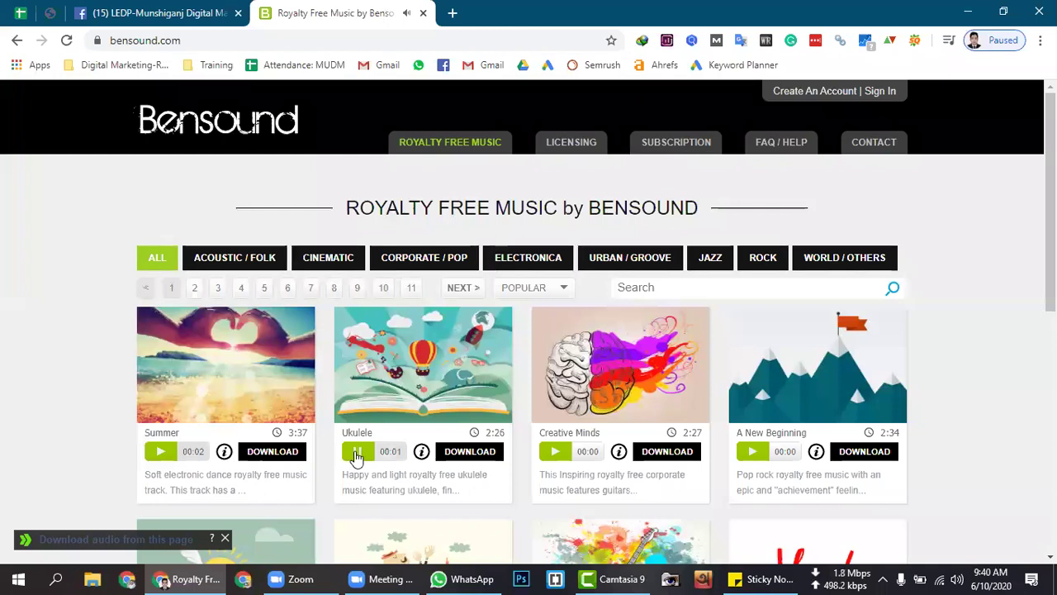
Download the Ukulele track under the free license with attribution, saving bensound-ukulele.mp3 to the Downloads folder.
{"action": "left_click", "coordinate": [488, 455]}
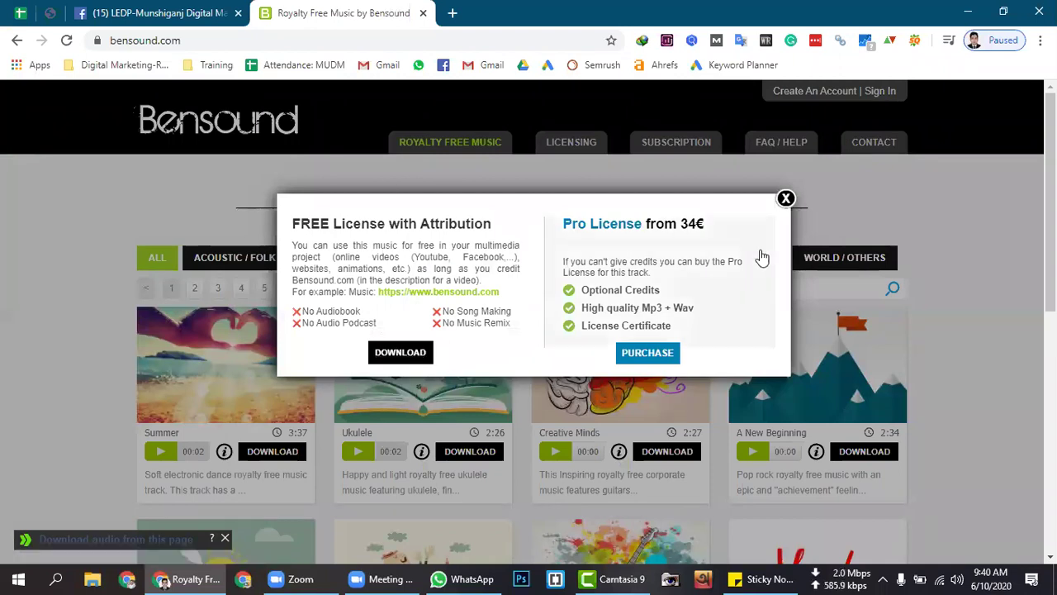
{"action": "left_click", "coordinate": [394, 355]}
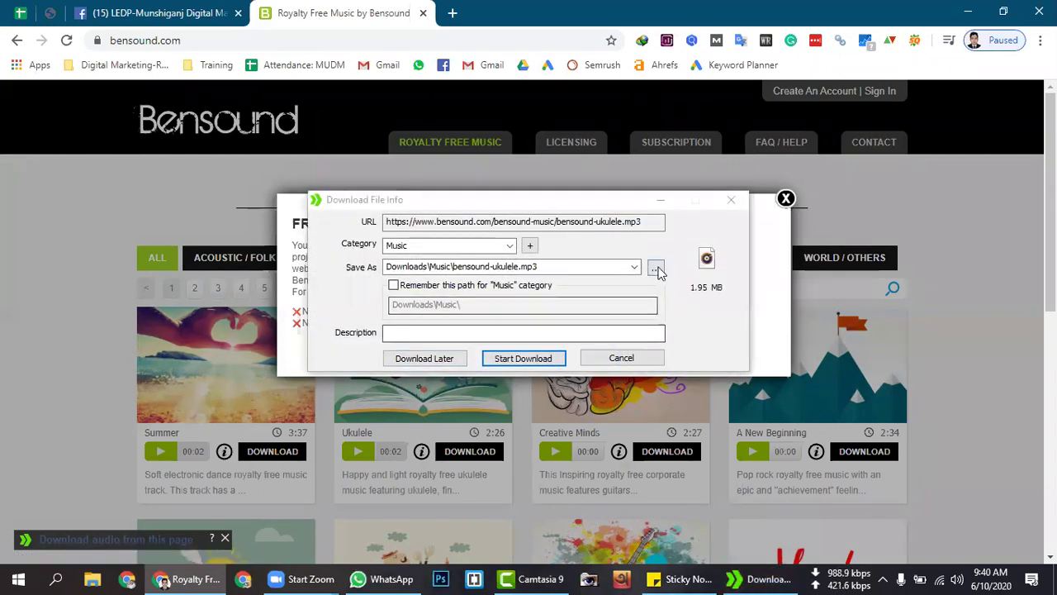
{"action": "left_click", "coordinate": [655, 269]}
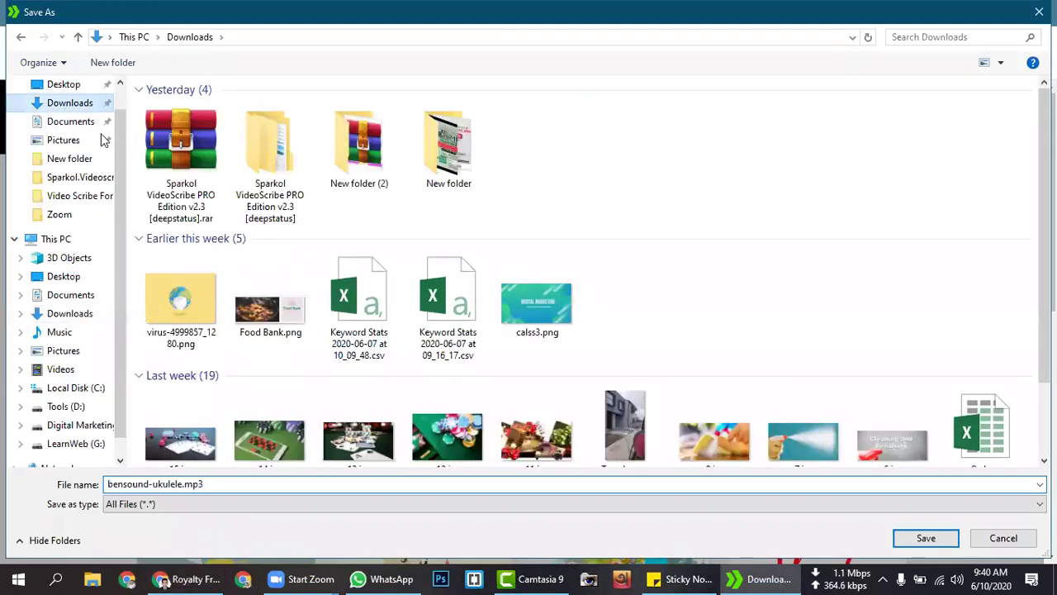
{"action": "left_click", "coordinate": [926, 538]}
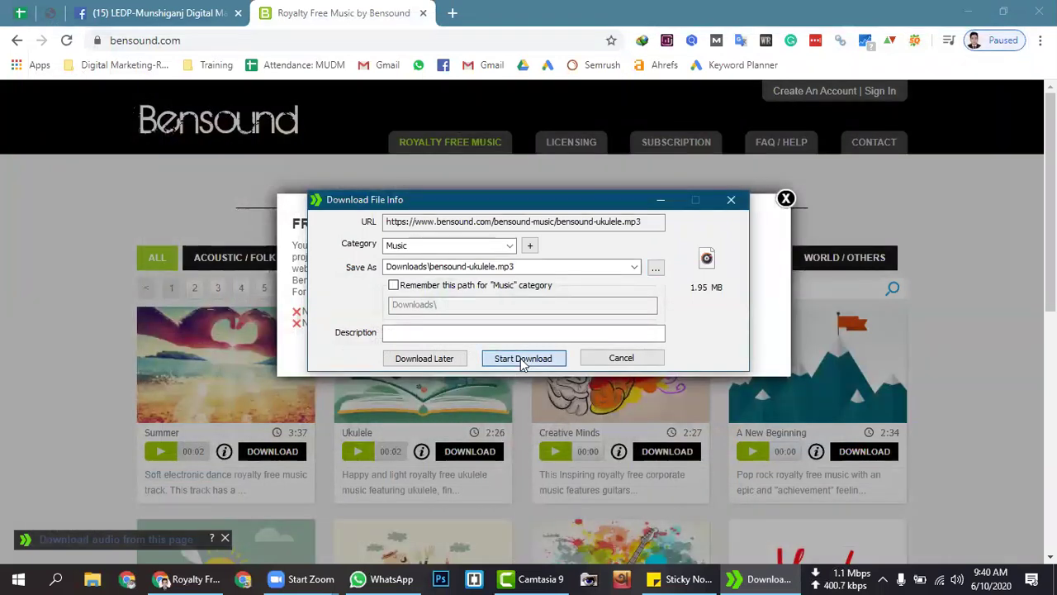
{"action": "left_click", "coordinate": [521, 360]}
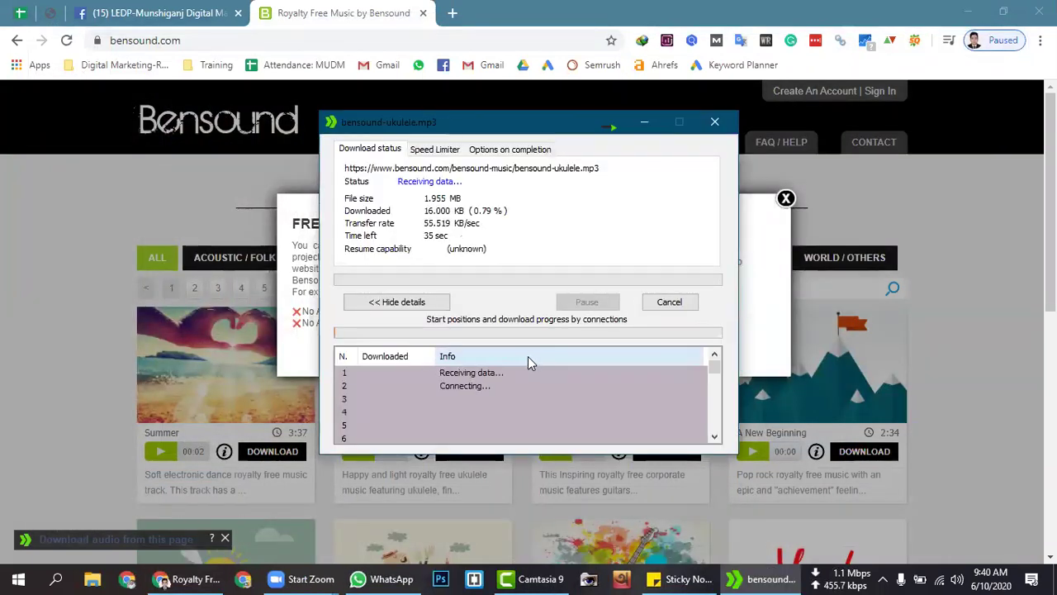
{"action": "left_click", "coordinate": [644, 121]}
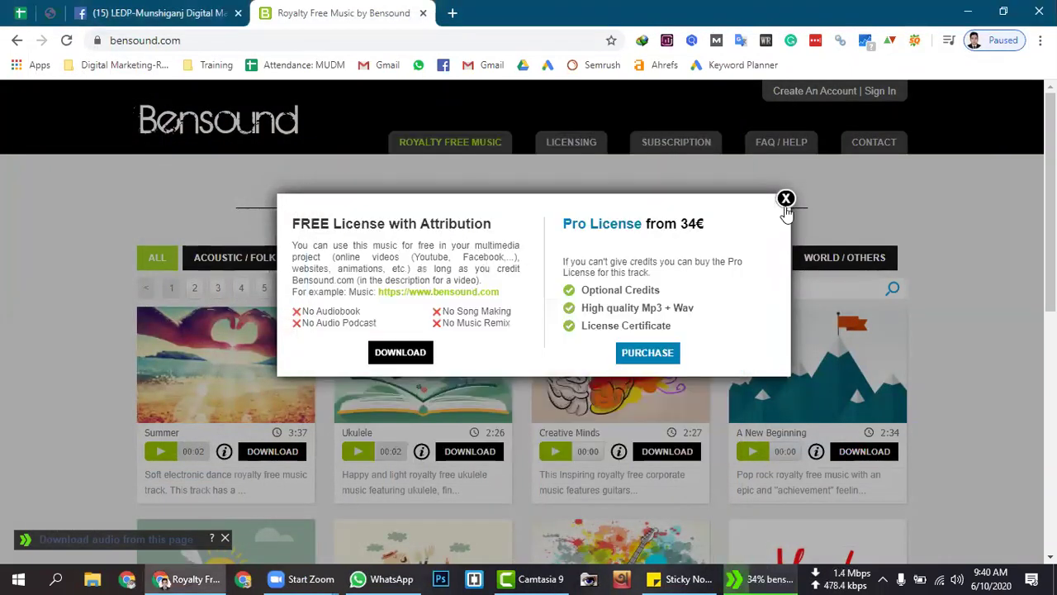
{"action": "left_click", "coordinate": [786, 200]}
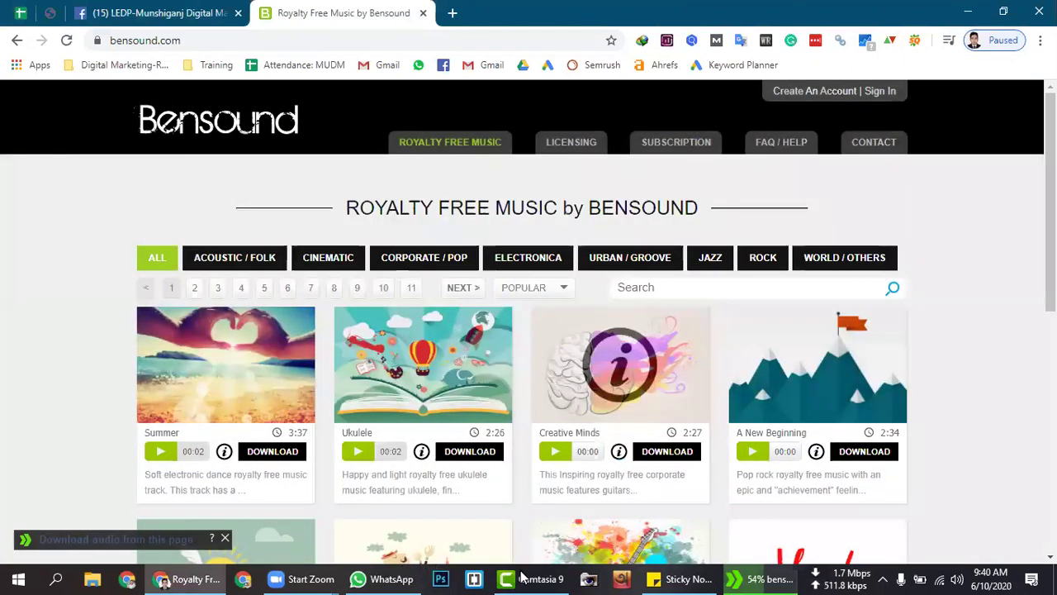
Switch to Camtasia and import the bensound-ukulele audio from the Downloads folder into the Media Bin.
{"action": "left_click", "coordinate": [521, 576]}
{"action": "key", "text": "Escape"}
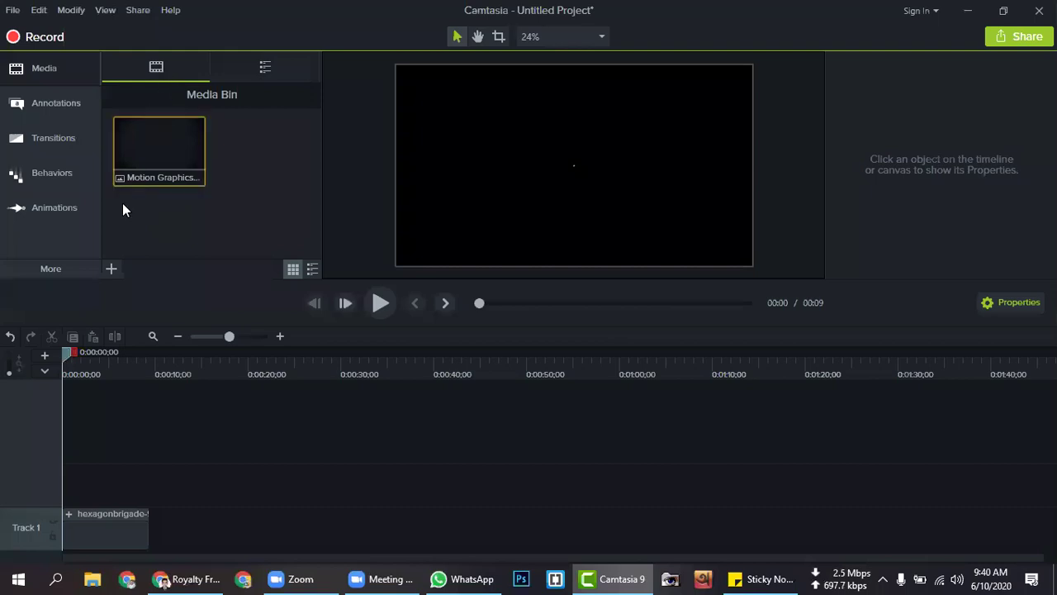
{"action": "left_click", "coordinate": [116, 266]}
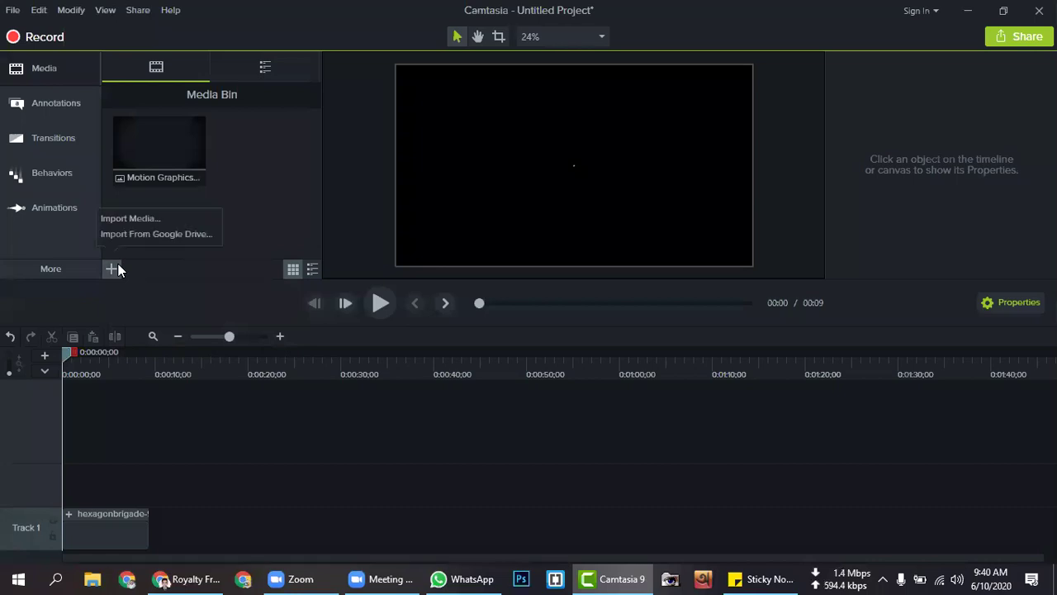
{"action": "left_click", "coordinate": [145, 220]}
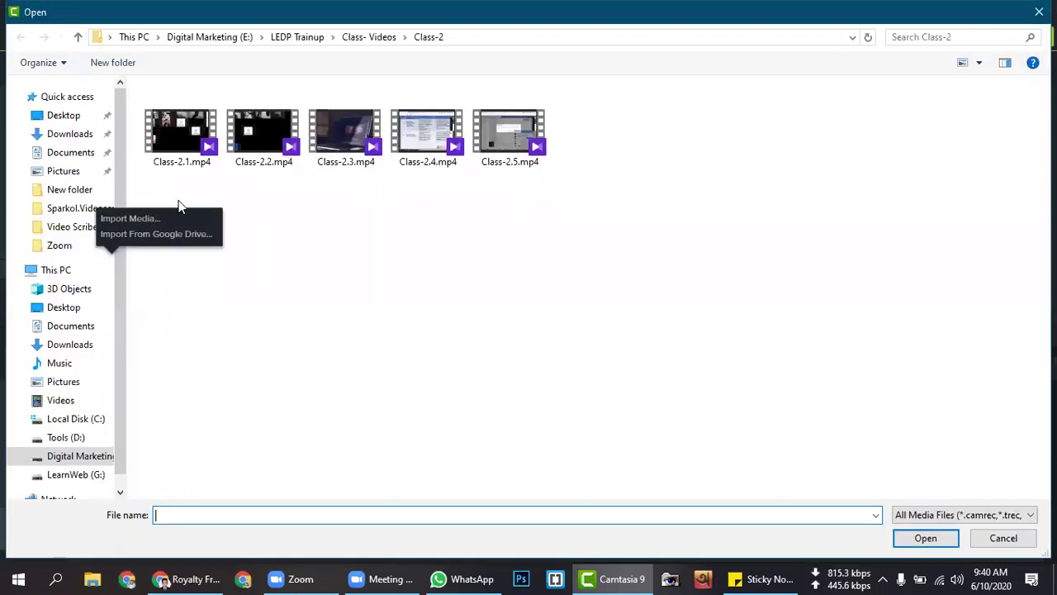
{"action": "left_click", "coordinate": [62, 136]}
{"action": "double_click", "coordinate": [177, 147]}
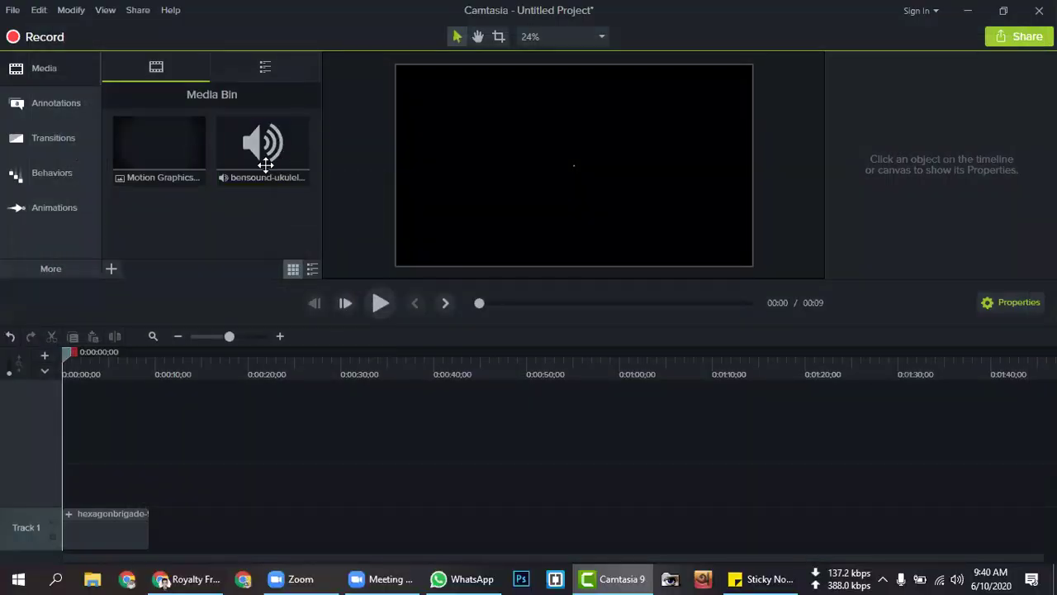
Place the bensound-ukulele audio on Track 2 above the intro clip, starting at the beginning of the timeline.
{"action": "left_click_drag", "start_coordinate": [264, 139], "coordinate": [51, 471]}
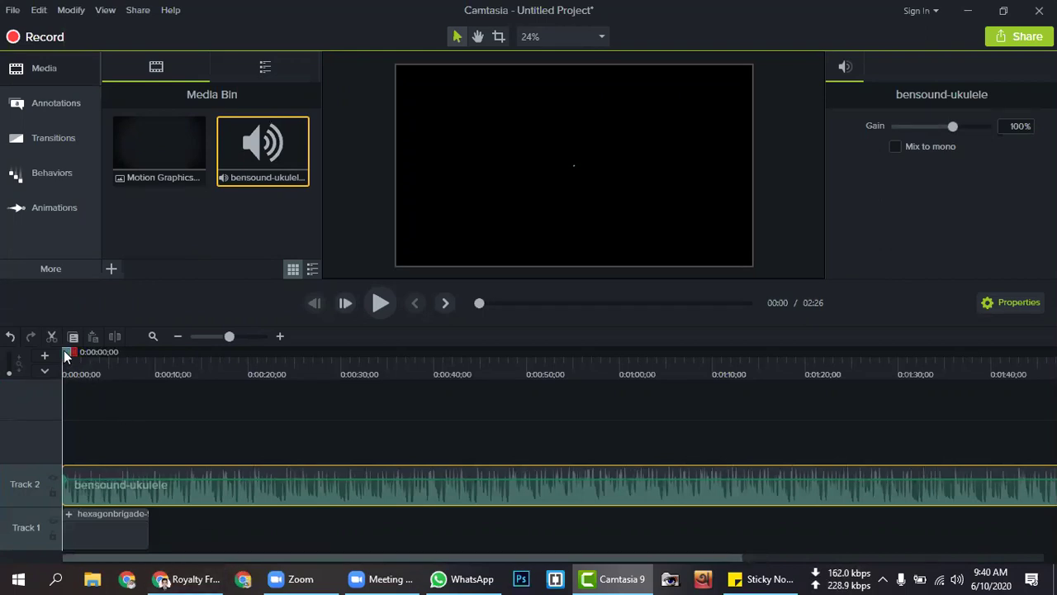
{"action": "left_click_drag", "start_coordinate": [64, 351], "coordinate": [42, 364]}
{"action": "left_click_drag", "start_coordinate": [425, 562], "coordinate": [762, 562]}
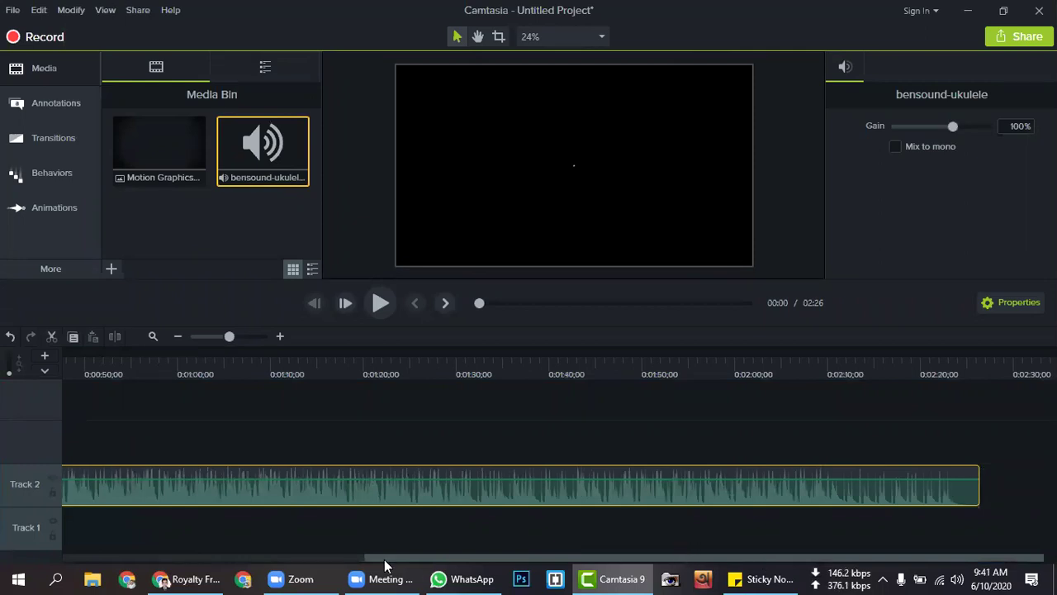
{"action": "left_click", "coordinate": [223, 558]}
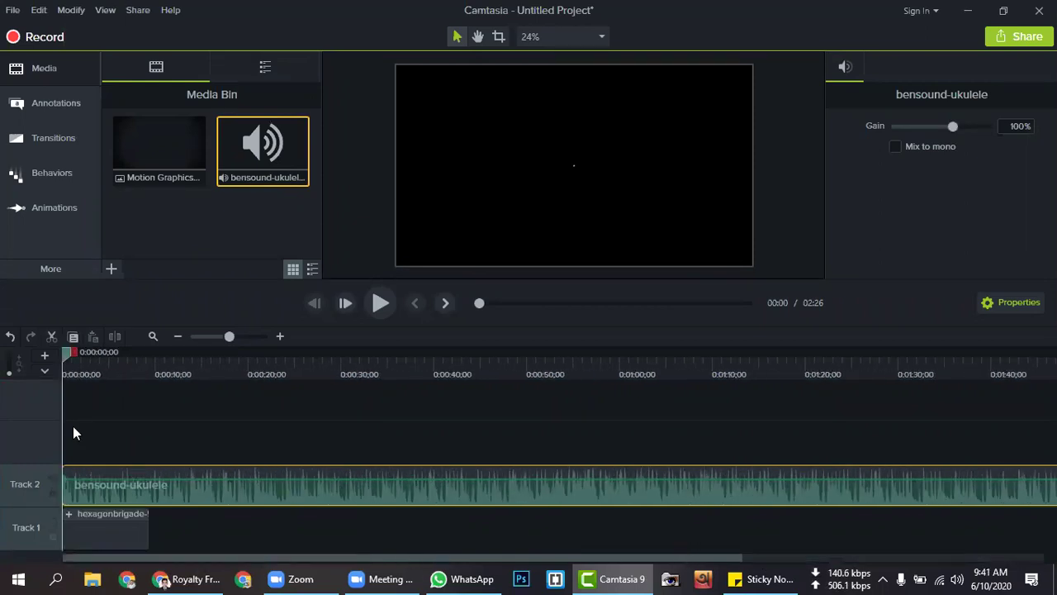
Split the bensound-ukulele audio at 0:00:09;07, where the intro clip ends, and delete the remainder.
{"action": "left_click_drag", "start_coordinate": [151, 370], "coordinate": [149, 373]}
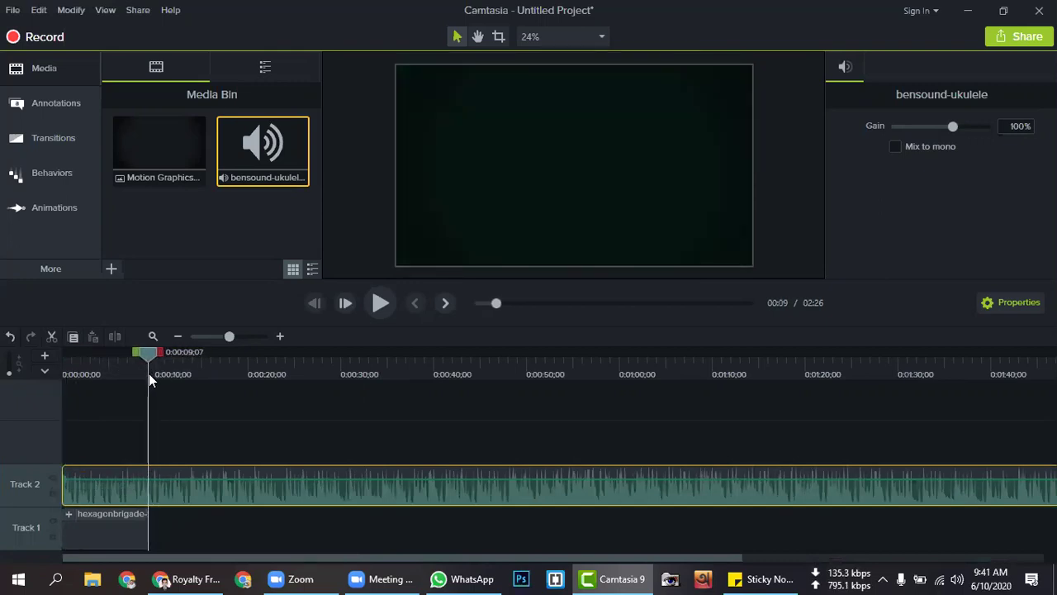
{"action": "left_click", "coordinate": [116, 337]}
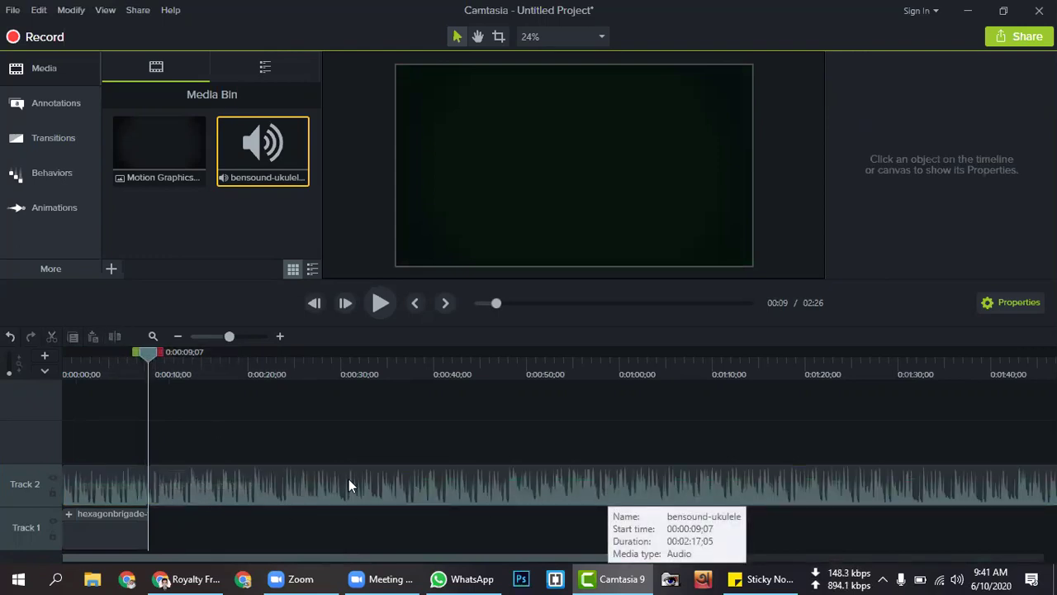
{"action": "left_click", "coordinate": [320, 480]}
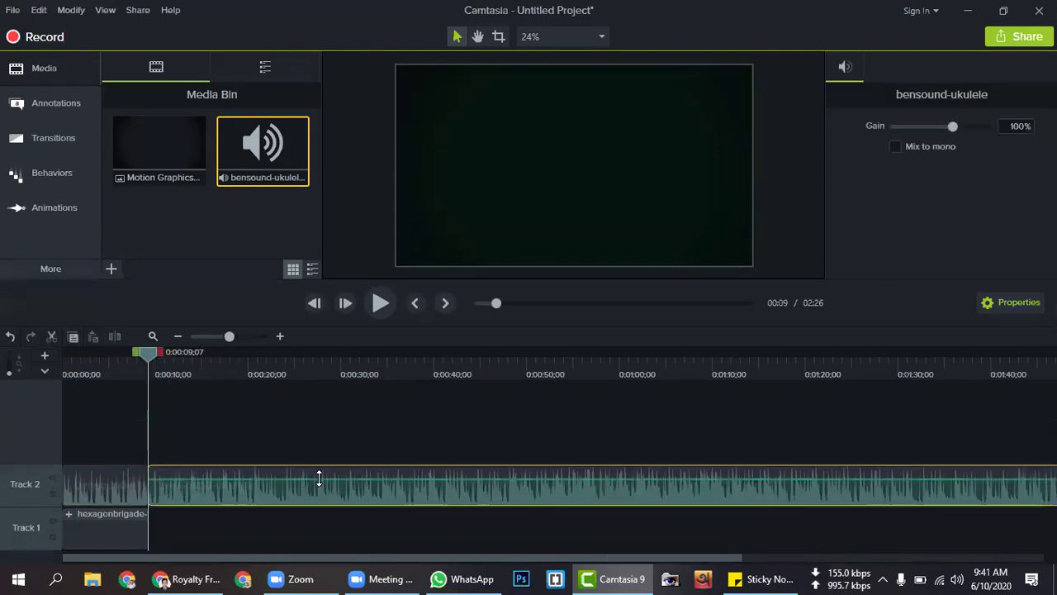
{"action": "key", "text": "Delete"}
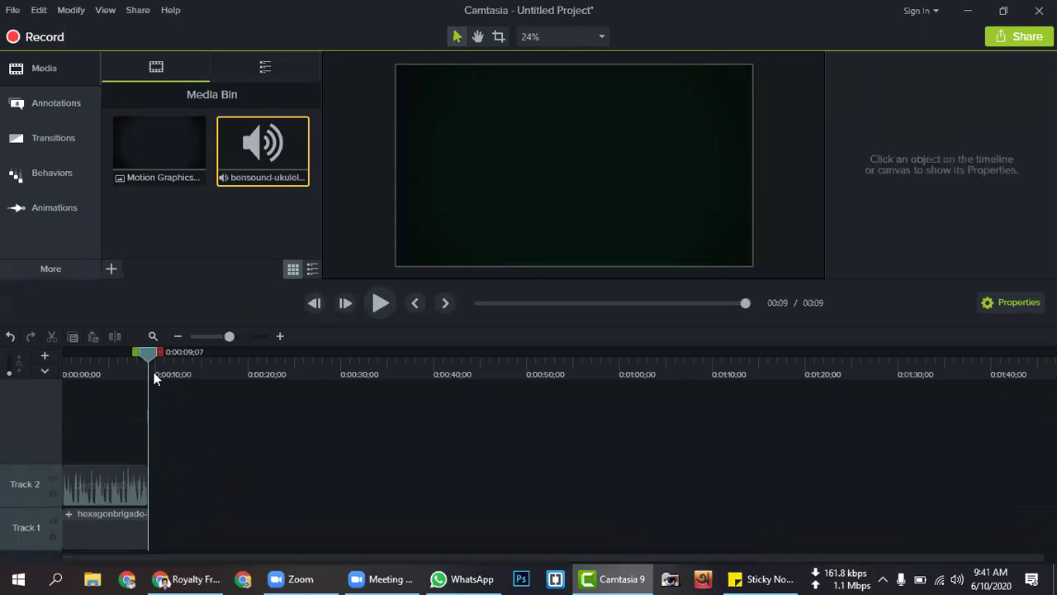
Play the intro with its music from the timeline start and pause at 0:00:06;10 on the title.
{"action": "left_click_drag", "start_coordinate": [146, 352], "coordinate": [33, 363]}
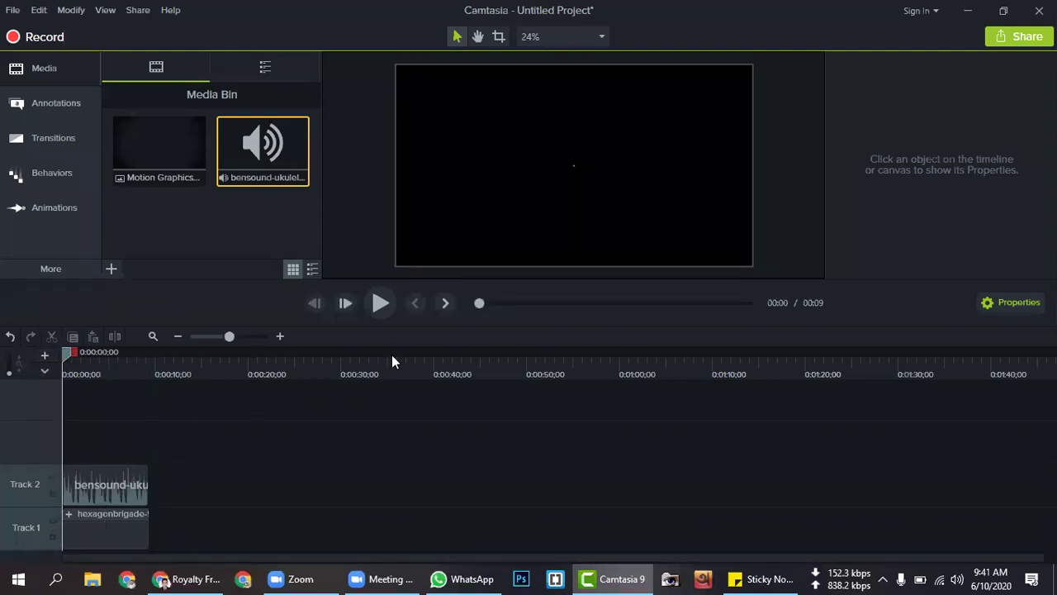
{"action": "left_click", "coordinate": [381, 303]}
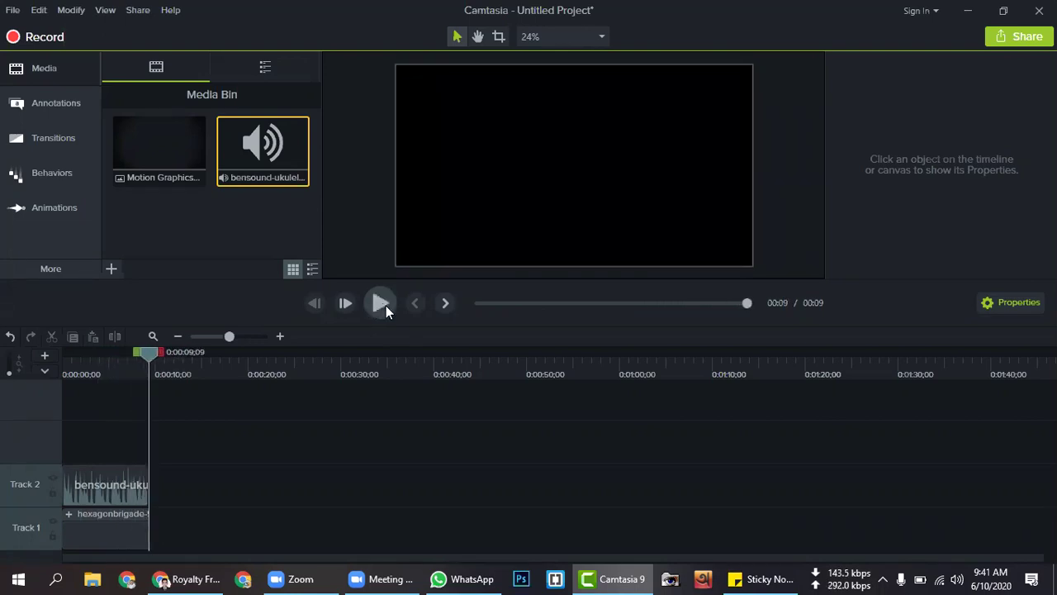
{"action": "left_click", "coordinate": [385, 305]}
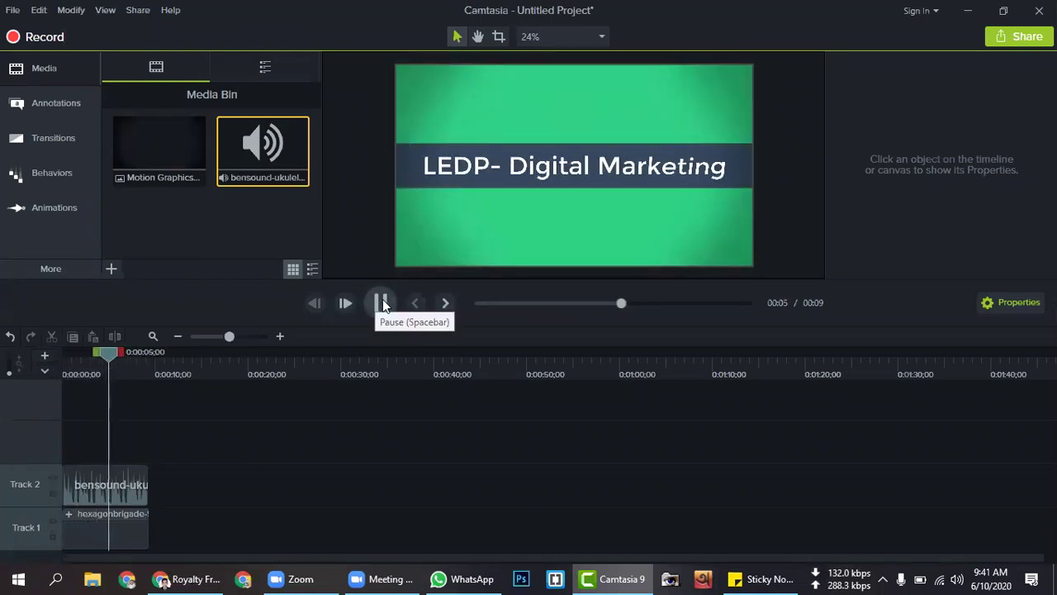
{"action": "left_click", "coordinate": [381, 303]}
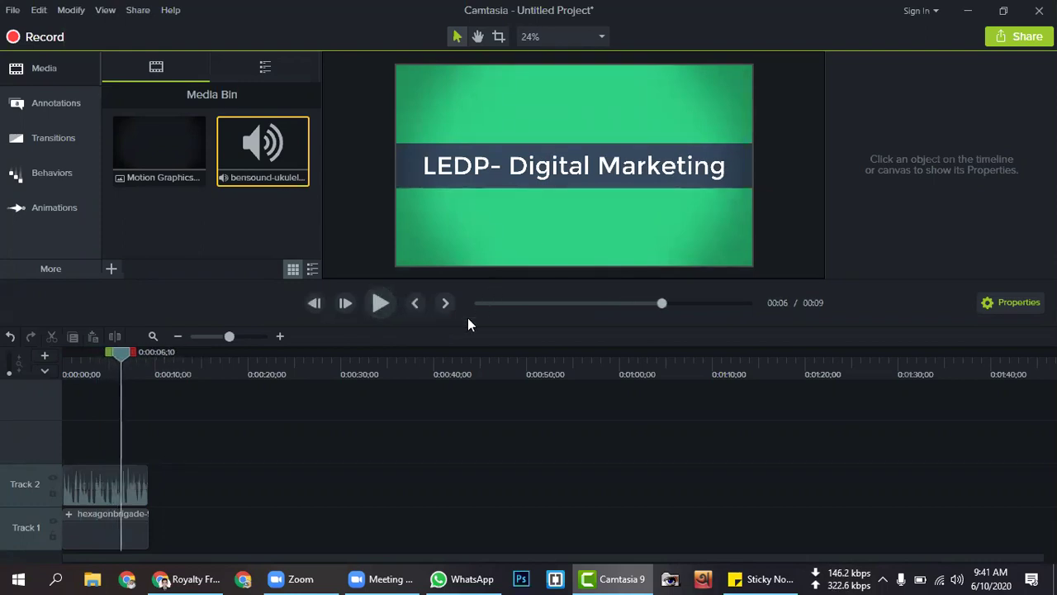
Add a Basic-style plain text callout above the LEDP- Digital Marketing title at 0:00:06;10 and adjust its box.
{"action": "left_click", "coordinate": [56, 105]}
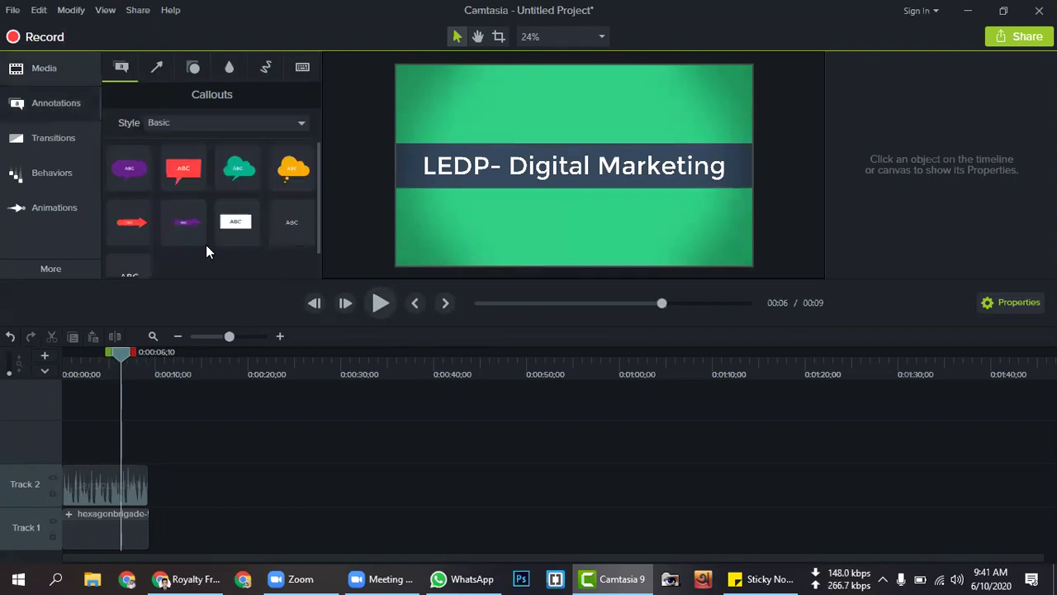
{"action": "scroll", "coordinate": [208, 251], "scroll_direction": "down", "scroll_amount": 1}
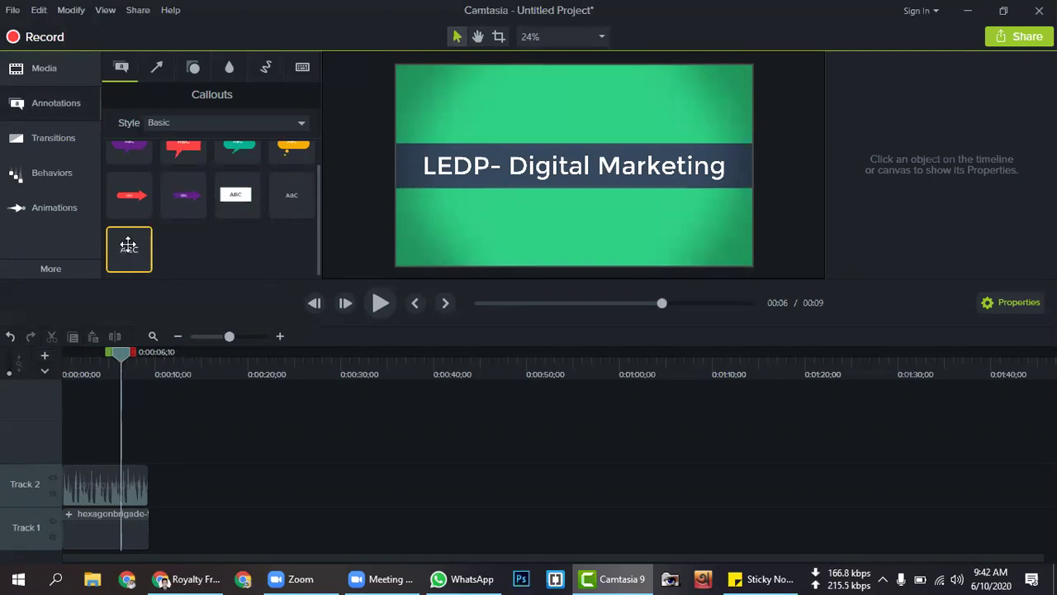
{"action": "left_click_drag", "start_coordinate": [129, 245], "coordinate": [531, 83]}
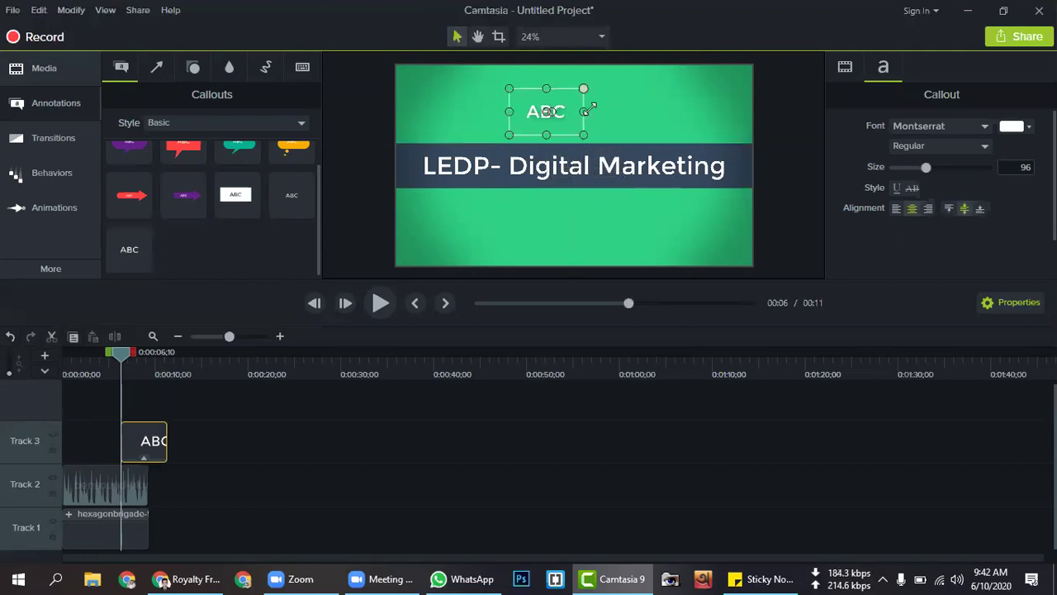
{"action": "mouse_move", "coordinate": [592, 108]}
{"action": "left_mouse_down"}
{"action": "mouse_move", "coordinate": [652, 123]}
{"action": "mouse_move", "coordinate": [600, 108]}
{"action": "left_mouse_up"}
Change the callout text to "Welcome To" and position it centred just above the LEDP- Digital Marketing title.
{"action": "double_click", "coordinate": [593, 122]}
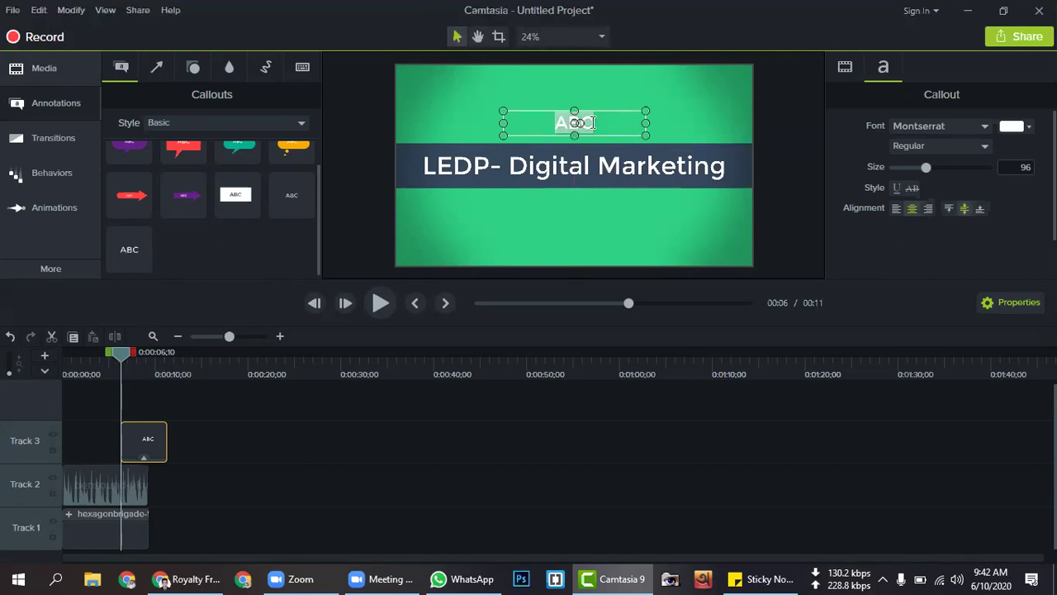
{"action": "type", "text": "we"}
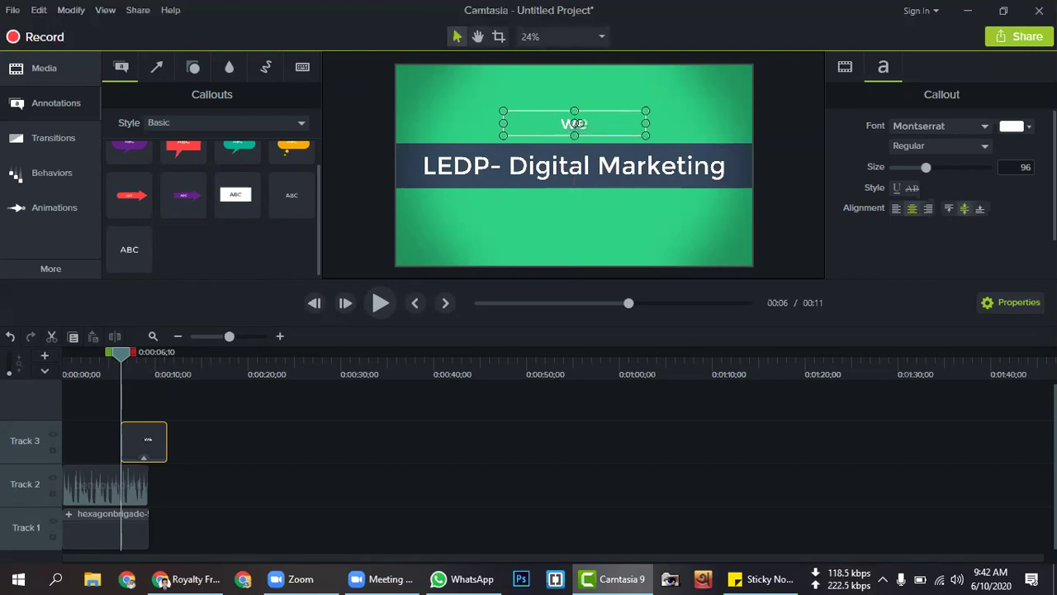
{"action": "key", "text": "BackSpace"}
{"action": "key", "text": "BackSpace"}
{"action": "type", "text": "Welcome To"}
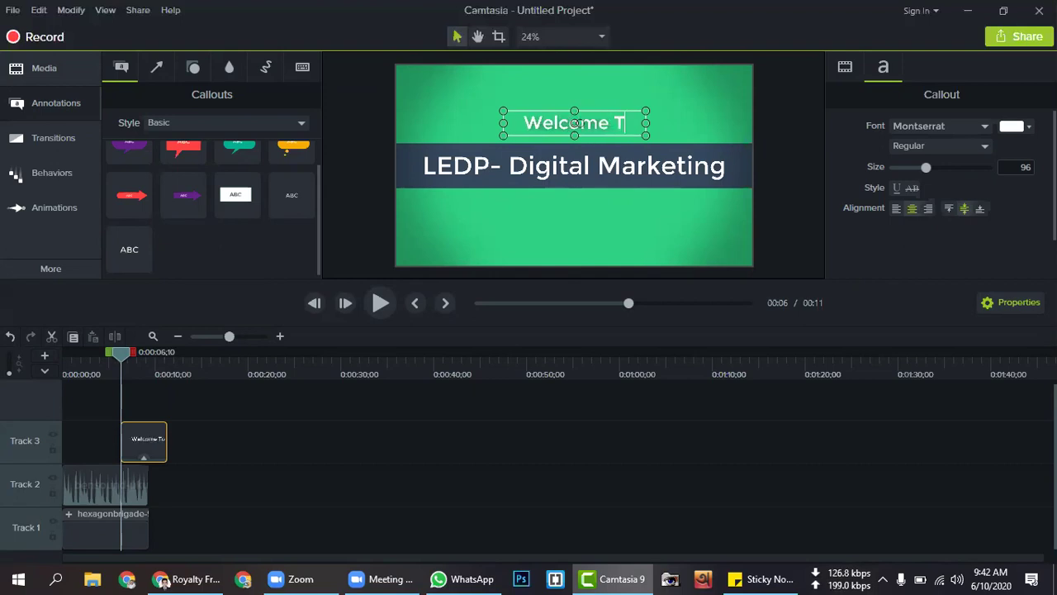
{"action": "left_click", "coordinate": [675, 119]}
{"action": "mouse_move", "coordinate": [611, 122]}
{"action": "left_mouse_down"}
{"action": "mouse_move", "coordinate": [590, 122]}
{"action": "mouse_move", "coordinate": [615, 120]}
{"action": "mouse_move", "coordinate": [604, 104]}
{"action": "left_mouse_up"}
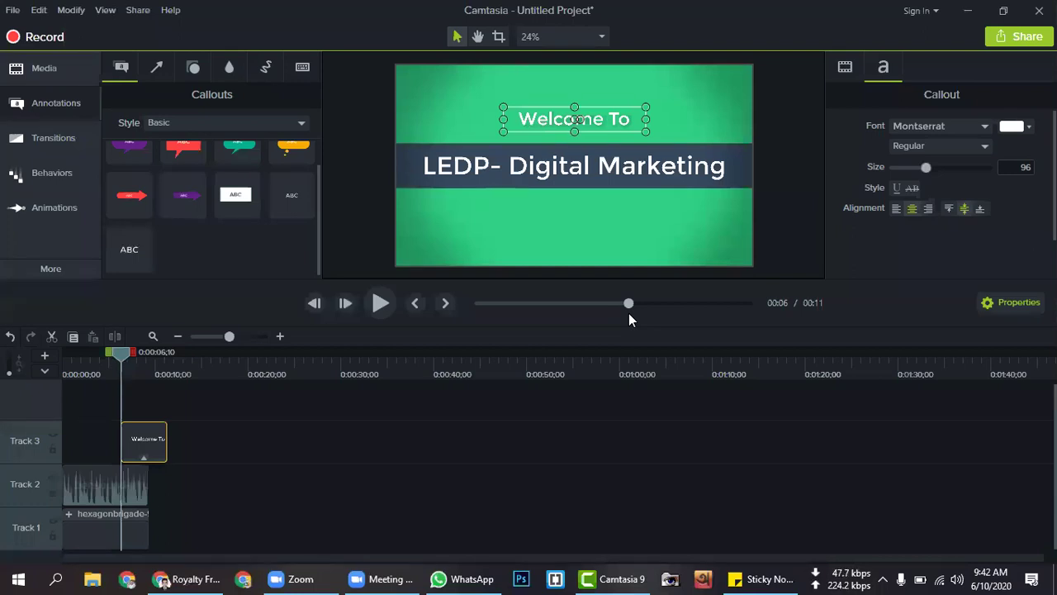
{"action": "left_click", "coordinate": [673, 124]}
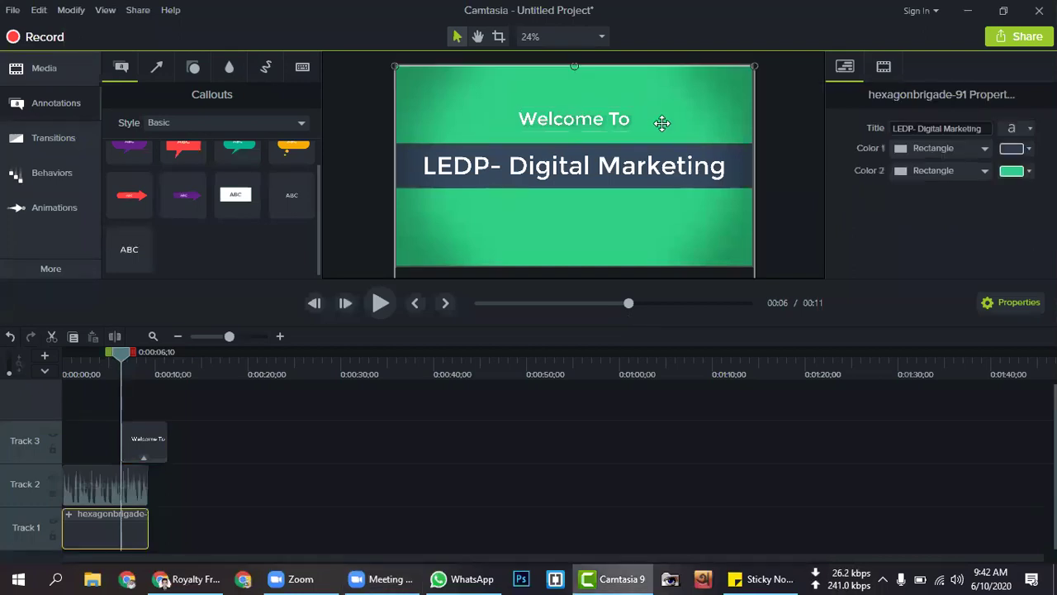
{"action": "left_click", "coordinate": [602, 114]}
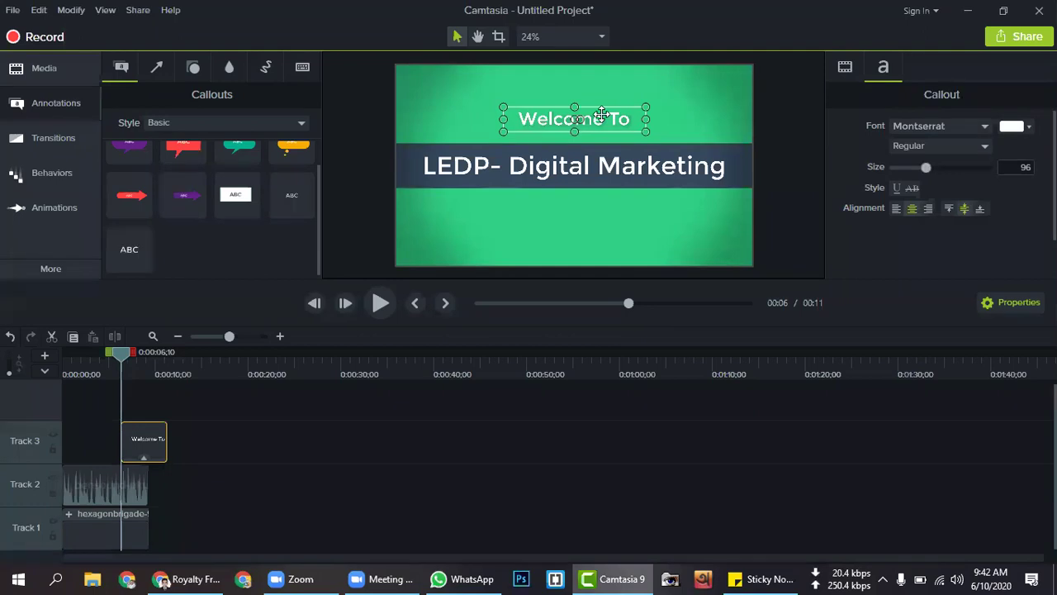
Scrub and play the intro between the start and 0:00:09 to check when the "Welcome To" callout shows against the title.
{"action": "left_click", "coordinate": [608, 204]}
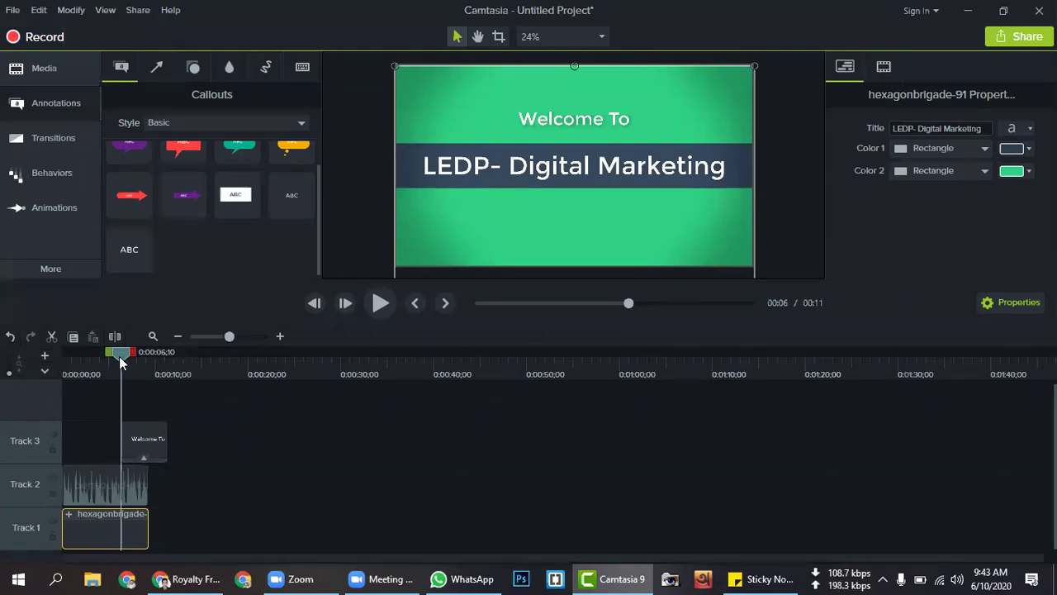
{"action": "mouse_move", "coordinate": [120, 361]}
{"action": "left_mouse_down"}
{"action": "mouse_move", "coordinate": [111, 363]}
{"action": "mouse_move", "coordinate": [121, 363]}
{"action": "left_mouse_up"}
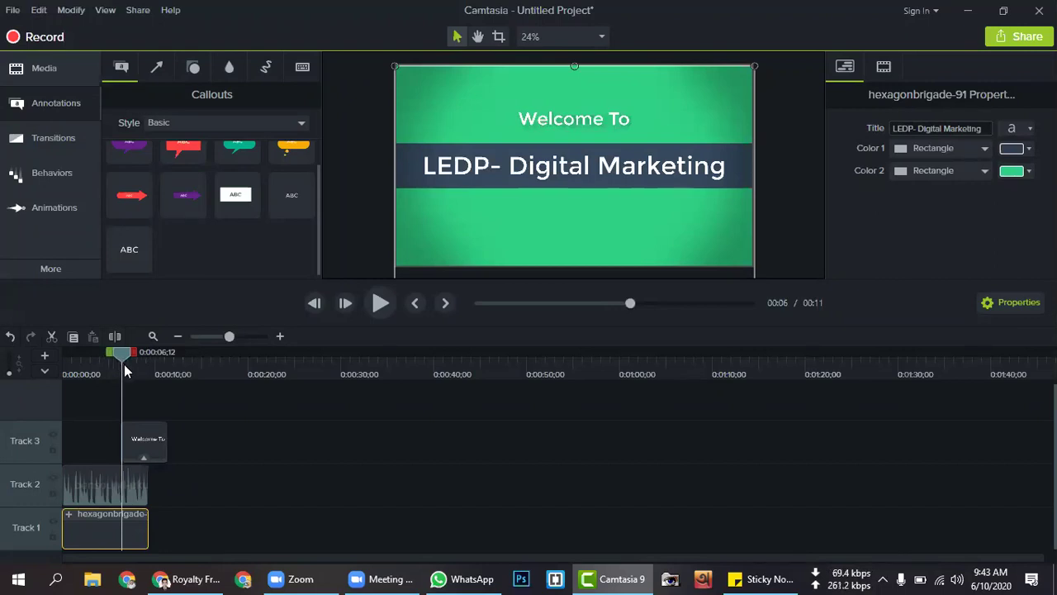
{"action": "mouse_move", "coordinate": [118, 354]}
{"action": "left_mouse_down"}
{"action": "mouse_move", "coordinate": [64, 354]}
{"action": "mouse_move", "coordinate": [127, 366]}
{"action": "left_mouse_up"}
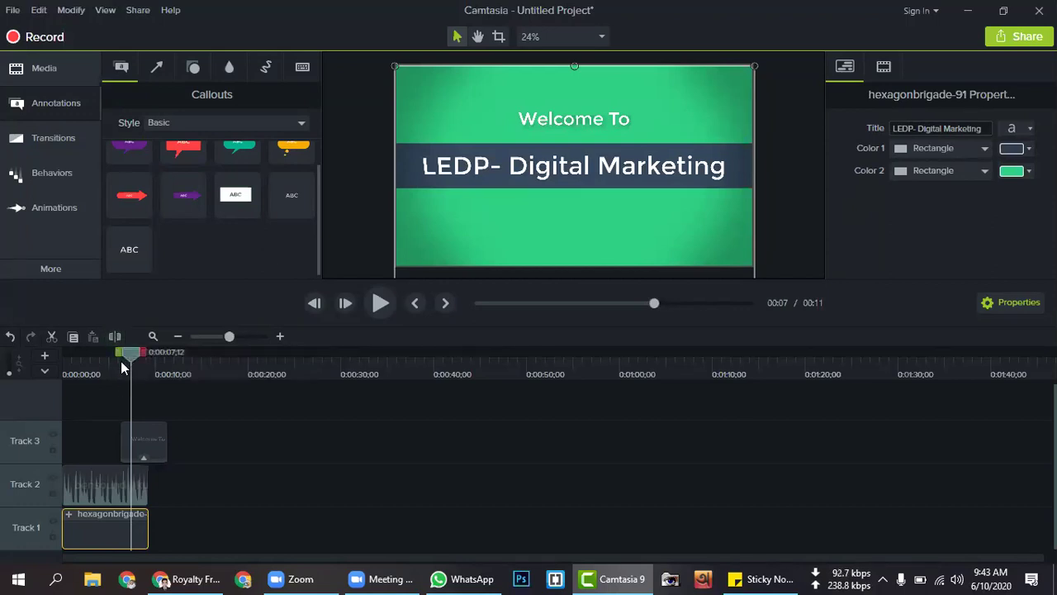
{"action": "mouse_move", "coordinate": [129, 359]}
{"action": "left_mouse_down"}
{"action": "mouse_move", "coordinate": [147, 363]}
{"action": "mouse_move", "coordinate": [110, 354]}
{"action": "mouse_move", "coordinate": [117, 363]}
{"action": "left_mouse_up"}
{"action": "key", "text": "space"}
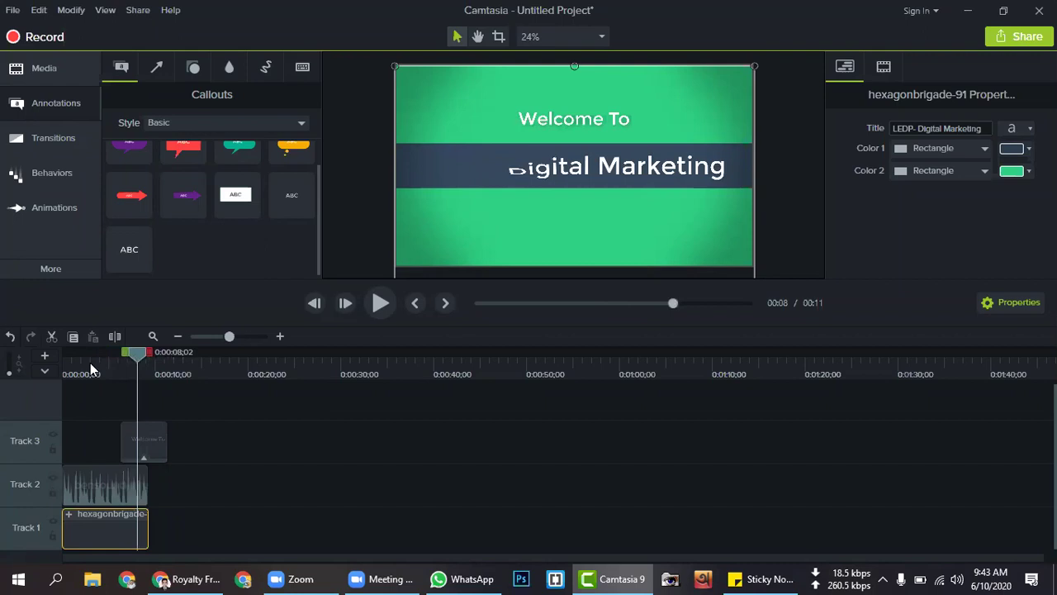
{"action": "left_click", "coordinate": [66, 357]}
{"action": "left_click_drag", "start_coordinate": [63, 359], "coordinate": [123, 372]}
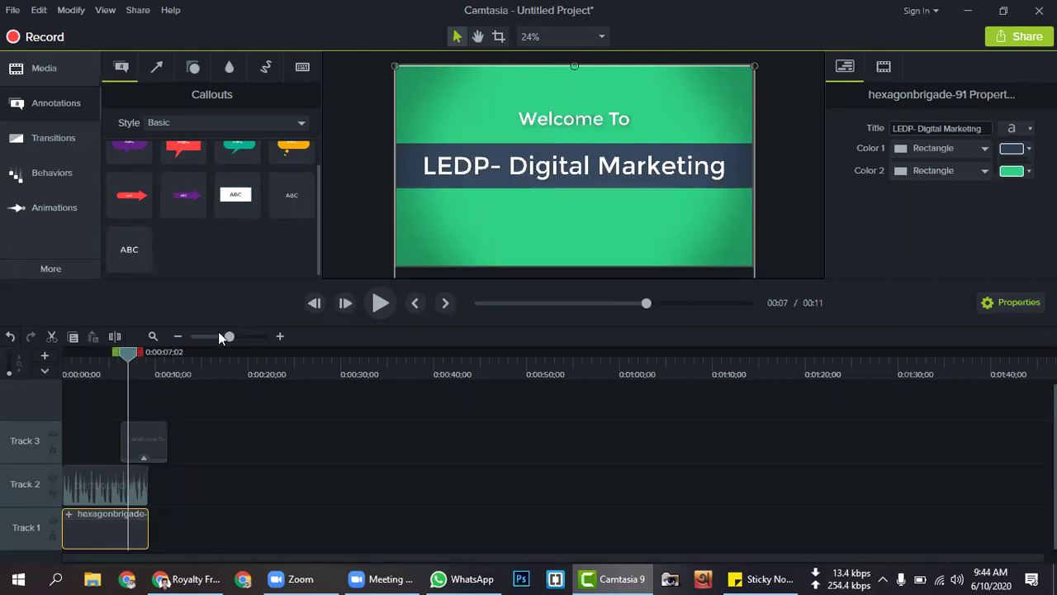
{"action": "left_click_drag", "start_coordinate": [114, 357], "coordinate": [82, 358]}
{"action": "left_click", "coordinate": [376, 304]}
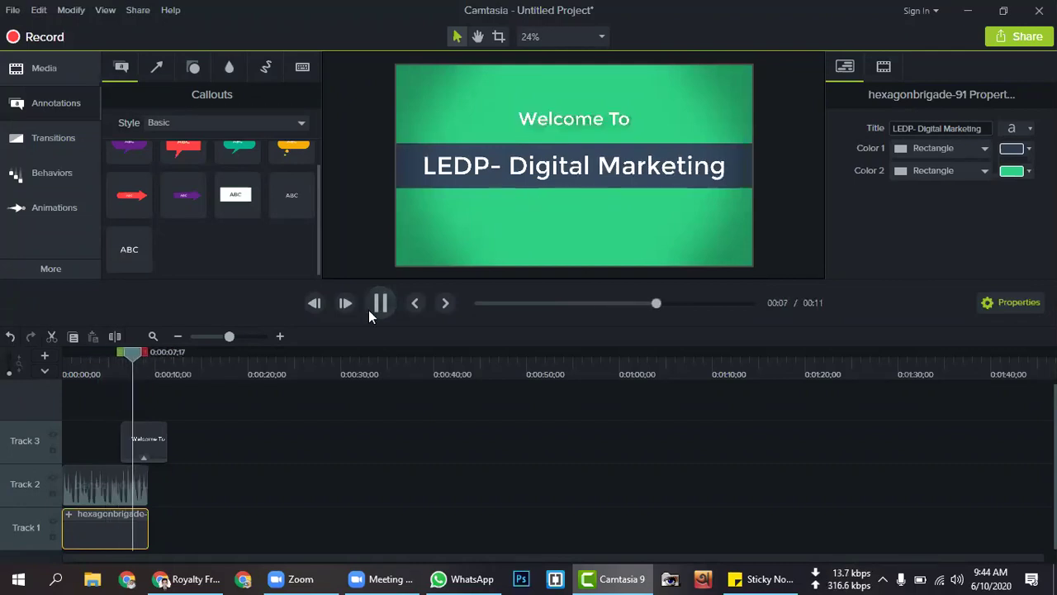
{"action": "key", "text": "space"}
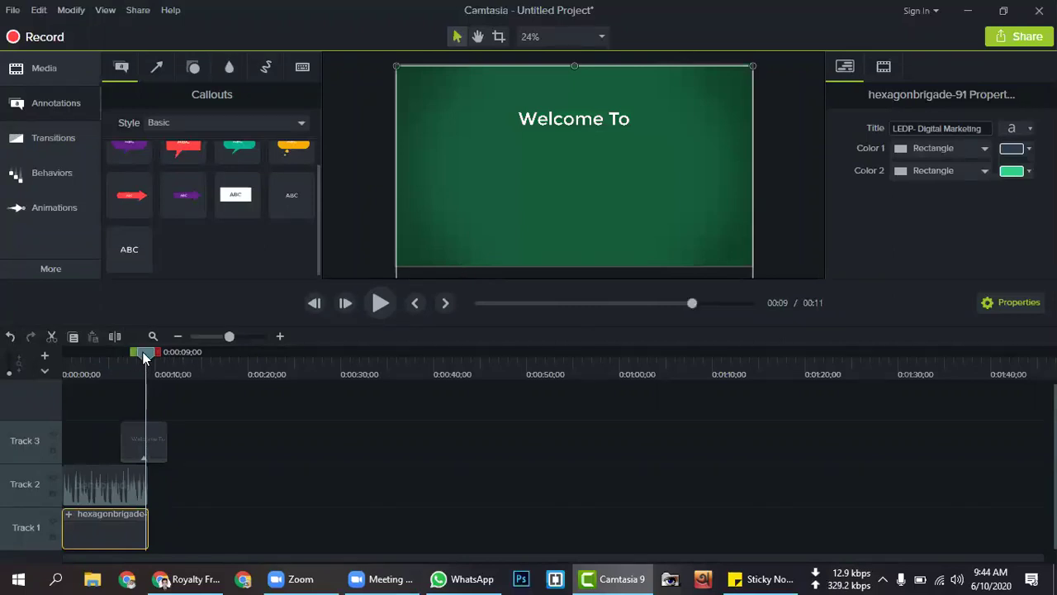
Move the "Welcome To" callout earlier on Track 3 so it starts at about 0:00:03, and play that section.
{"action": "left_click", "coordinate": [97, 363]}
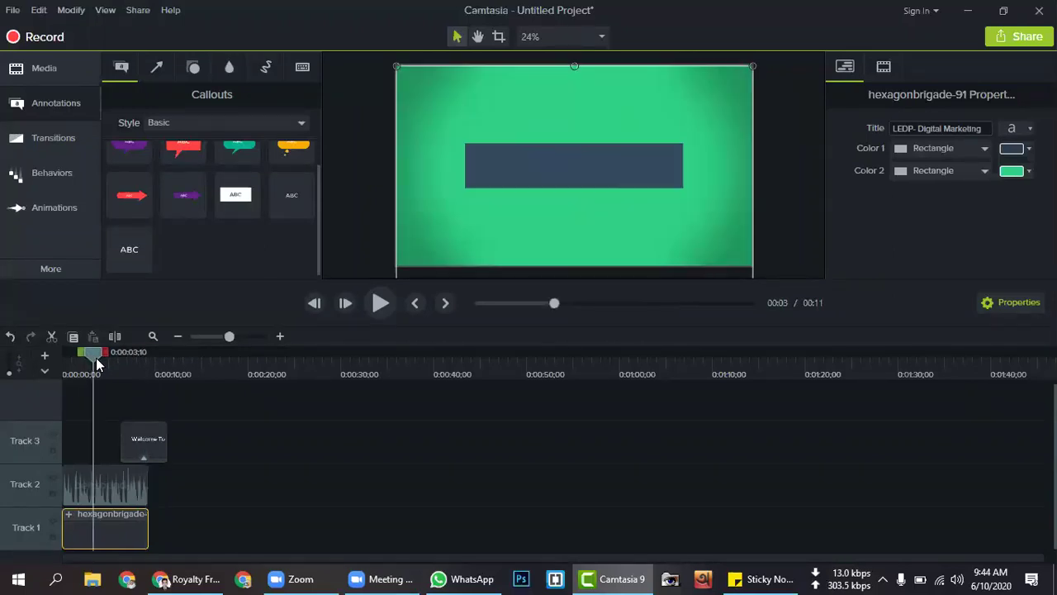
{"action": "left_click_drag", "start_coordinate": [96, 363], "coordinate": [86, 363]}
{"action": "left_click_drag", "start_coordinate": [86, 364], "coordinate": [86, 364]}
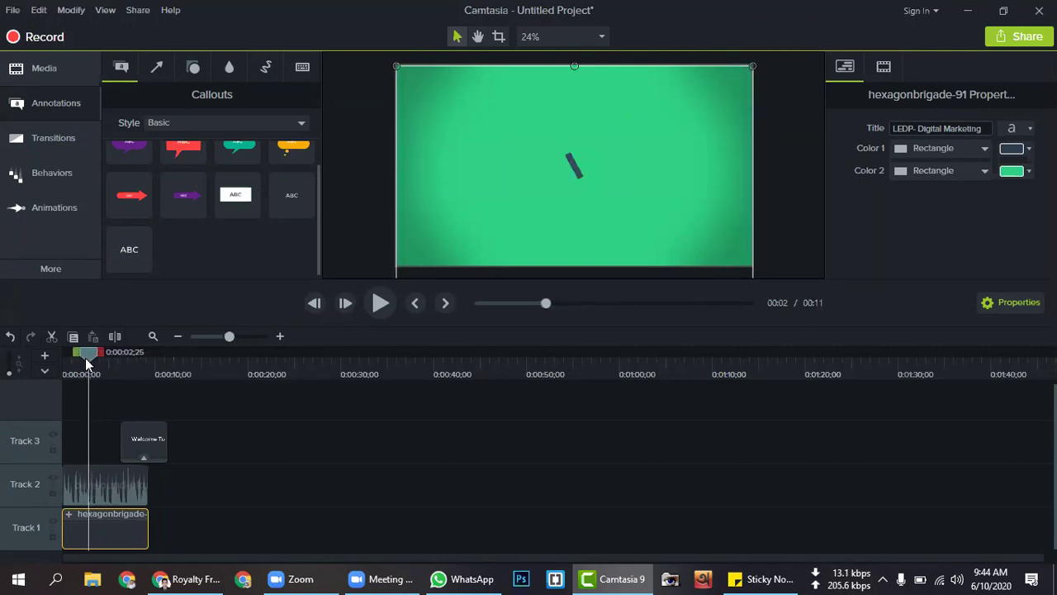
{"action": "left_click_drag", "start_coordinate": [148, 430], "coordinate": [114, 438]}
{"action": "left_click_drag", "start_coordinate": [88, 352], "coordinate": [72, 355]}
{"action": "left_click_drag", "start_coordinate": [113, 431], "coordinate": [108, 434]}
{"action": "left_click", "coordinate": [370, 306]}
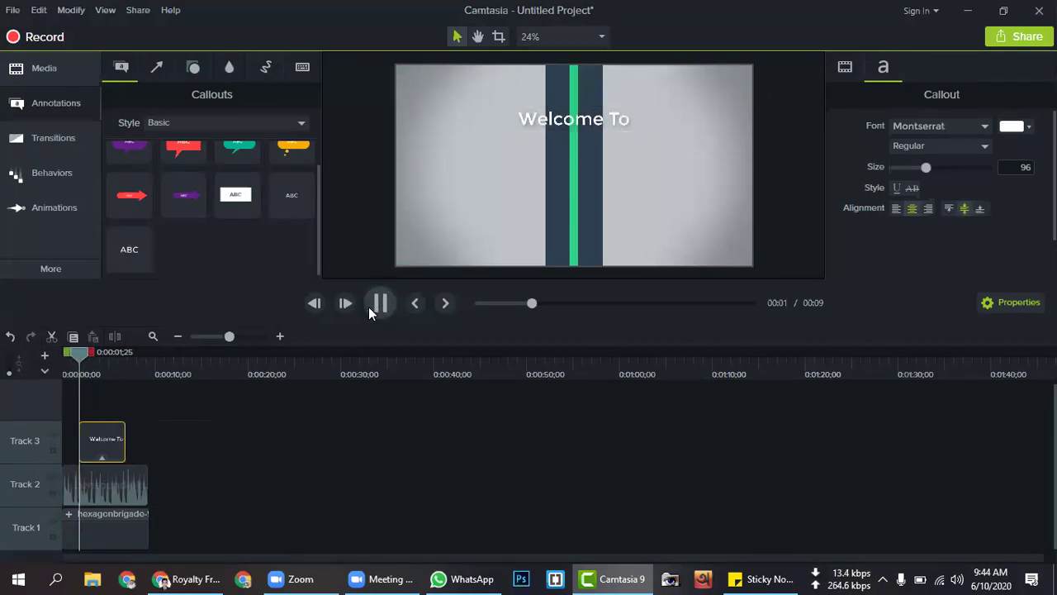
{"action": "left_click", "coordinate": [369, 305]}
{"action": "mouse_move", "coordinate": [128, 445]}
{"action": "left_mouse_down"}
{"action": "mouse_move", "coordinate": [109, 434]}
{"action": "mouse_move", "coordinate": [119, 436]}
{"action": "left_mouse_up"}
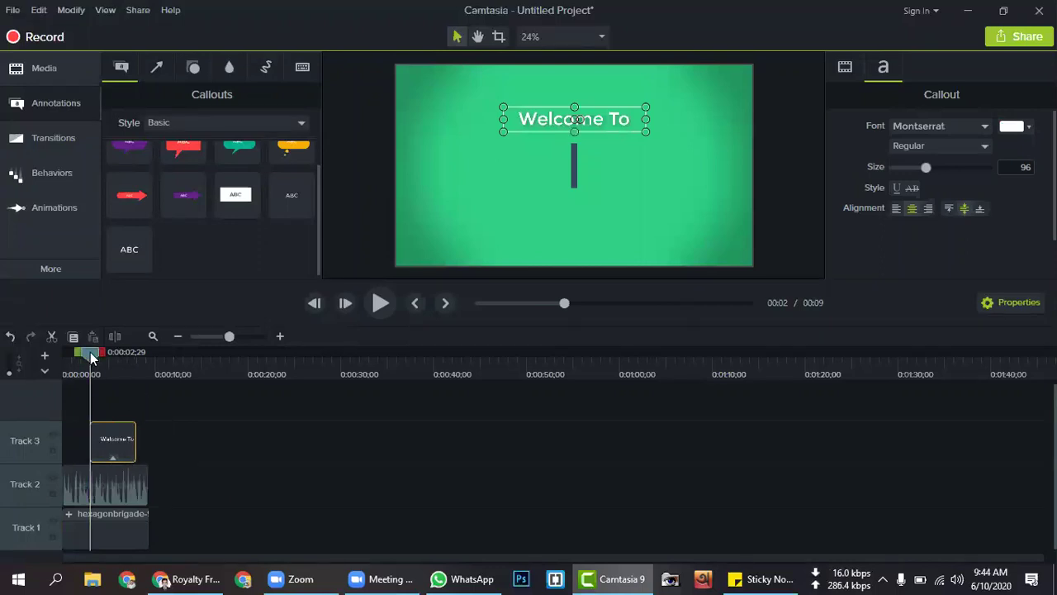
{"action": "left_click_drag", "start_coordinate": [90, 355], "coordinate": [80, 362]}
{"action": "left_click", "coordinate": [380, 305]}
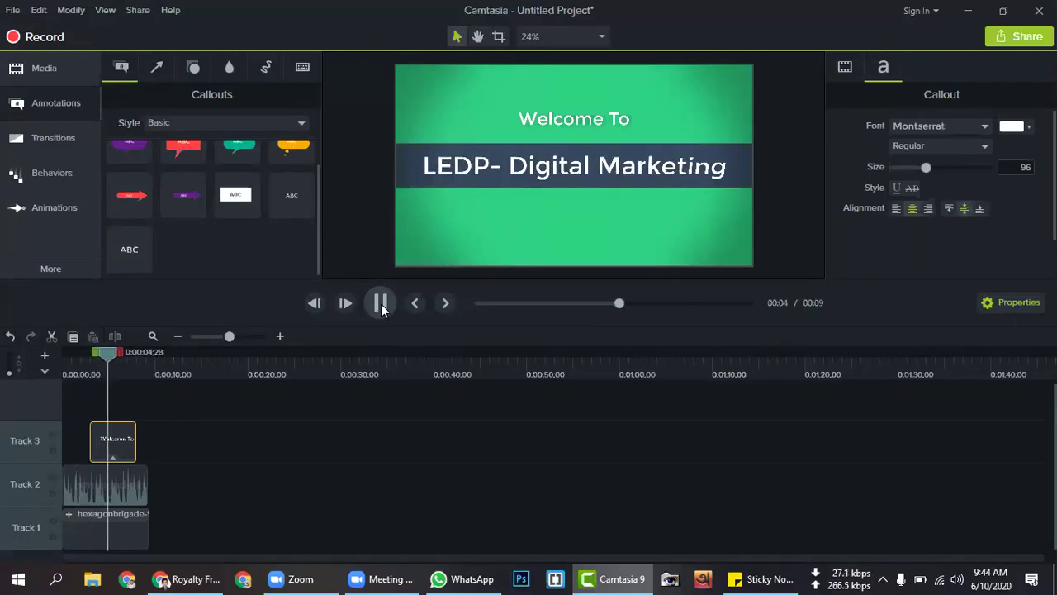
{"action": "left_click", "coordinate": [380, 303]}
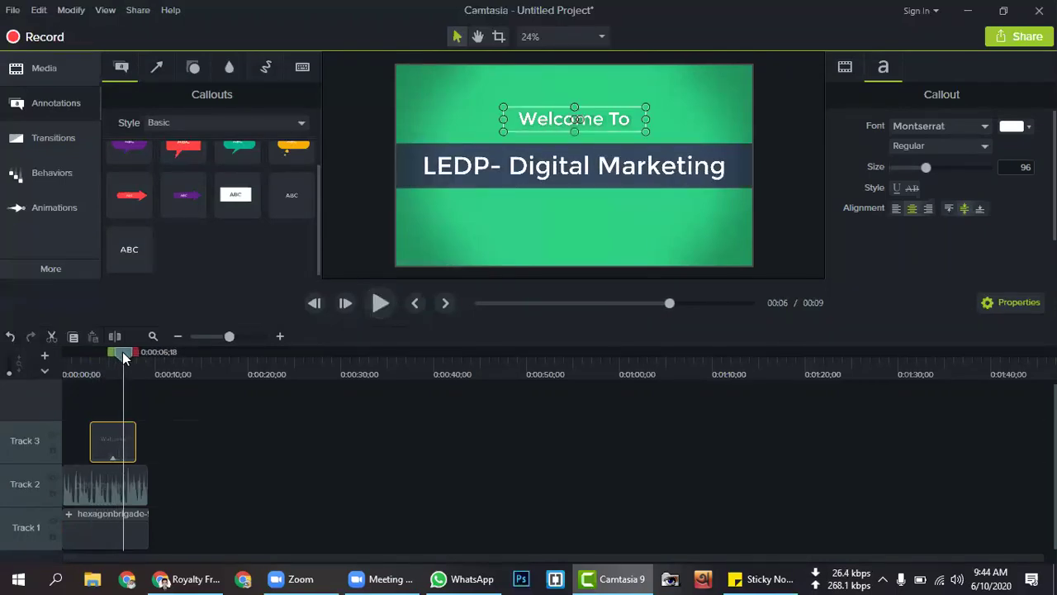
Trim the end of the "Welcome To" callout to a little over half its length, play the video from the start and rewind.
{"action": "left_click_drag", "start_coordinate": [121, 356], "coordinate": [83, 351]}
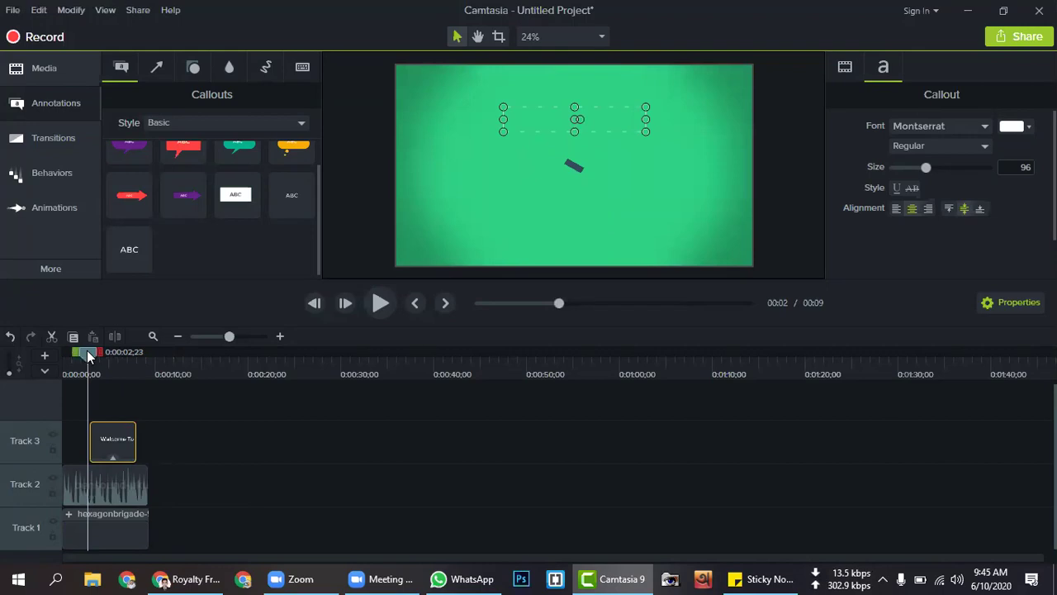
{"action": "left_click_drag", "start_coordinate": [136, 433], "coordinate": [116, 433]}
{"action": "left_click_drag", "start_coordinate": [70, 363], "coordinate": [64, 357]}
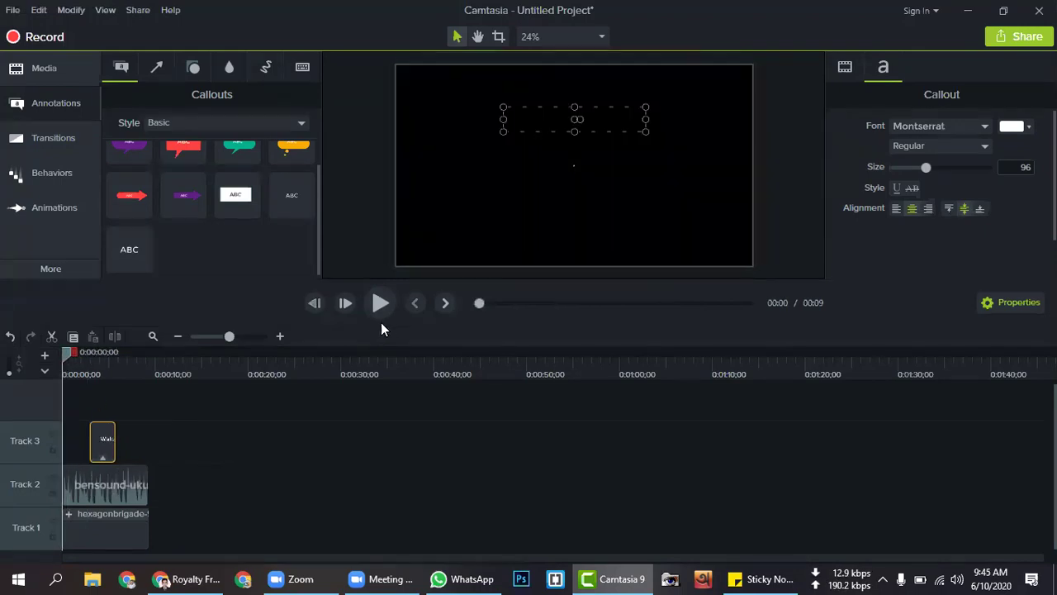
{"action": "left_click", "coordinate": [376, 312]}
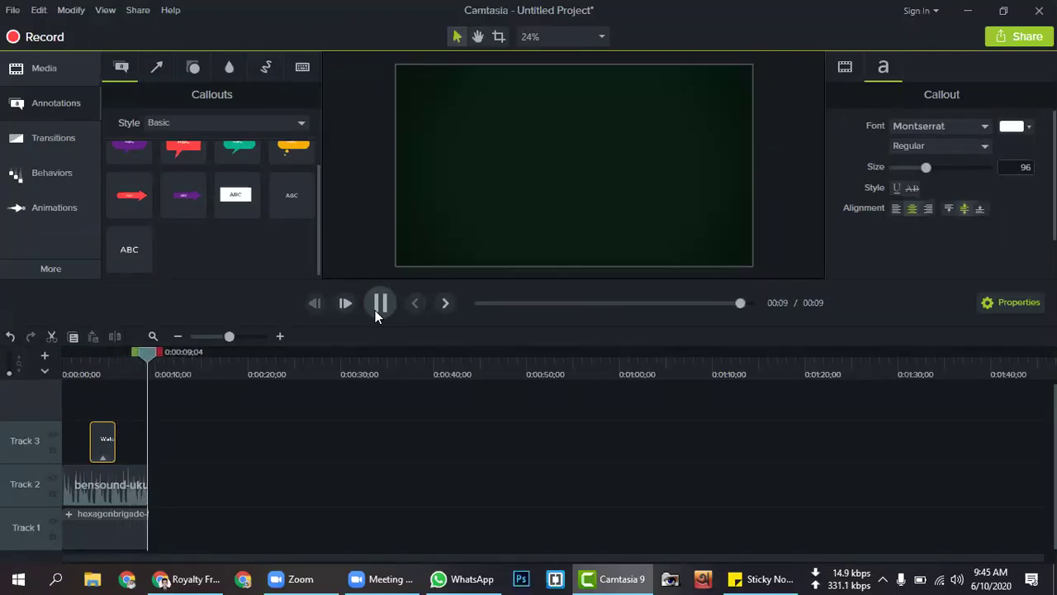
{"action": "left_click_drag", "start_coordinate": [149, 355], "coordinate": [64, 356]}
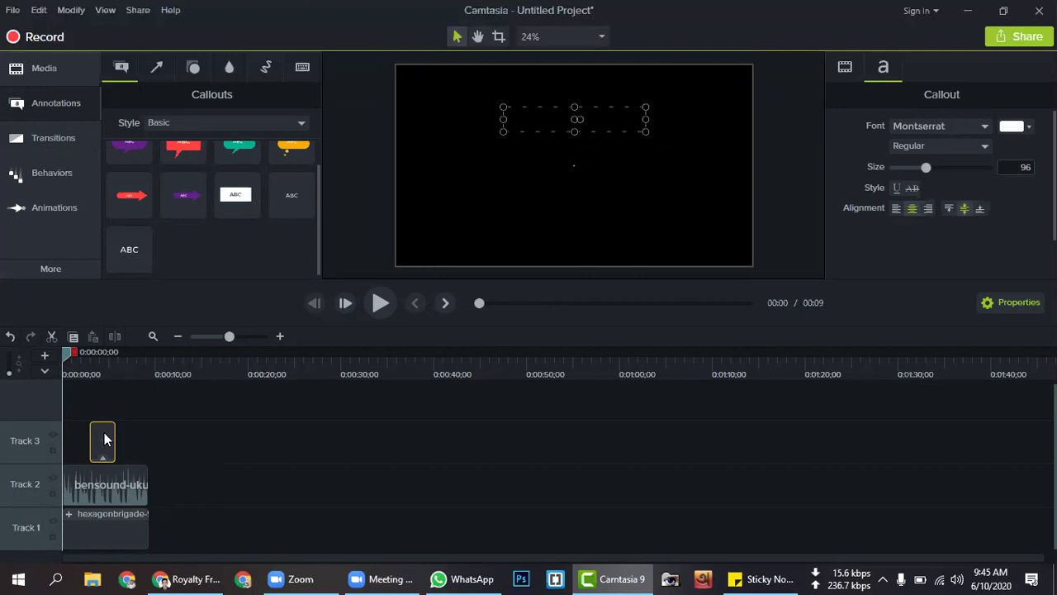
Apply the Fade behavior to the "Welcome To" callout on Track 3 and play the video from the start.
{"action": "left_click", "coordinate": [60, 173]}
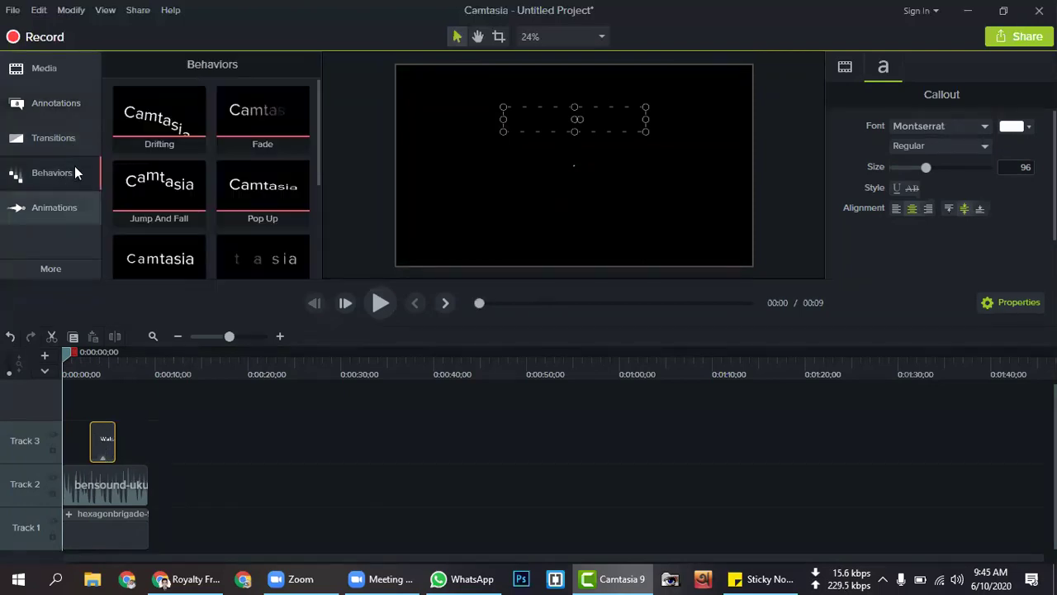
{"action": "left_click", "coordinate": [69, 141]}
{"action": "left_click", "coordinate": [72, 163]}
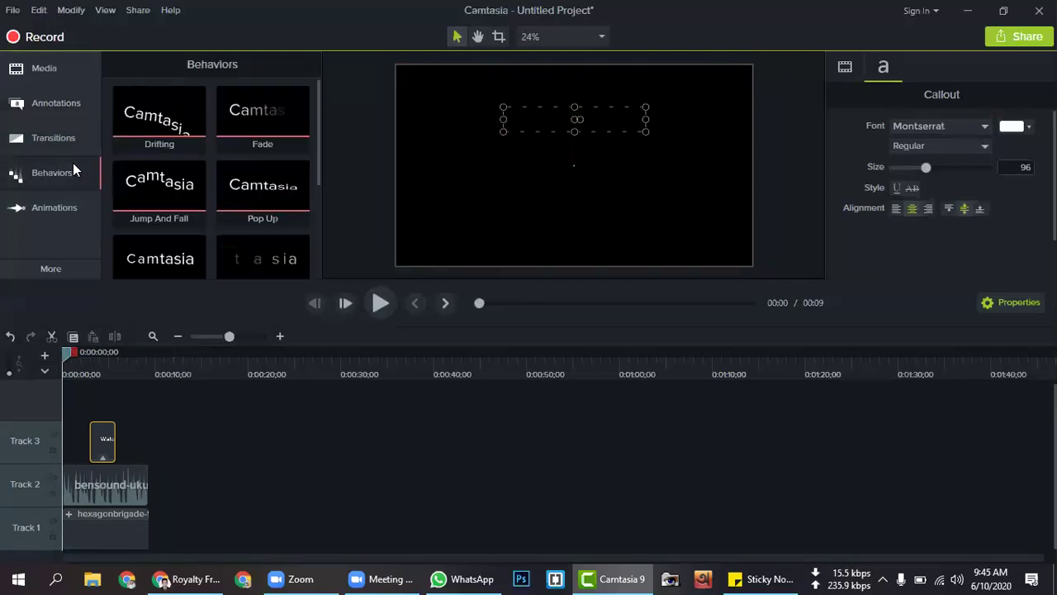
{"action": "left_click", "coordinate": [59, 176]}
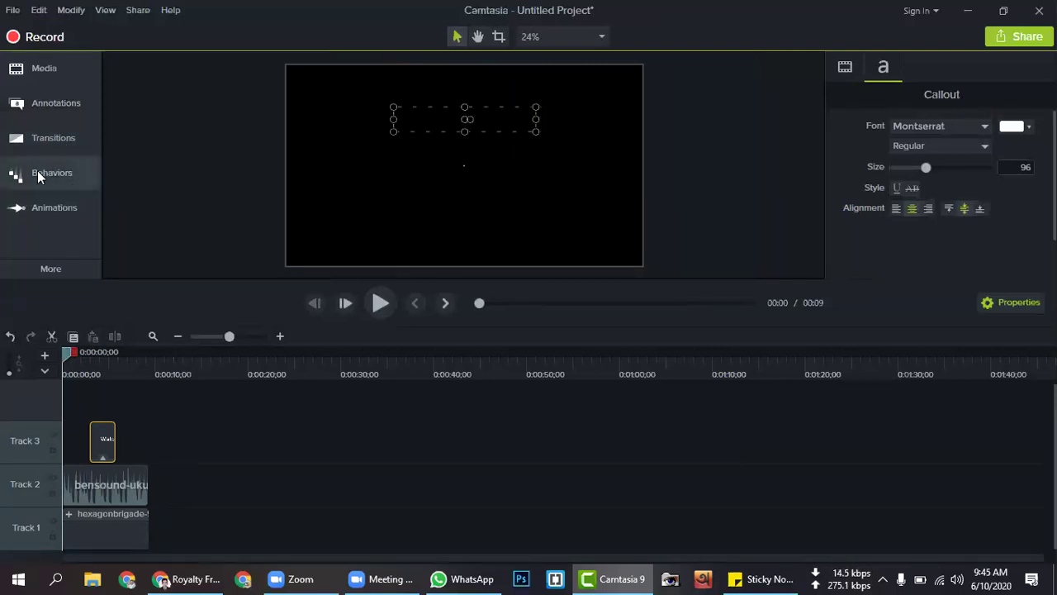
{"action": "left_click", "coordinate": [45, 69]}
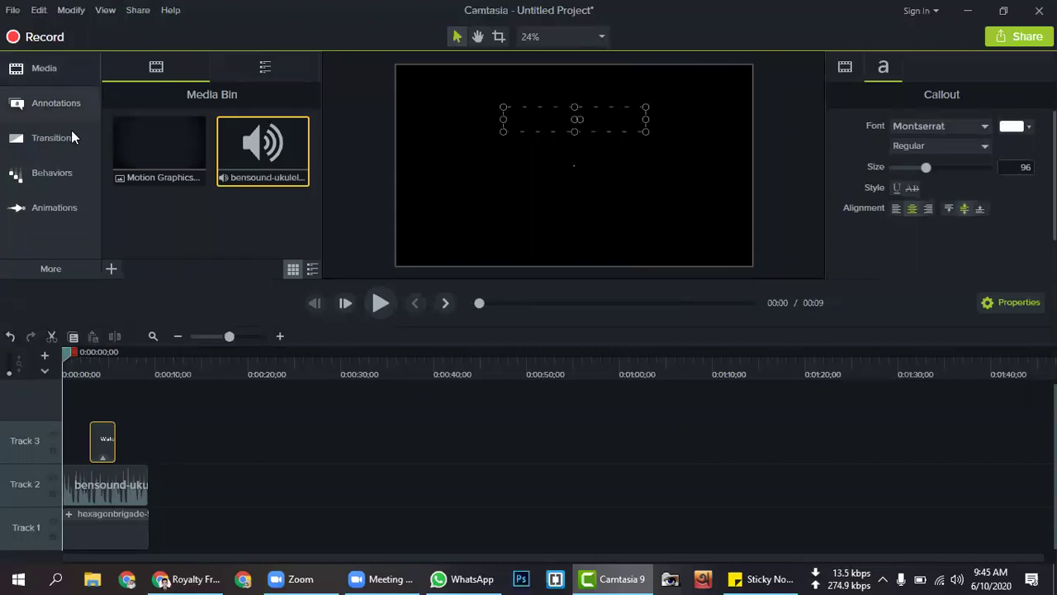
{"action": "left_click", "coordinate": [52, 176]}
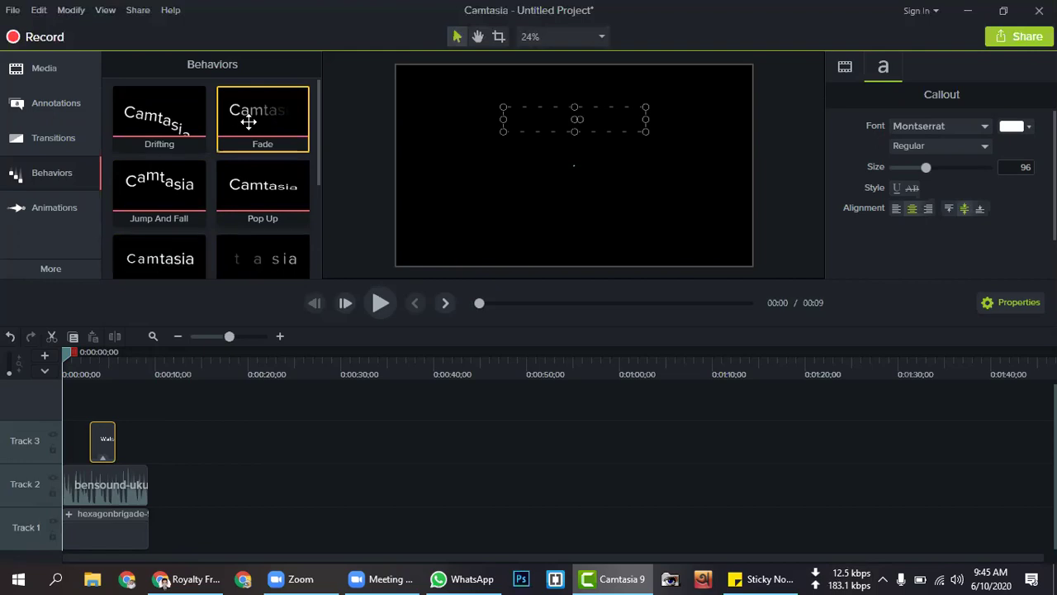
{"action": "left_click_drag", "start_coordinate": [246, 117], "coordinate": [107, 442]}
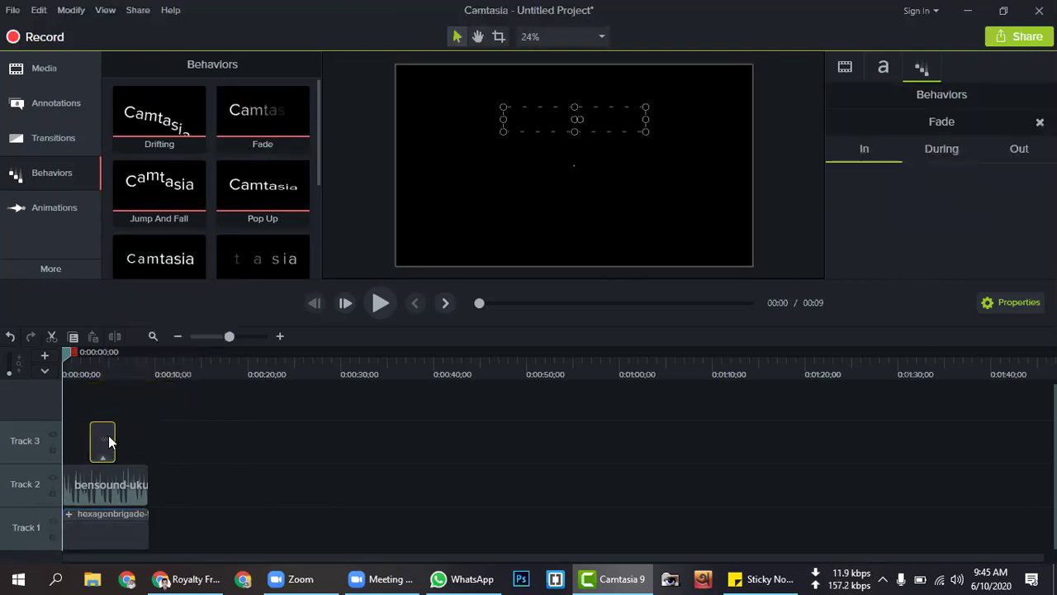
{"action": "left_click", "coordinate": [379, 303]}
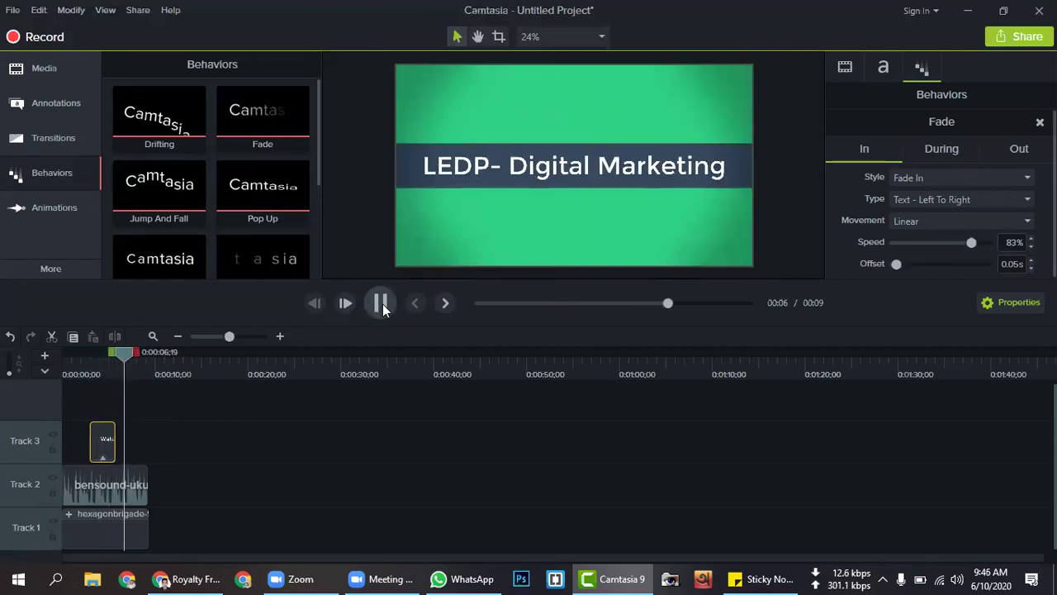
{"action": "left_click", "coordinate": [133, 345]}
{"action": "left_click_drag", "start_coordinate": [132, 355], "coordinate": [69, 358]}
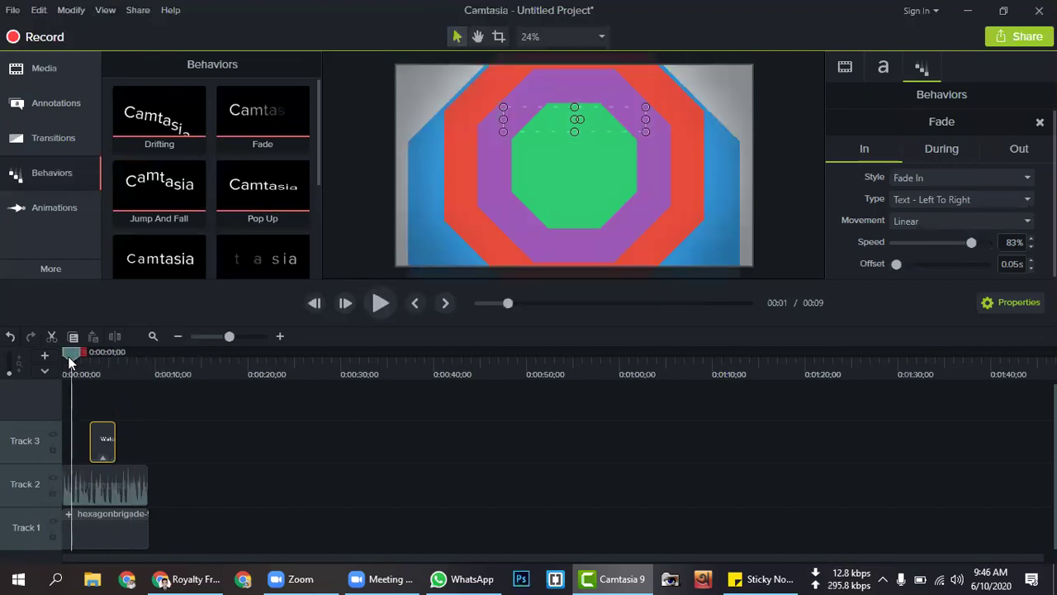
Expand the callout's applied effects on Track 3 and inspect the Fade behavior and Drop Shadow settings.
{"action": "left_click_drag", "start_coordinate": [69, 353], "coordinate": [80, 356]}
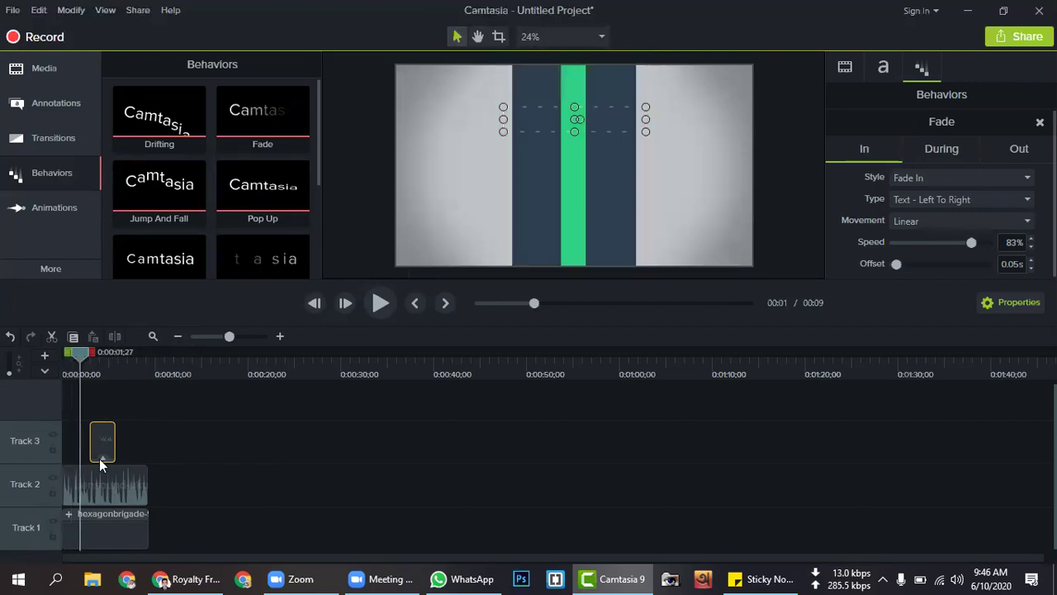
{"action": "left_click", "coordinate": [102, 459]}
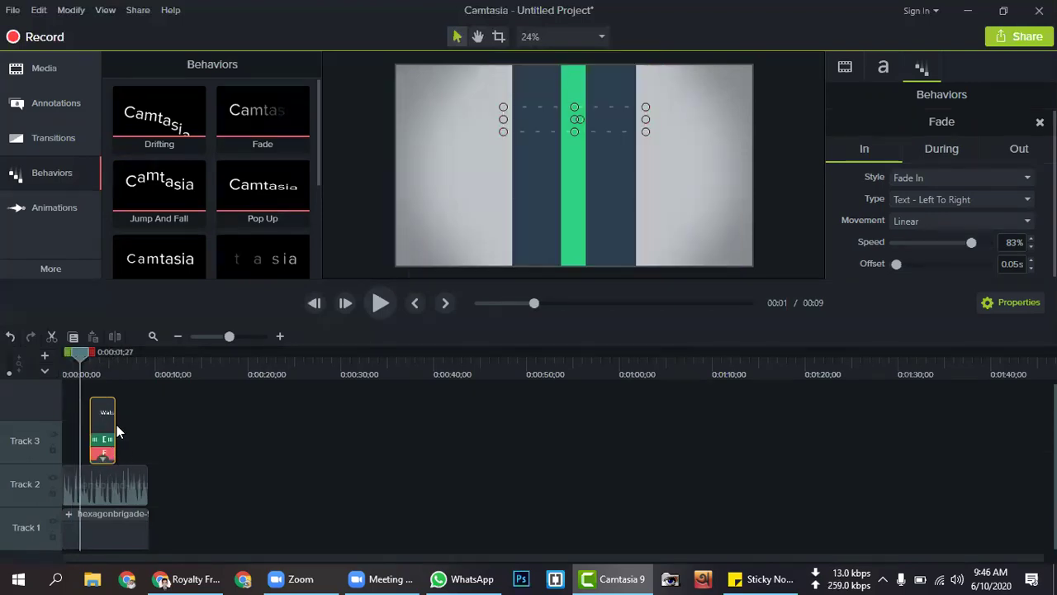
{"action": "left_click", "coordinate": [150, 412]}
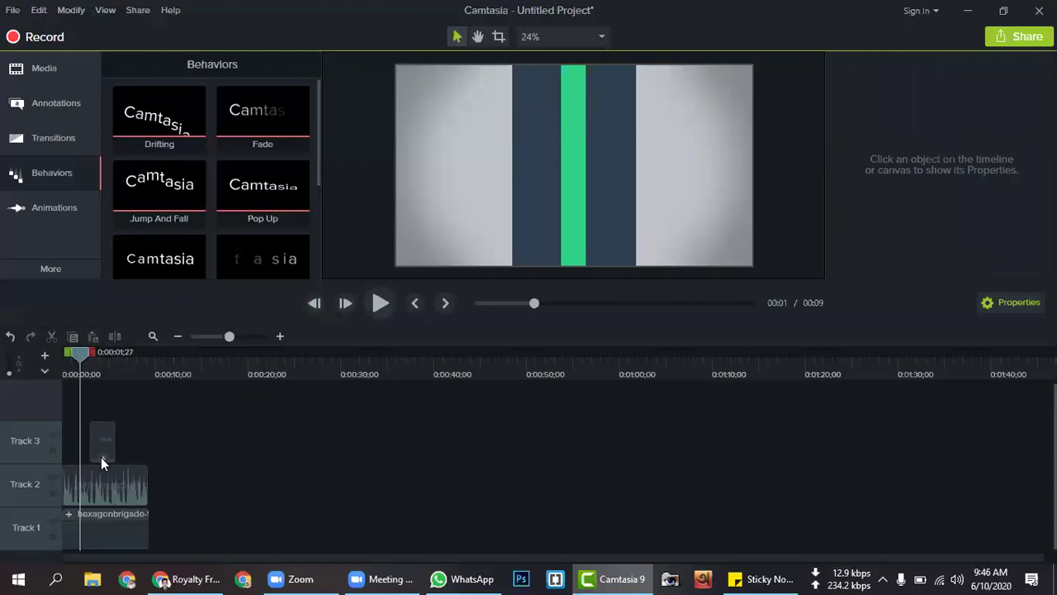
{"action": "left_click", "coordinate": [101, 457]}
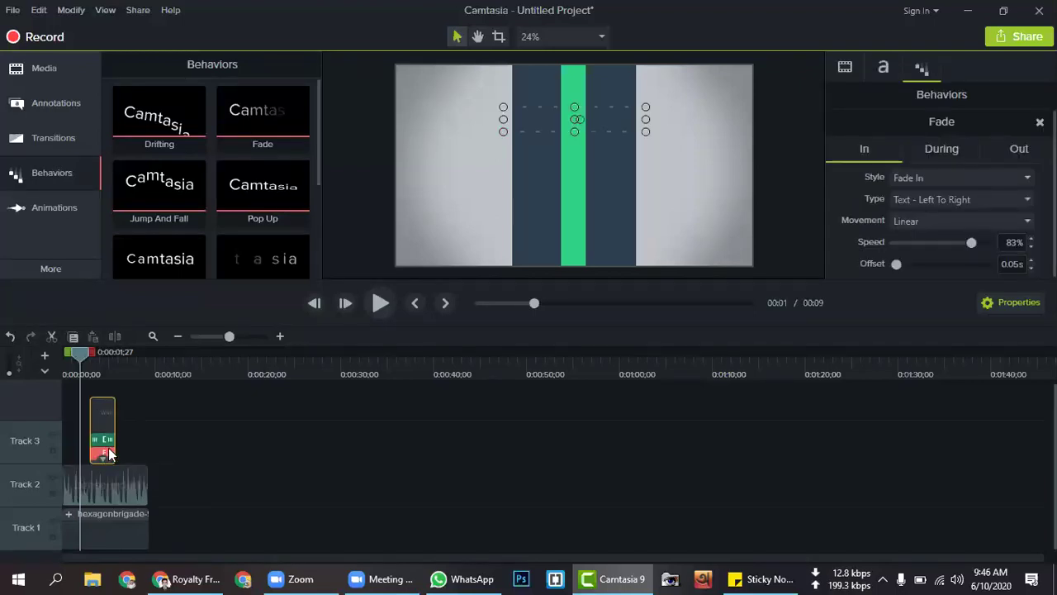
{"action": "left_click", "coordinate": [102, 457]}
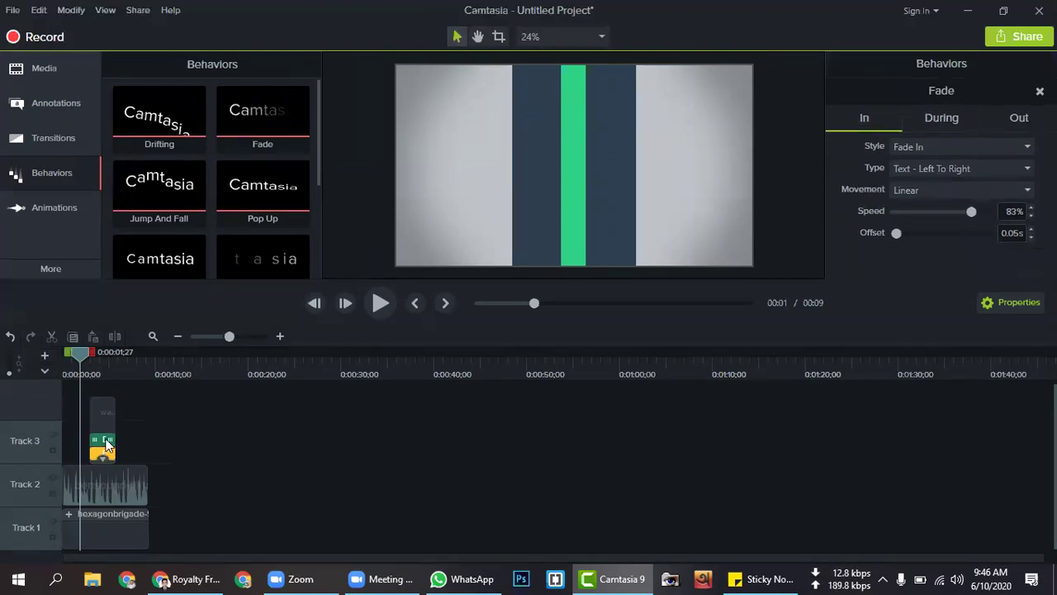
{"action": "left_click", "coordinate": [103, 439]}
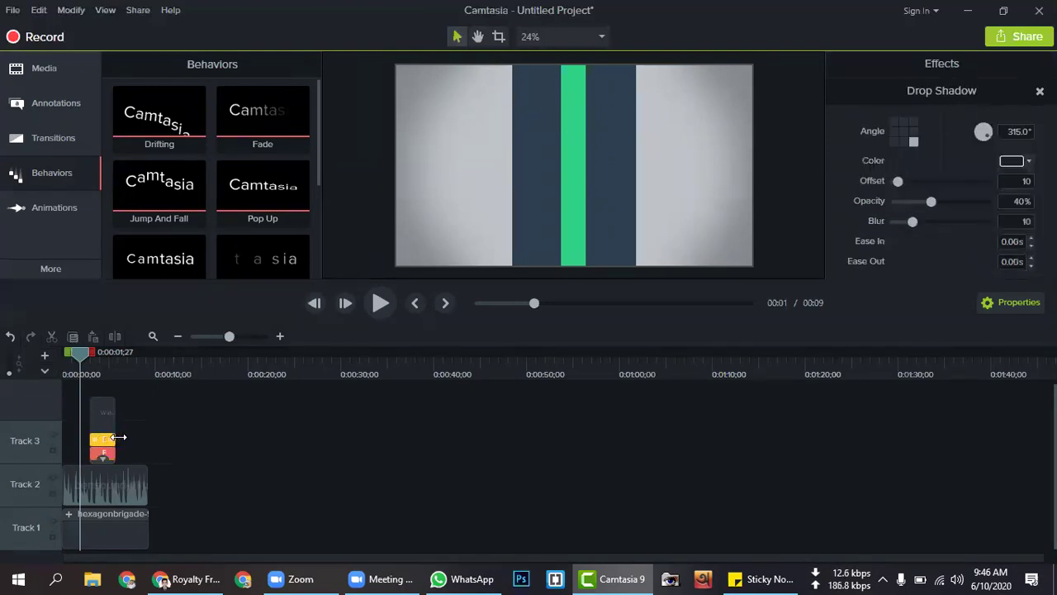
{"action": "left_click", "coordinate": [163, 419]}
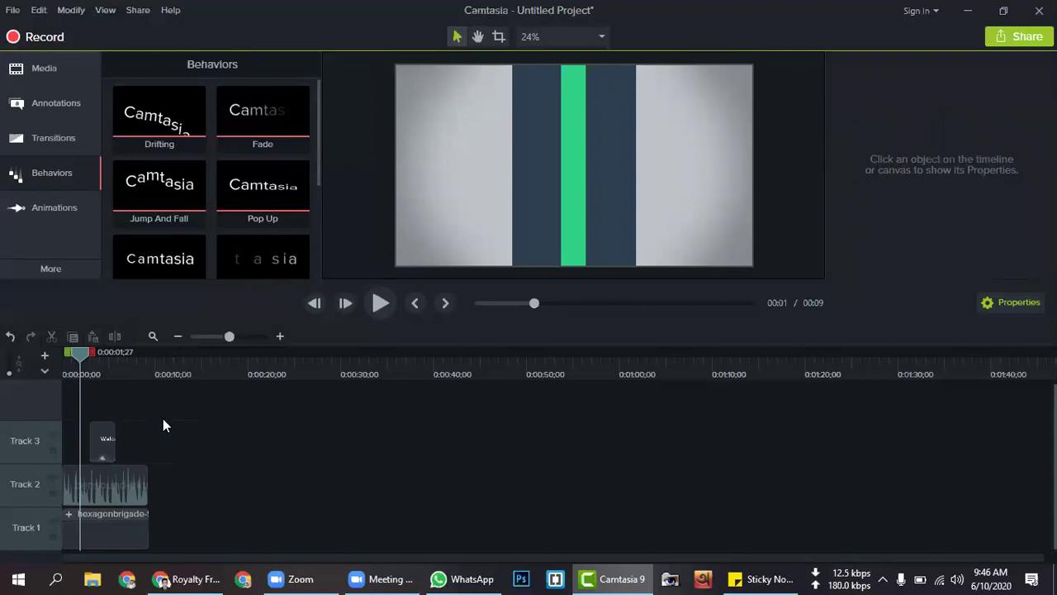
Extend the end of the "Welcome To" callout to just past 0:00:06, play that section and return near the timeline start.
{"action": "left_click", "coordinate": [99, 441]}
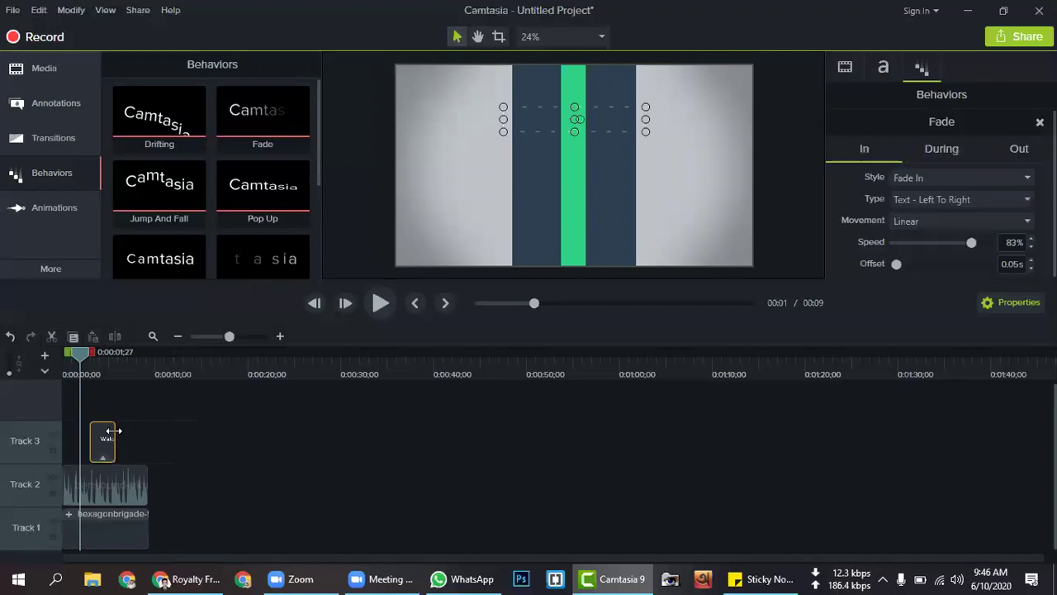
{"action": "left_click_drag", "start_coordinate": [113, 431], "coordinate": [123, 432]}
{"action": "left_click", "coordinate": [378, 303]}
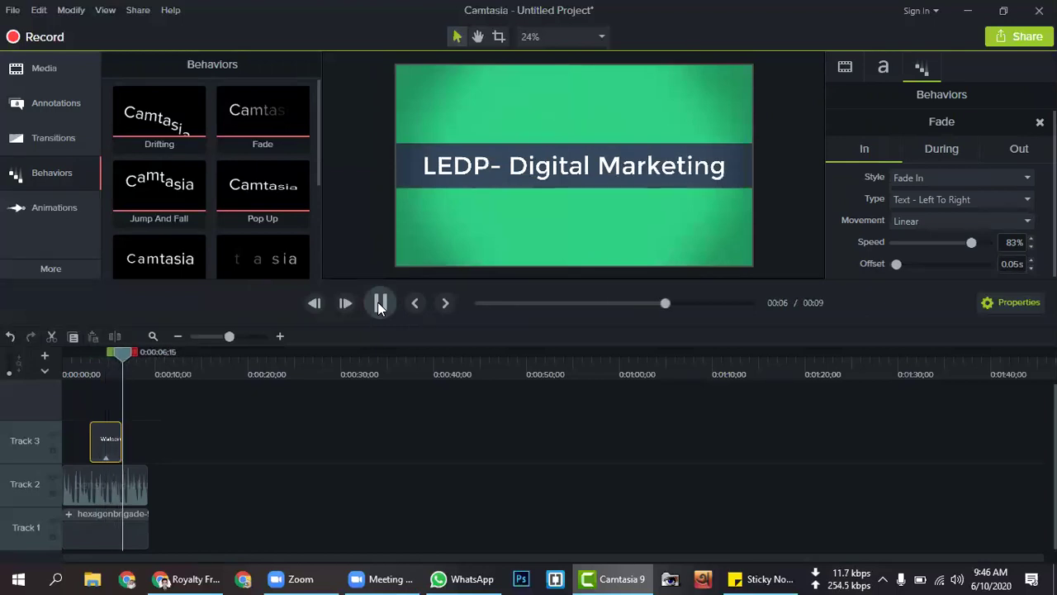
{"action": "left_click_drag", "start_coordinate": [129, 356], "coordinate": [70, 369]}
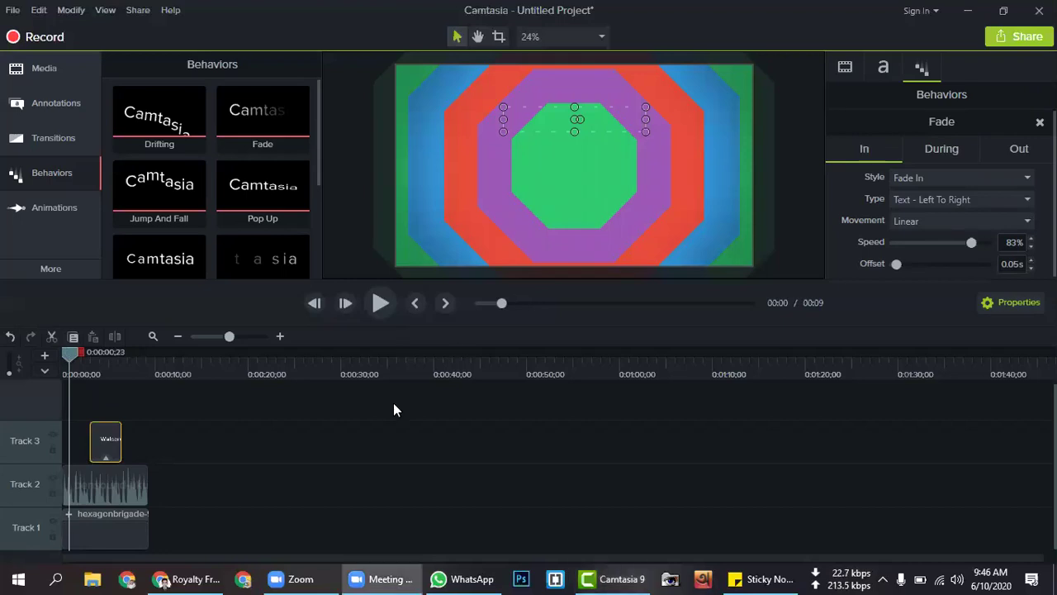
Play the video from near the start and park the playhead just before the "Welcome To" callout, at 0:00:02;23.
{"action": "left_click", "coordinate": [380, 302]}
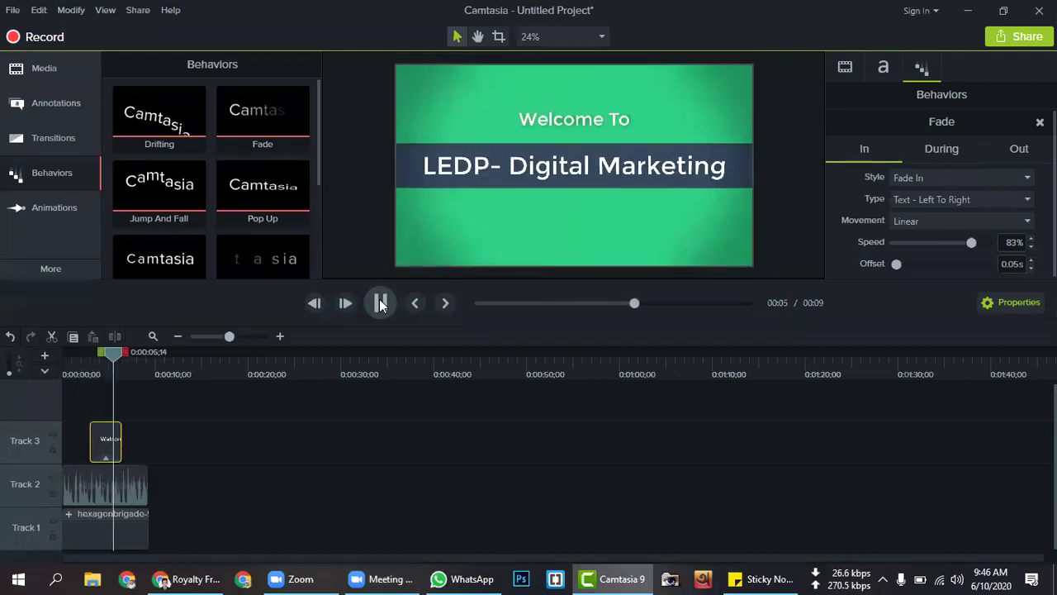
{"action": "left_click", "coordinate": [380, 302]}
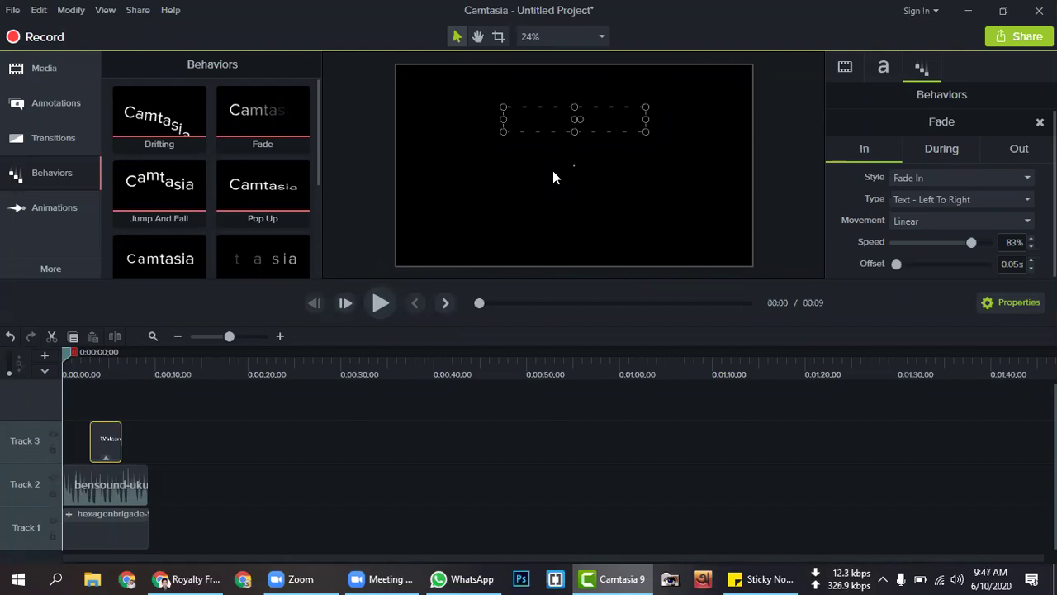
{"action": "left_click_drag", "start_coordinate": [249, 256], "coordinate": [91, 455]}
{"action": "left_click_drag", "start_coordinate": [75, 362], "coordinate": [90, 359]}
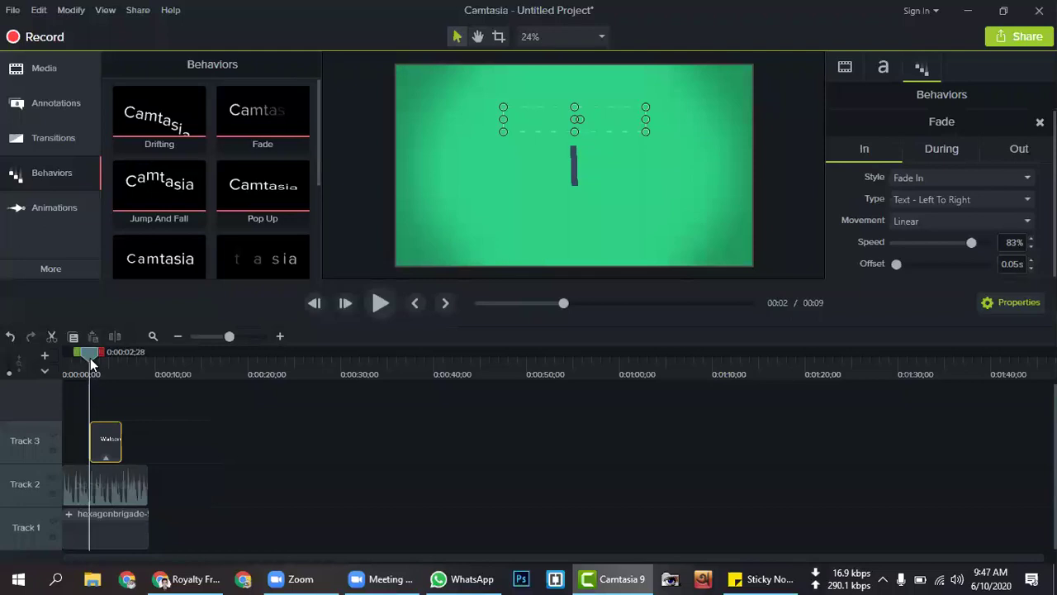
{"action": "left_click", "coordinate": [89, 361]}
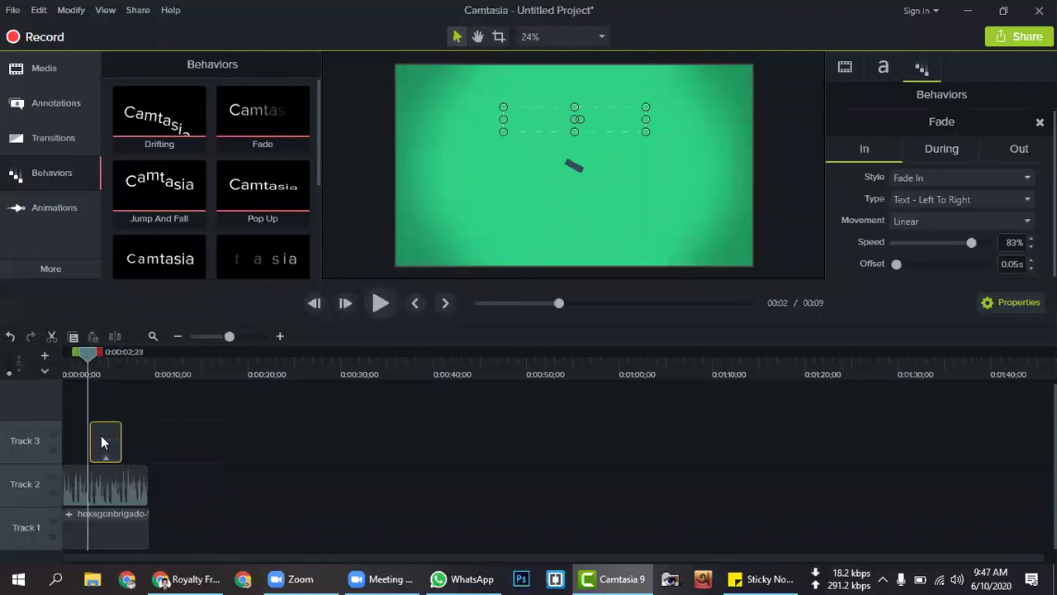
Apply the Jump And Fall behavior to the "Welcome To" callout on Track 3.
{"action": "left_click", "coordinate": [56, 177]}
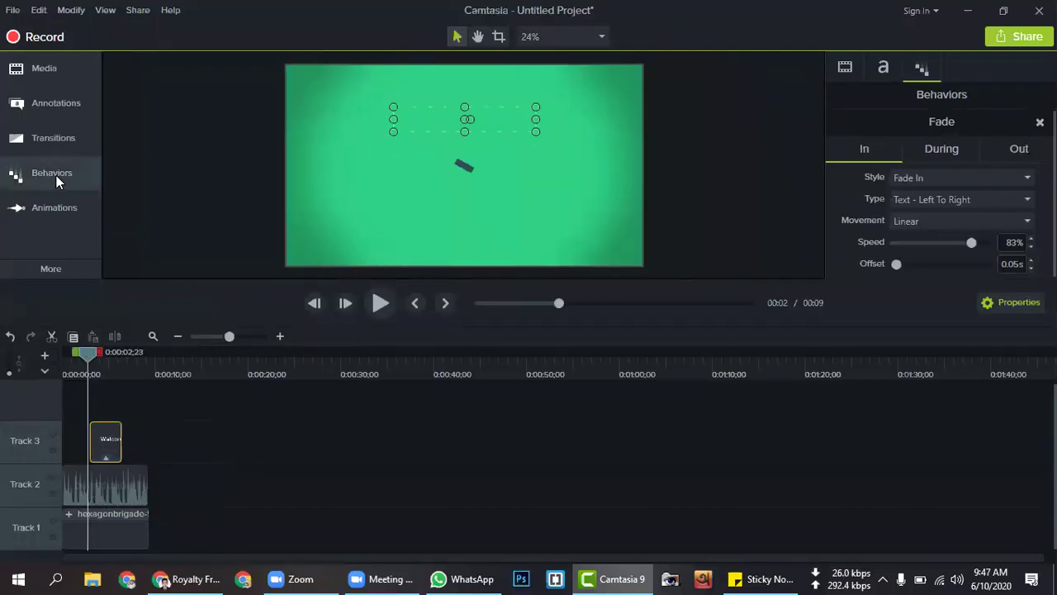
{"action": "left_click", "coordinate": [56, 178]}
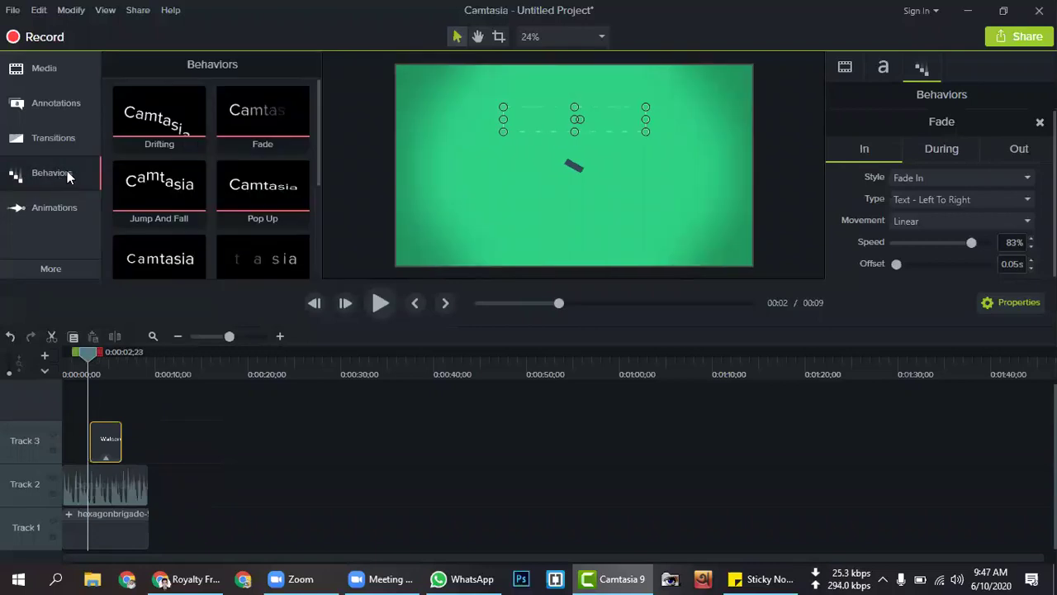
{"action": "scroll", "coordinate": [170, 182], "scroll_direction": "down", "scroll_amount": 3}
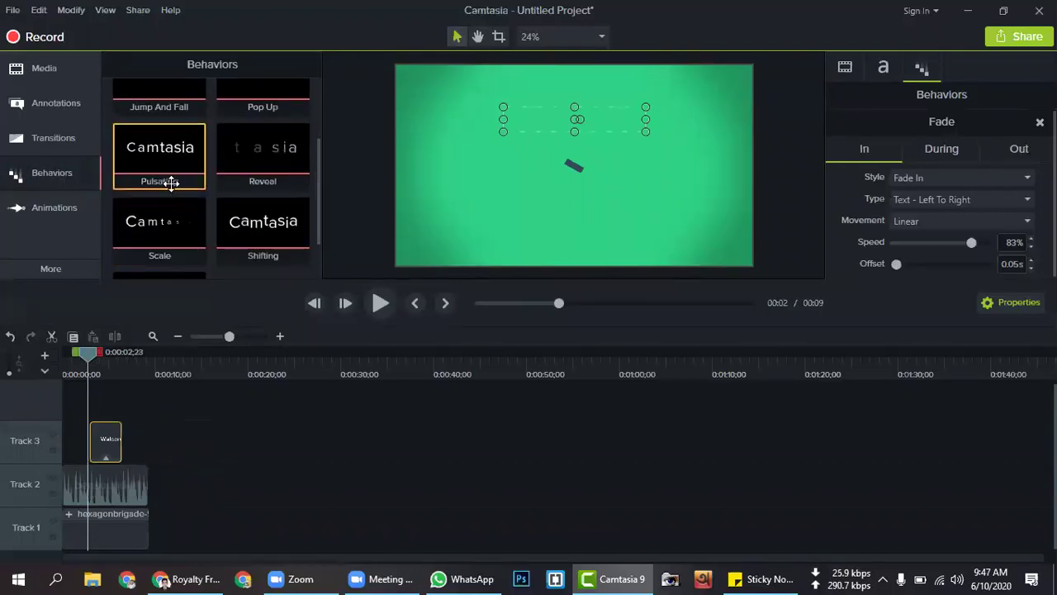
{"action": "scroll", "coordinate": [170, 183], "scroll_direction": "down", "scroll_amount": 1}
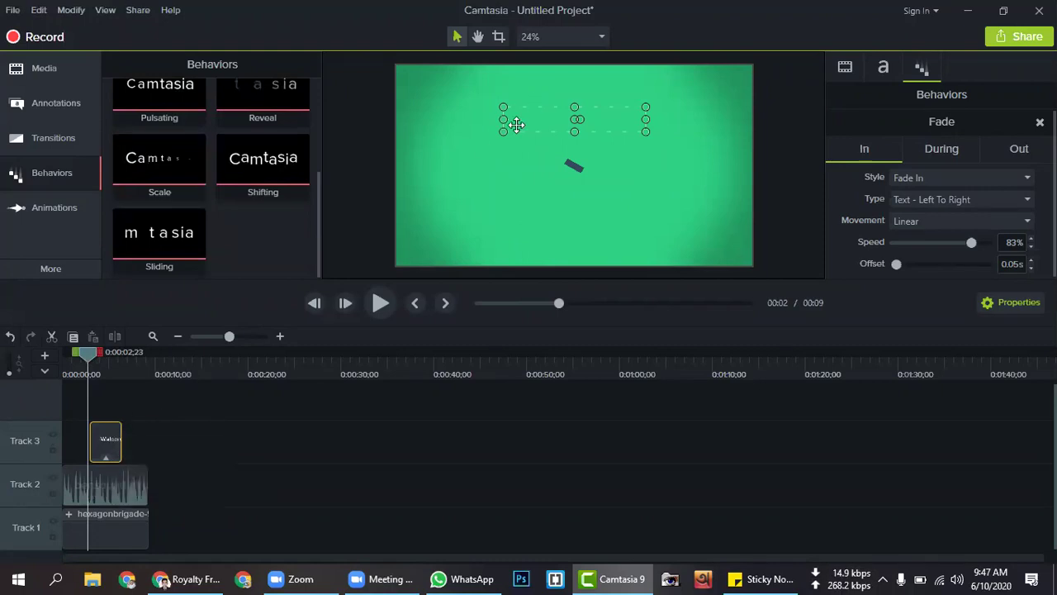
{"action": "scroll", "coordinate": [182, 182], "scroll_direction": "up", "scroll_amount": 5}
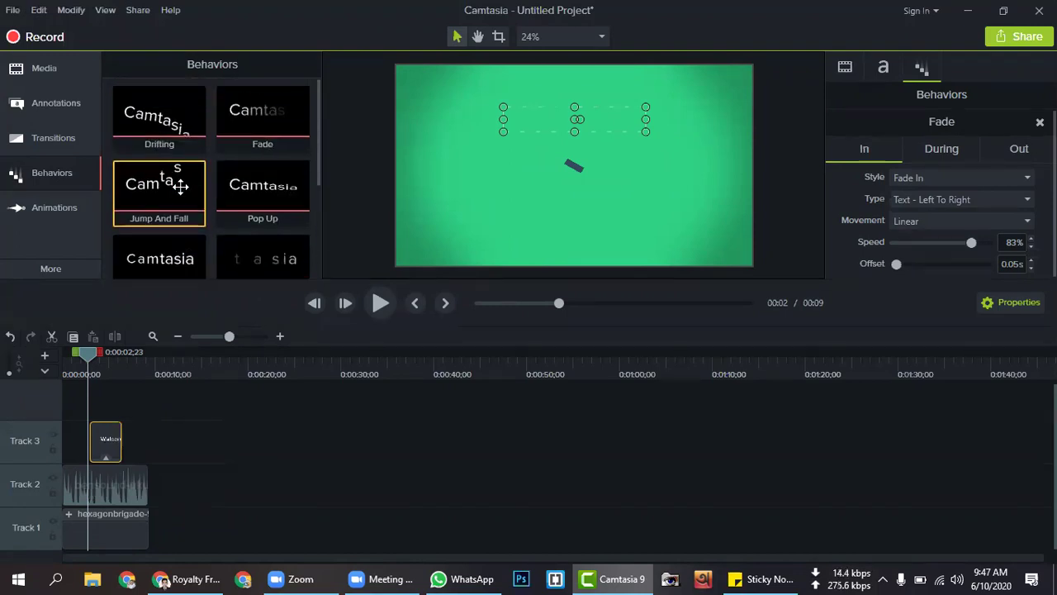
{"action": "left_click_drag", "start_coordinate": [176, 176], "coordinate": [113, 428]}
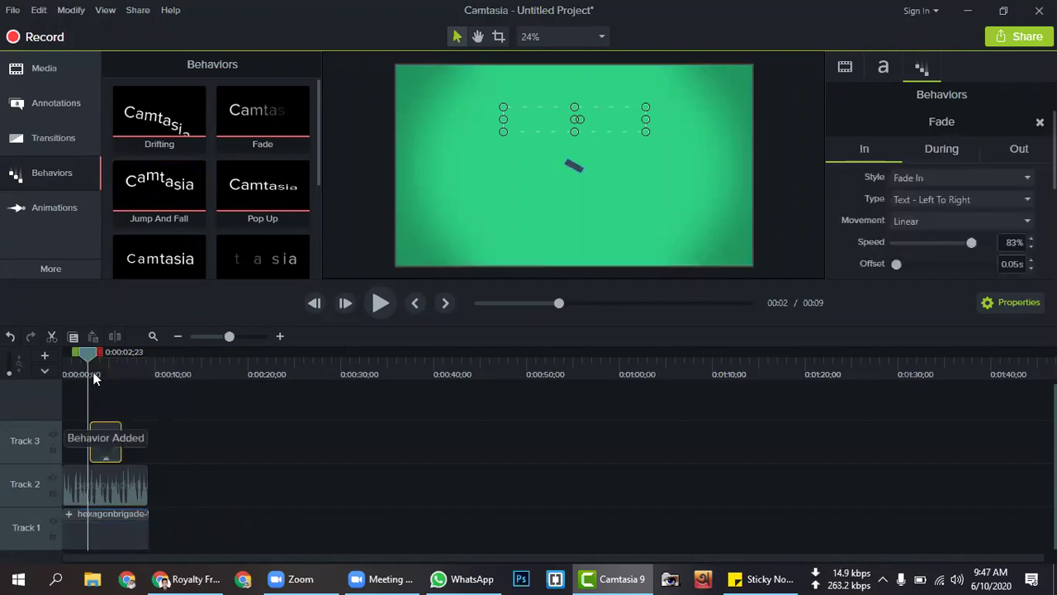
Play the video from near the start to review the callout's animation and rewind to the beginning.
{"action": "left_click_drag", "start_coordinate": [86, 361], "coordinate": [81, 361]}
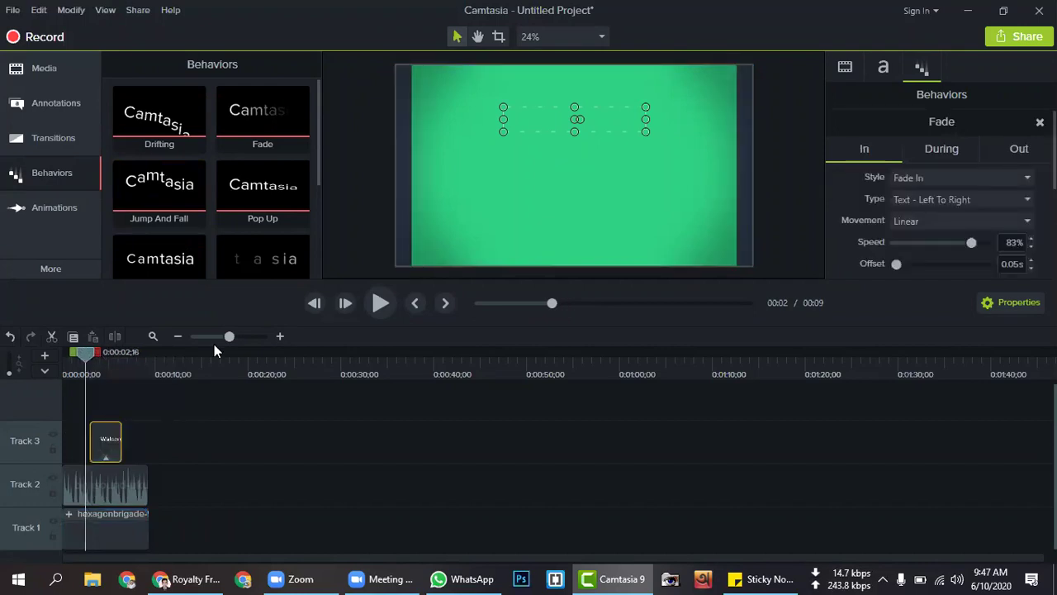
{"action": "left_click", "coordinate": [73, 354]}
{"action": "left_click", "coordinate": [378, 303]}
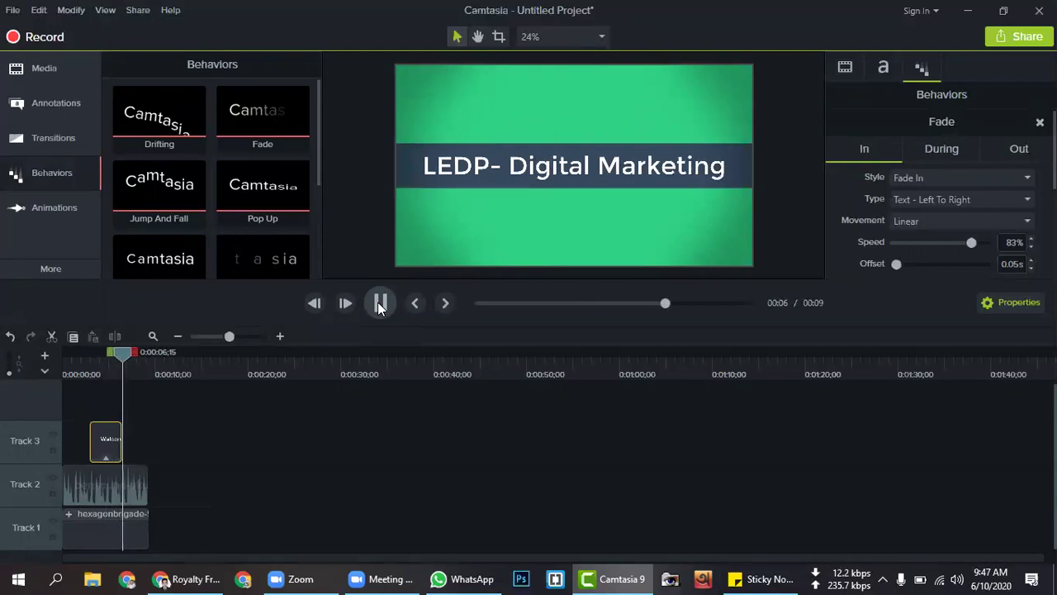
{"action": "left_click", "coordinate": [142, 361]}
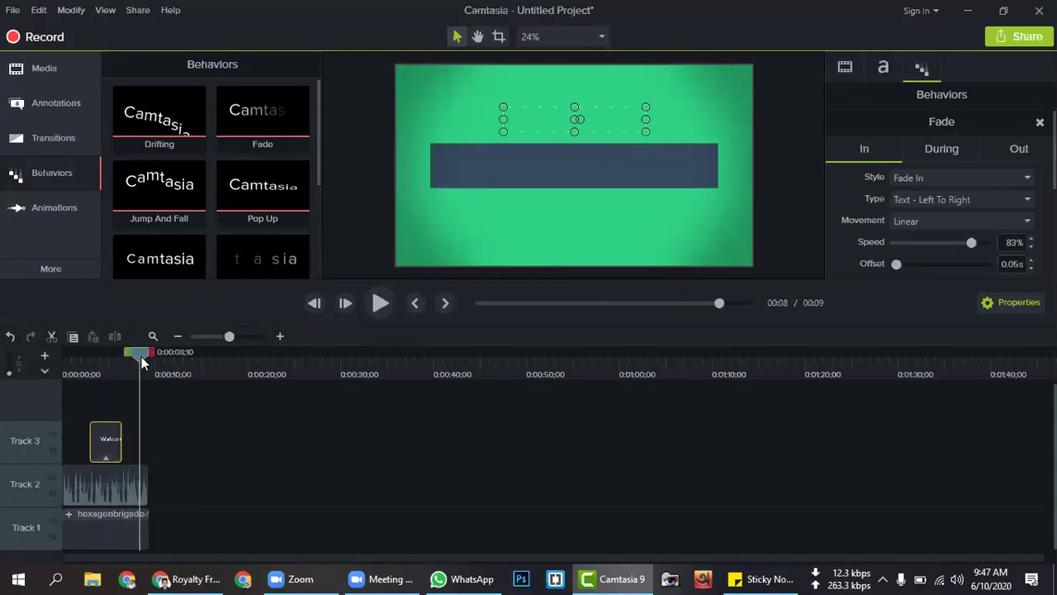
{"action": "left_click_drag", "start_coordinate": [140, 356], "coordinate": [37, 366]}
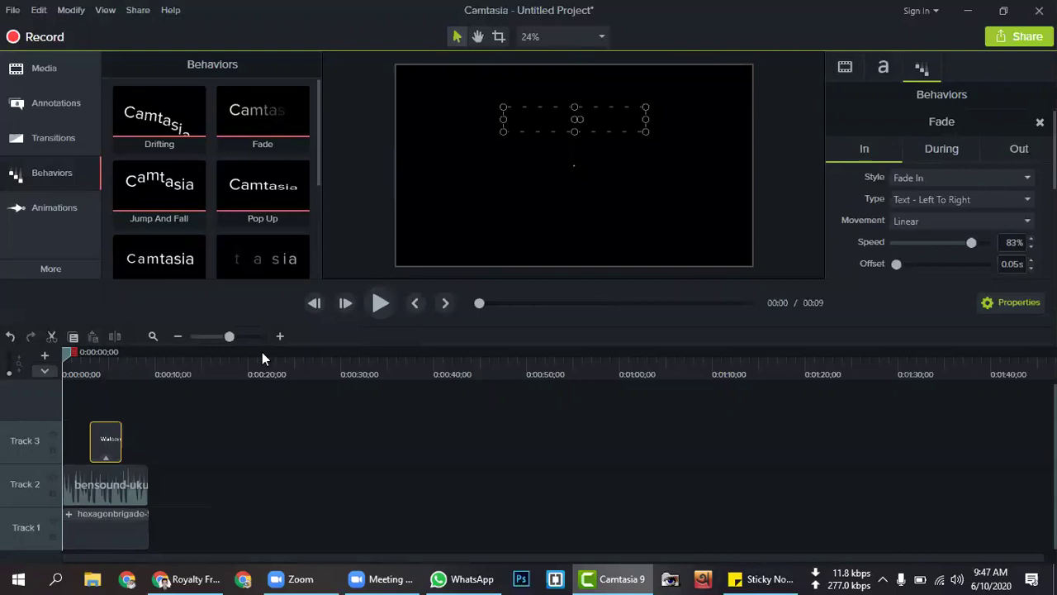
Trim the end of the hexagonbrigade clip on Track 1 to a duration of 00:00:08;17 and shorten the Track 2 music to match.
{"action": "left_click", "coordinate": [146, 523]}
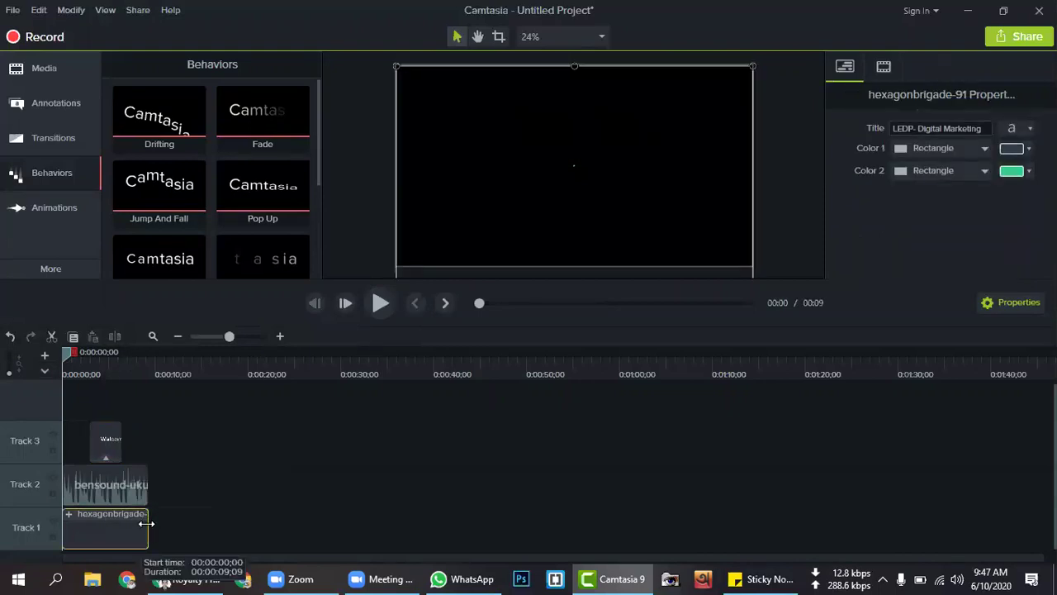
{"action": "left_click_drag", "start_coordinate": [143, 524], "coordinate": [142, 525]}
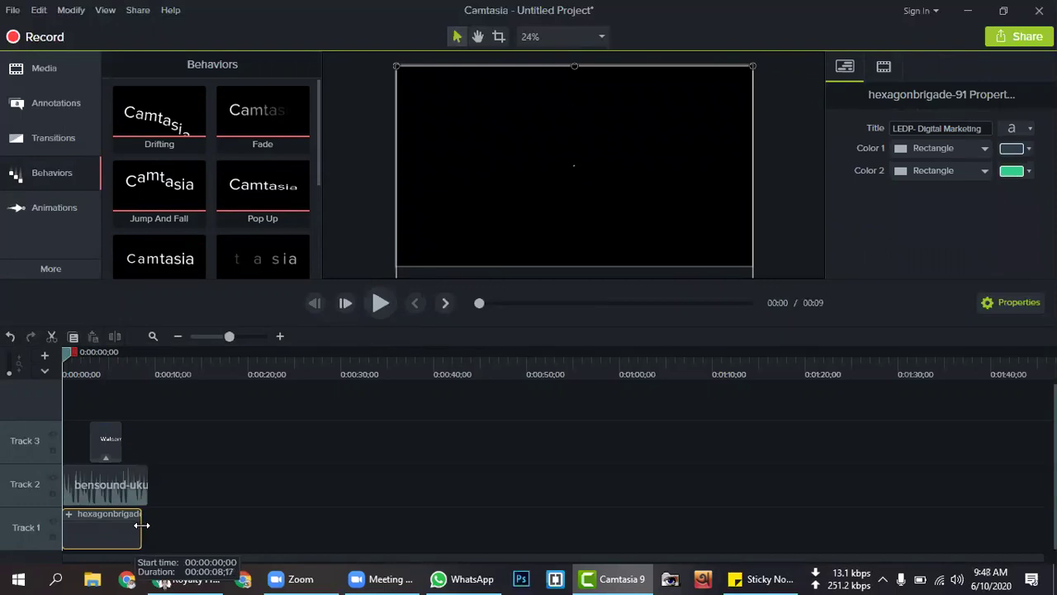
{"action": "left_click_drag", "start_coordinate": [149, 483], "coordinate": [142, 477]}
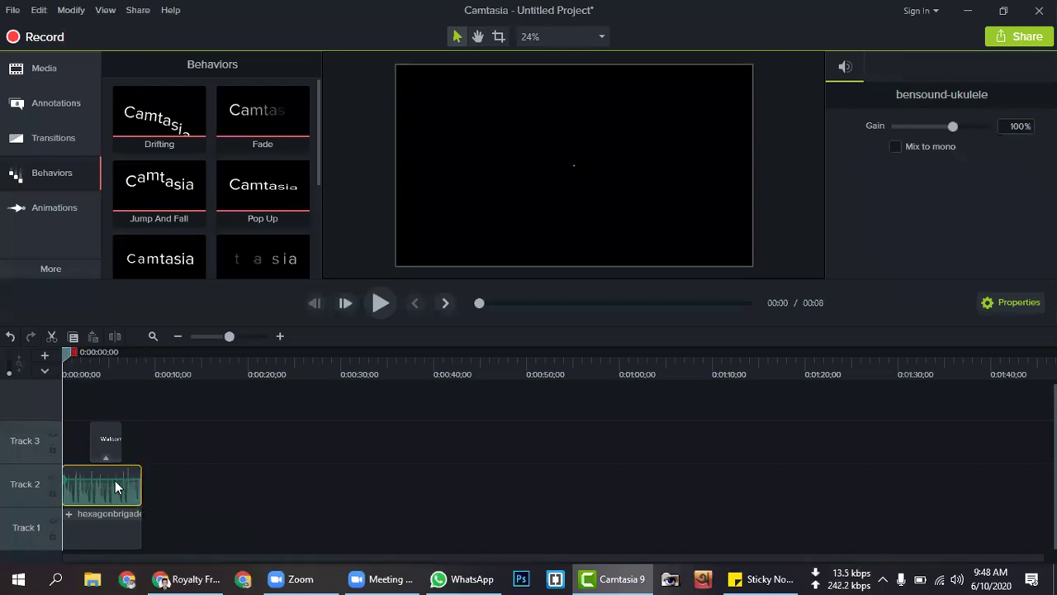
Lower the volume of the bensound-ukulele music on Track 2 to about 71% and return the playhead to the timeline start.
{"action": "left_click_drag", "start_coordinate": [112, 476], "coordinate": [114, 488]}
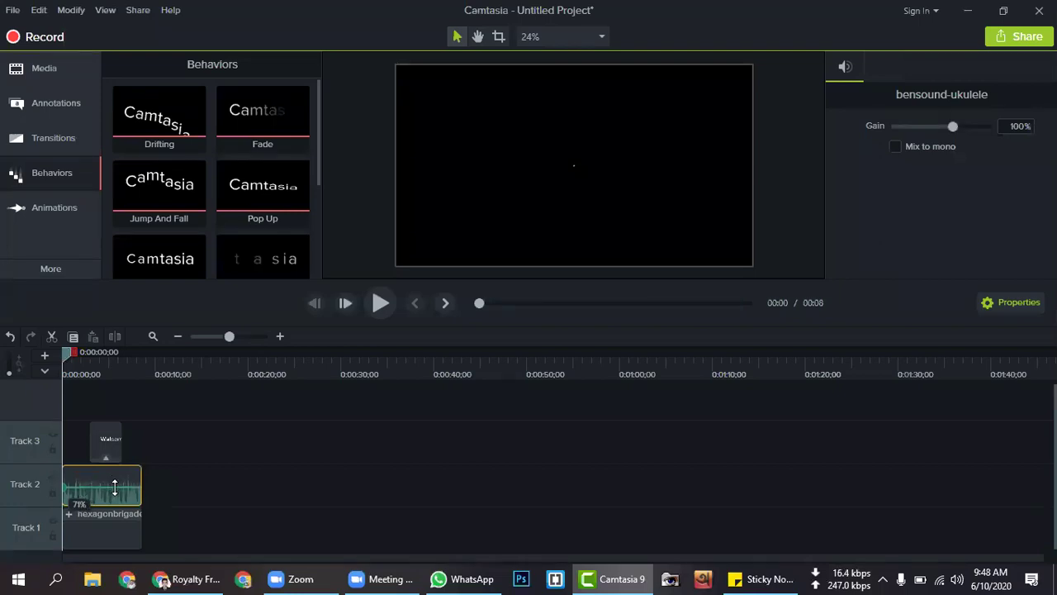
{"action": "left_click_drag", "start_coordinate": [114, 487], "coordinate": [115, 487]}
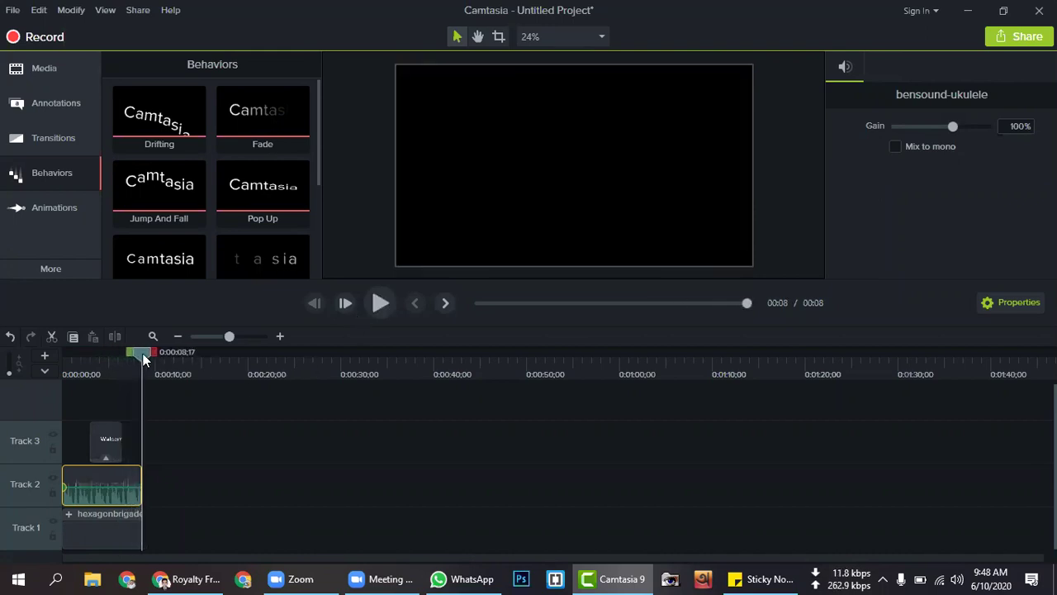
{"action": "left_click_drag", "start_coordinate": [139, 358], "coordinate": [133, 359]}
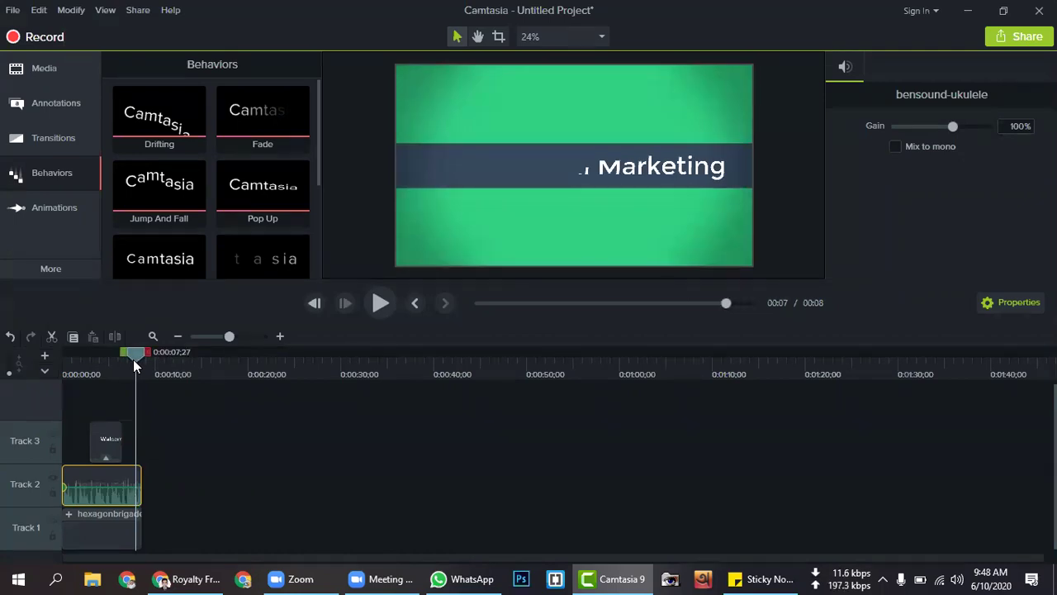
{"action": "left_click_drag", "start_coordinate": [118, 361], "coordinate": [48, 368]}
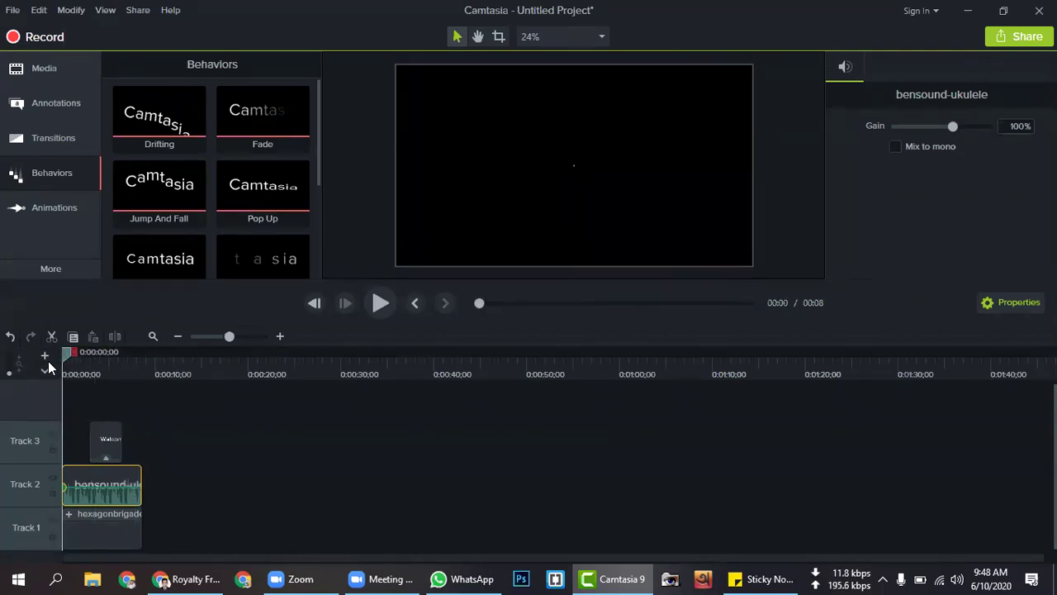
Browse the transitions and apply Gradient wipe to the start and end of the hexagonbrigade clip on Track 1.
{"action": "left_click", "coordinate": [105, 532]}
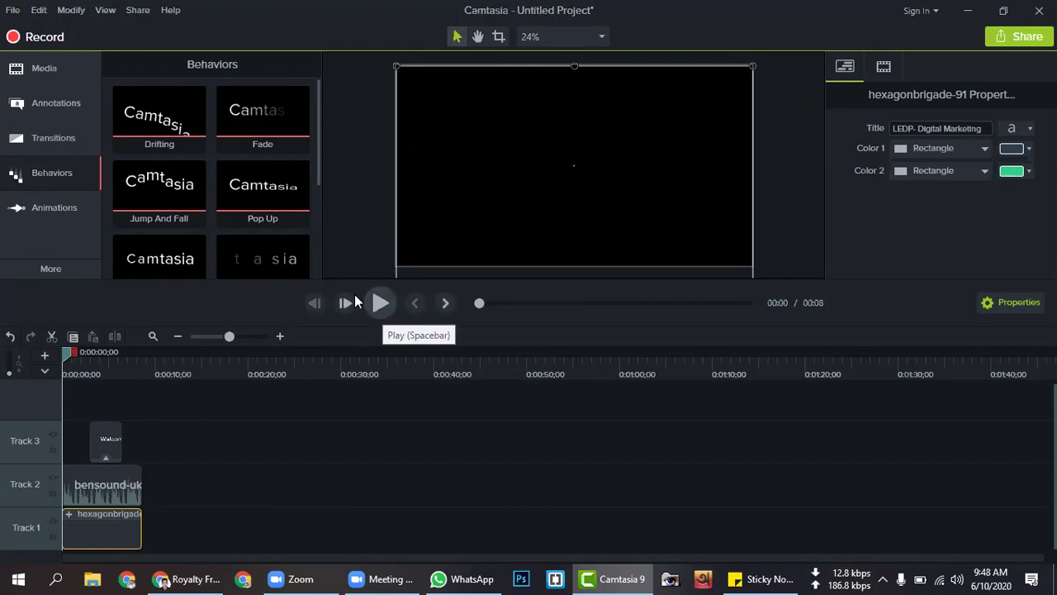
{"action": "left_click", "coordinate": [71, 104]}
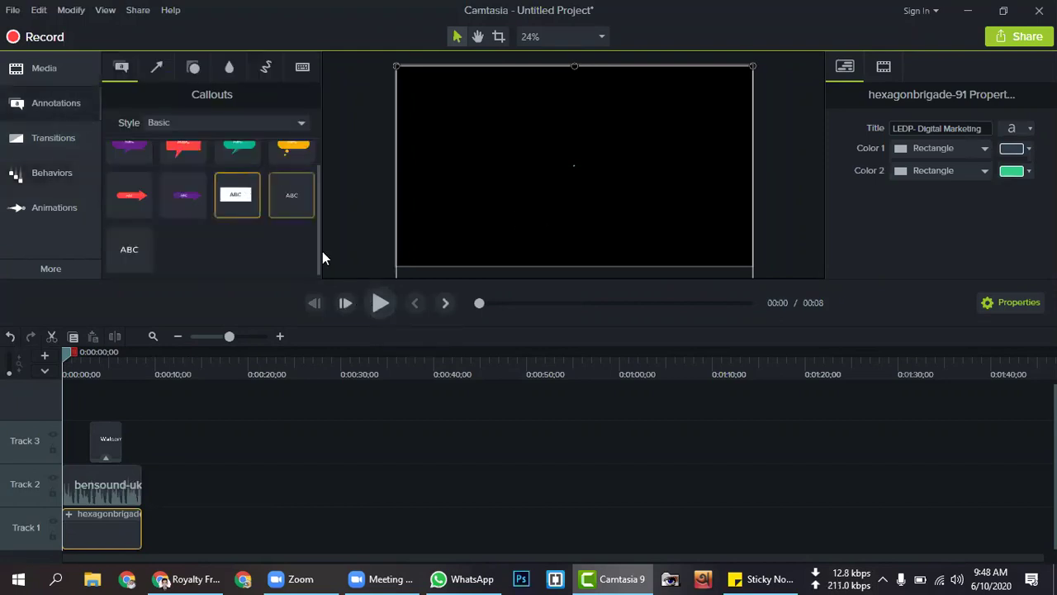
{"action": "scroll", "coordinate": [189, 249], "scroll_direction": "up", "scroll_amount": 1}
{"action": "left_click", "coordinate": [41, 146]}
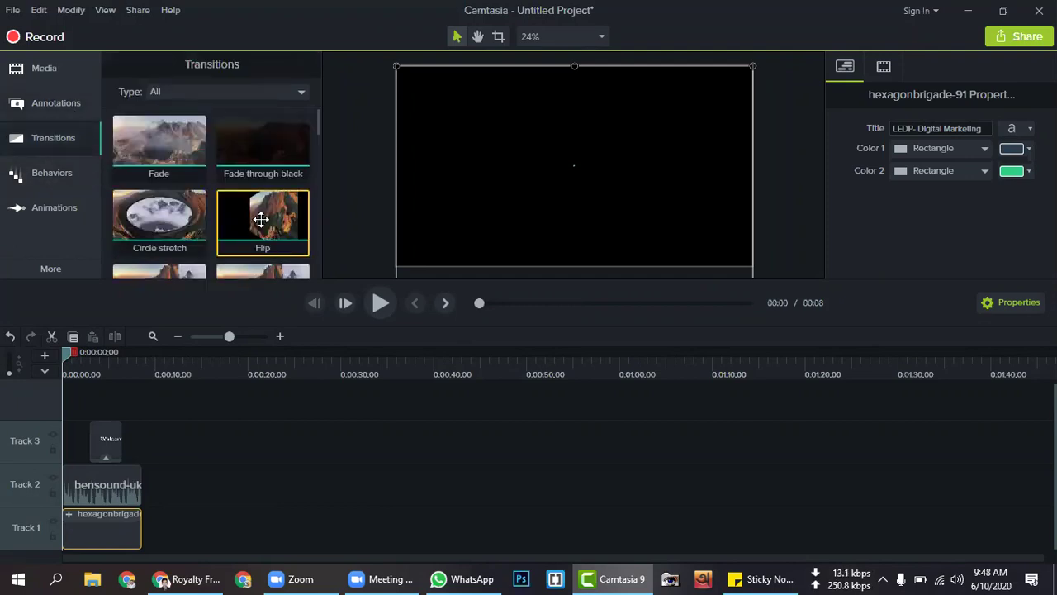
{"action": "scroll", "coordinate": [261, 219], "scroll_direction": "down", "scroll_amount": 2}
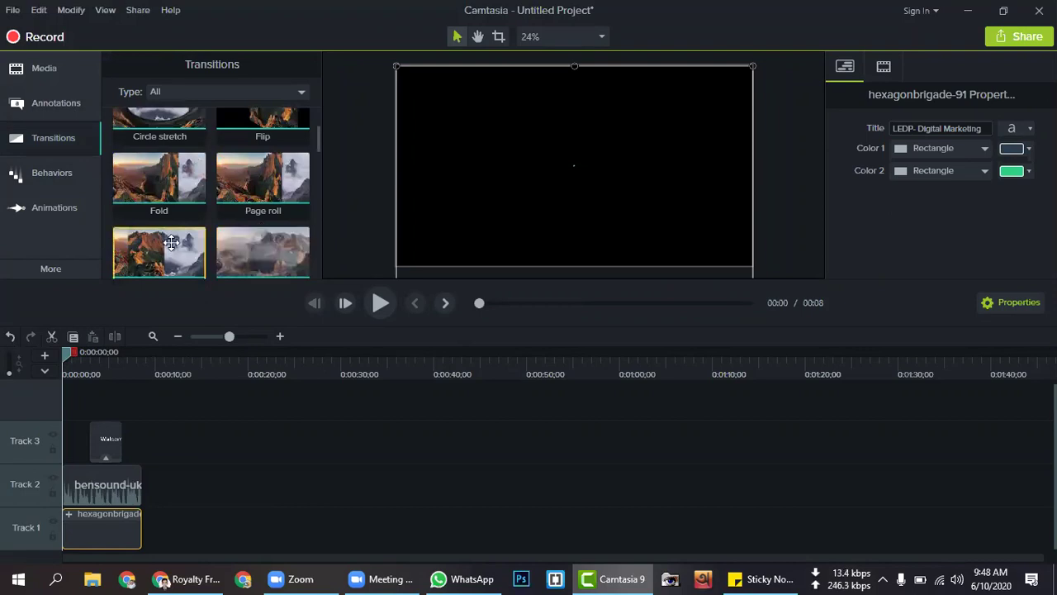
{"action": "scroll", "coordinate": [171, 242], "scroll_direction": "down", "scroll_amount": 3}
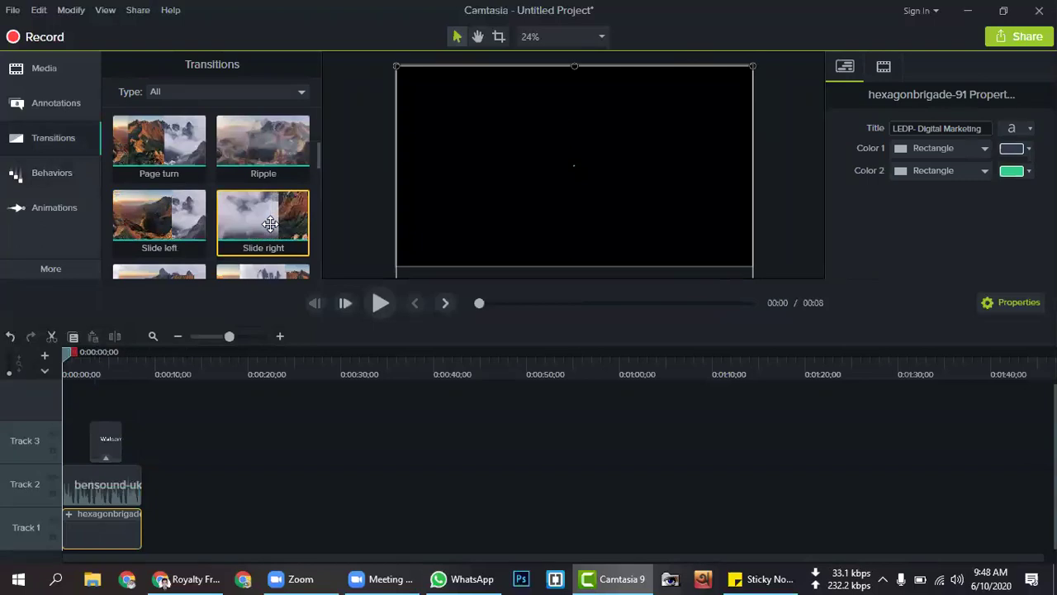
{"action": "scroll", "coordinate": [169, 178], "scroll_direction": "down", "scroll_amount": 5}
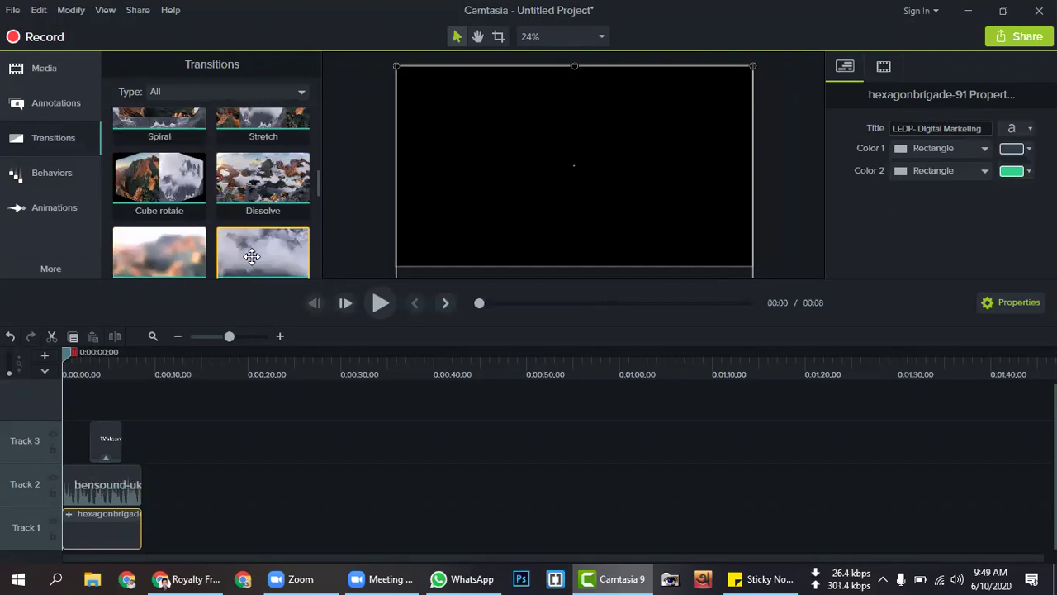
{"action": "scroll", "coordinate": [251, 257], "scroll_direction": "up", "scroll_amount": 5}
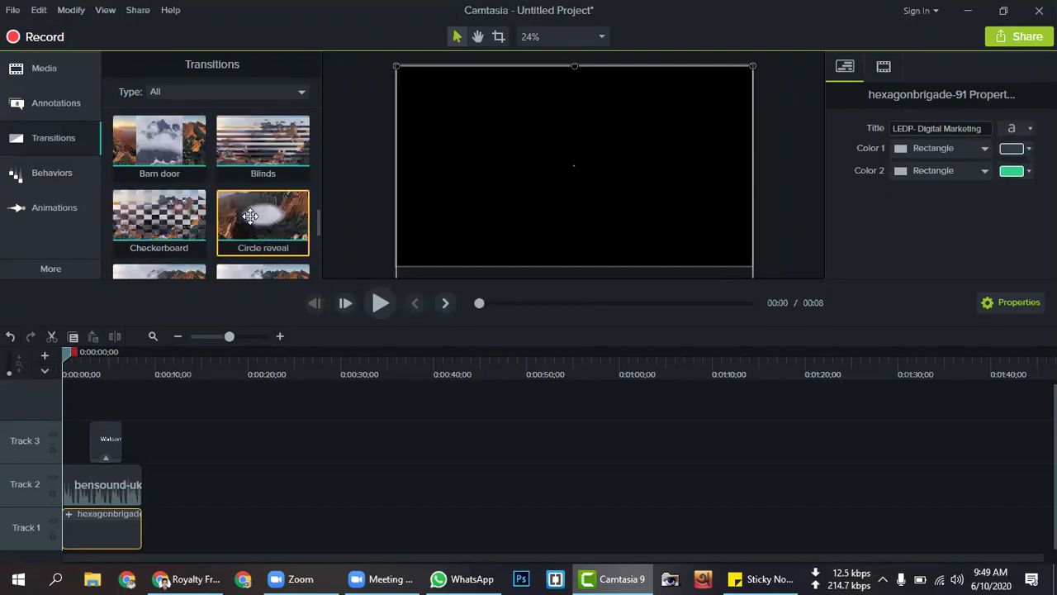
{"action": "scroll", "coordinate": [264, 212], "scroll_direction": "down", "scroll_amount": 1}
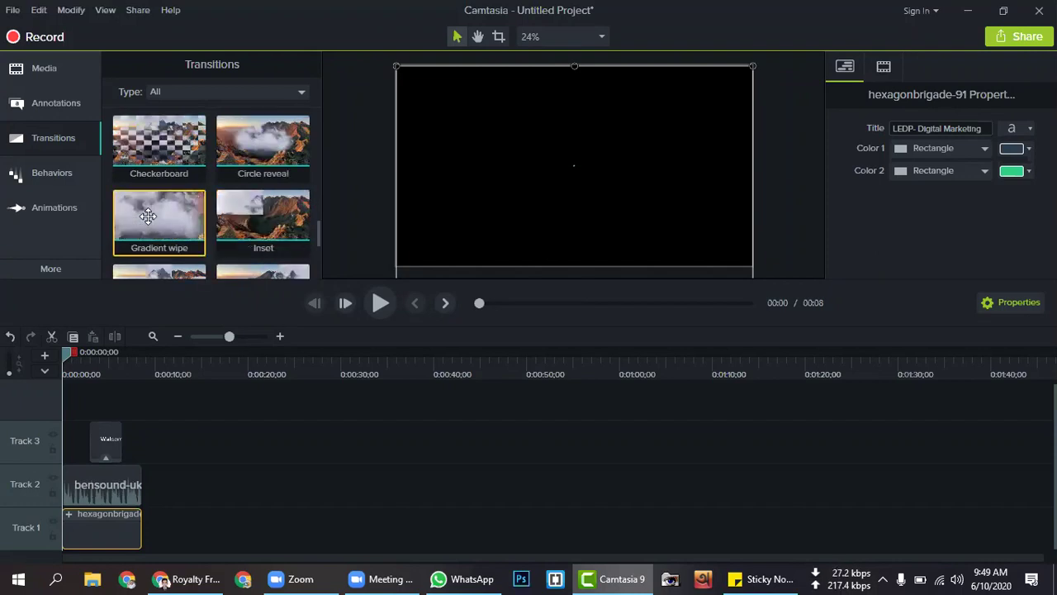
{"action": "left_click_drag", "start_coordinate": [166, 210], "coordinate": [85, 536]}
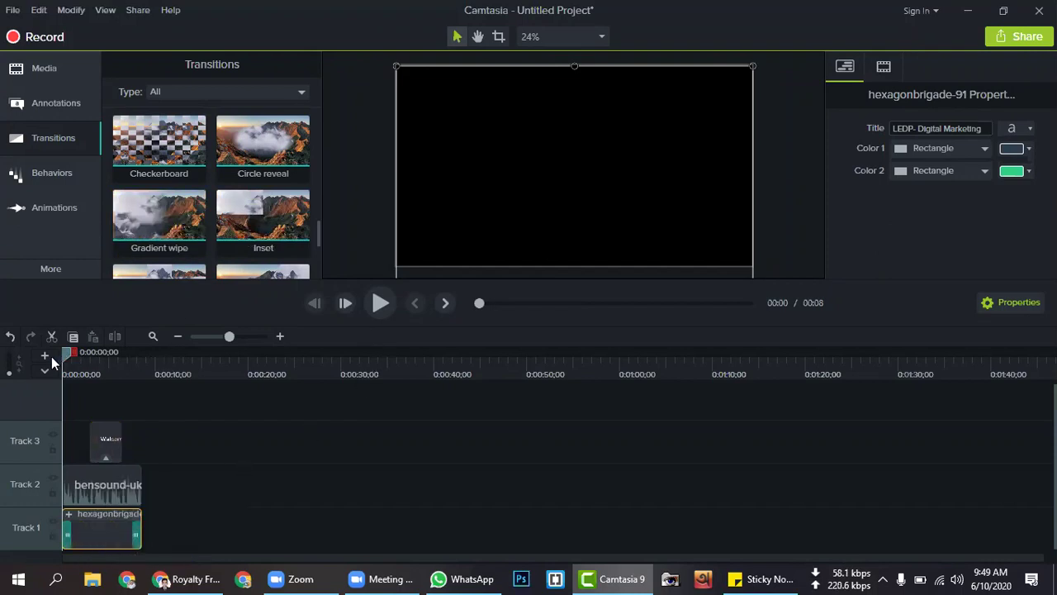
Play the video twice from the start to check the transitions and move the playhead to 0:00:02;22.
{"action": "left_click", "coordinate": [382, 303]}
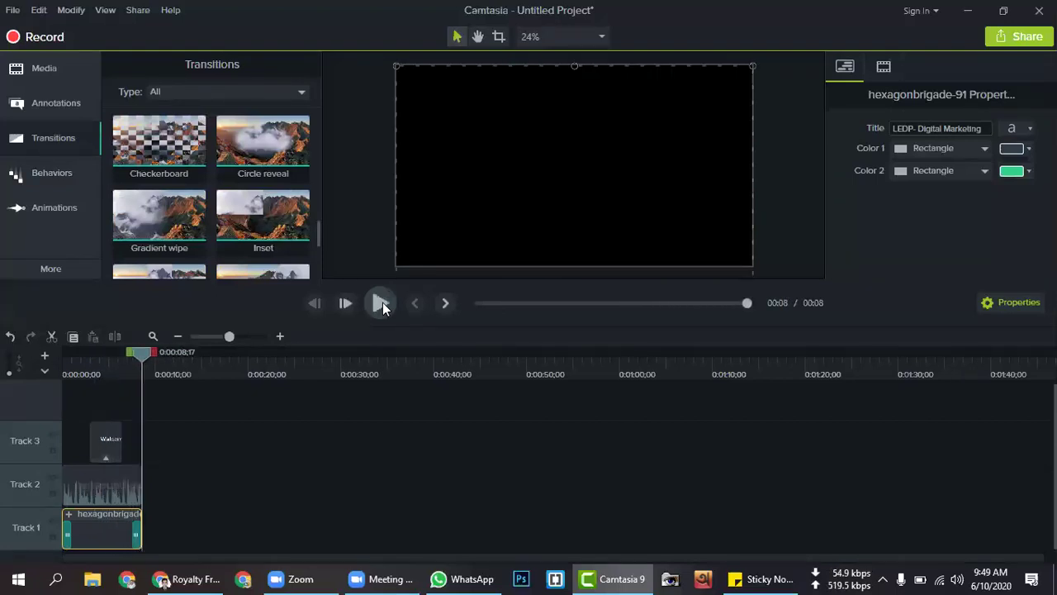
{"action": "left_click_drag", "start_coordinate": [140, 354], "coordinate": [34, 368]}
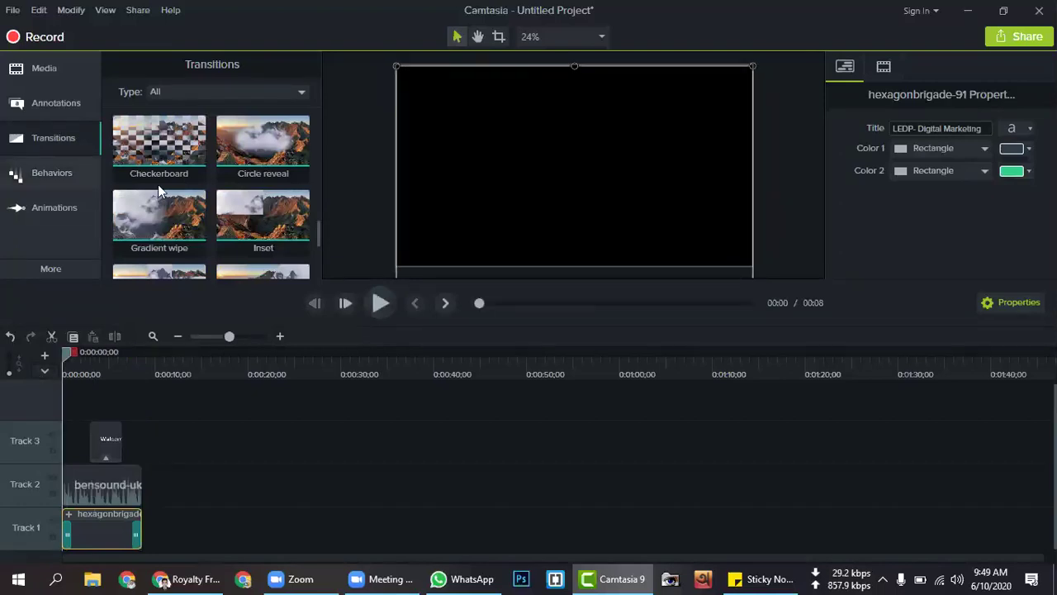
{"action": "left_click", "coordinate": [379, 303]}
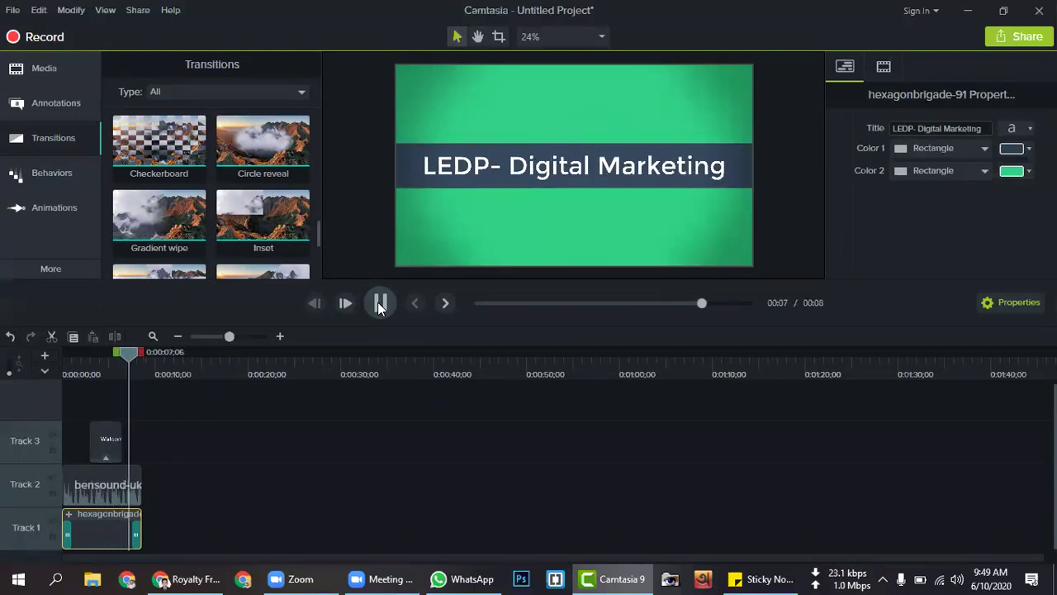
{"action": "mouse_move", "coordinate": [71, 363]}
{"action": "left_mouse_down"}
{"action": "mouse_move", "coordinate": [46, 363]}
{"action": "mouse_move", "coordinate": [83, 373]}
{"action": "left_mouse_up"}
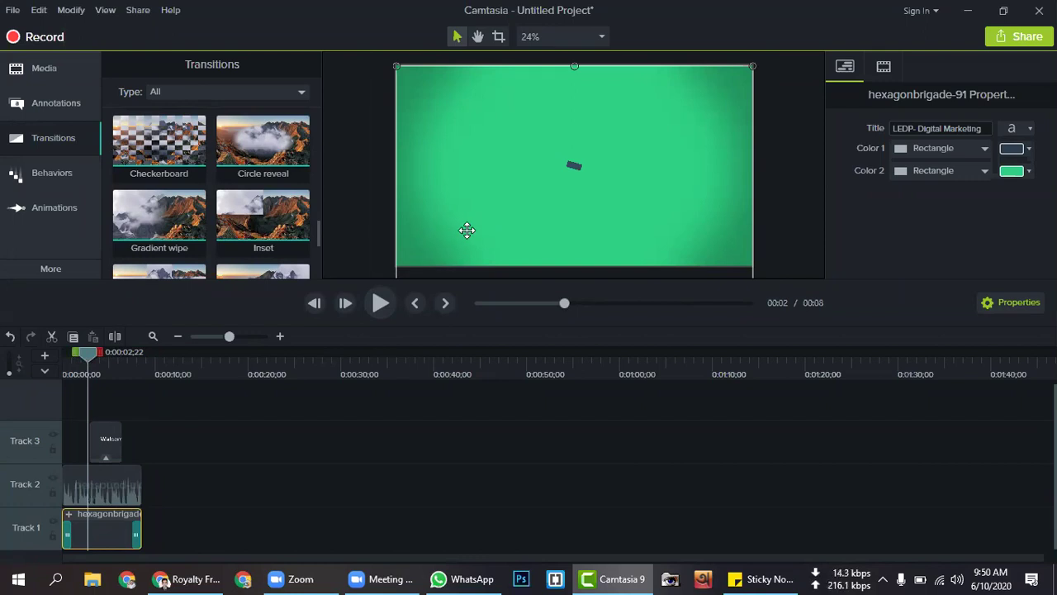
{"action": "scroll", "coordinate": [454, 231], "scroll_direction": "up", "scroll_amount": 1}
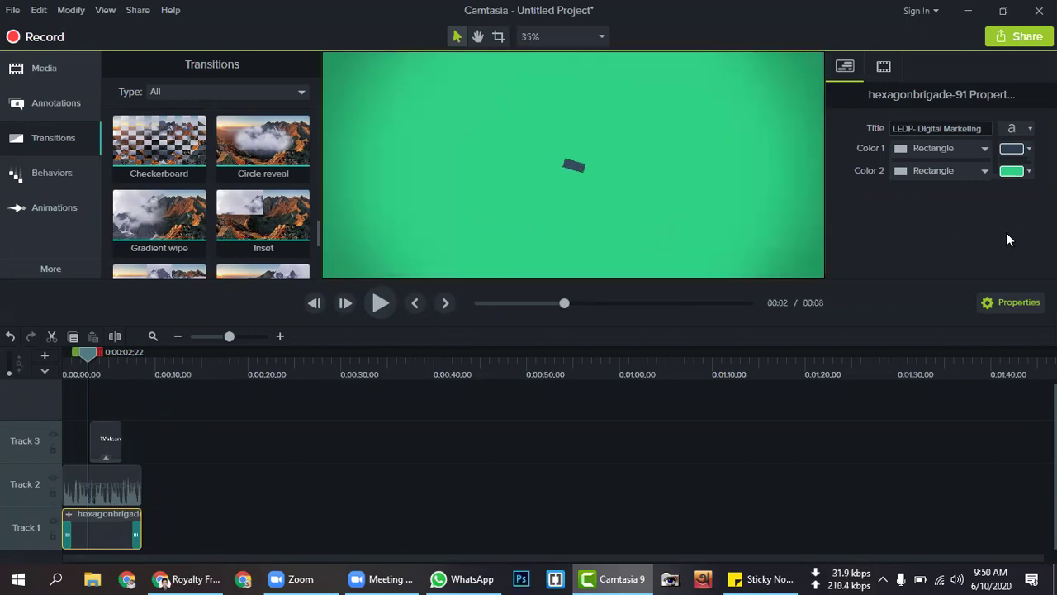
Try the grey shade #7B8D84 as Color 2 of the hexagonbrigade clip, then restore the green.
{"action": "left_click", "coordinate": [592, 220]}
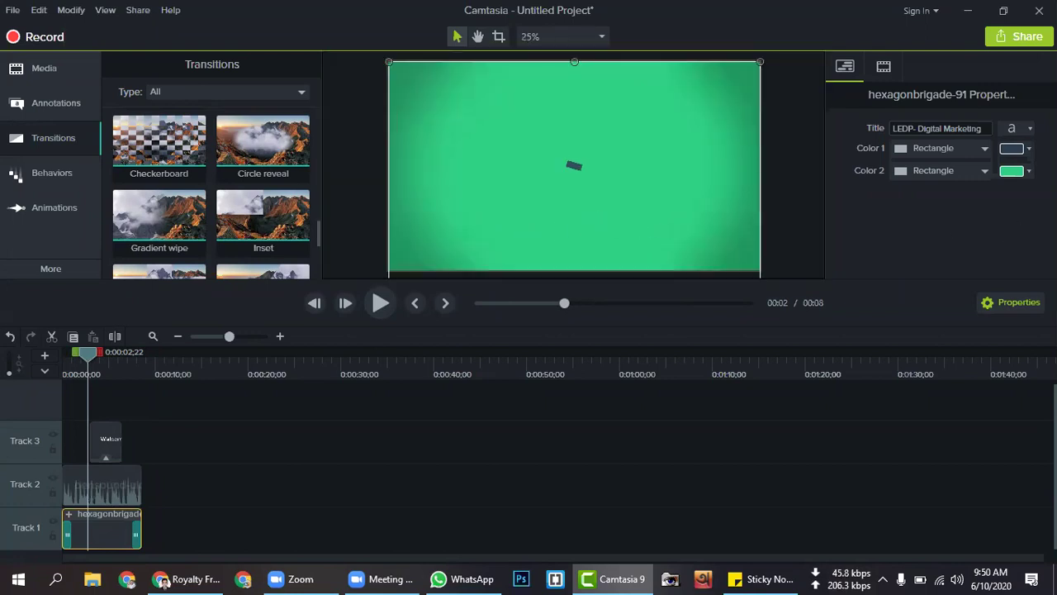
{"action": "left_click", "coordinate": [1028, 171]}
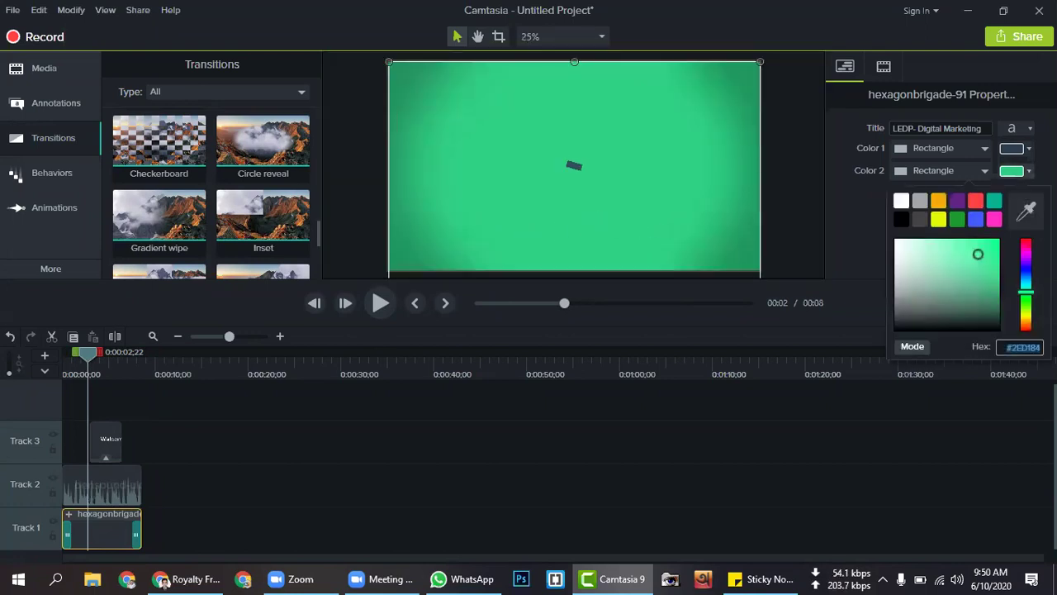
{"action": "left_click", "coordinate": [908, 280]}
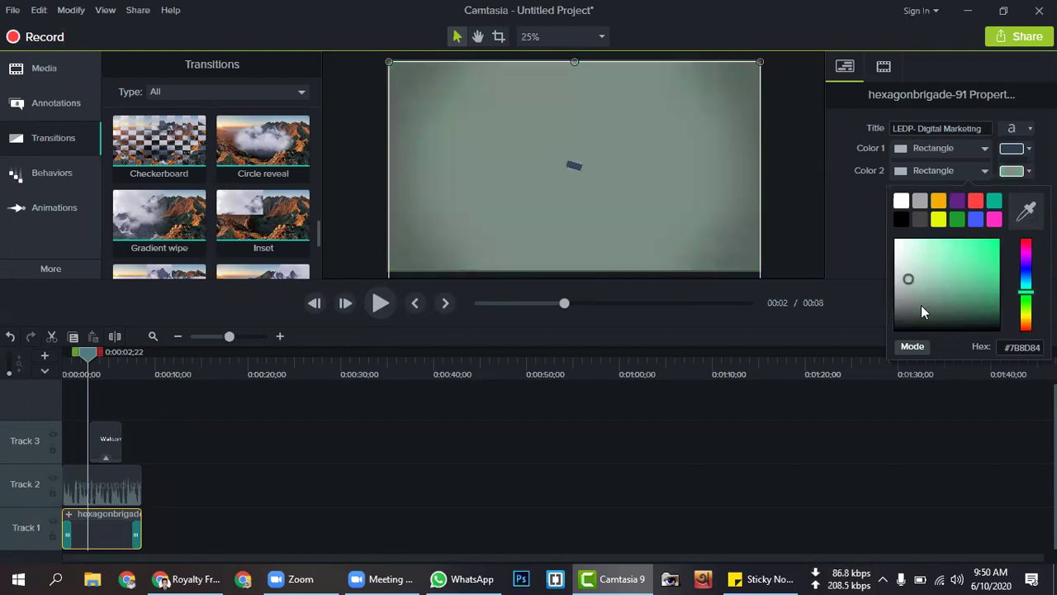
{"action": "left_click", "coordinate": [973, 260]}
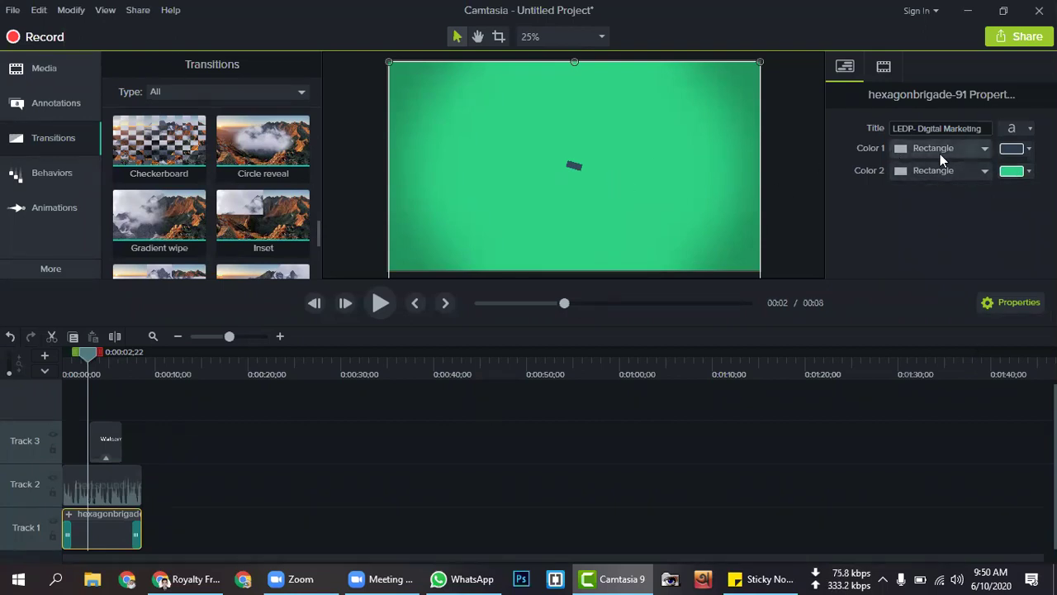
{"action": "left_click", "coordinate": [1025, 150]}
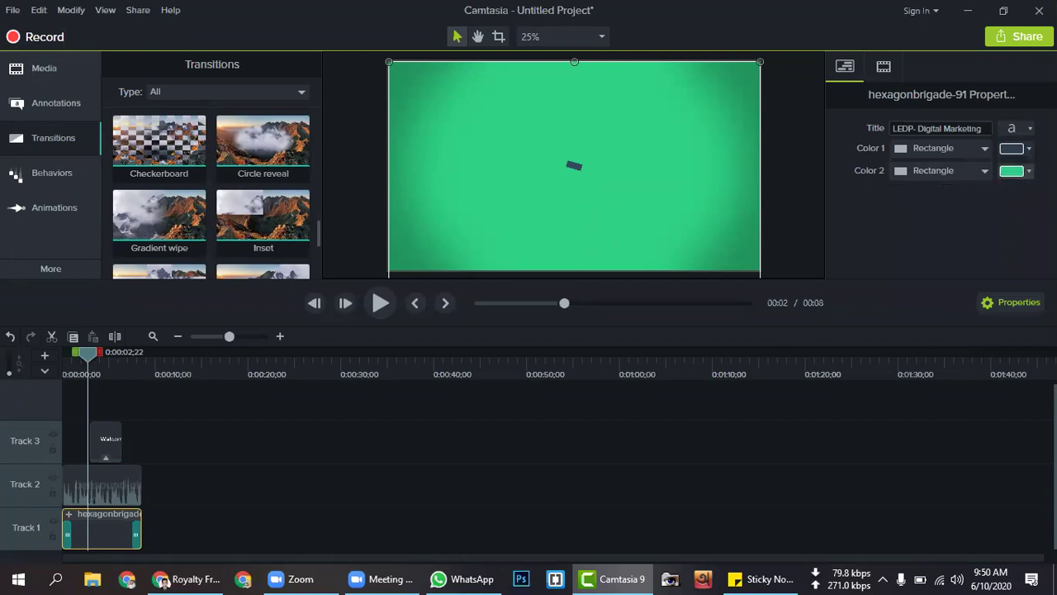
{"action": "left_click", "coordinate": [1014, 171]}
Play the whole video from the start and return the playhead to 0:00:00;00.
{"action": "left_click_drag", "start_coordinate": [86, 354], "coordinate": [47, 361]}
{"action": "left_click", "coordinate": [384, 303]}
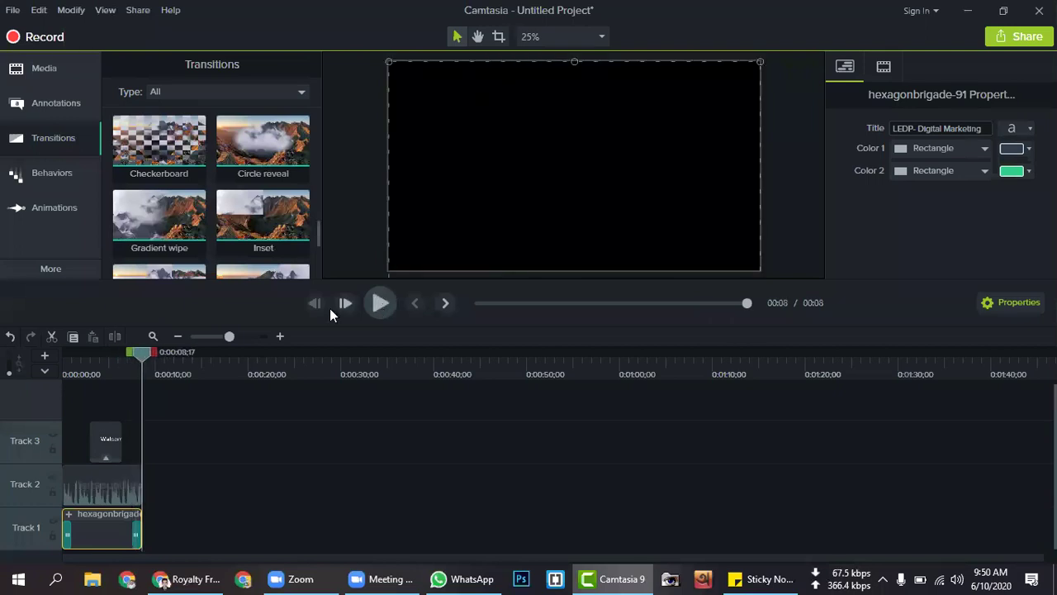
{"action": "left_click_drag", "start_coordinate": [81, 373], "coordinate": [18, 383]}
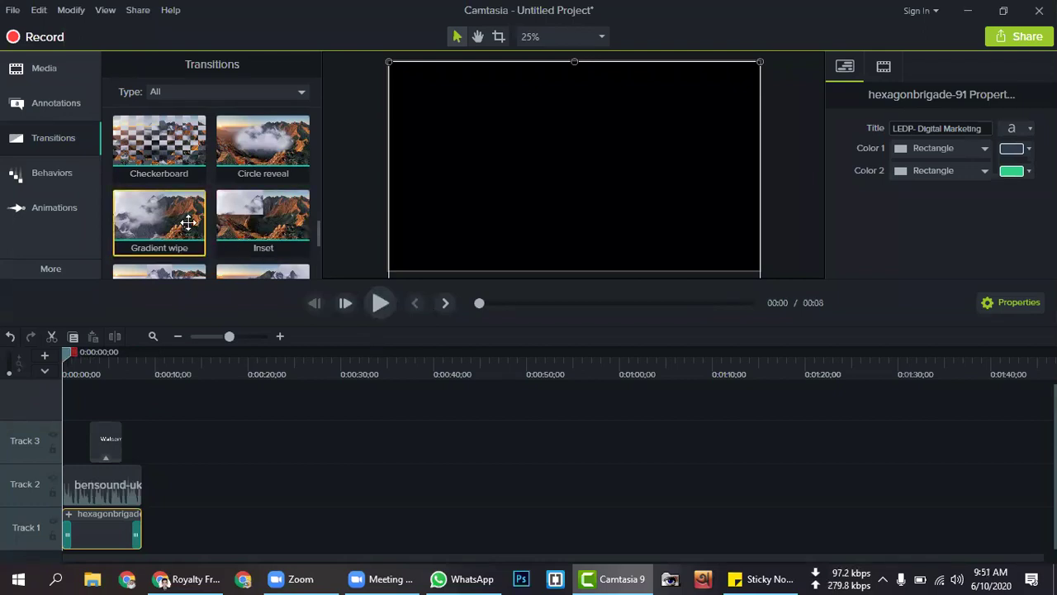
Examine the clips and available options in the media library's Motion Graphics - Intro Clips folder.
{"action": "left_click", "coordinate": [49, 68]}
{"action": "left_click", "coordinate": [52, 68]}
{"action": "left_click", "coordinate": [51, 67]}
{"action": "left_click", "coordinate": [212, 68]}
{"action": "left_click", "coordinate": [211, 67]}
{"action": "left_click", "coordinate": [218, 68]}
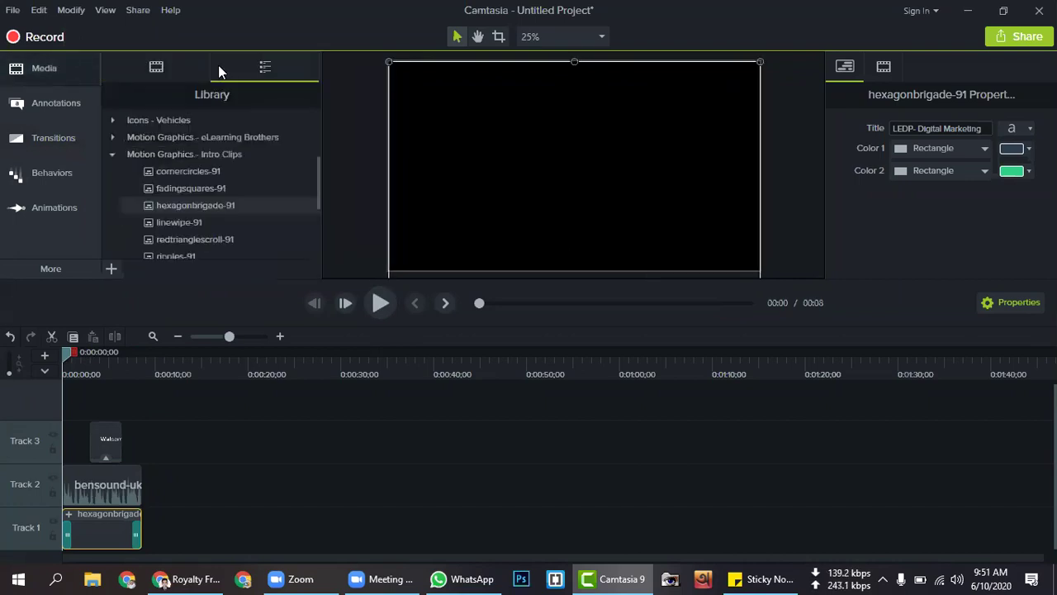
{"action": "left_click", "coordinate": [112, 156]}
{"action": "scroll", "coordinate": [161, 163], "scroll_direction": "up", "scroll_amount": 3}
{"action": "scroll", "coordinate": [161, 163], "scroll_direction": "down", "scroll_amount": 2}
{"action": "scroll", "coordinate": [168, 198], "scroll_direction": "down", "scroll_amount": 2}
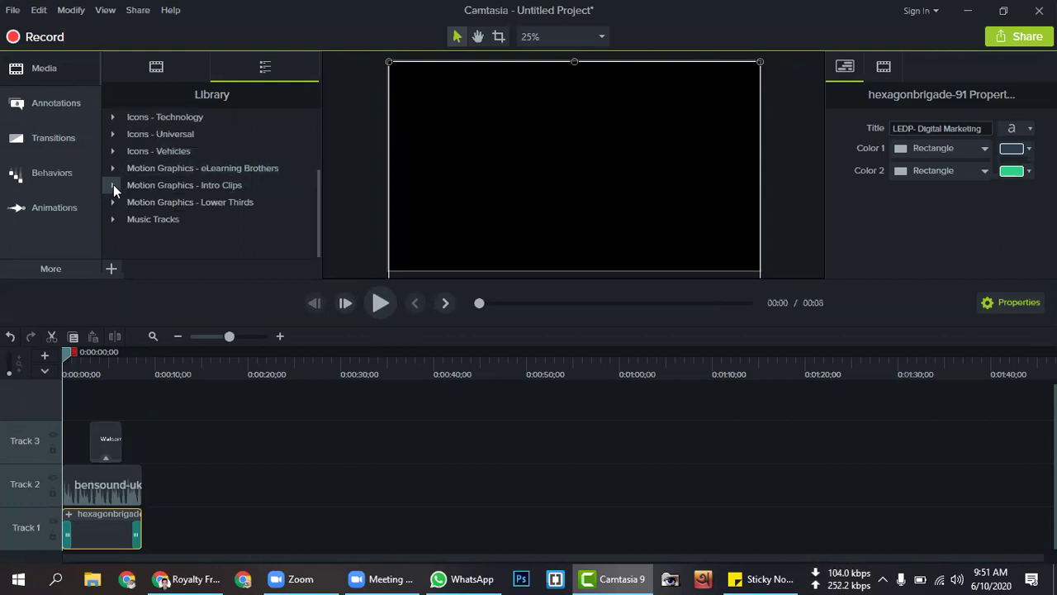
{"action": "left_click", "coordinate": [113, 185]}
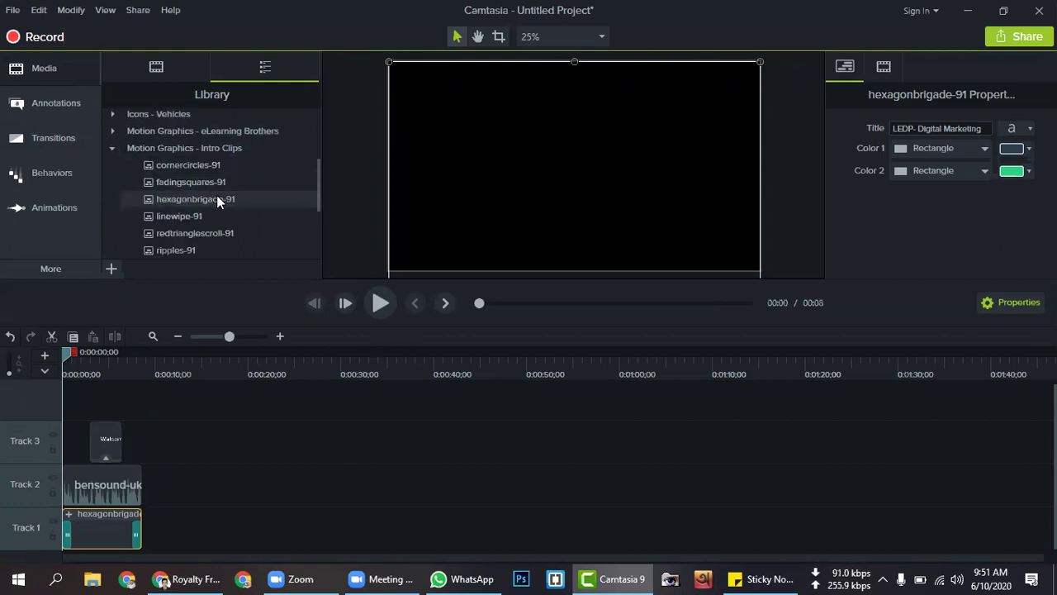
{"action": "scroll", "coordinate": [217, 198], "scroll_direction": "down", "scroll_amount": 2}
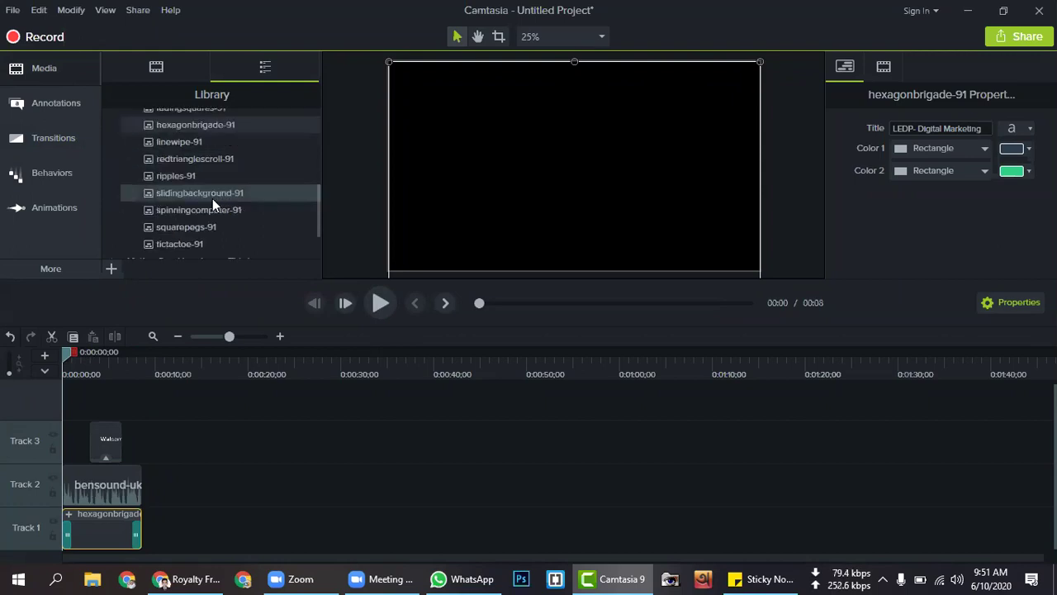
{"action": "scroll", "coordinate": [212, 198], "scroll_direction": "down", "scroll_amount": 1}
{"action": "scroll", "coordinate": [213, 199], "scroll_direction": "up", "scroll_amount": 3}
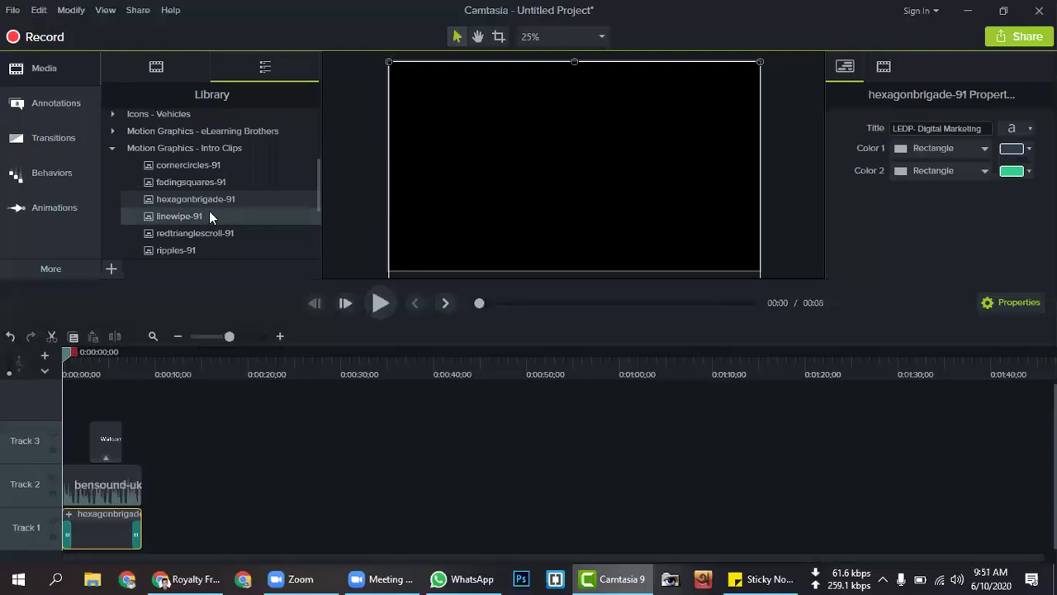
{"action": "right_click", "coordinate": [184, 200]}
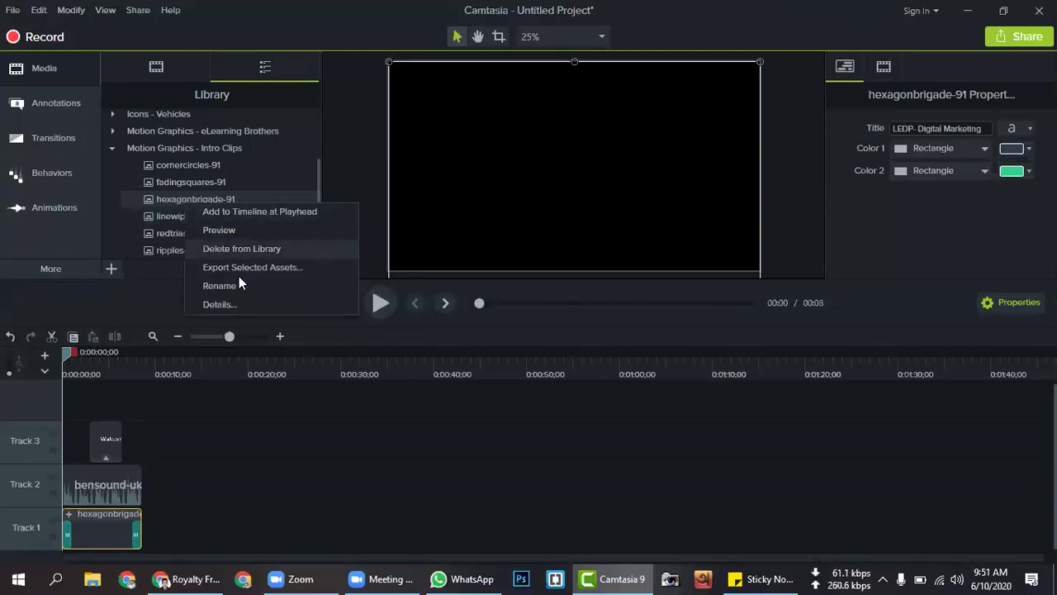
{"action": "left_click", "coordinate": [113, 149]}
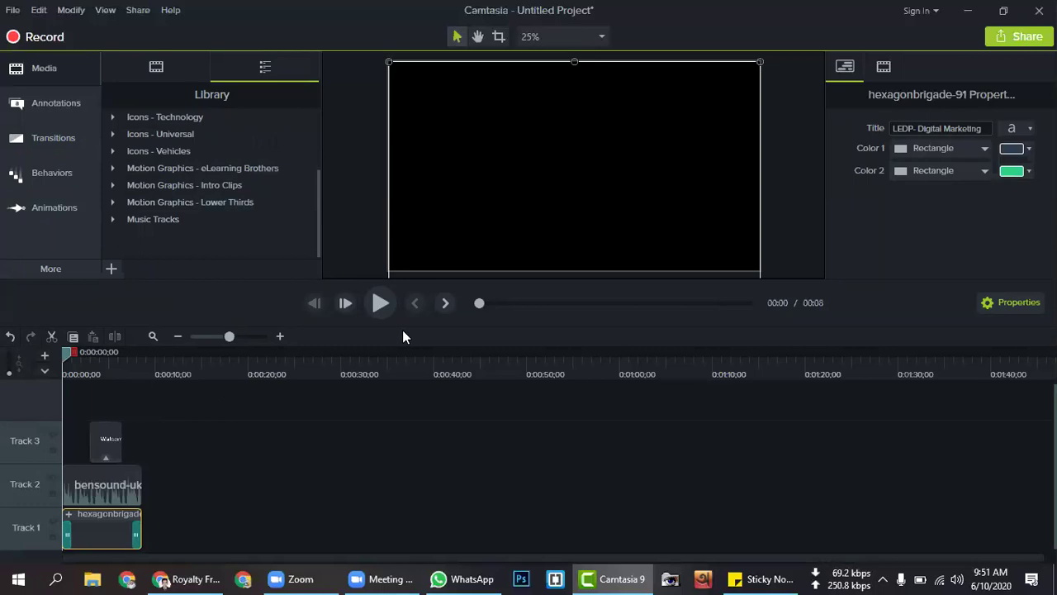
Play the video through once, restart playback and pause it at 0:00:01;11.
{"action": "left_click", "coordinate": [379, 302]}
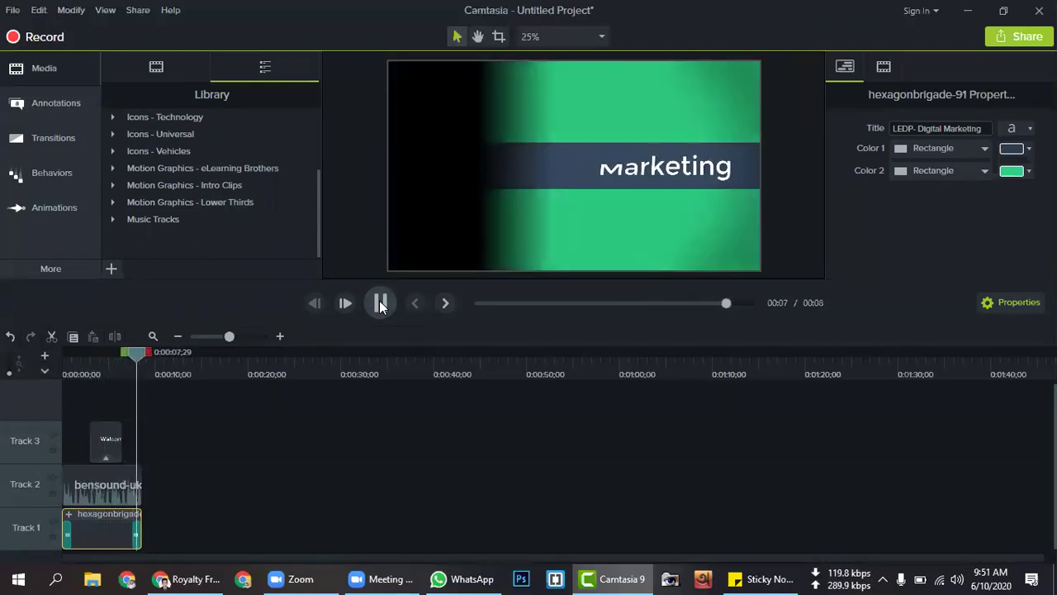
{"action": "left_click", "coordinate": [380, 304]}
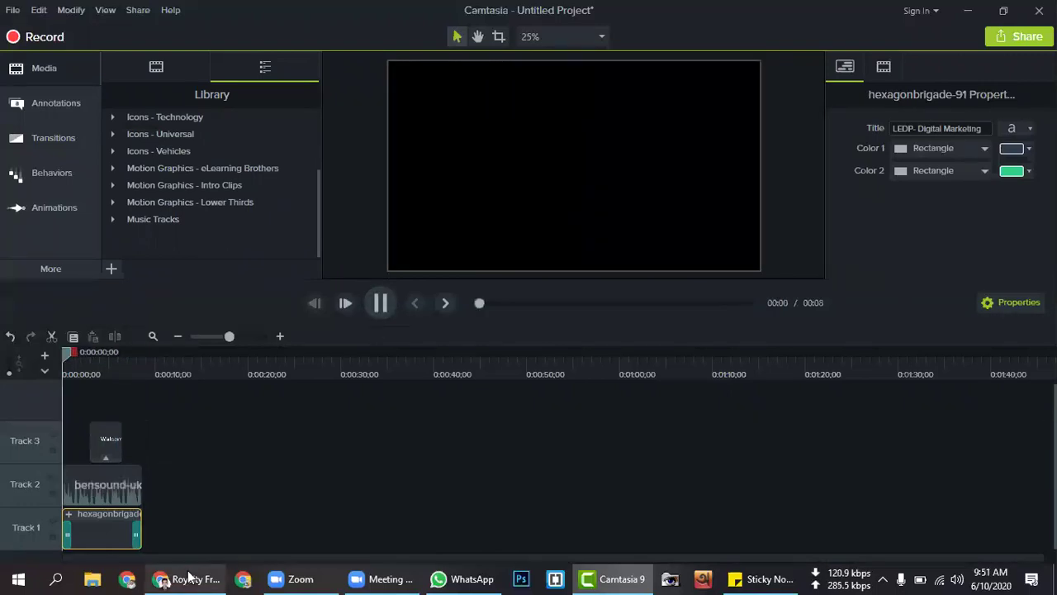
{"action": "left_click", "coordinate": [142, 526]}
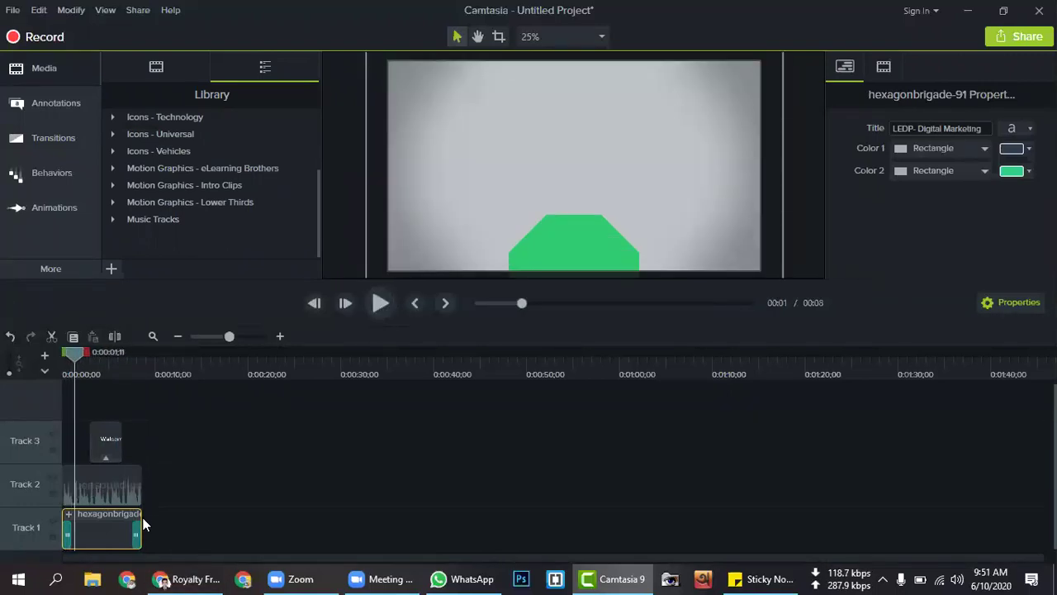
Extend the end of the hexagonbrigade clip on Track 1 to about 00:10, past the end of the music.
{"action": "left_click_drag", "start_coordinate": [140, 516], "coordinate": [157, 522]}
{"action": "left_click", "coordinate": [131, 483]}
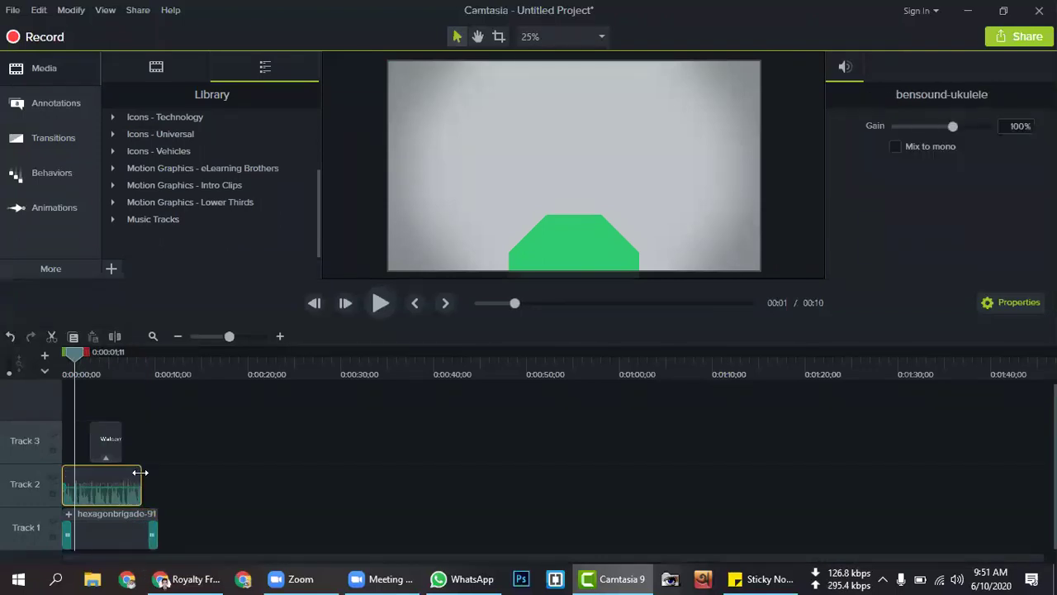
{"action": "left_click_drag", "start_coordinate": [157, 517], "coordinate": [163, 518]}
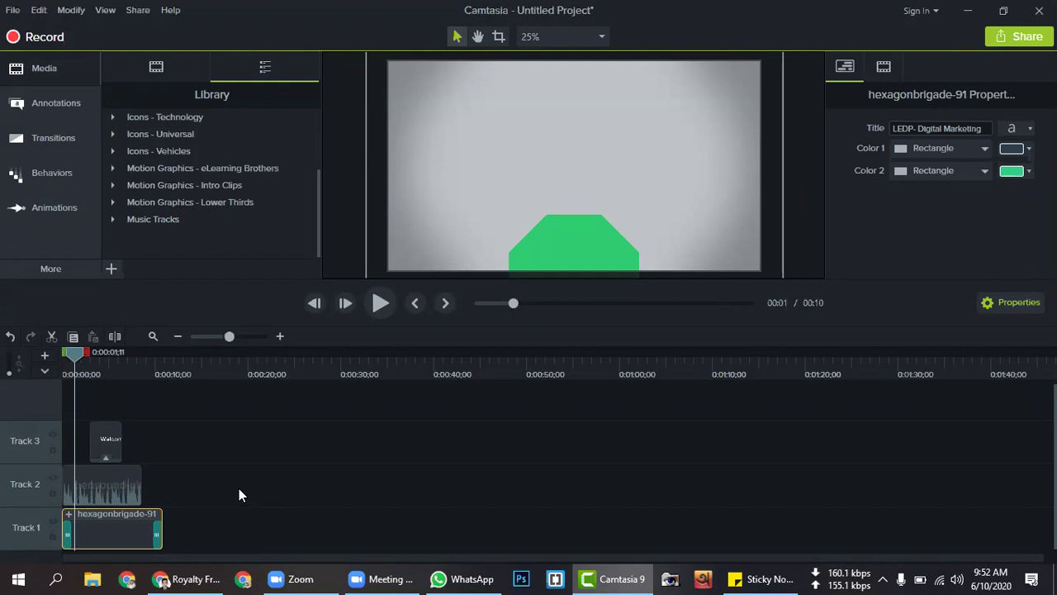
Show the Media Bin, switch to Chrome and search Google Images for "ledp logo" in a new tab.
{"action": "left_click", "coordinate": [156, 67]}
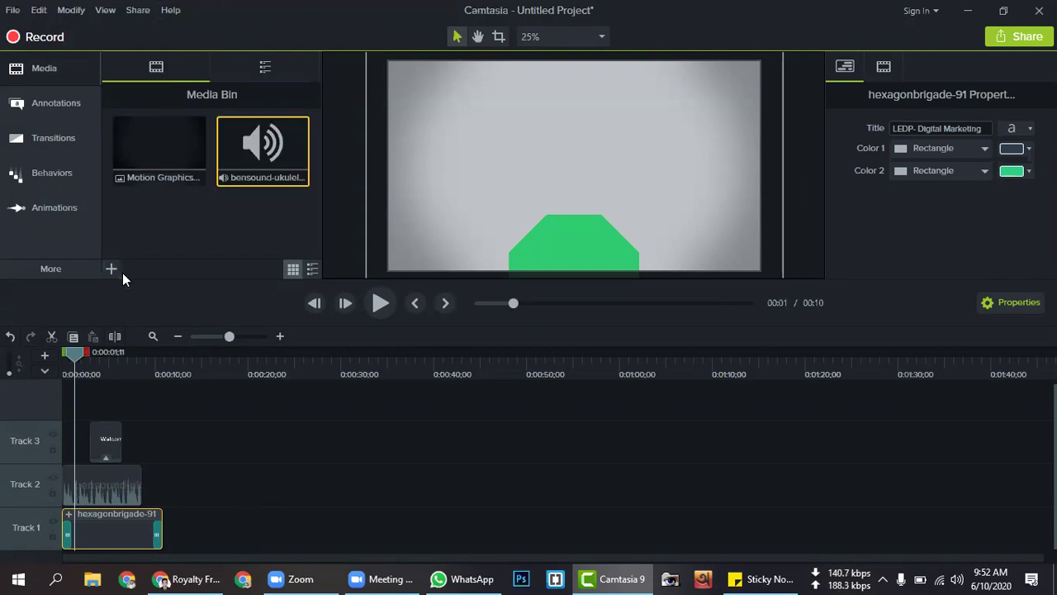
{"action": "left_click", "coordinate": [187, 578]}
{"action": "left_click", "coordinate": [454, 11]}
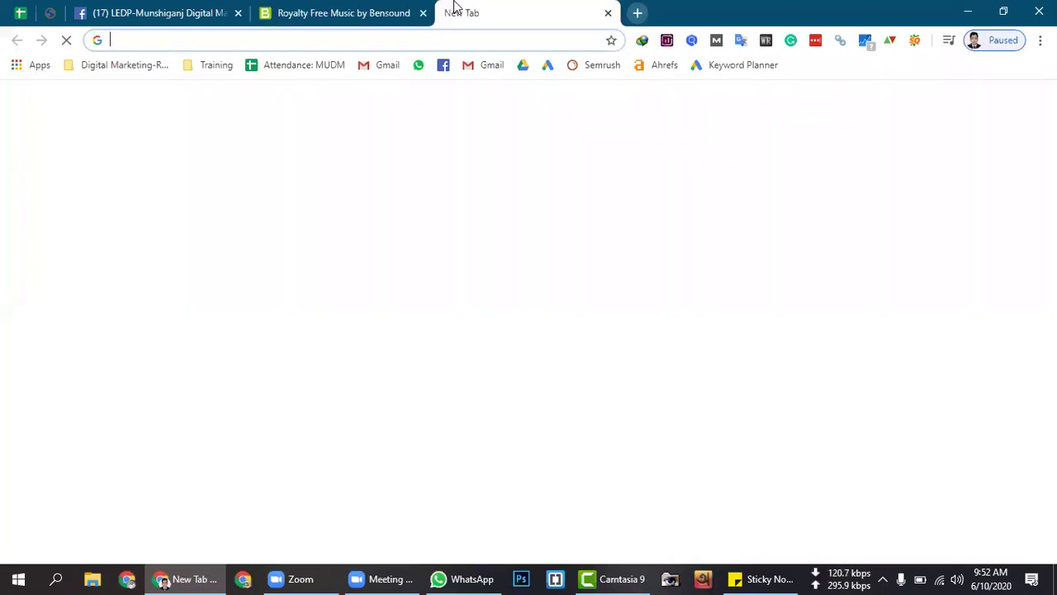
{"action": "type", "text": "i"}
{"action": "key", "text": "Escape"}
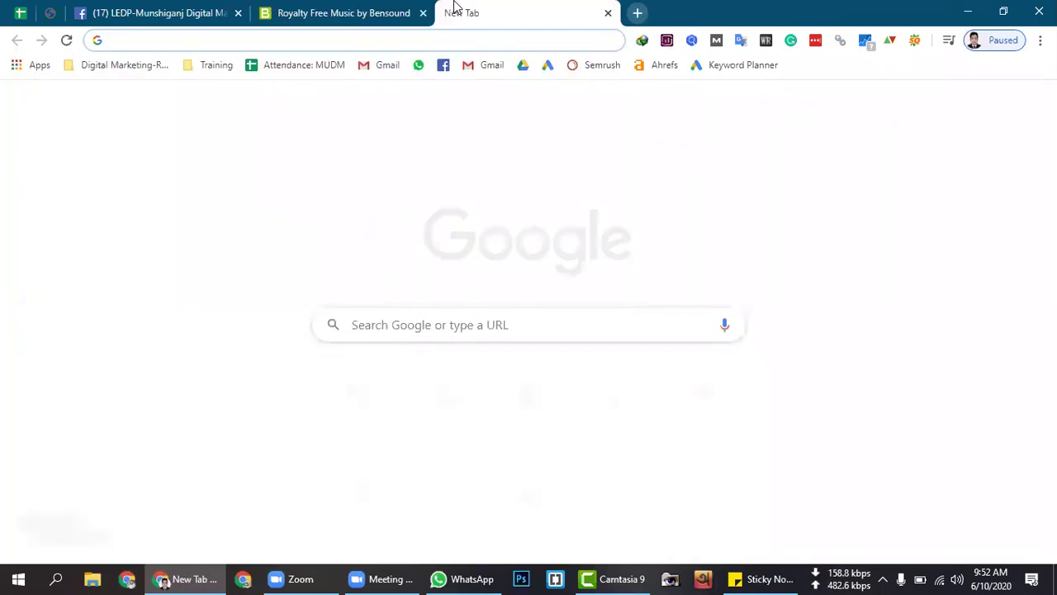
{"action": "type", "text": "ledp logo"}
{"action": "key", "text": "Return"}
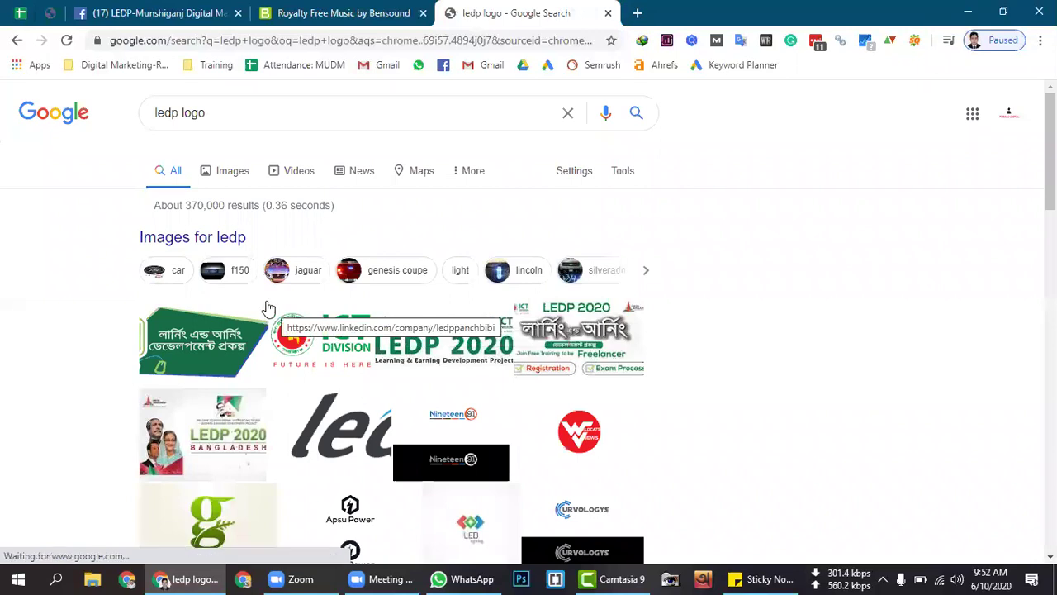
{"action": "left_click", "coordinate": [229, 179]}
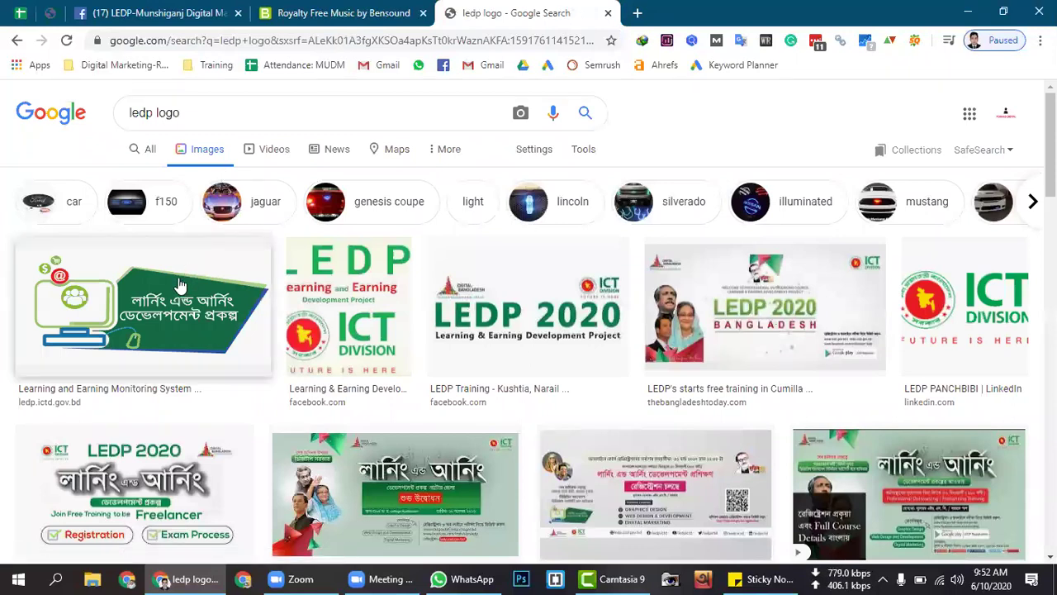
Save the Learning and Earning Monitoring System logo from ledp.ictd.gov.bd to the Downloads folder as ledp.apng.
{"action": "left_click", "coordinate": [180, 286]}
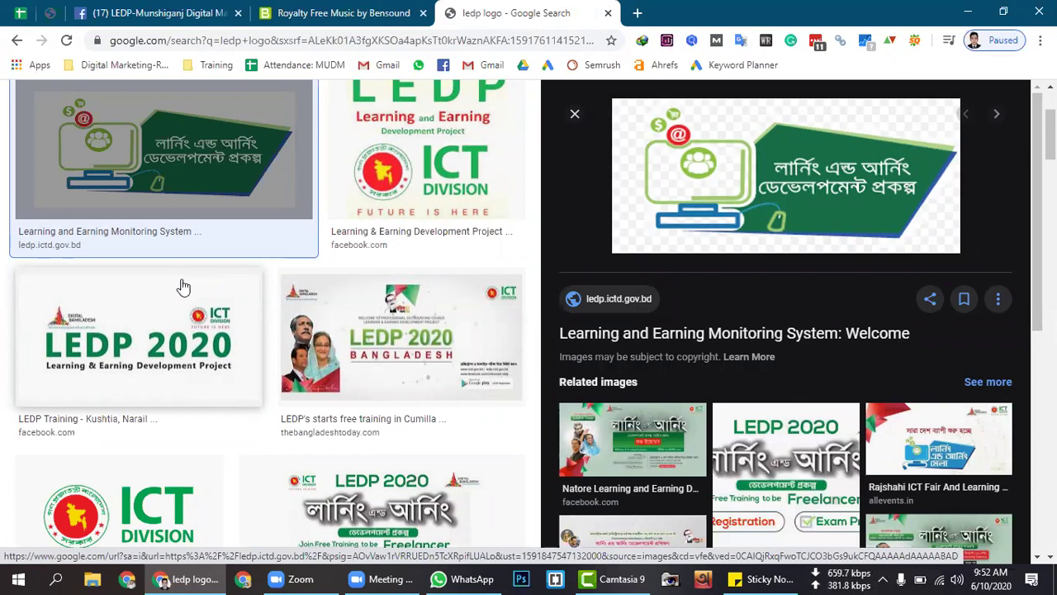
{"action": "right_click", "coordinate": [801, 155]}
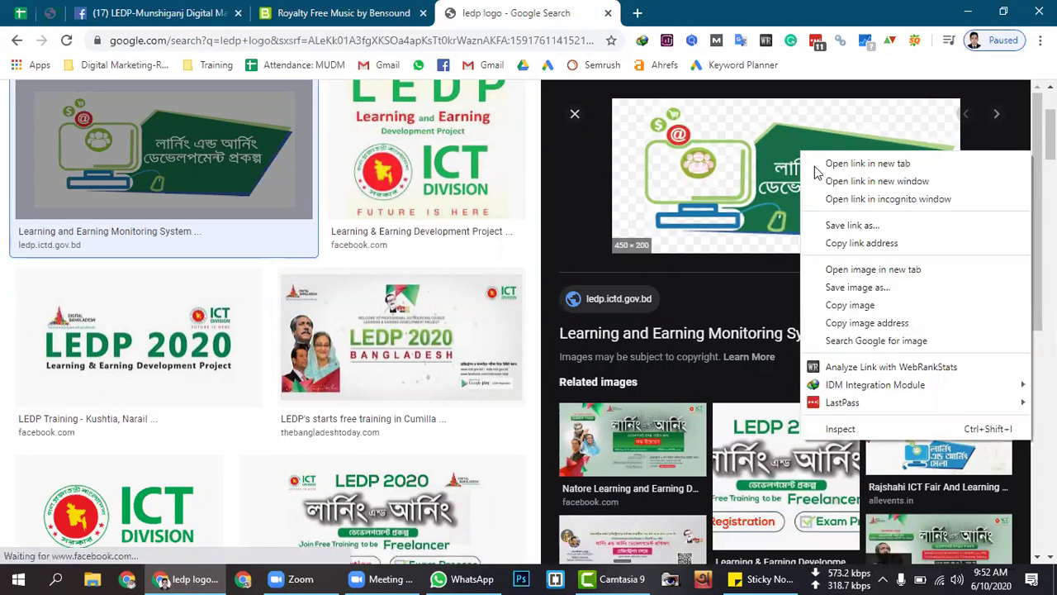
{"action": "left_click", "coordinate": [873, 298]}
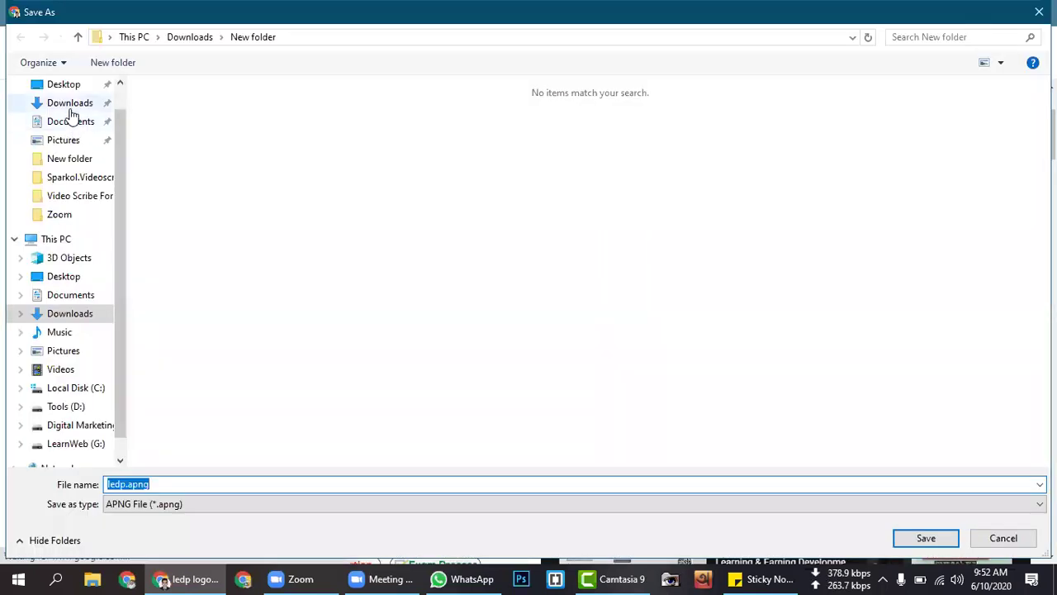
{"action": "left_click", "coordinate": [70, 106]}
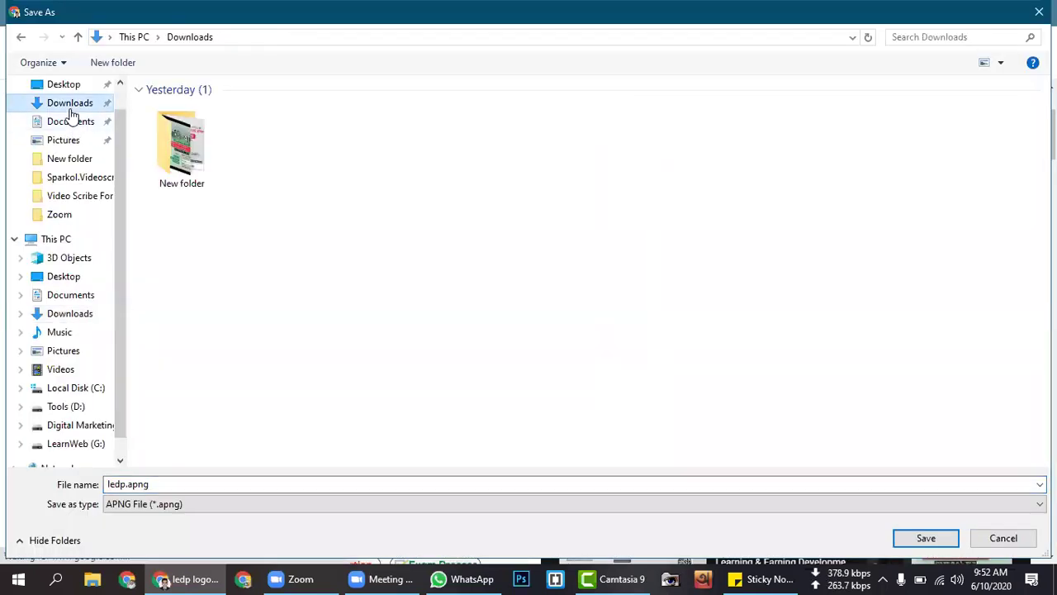
{"action": "left_click", "coordinate": [547, 501]}
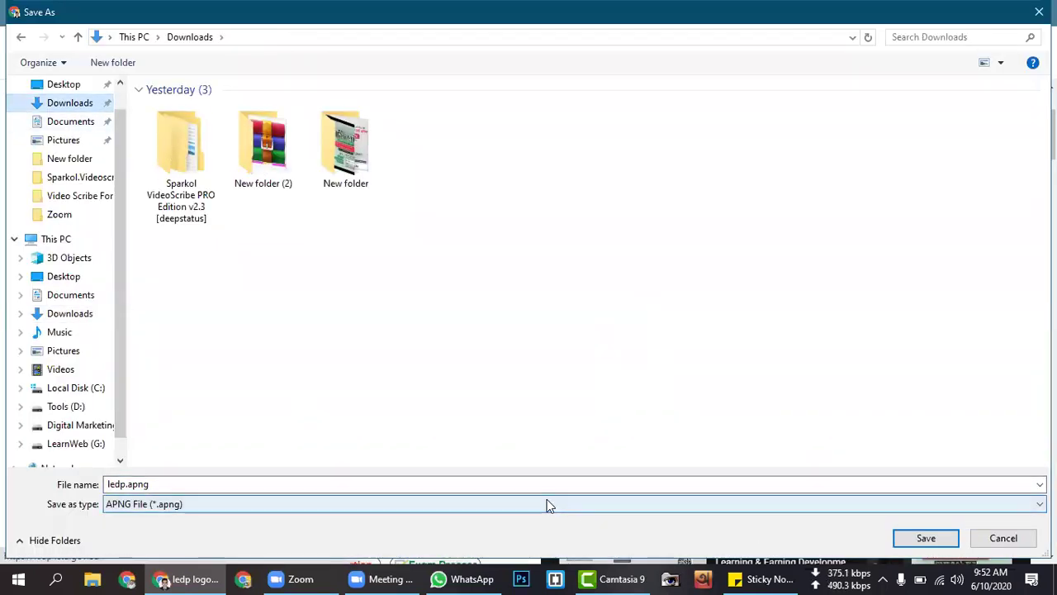
{"action": "left_click", "coordinate": [930, 538]}
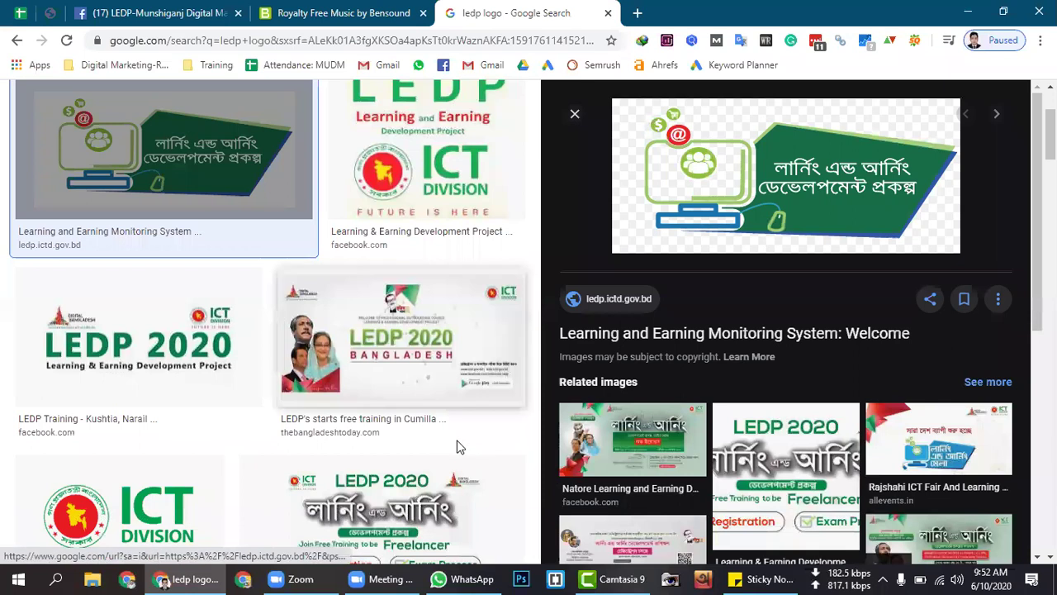
Look through the remaining "ledp logo" image results for other usable logos.
{"action": "scroll", "coordinate": [459, 448], "scroll_direction": "up", "scroll_amount": 2}
{"action": "scroll", "coordinate": [459, 447], "scroll_direction": "down", "scroll_amount": 4}
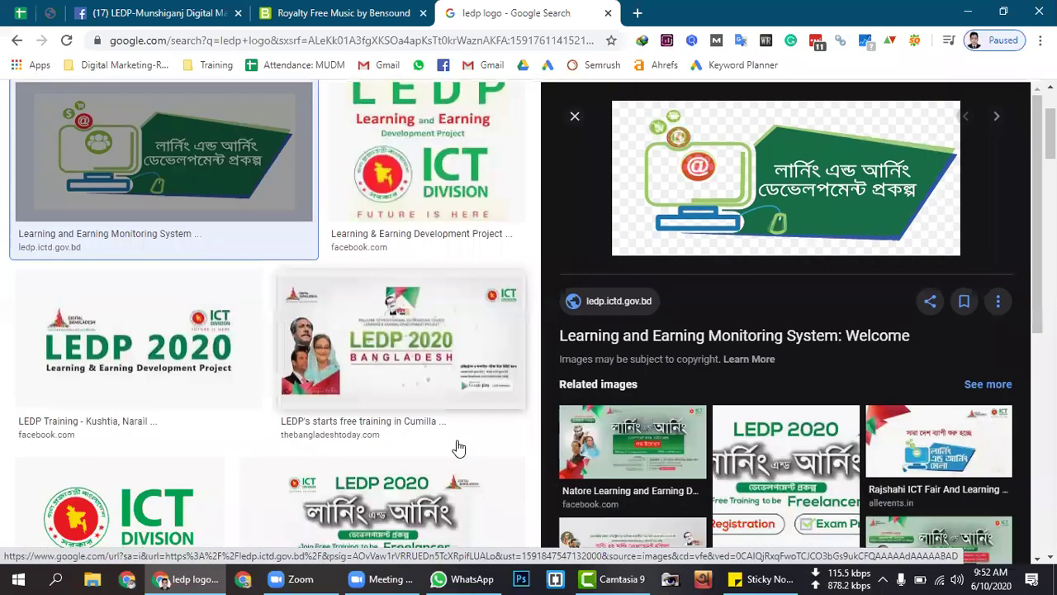
{"action": "scroll", "coordinate": [459, 448], "scroll_direction": "up", "scroll_amount": 2}
{"action": "scroll", "coordinate": [459, 448], "scroll_direction": "up", "scroll_amount": 1}
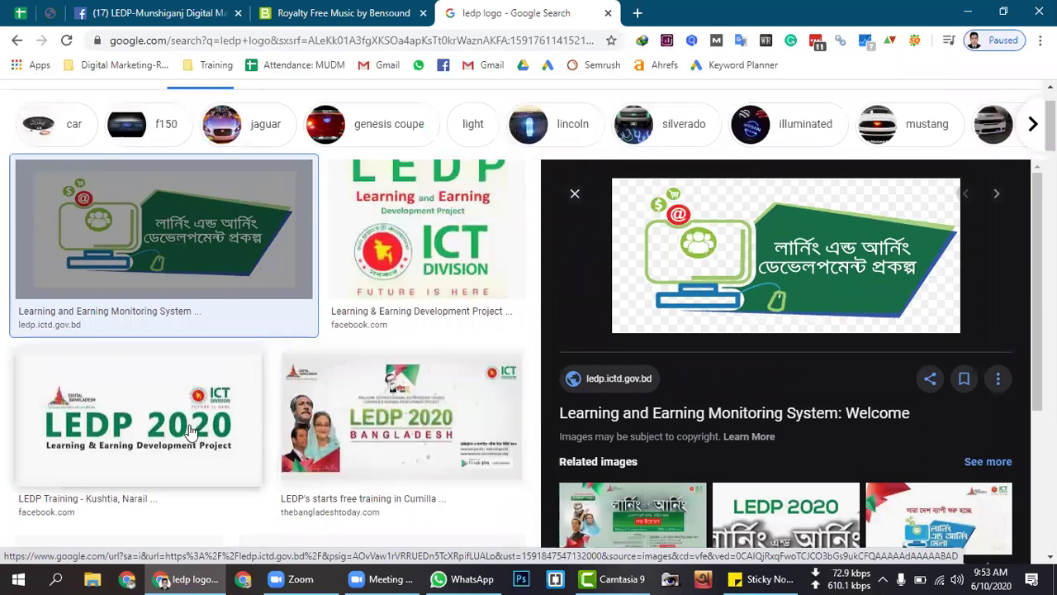
{"action": "scroll", "coordinate": [191, 430], "scroll_direction": "down", "scroll_amount": 5}
{"action": "scroll", "coordinate": [241, 427], "scroll_direction": "down", "scroll_amount": 2}
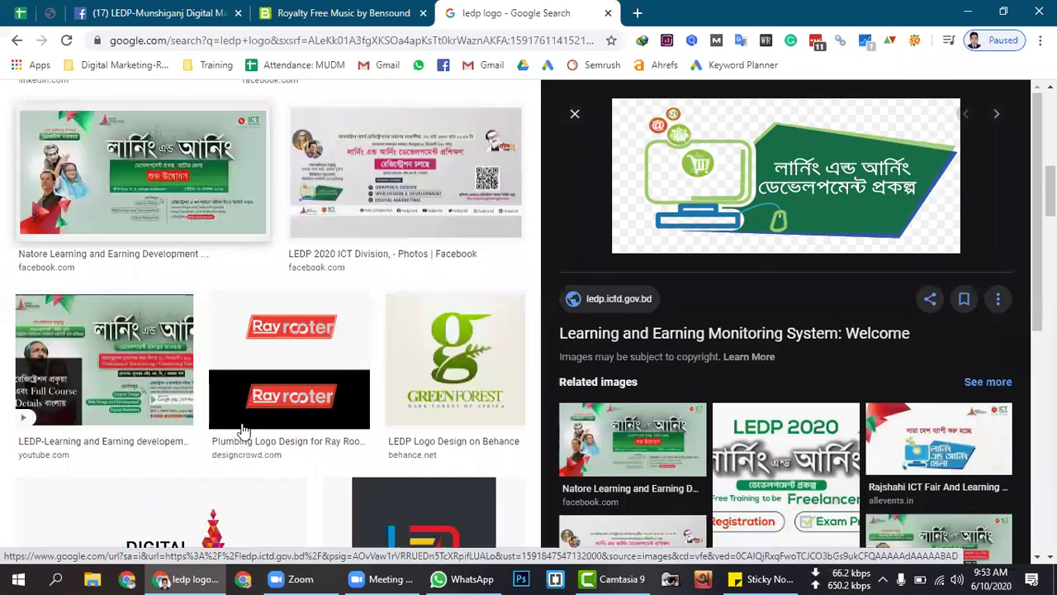
{"action": "scroll", "coordinate": [243, 431], "scroll_direction": "up", "scroll_amount": 4}
{"action": "scroll", "coordinate": [243, 430], "scroll_direction": "down", "scroll_amount": 7}
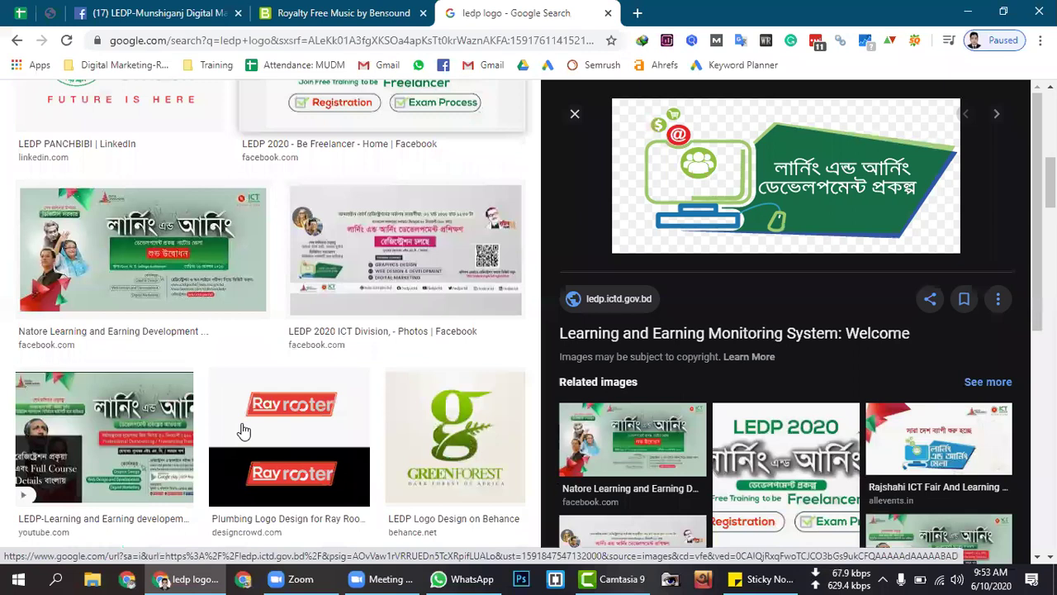
{"action": "scroll", "coordinate": [236, 435], "scroll_direction": "up", "scroll_amount": 1}
{"action": "scroll", "coordinate": [234, 435], "scroll_direction": "up", "scroll_amount": 10}
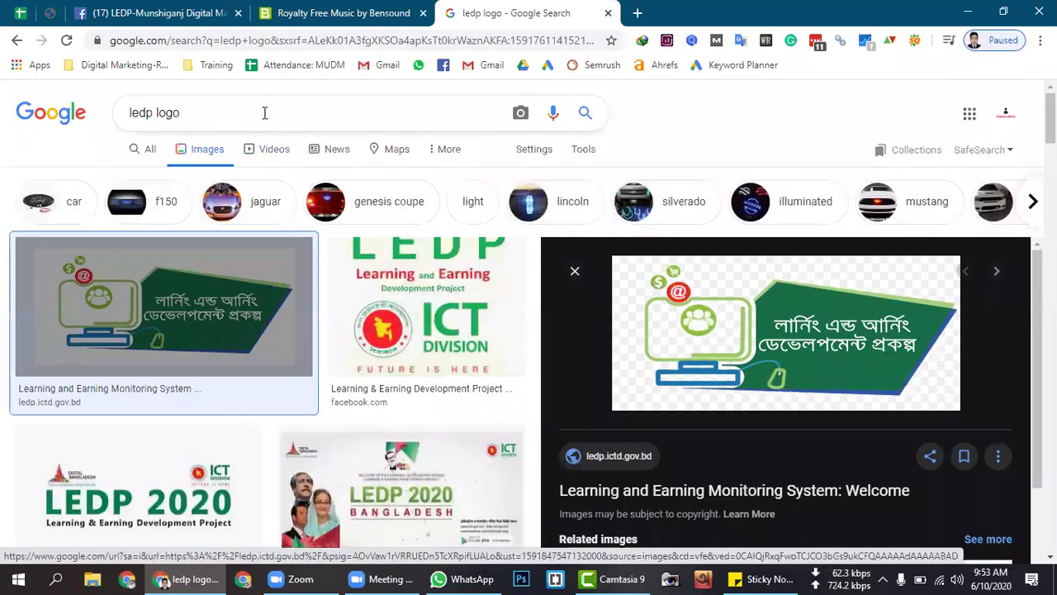
Search Google Images for "ledp logo png" and preview the Learning and Earning Monitoring System logo from ledp.ictd.gov.bd.
{"action": "left_click", "coordinate": [266, 111]}
{"action": "type", "text": "v"}
{"action": "key", "text": "BackSpace"}
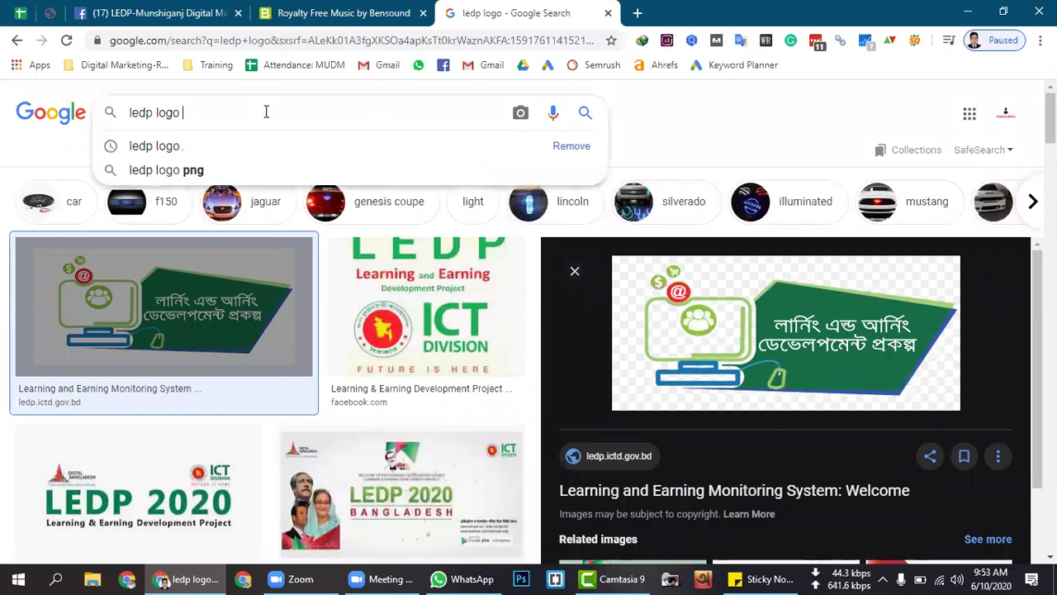
{"action": "type", "text": "png"}
{"action": "key", "text": "Return"}
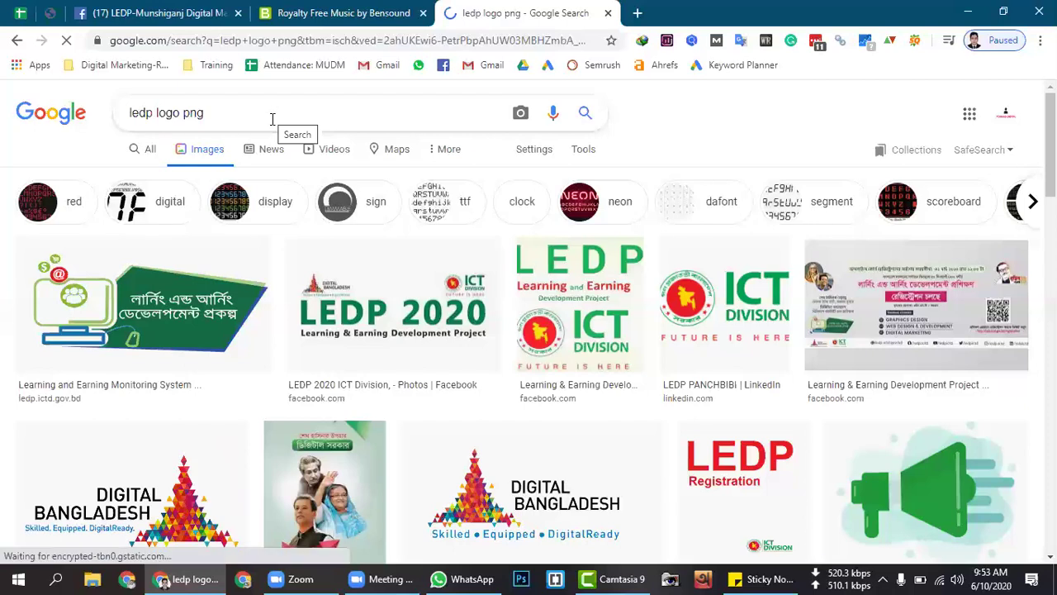
{"action": "scroll", "coordinate": [388, 306], "scroll_direction": "down", "scroll_amount": 2}
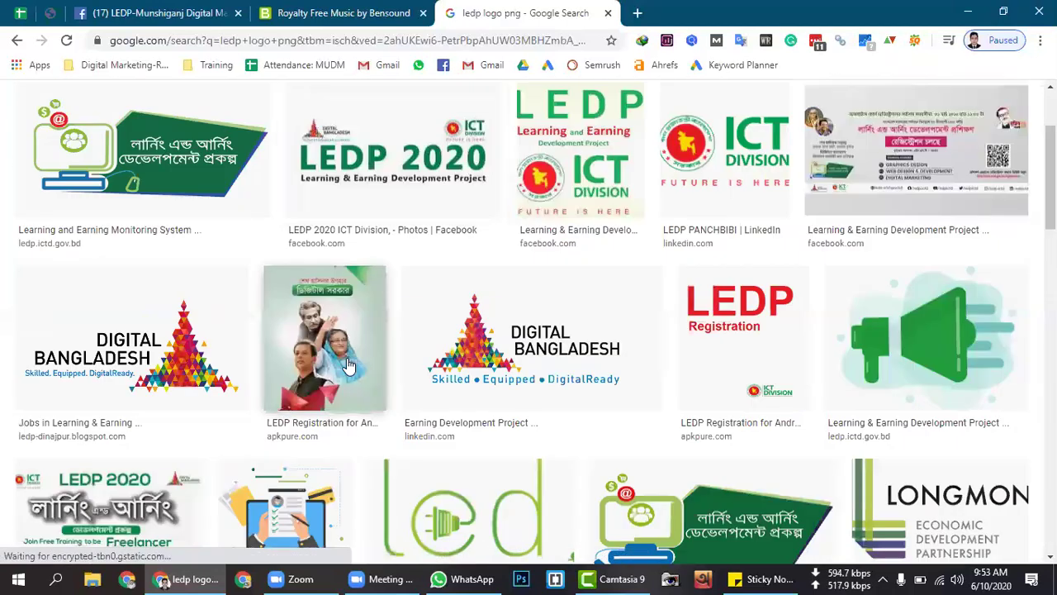
{"action": "scroll", "coordinate": [247, 297], "scroll_direction": "up", "scroll_amount": 2}
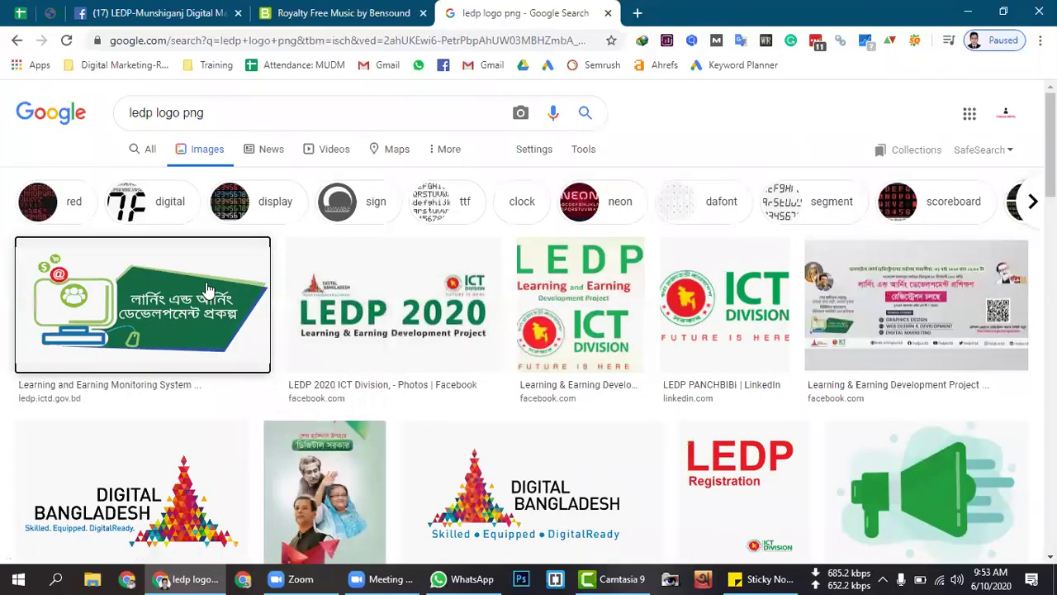
{"action": "left_click", "coordinate": [208, 289]}
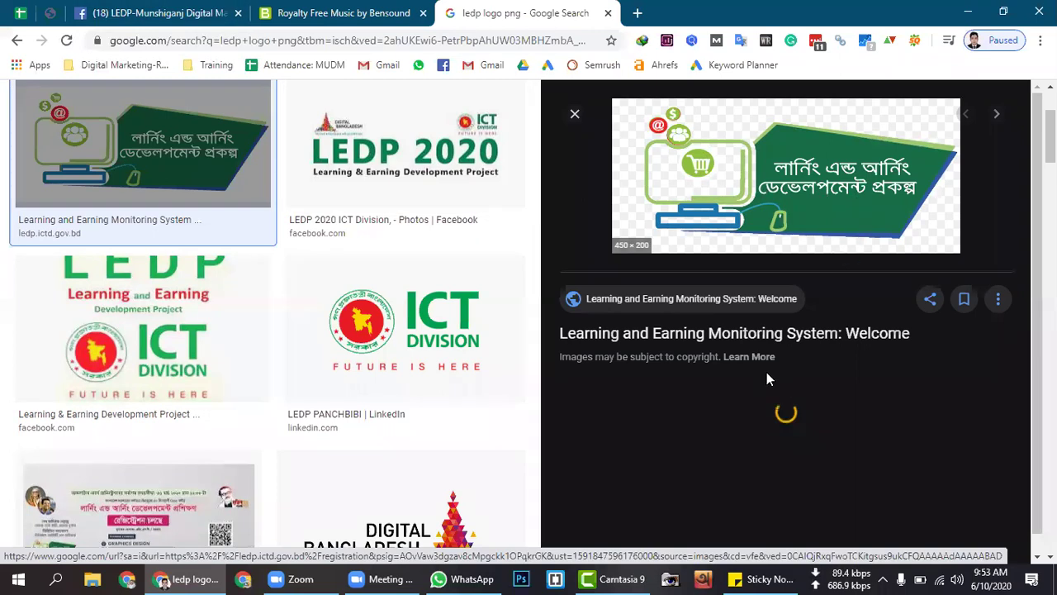
{"action": "right_click", "coordinate": [896, 165]}
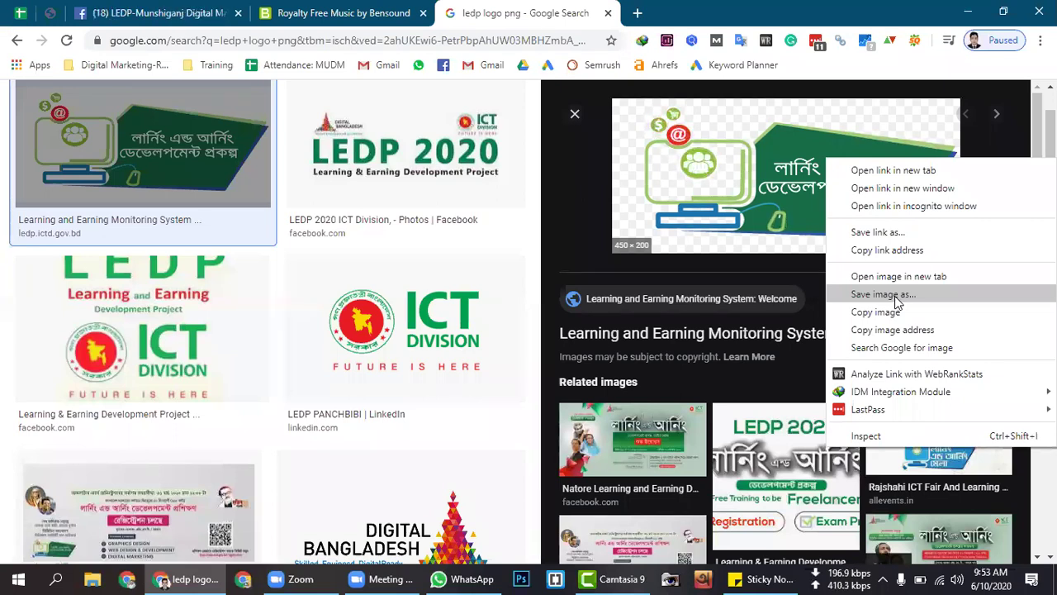
Look through the posts, announcements and cover image of the LEDP-Munshiganj Digital Marketing-1 Facebook group.
{"action": "left_click", "coordinate": [184, 10]}
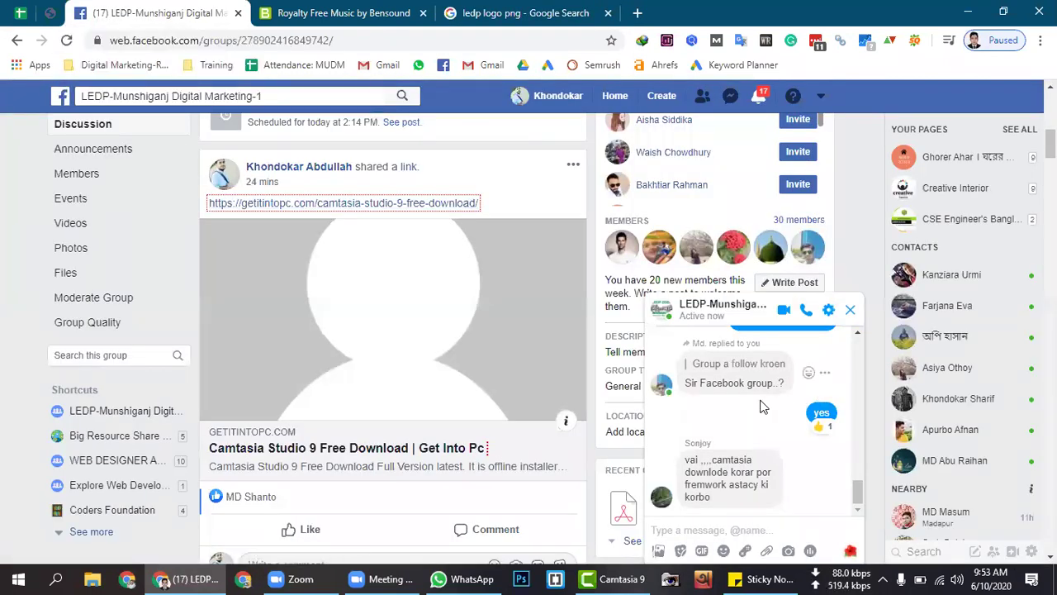
{"action": "scroll", "coordinate": [589, 294], "scroll_direction": "down", "scroll_amount": 2}
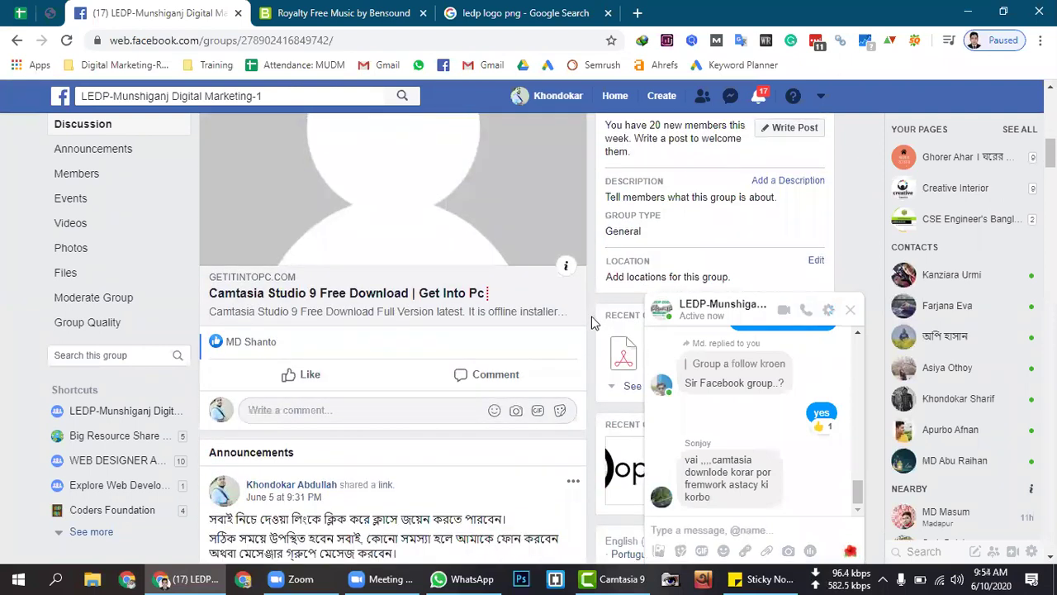
{"action": "scroll", "coordinate": [591, 322], "scroll_direction": "down", "scroll_amount": 2}
{"action": "scroll", "coordinate": [591, 322], "scroll_direction": "up", "scroll_amount": 5}
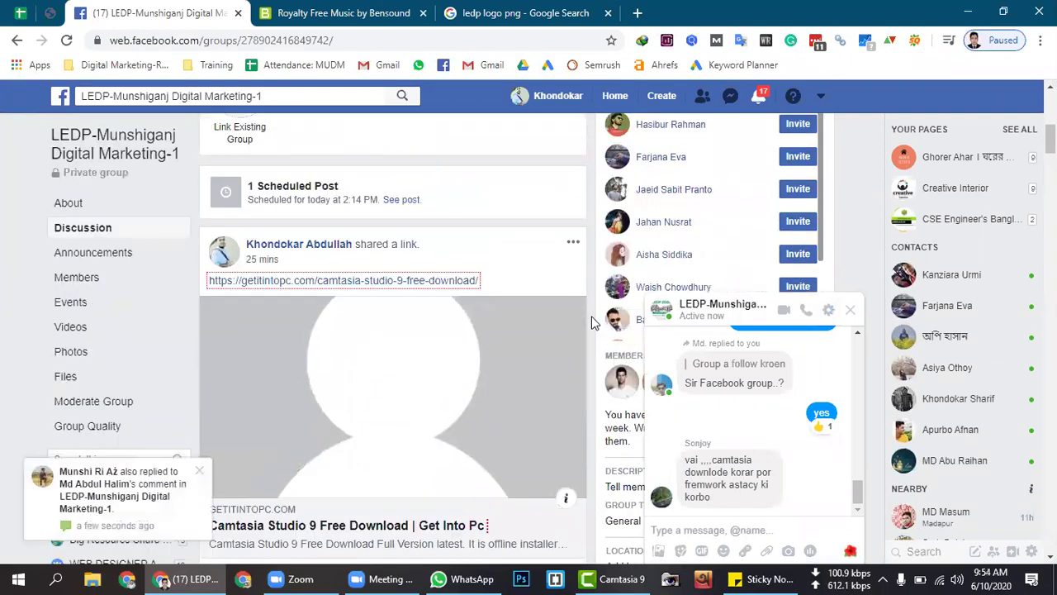
{"action": "scroll", "coordinate": [591, 323], "scroll_direction": "down", "scroll_amount": 6}
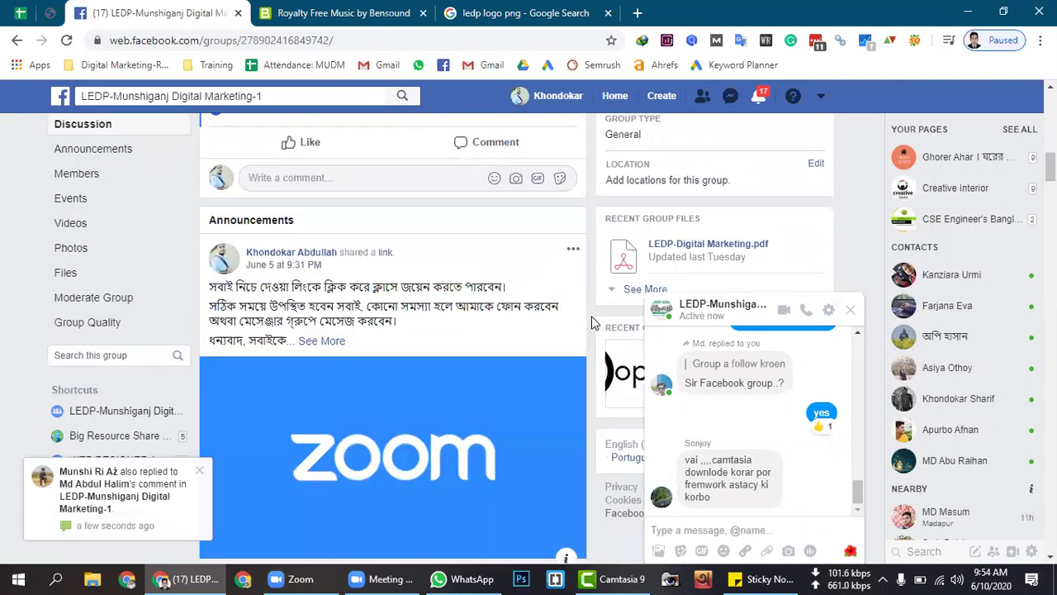
{"action": "scroll", "coordinate": [591, 322], "scroll_direction": "up", "scroll_amount": 8}
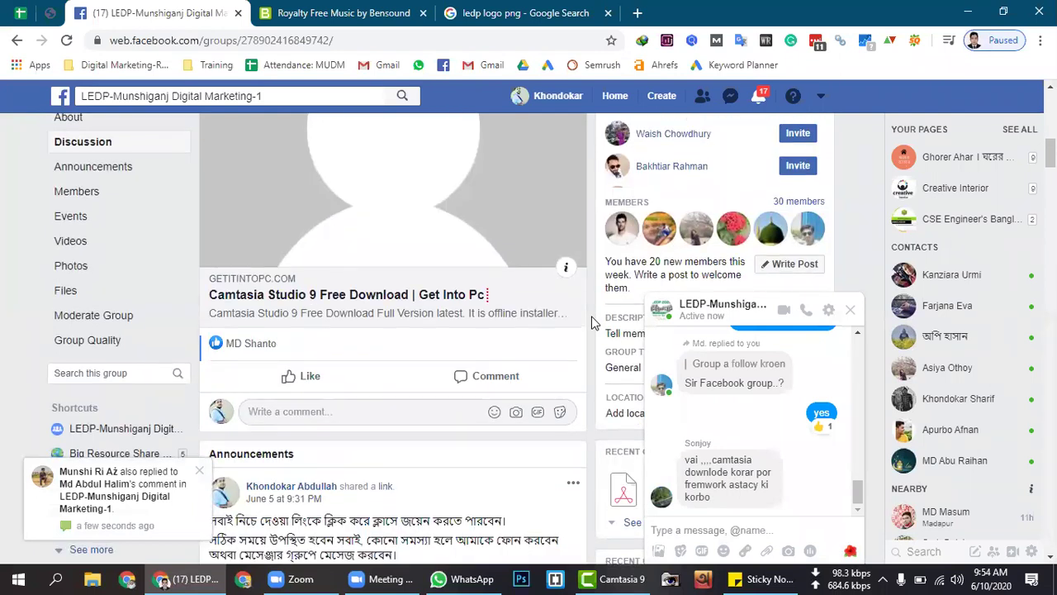
{"action": "scroll", "coordinate": [591, 322], "scroll_direction": "up", "scroll_amount": 5}
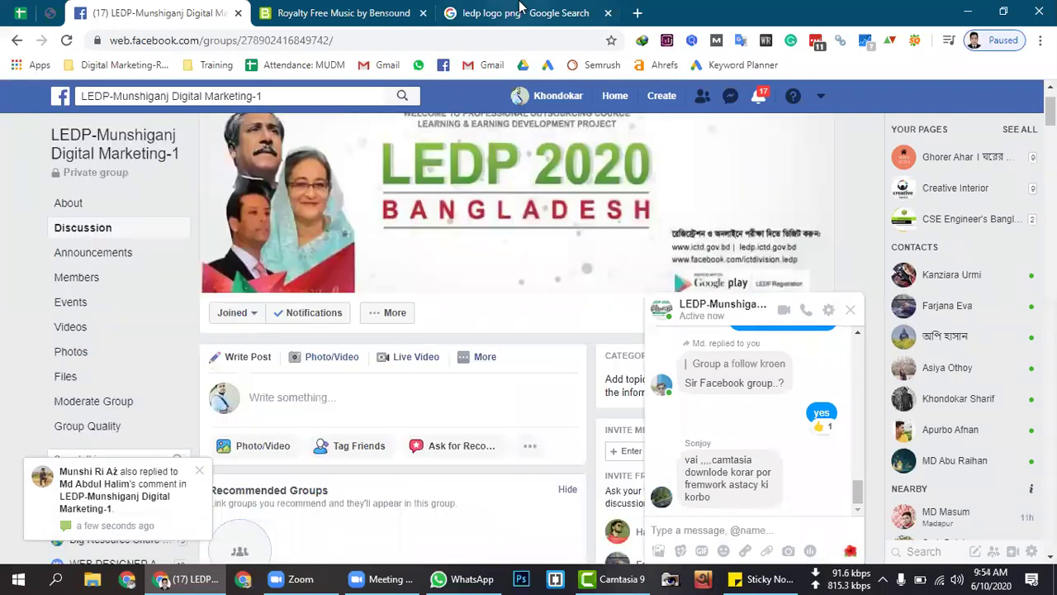
Open a new browser tab, then bring up the LEDP-Digital Marketing PDF.
{"action": "left_click", "coordinate": [547, 10]}
{"action": "key", "text": "ctrl+t"}
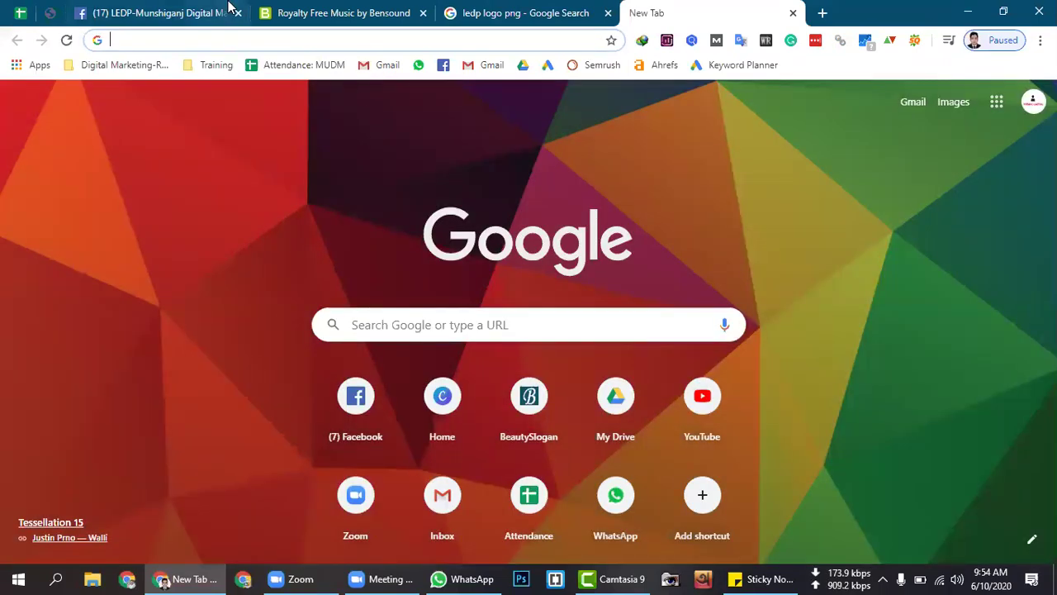
{"action": "left_click", "coordinate": [217, 8]}
{"action": "left_click", "coordinate": [51, 10]}
{"action": "left_click", "coordinate": [20, 12]}
{"action": "left_click", "coordinate": [51, 10]}
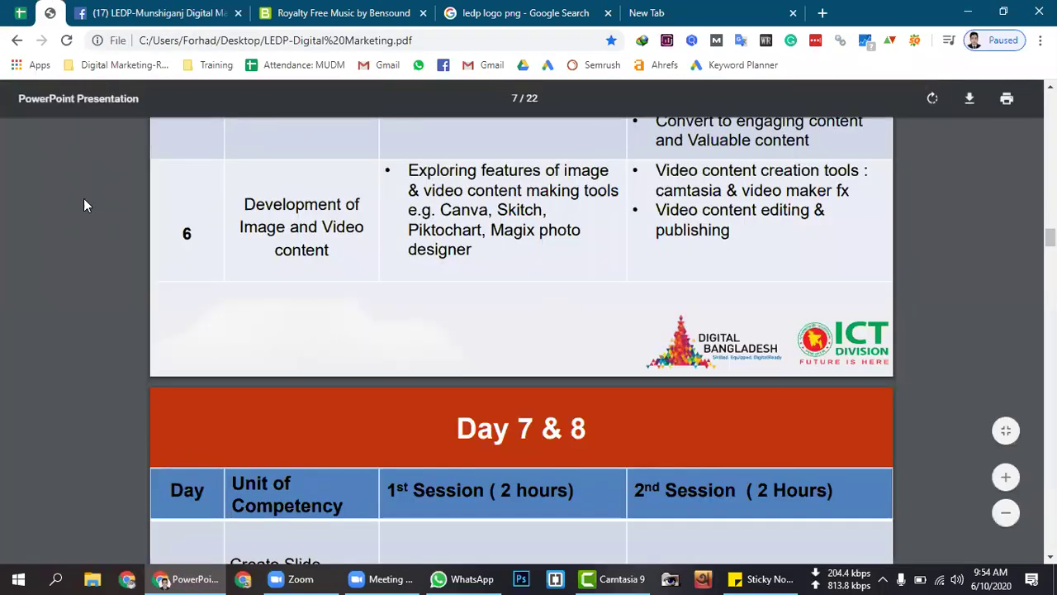
{"action": "left_click", "coordinate": [719, 8]}
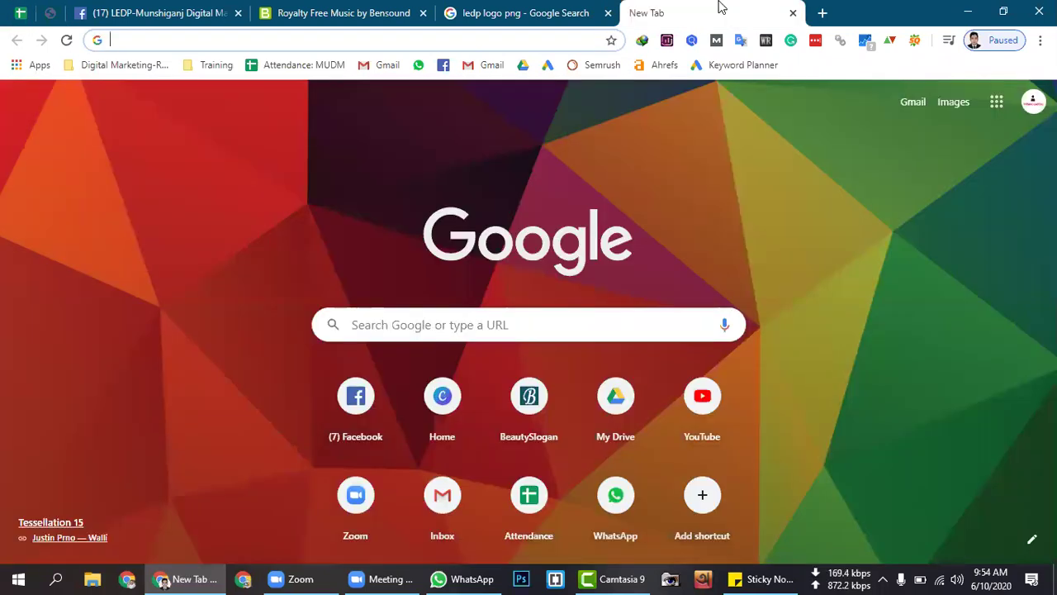
{"action": "left_click", "coordinate": [579, 8]}
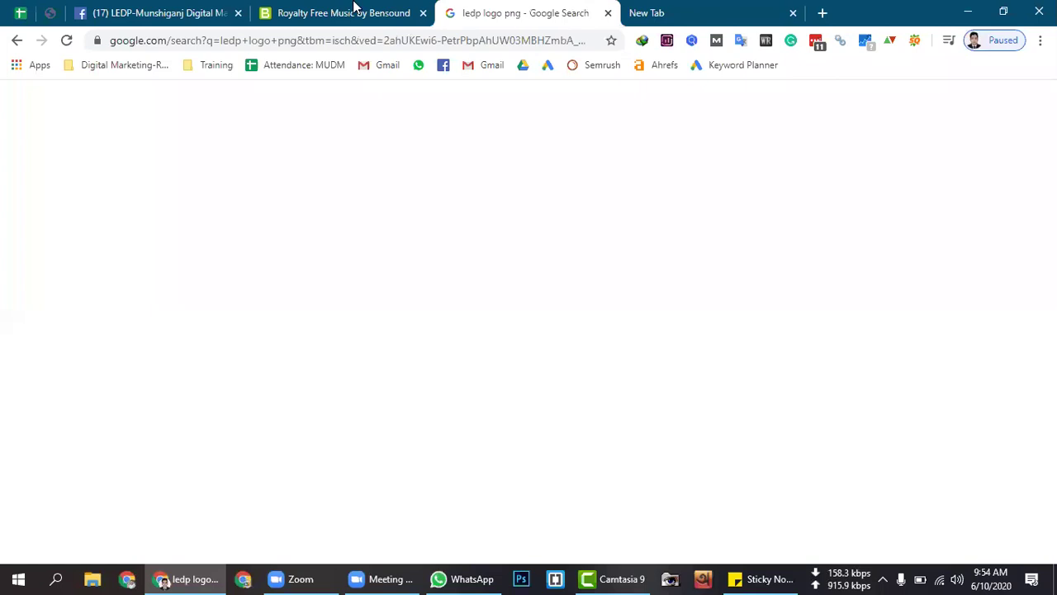
{"action": "left_click", "coordinate": [354, 8]}
{"action": "left_click", "coordinate": [216, 6]}
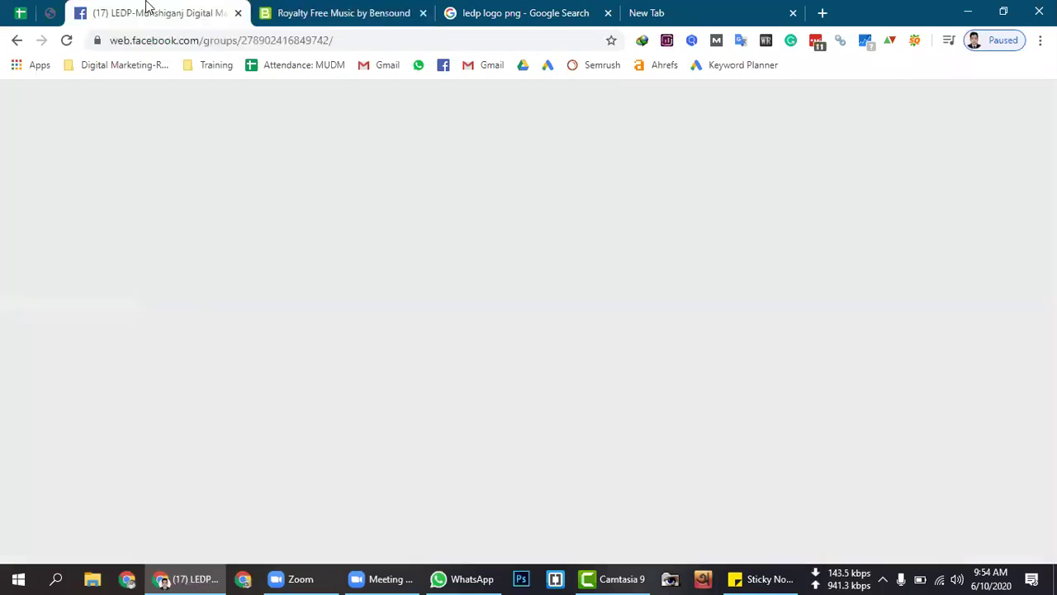
{"action": "left_click", "coordinate": [53, 12]}
{"action": "left_click", "coordinate": [138, 5]}
Review the Day 5 & 6 sessions and page logos in the LEDP-Digital Marketing PDF.
{"action": "left_click", "coordinate": [61, 5]}
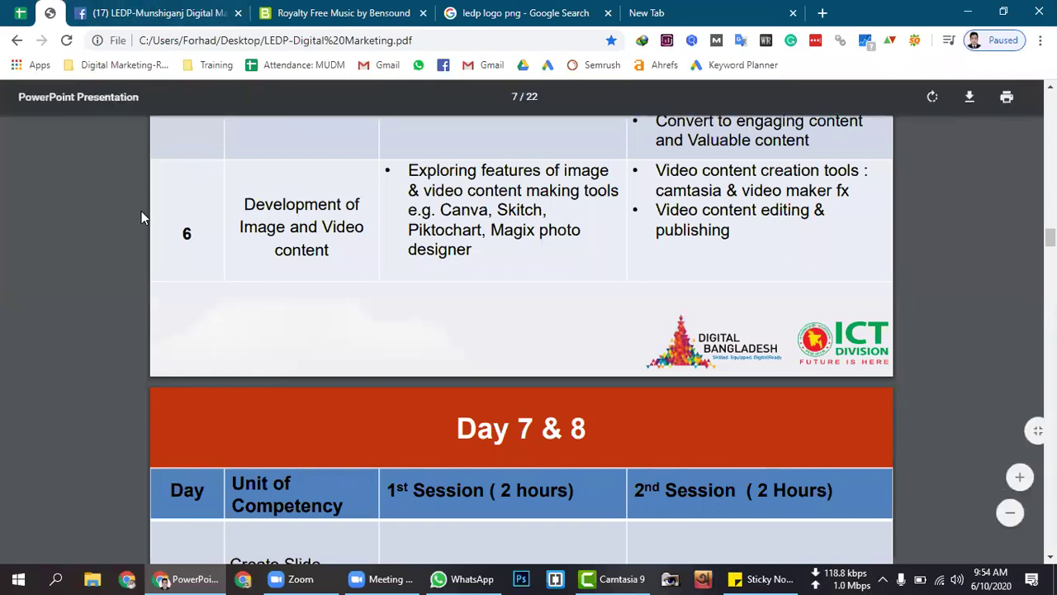
{"action": "scroll", "coordinate": [140, 213], "scroll_direction": "up", "scroll_amount": 2}
{"action": "scroll", "coordinate": [139, 213], "scroll_direction": "up", "scroll_amount": 2}
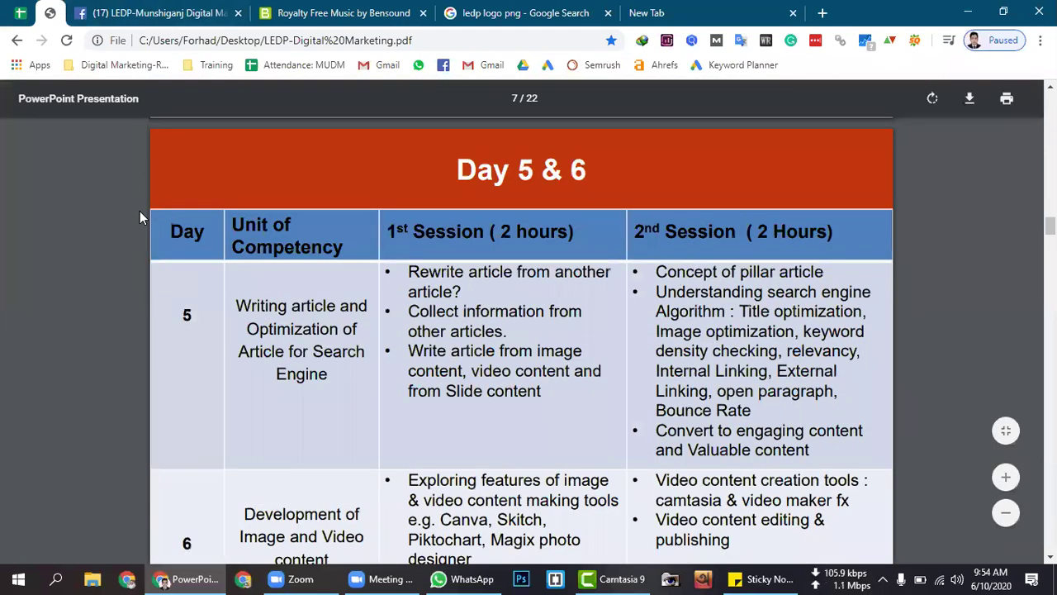
{"action": "scroll", "coordinate": [139, 213], "scroll_direction": "down", "scroll_amount": 2}
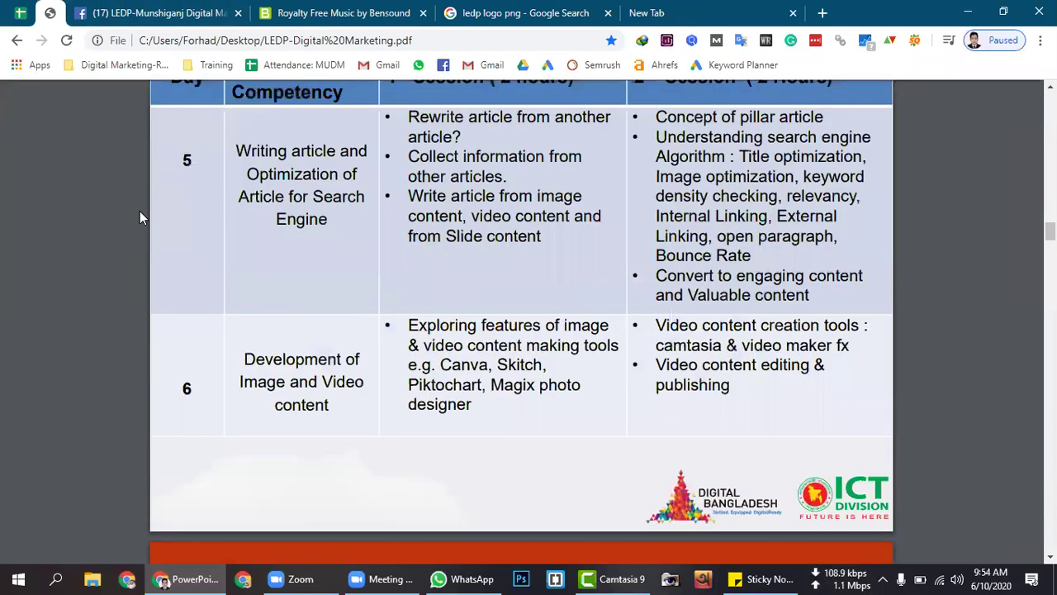
{"action": "scroll", "coordinate": [139, 213], "scroll_direction": "up", "scroll_amount": 2}
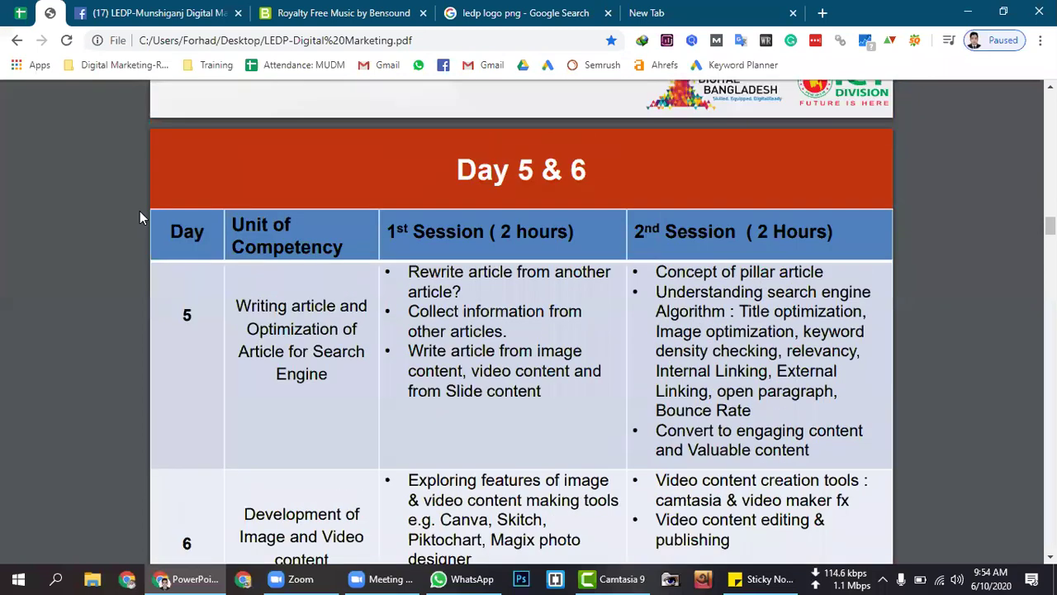
{"action": "scroll", "coordinate": [140, 213], "scroll_direction": "down", "scroll_amount": 2}
{"action": "scroll", "coordinate": [140, 213], "scroll_direction": "up", "scroll_amount": 2}
Close the "ledp logo png" search tab and check the latest messages in the Facebook group chat.
{"action": "left_click", "coordinate": [157, 8]}
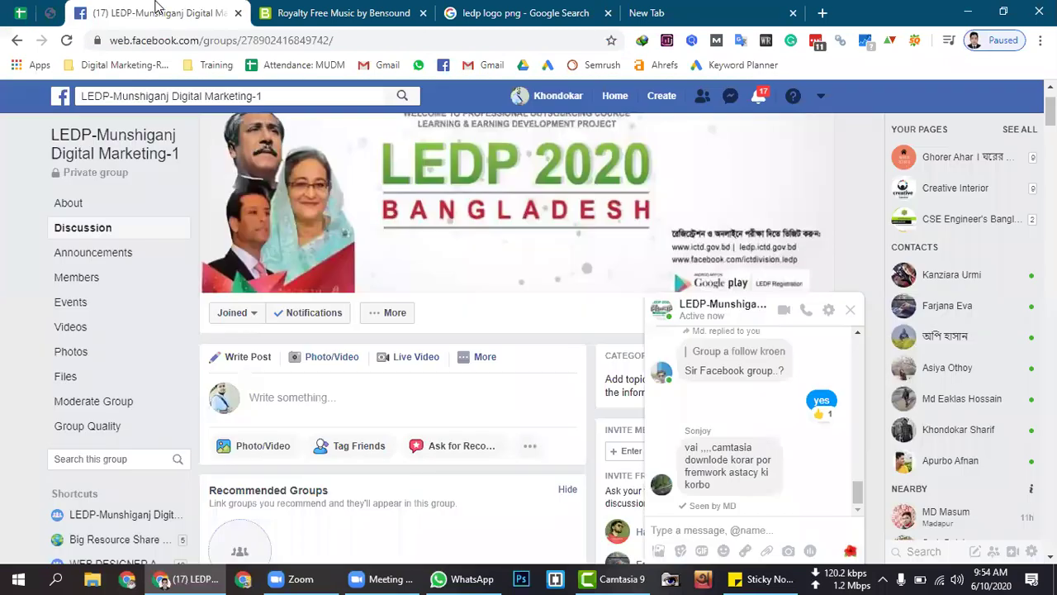
{"action": "left_click", "coordinate": [618, 8]}
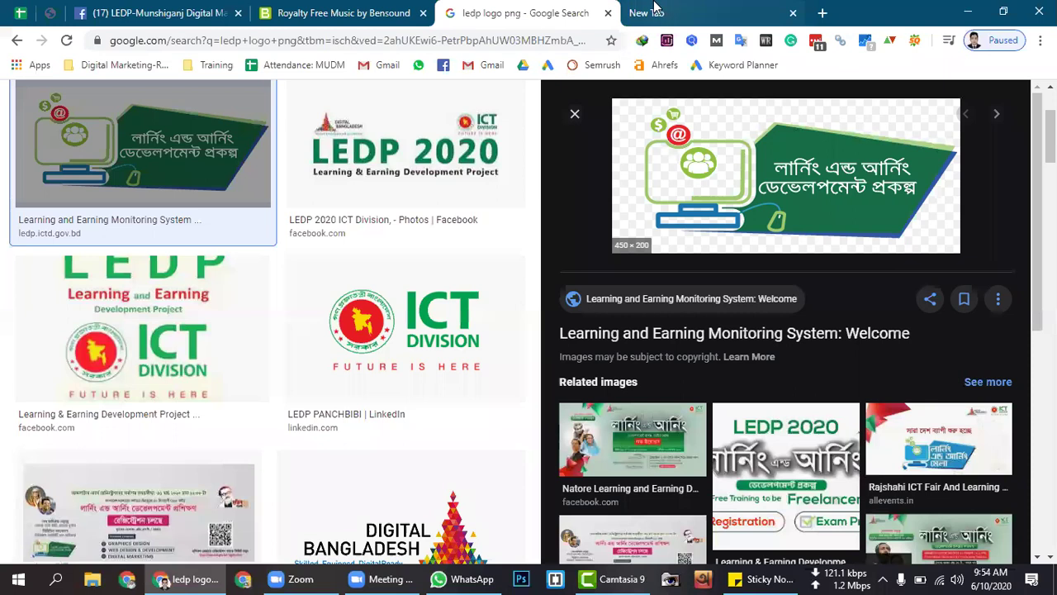
{"action": "left_click", "coordinate": [654, 8]}
{"action": "left_click", "coordinate": [608, 13]}
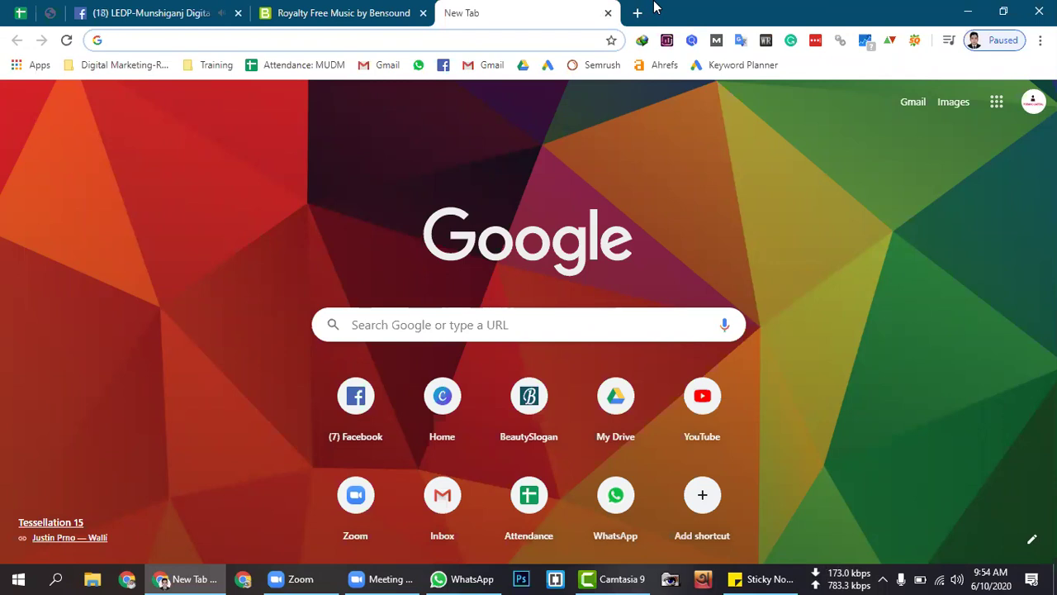
{"action": "left_click", "coordinate": [158, 8]}
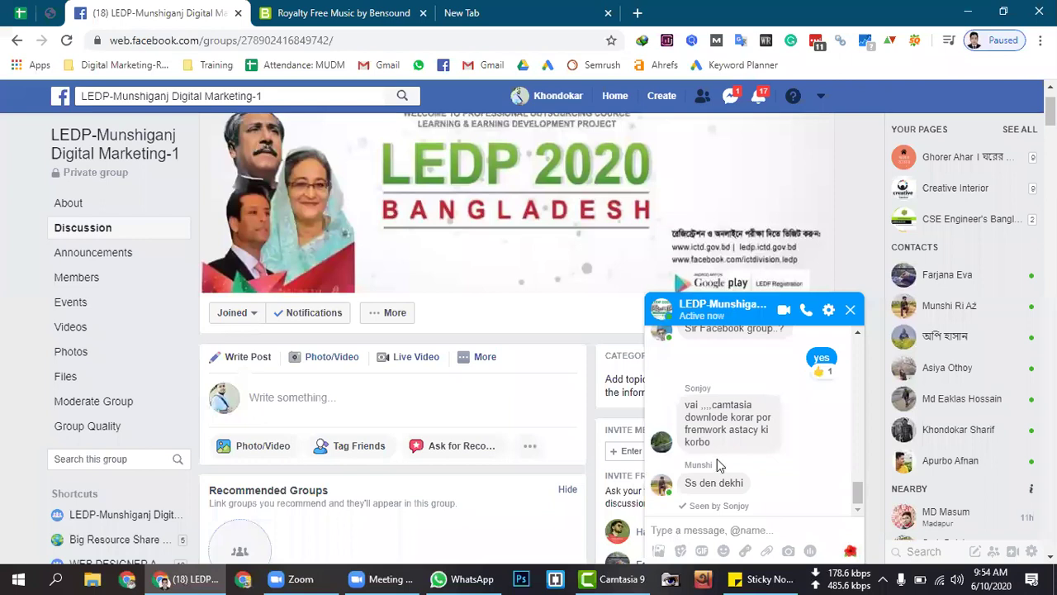
{"action": "left_click", "coordinate": [495, 8]}
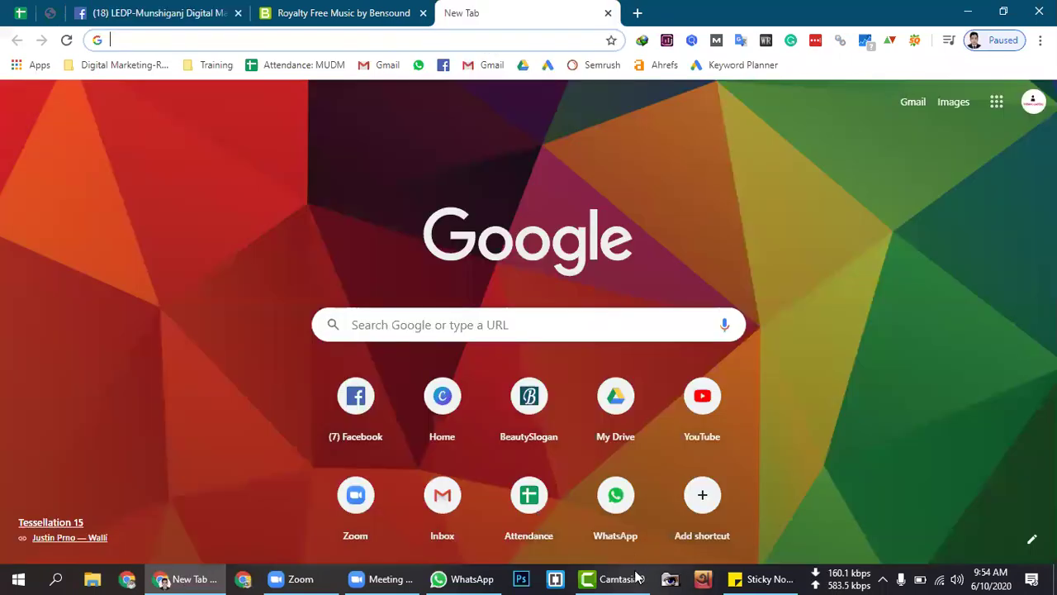
Switch to Camtasia and move the playhead to the start of the timeline.
{"action": "key", "text": "alt+Tab"}
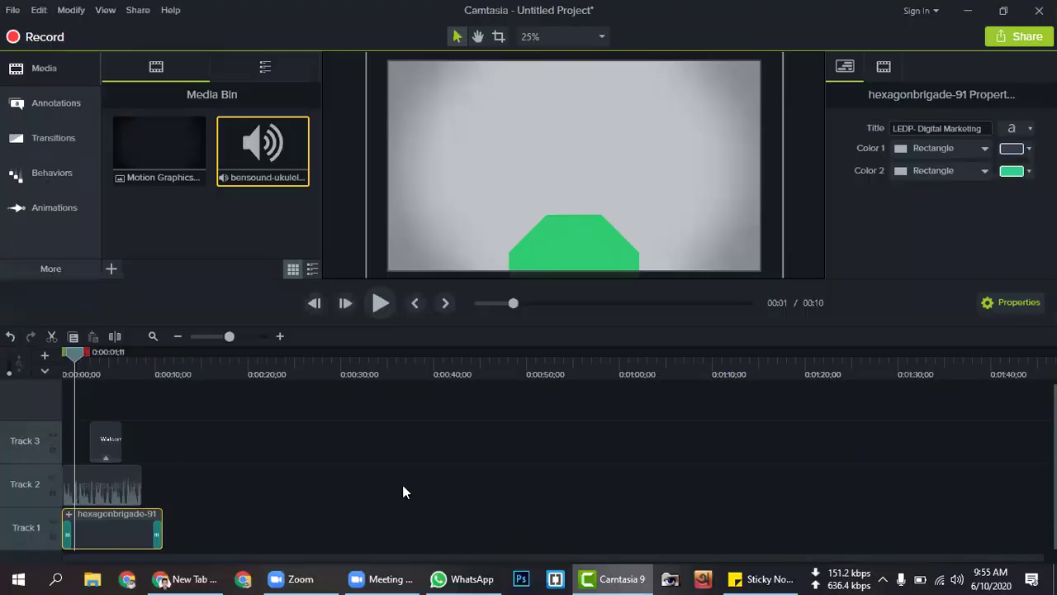
{"action": "left_click_drag", "start_coordinate": [72, 357], "coordinate": [58, 363]}
Switch to Chrome, search Google Images for "ict logo png" in the empty tab and look through the results.
{"action": "left_click", "coordinate": [187, 579]}
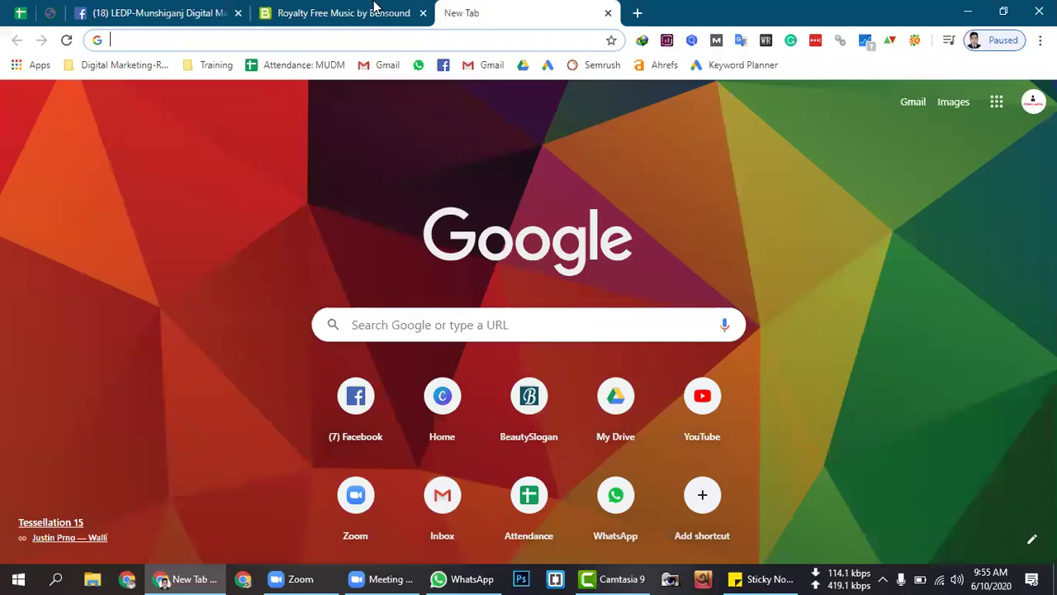
{"action": "key", "text": "ctrl+l"}
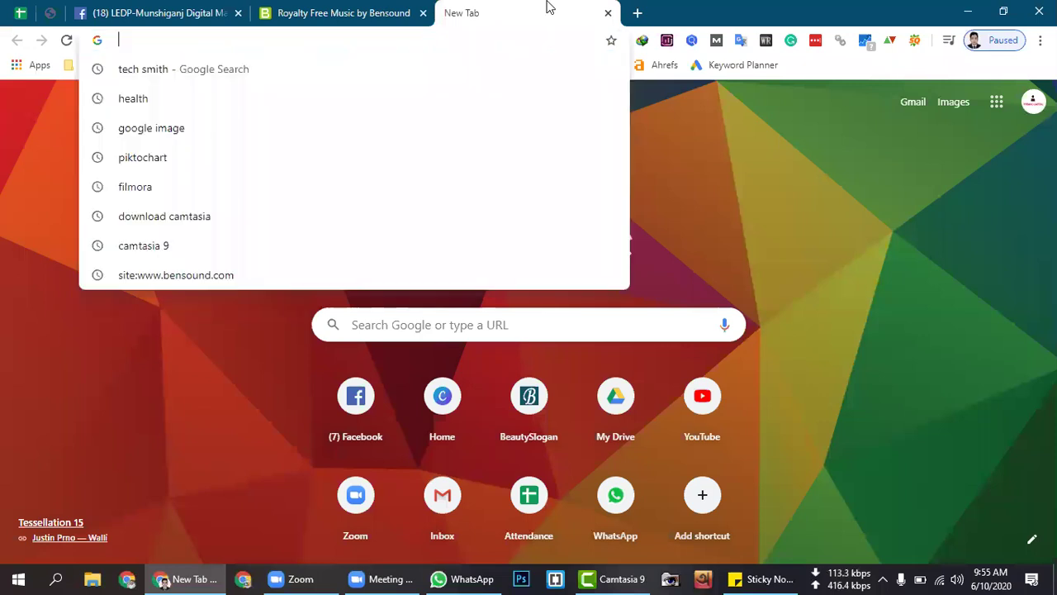
{"action": "type", "text": "ict "}
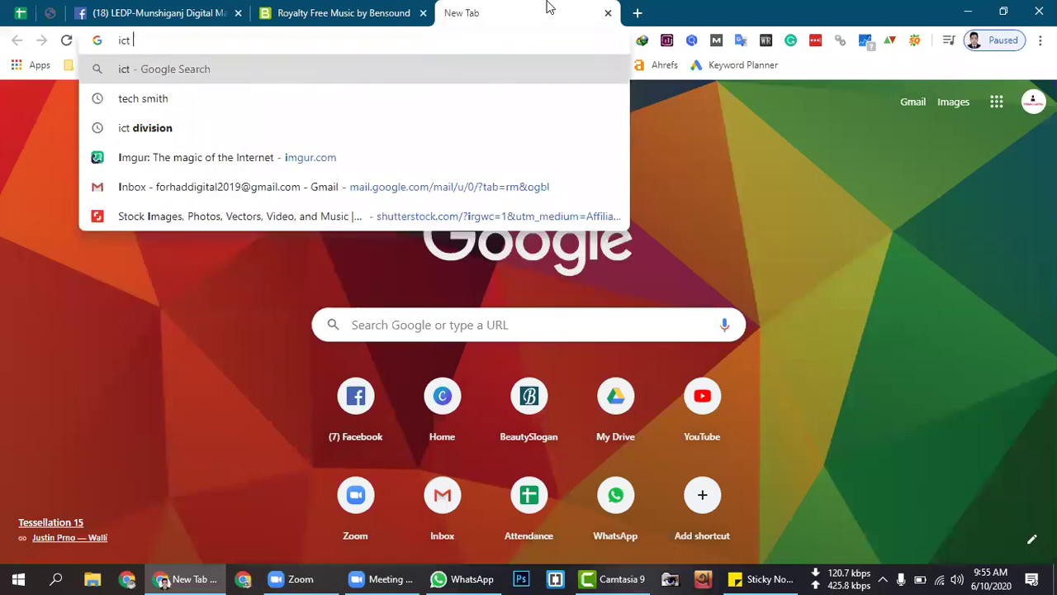
{"action": "type", "text": "lo"}
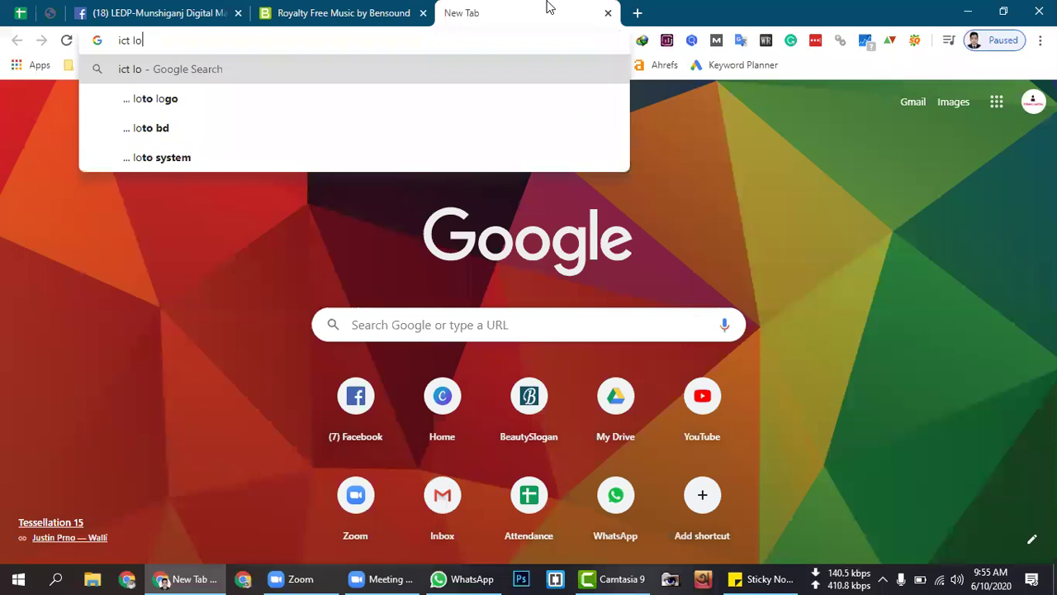
{"action": "type", "text": "go "}
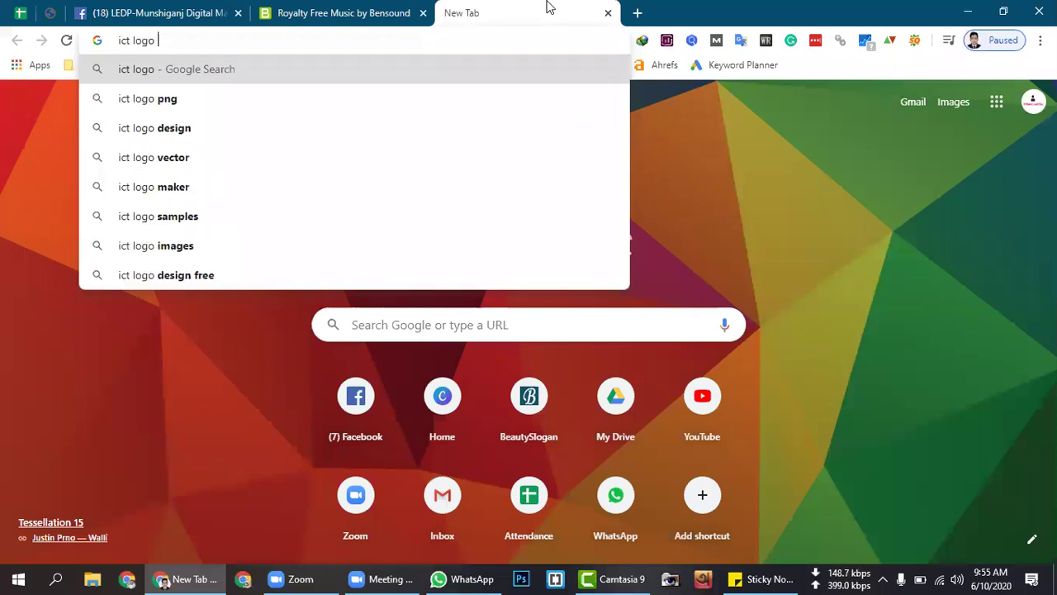
{"action": "type", "text": "png"}
{"action": "key", "text": "Return"}
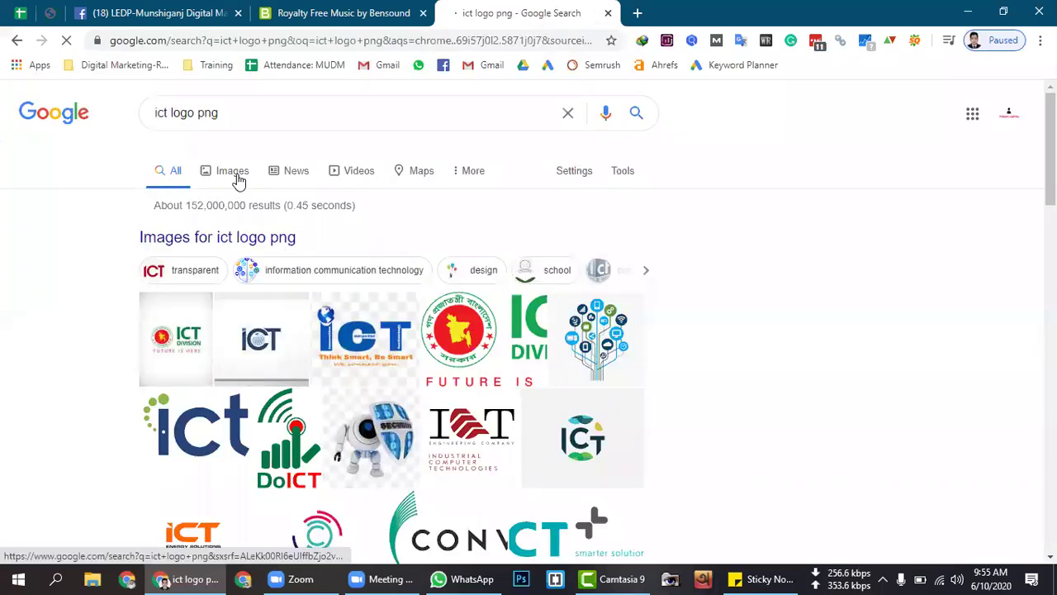
{"action": "left_click", "coordinate": [238, 178]}
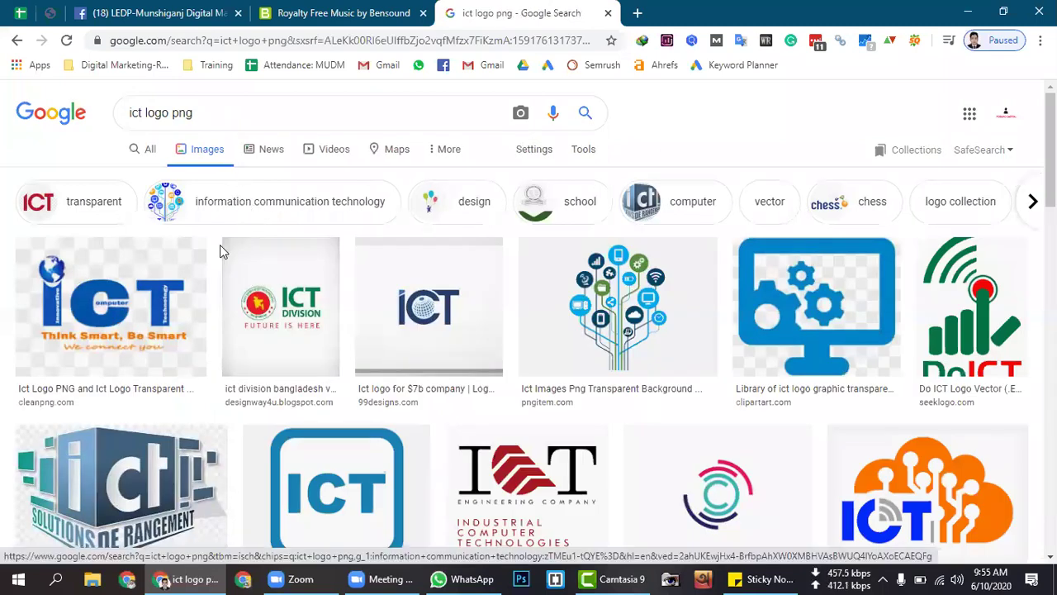
{"action": "scroll", "coordinate": [220, 246], "scroll_direction": "down", "scroll_amount": 3}
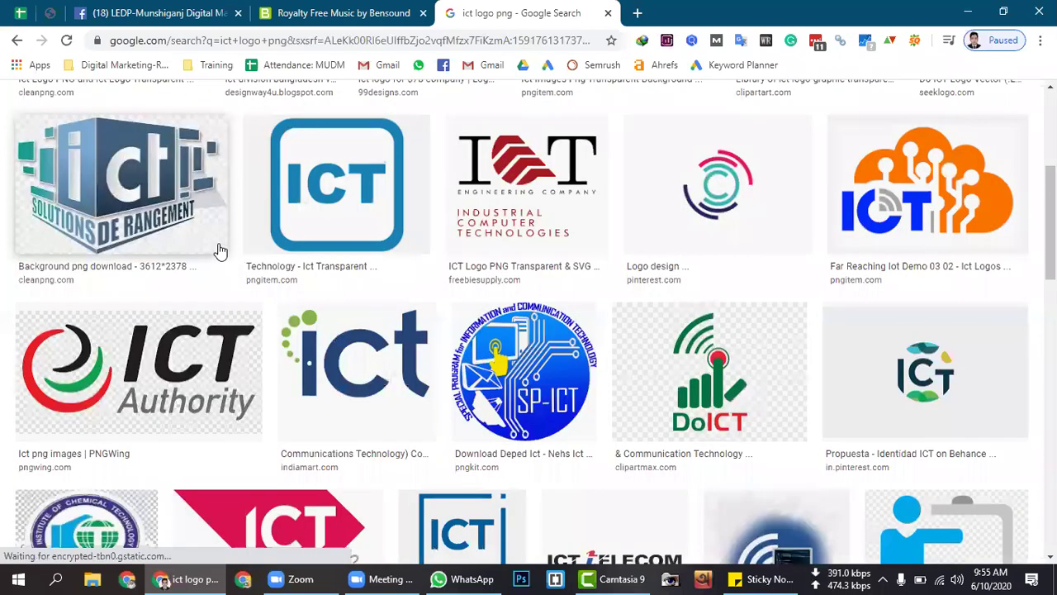
Return to the first "ict logo png" image results and preview the ICT Division Bangladesh logo.
{"action": "scroll", "coordinate": [220, 250], "scroll_direction": "up", "scroll_amount": 3}
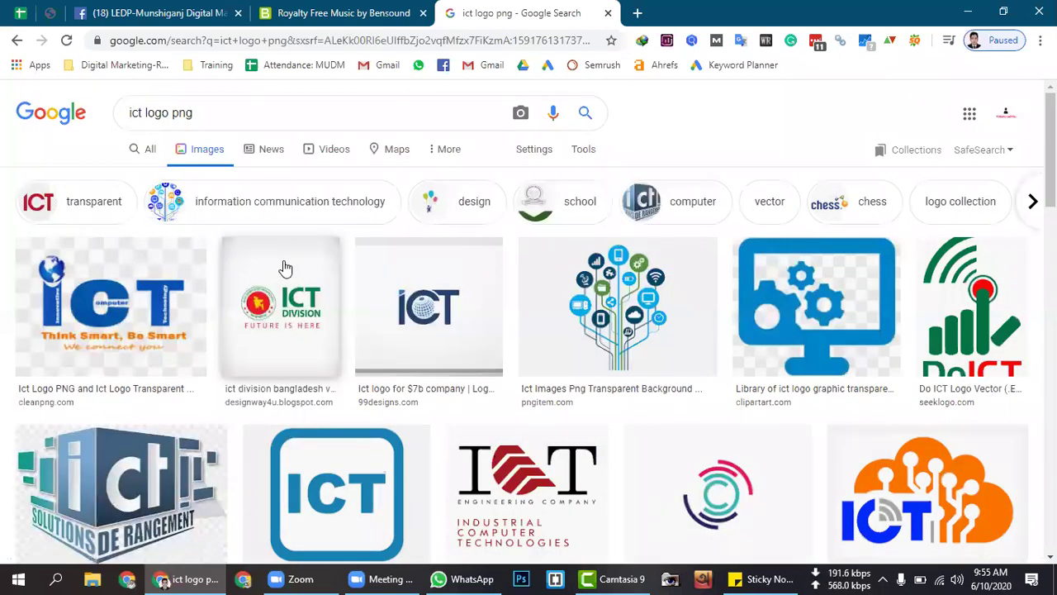
{"action": "left_click", "coordinate": [283, 262]}
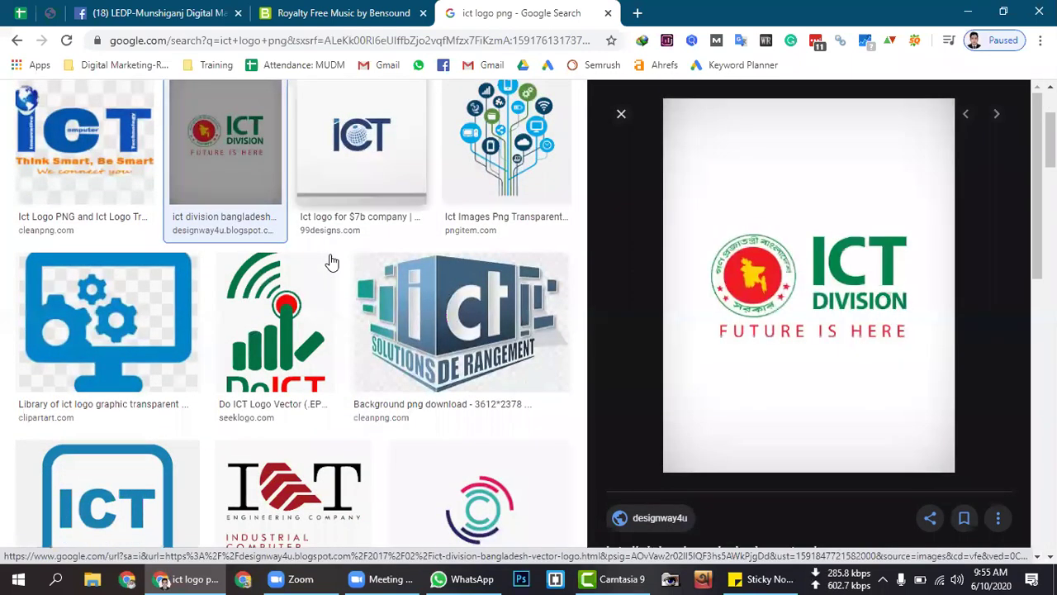
{"action": "scroll", "coordinate": [332, 262], "scroll_direction": "down", "scroll_amount": 3}
Search Google Images for "ledp logo png".
{"action": "scroll", "coordinate": [306, 277], "scroll_direction": "up", "scroll_amount": 5}
{"action": "scroll", "coordinate": [306, 277], "scroll_direction": "up", "scroll_amount": 1}
{"action": "double_click", "coordinate": [136, 112]}
{"action": "type", "text": "ledp logo png"}
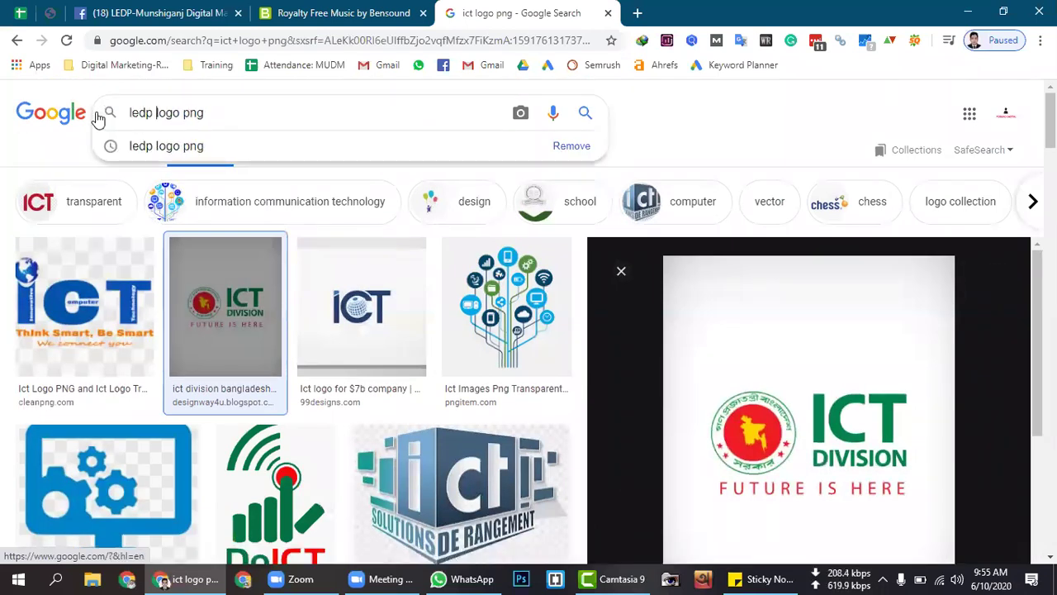
{"action": "key", "text": "Return"}
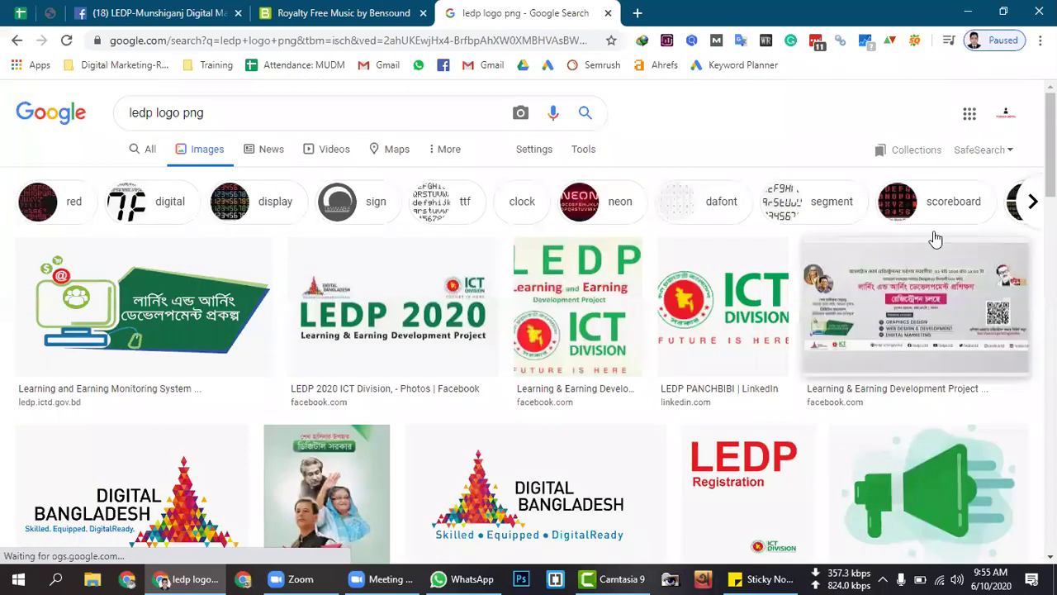
Find the green Learning & Earning Development Project logo with the computer graphic and save it as logo.png in Downloads.
{"action": "scroll", "coordinate": [956, 181], "scroll_direction": "down", "scroll_amount": 4}
{"action": "left_click", "coordinate": [956, 180]}
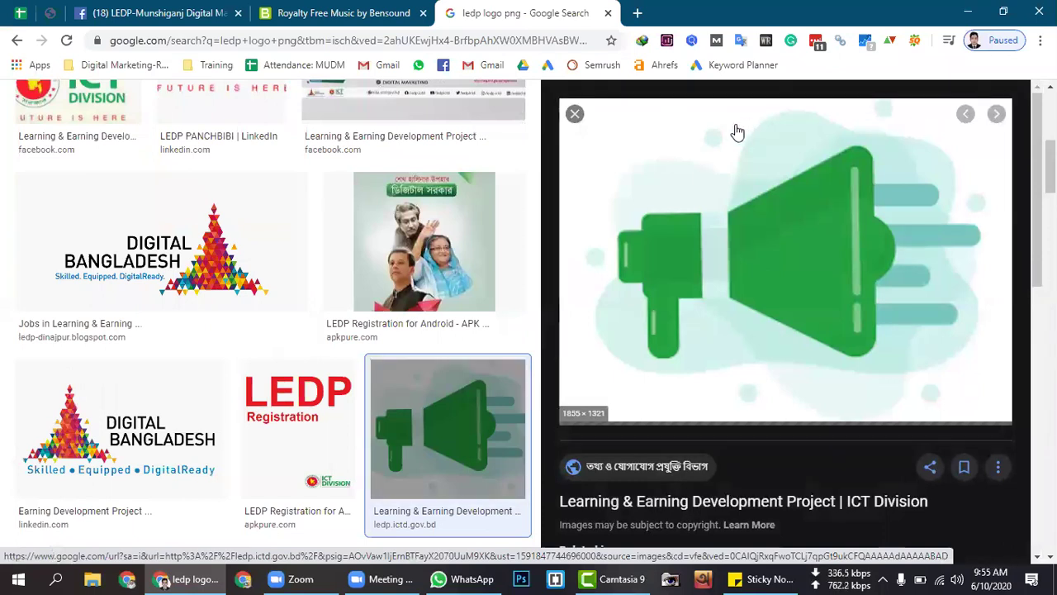
{"action": "key", "text": "Escape"}
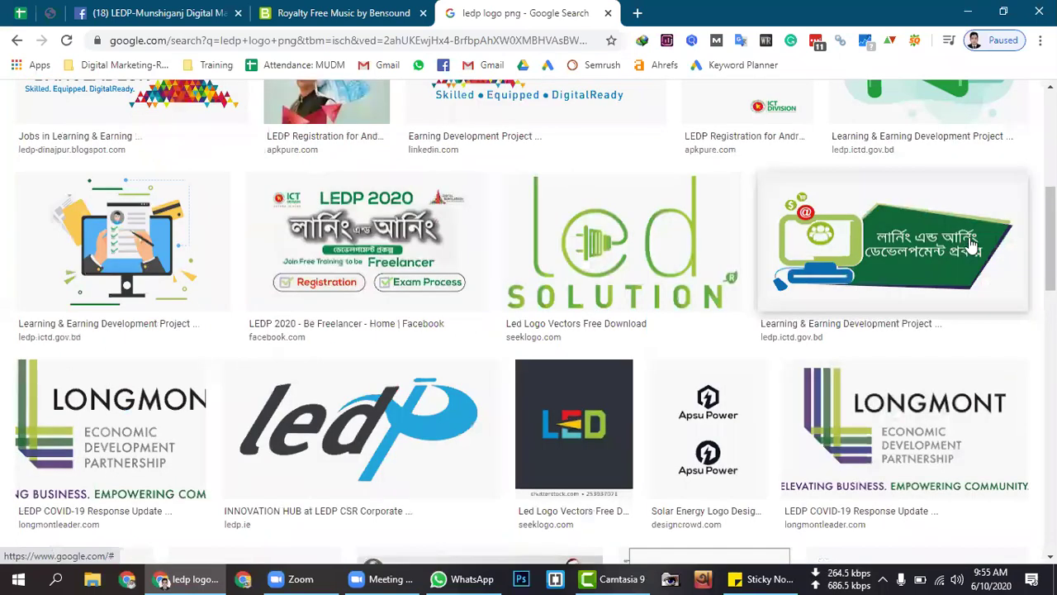
{"action": "left_click", "coordinate": [971, 198]}
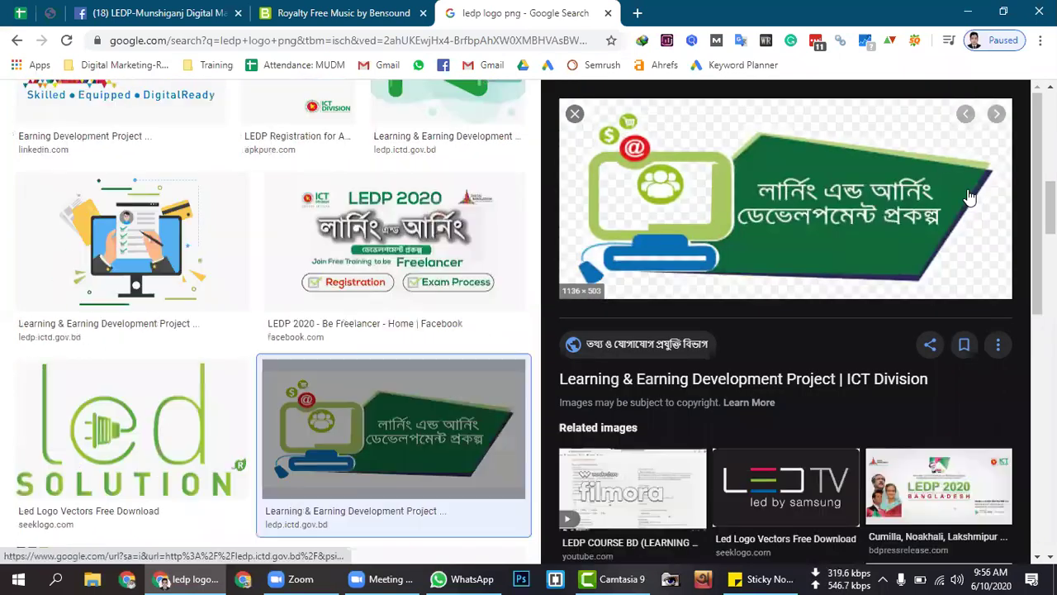
{"action": "right_click", "coordinate": [863, 199]}
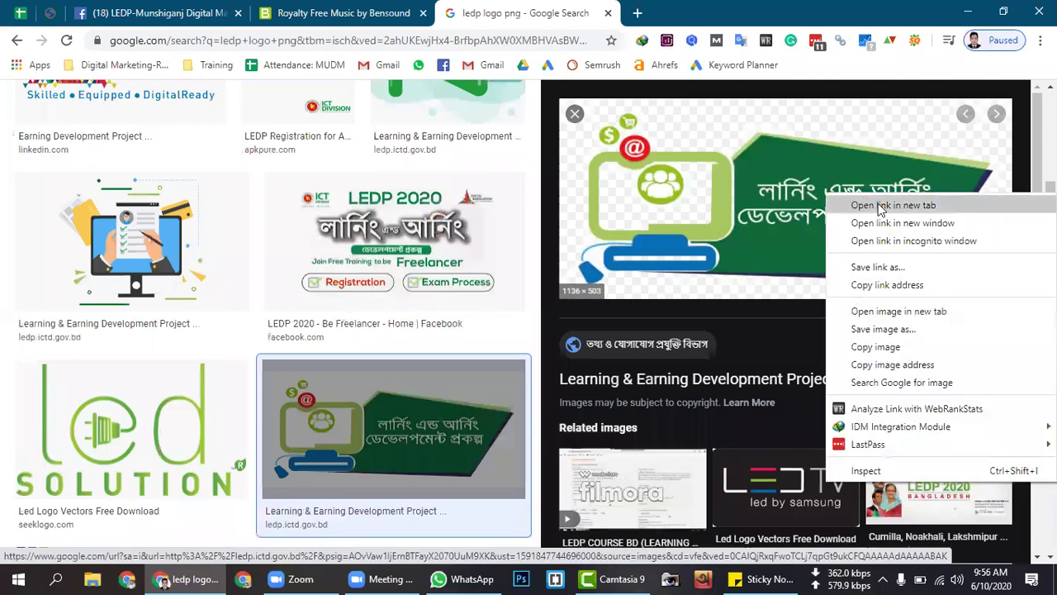
{"action": "left_click", "coordinate": [892, 330]}
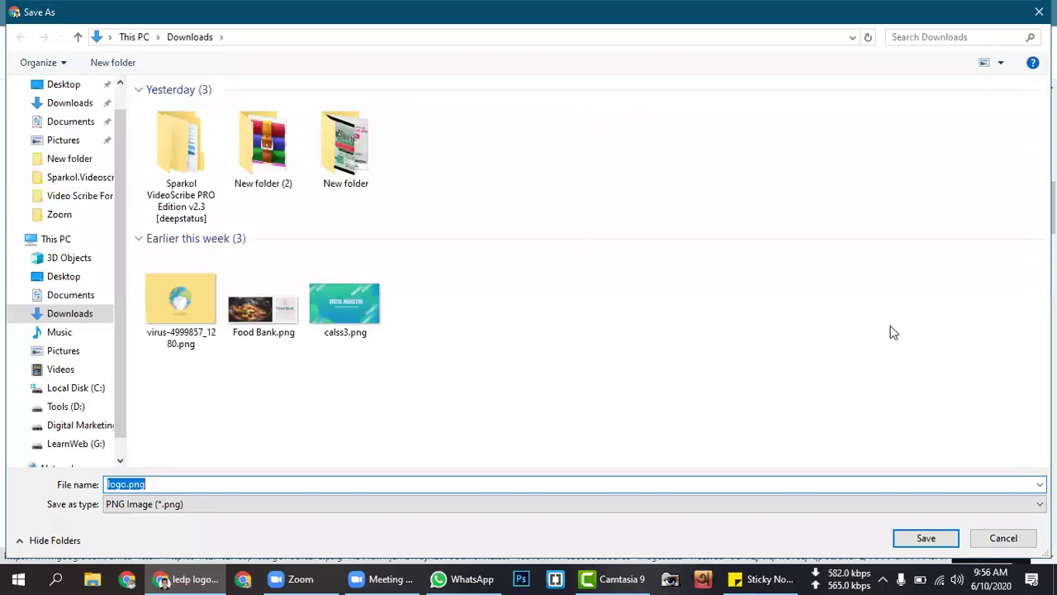
{"action": "left_click", "coordinate": [69, 102]}
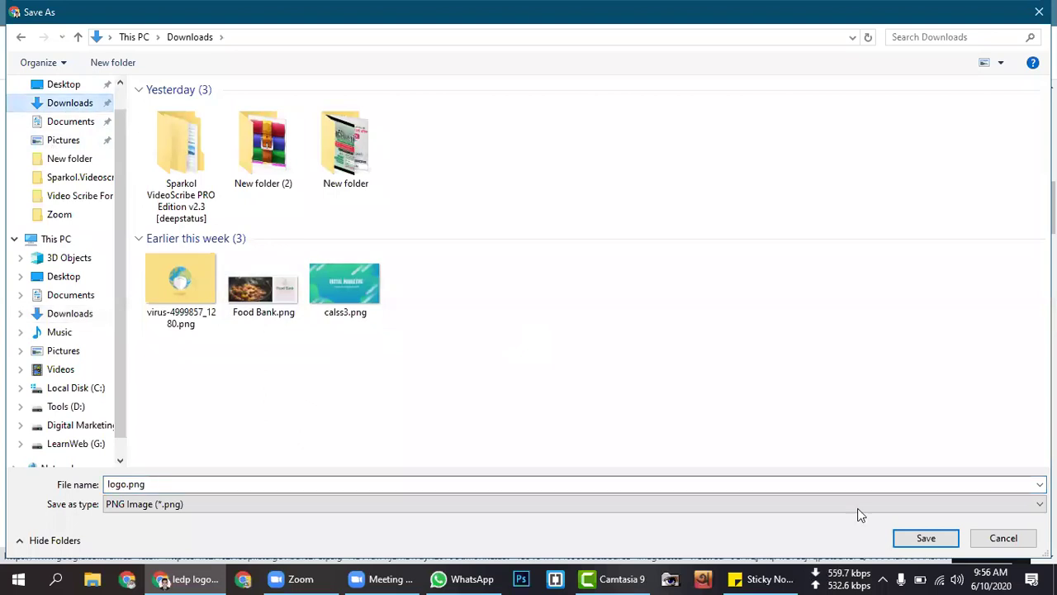
{"action": "left_click", "coordinate": [926, 537]}
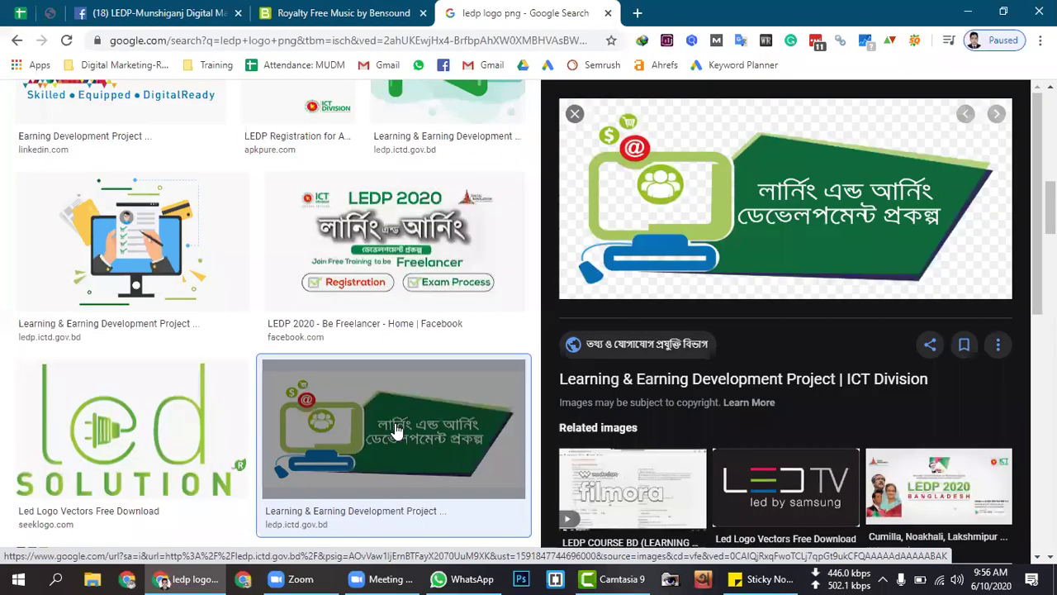
Switch to Camtasia and move the playhead to 0:00:04;20 on the timeline.
{"action": "scroll", "coordinate": [397, 430], "scroll_direction": "up", "scroll_amount": 2}
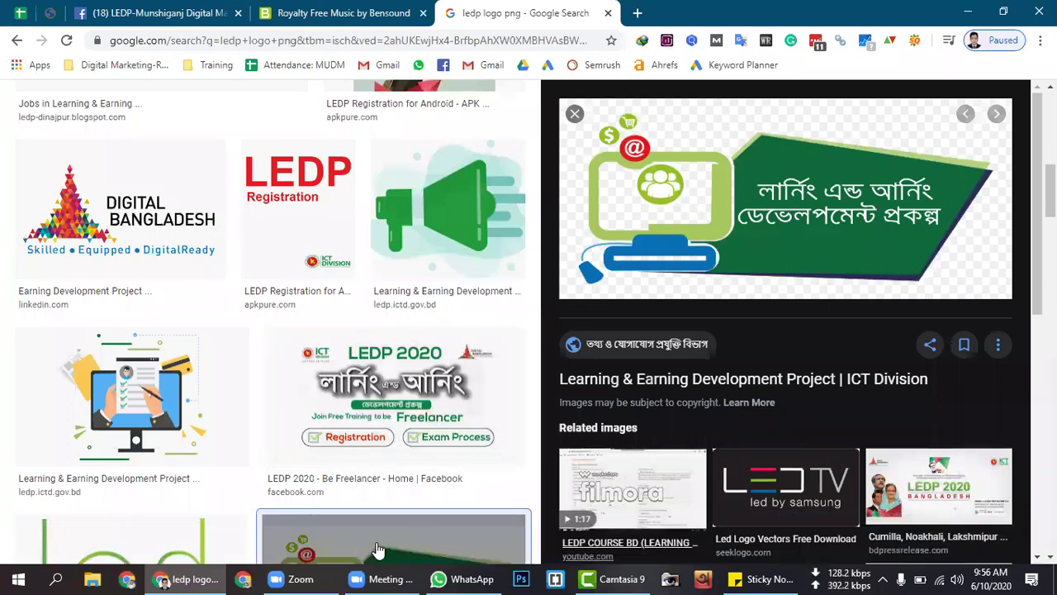
{"action": "left_click", "coordinate": [469, 578]}
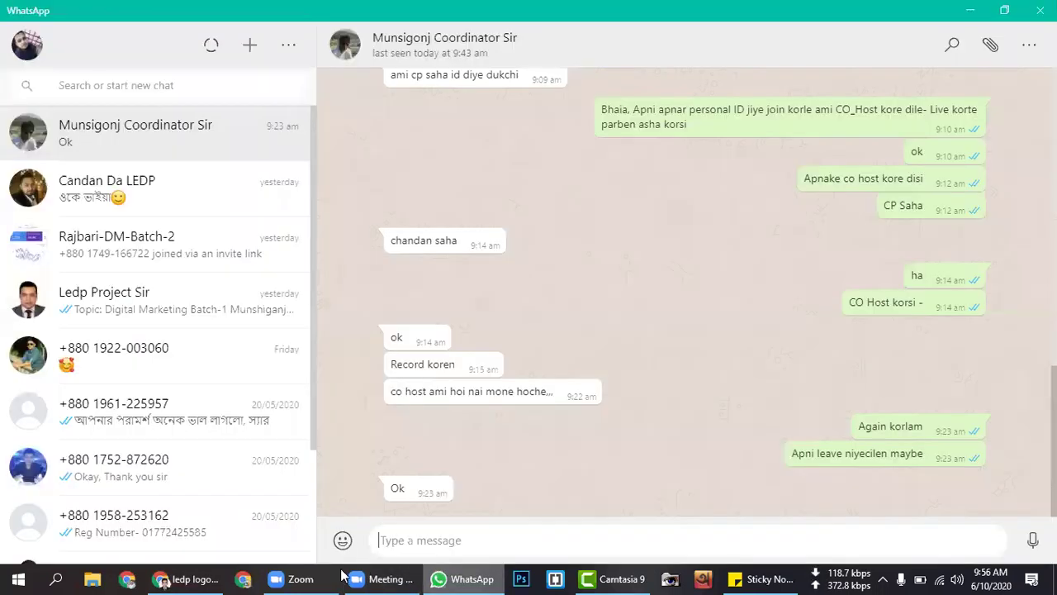
{"action": "left_click", "coordinate": [636, 578]}
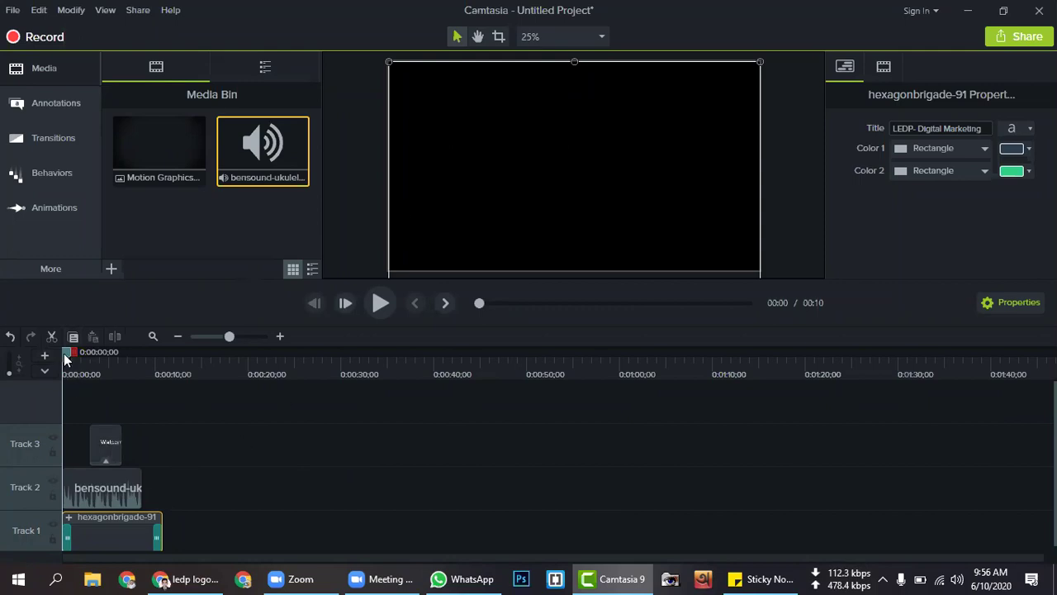
{"action": "left_click_drag", "start_coordinate": [64, 353], "coordinate": [105, 395]}
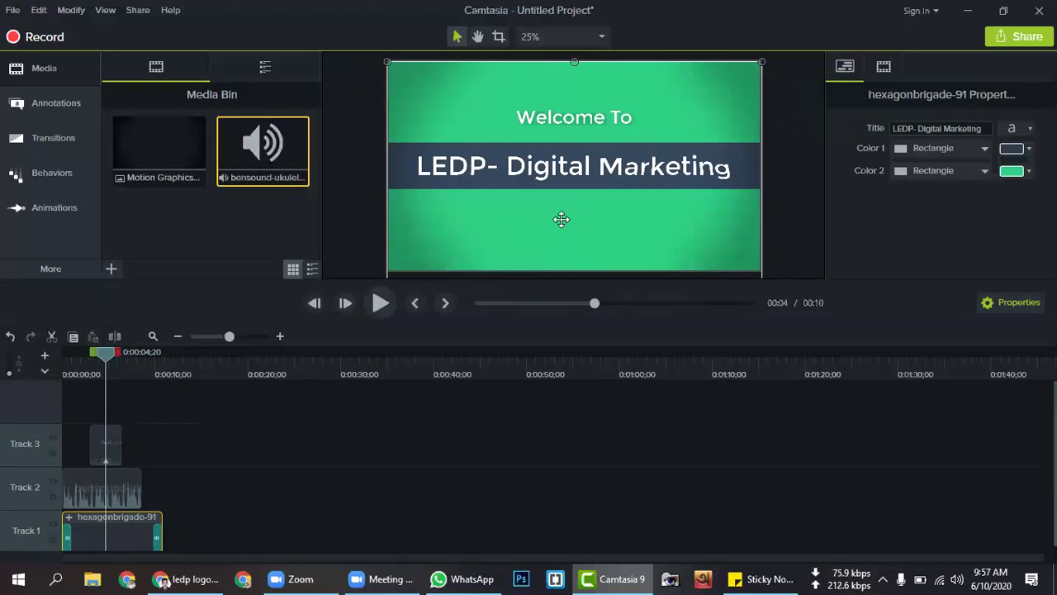
Import logo.png from the Downloads folder into the Media Bin.
{"action": "left_click", "coordinate": [112, 269]}
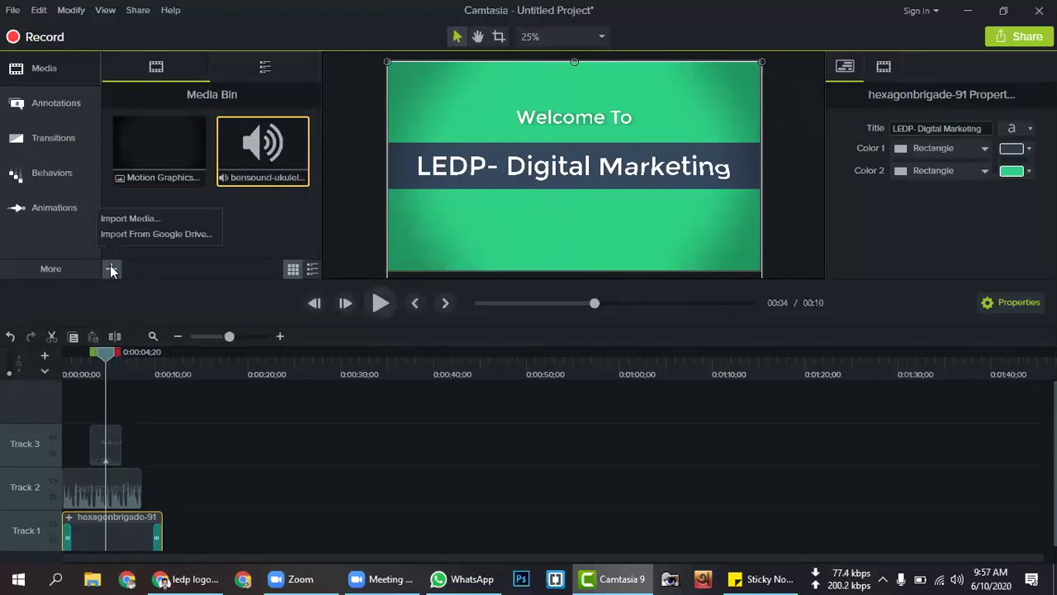
{"action": "left_click", "coordinate": [152, 219]}
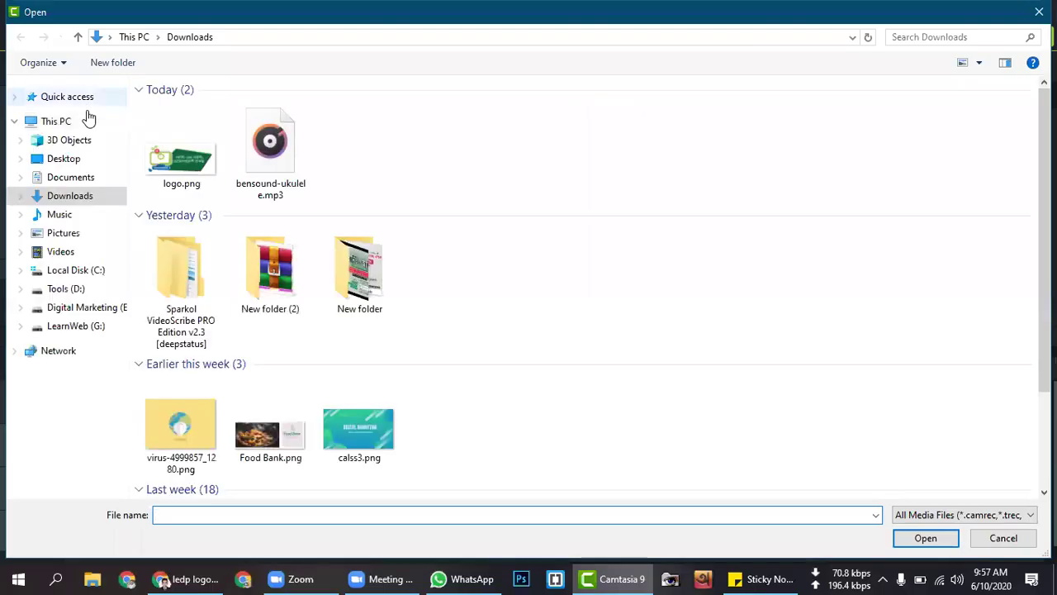
{"action": "left_click", "coordinate": [72, 140]}
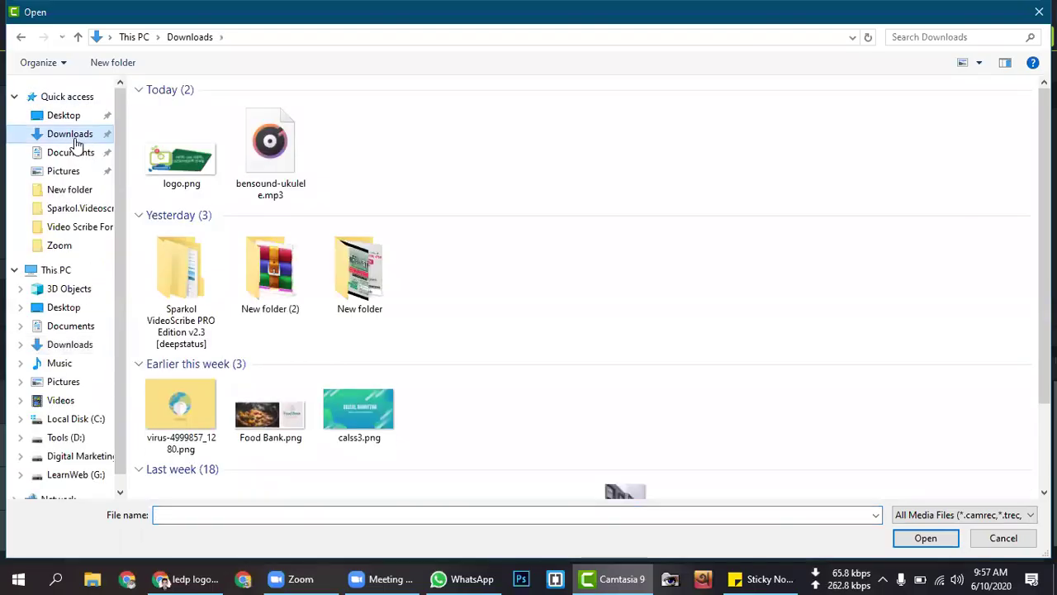
{"action": "left_click", "coordinate": [185, 166]}
{"action": "double_click", "coordinate": [185, 165]}
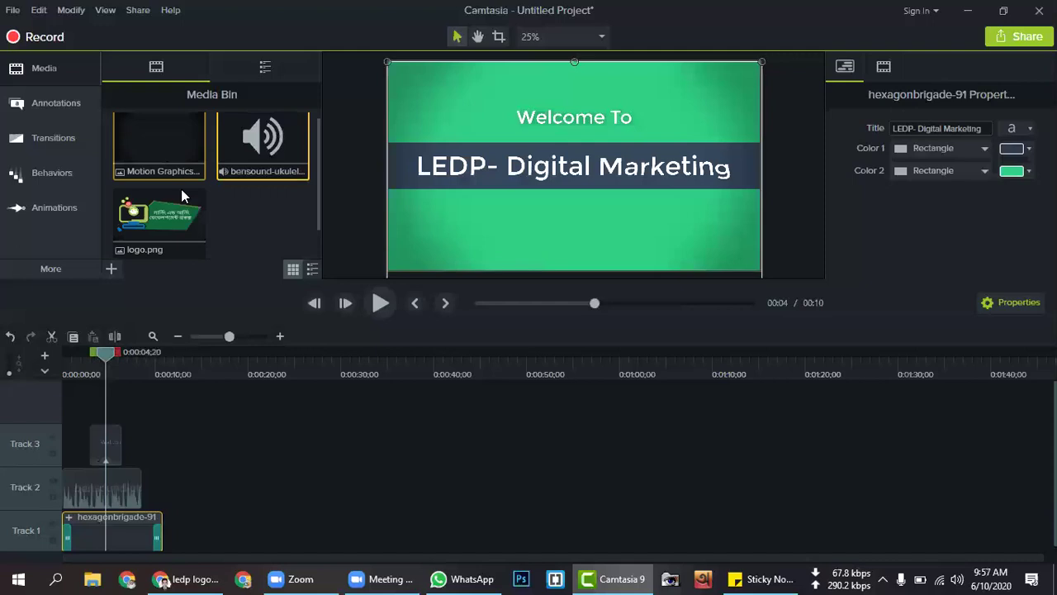
Preview logo.png from the Media Bin and place it on the canvas in the lower part of the intro, at the playhead.
{"action": "left_click", "coordinate": [168, 210]}
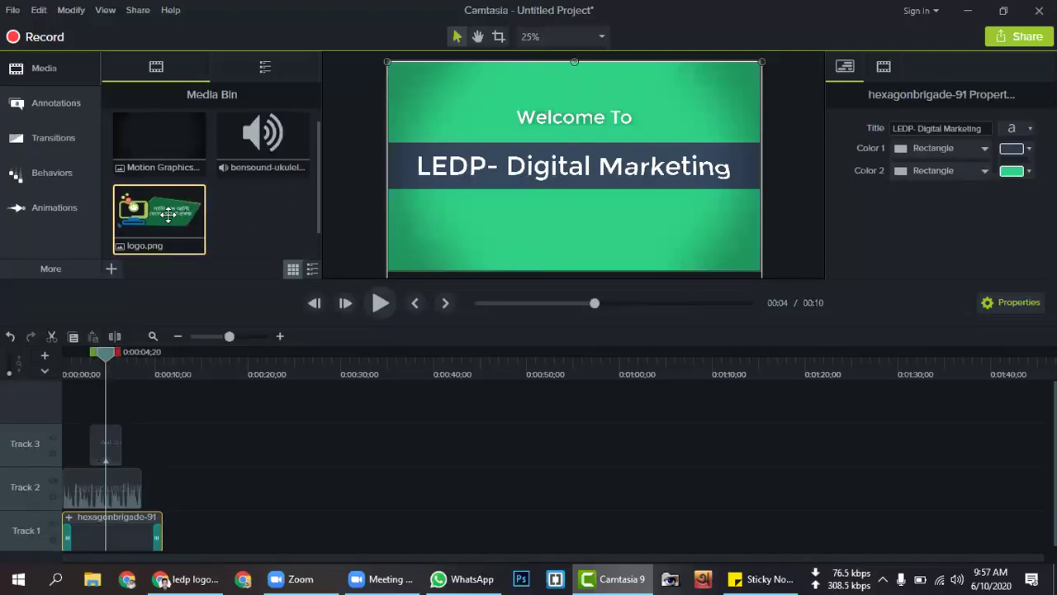
{"action": "double_click", "coordinate": [167, 214]}
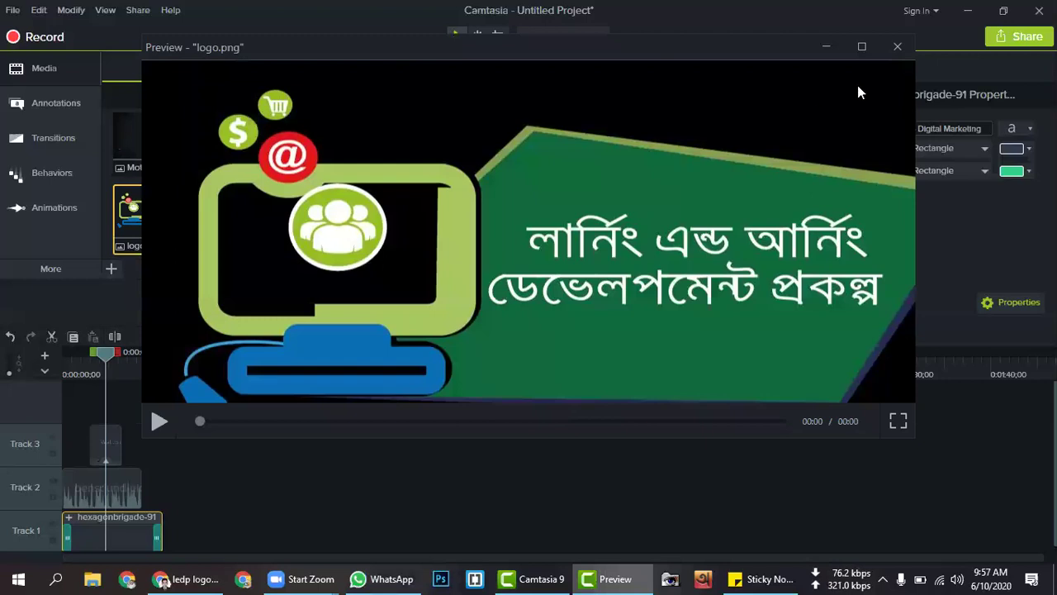
{"action": "left_click", "coordinate": [898, 47]}
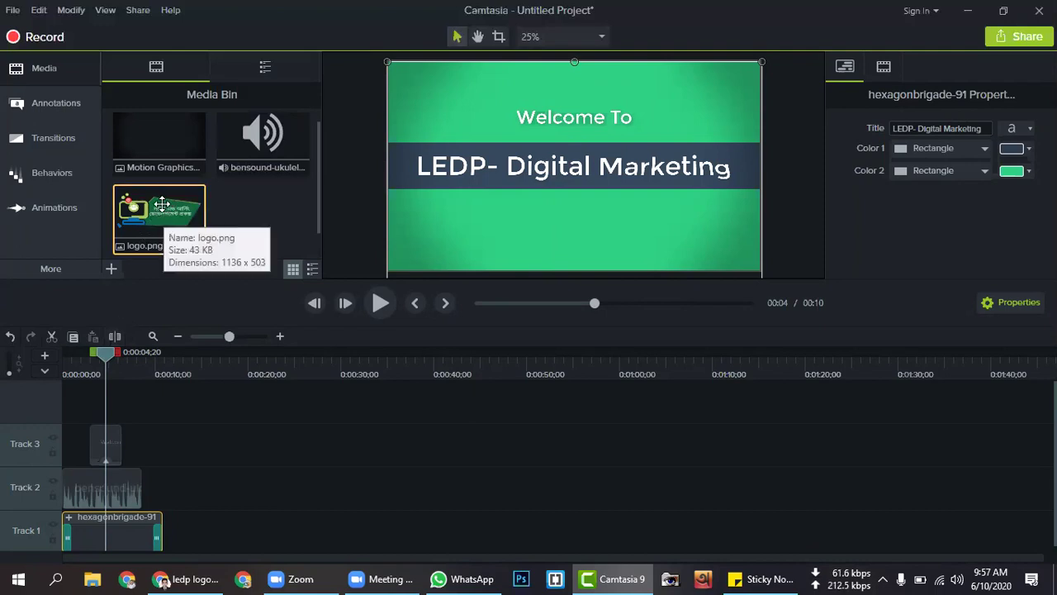
{"action": "left_click_drag", "start_coordinate": [157, 206], "coordinate": [542, 211]}
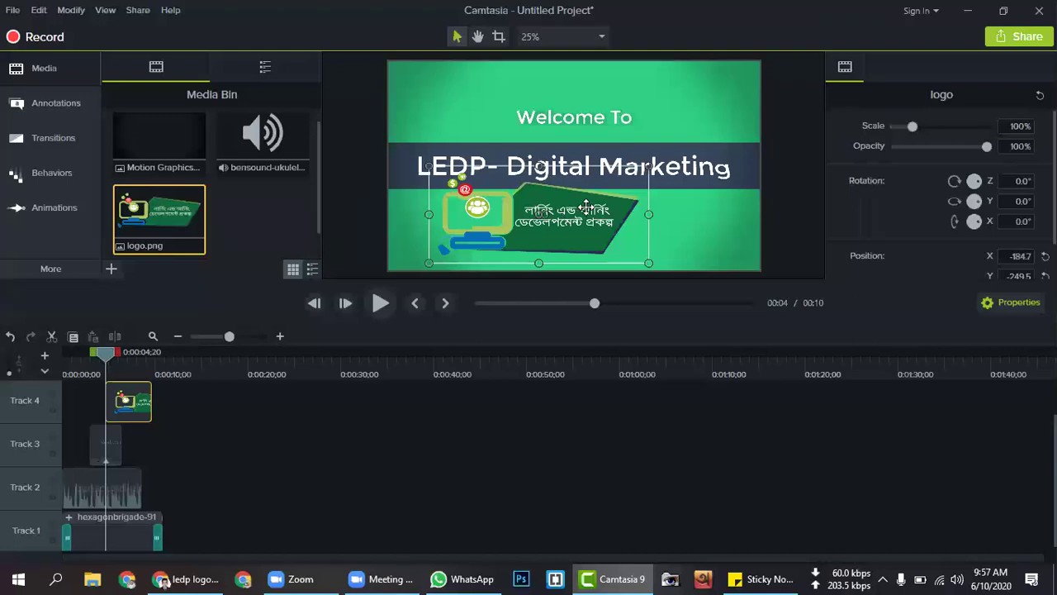
Delete the placed logo from the canvas and add logo.png to the timeline again at the playhead.
{"action": "left_click_drag", "start_coordinate": [613, 211], "coordinate": [620, 215]}
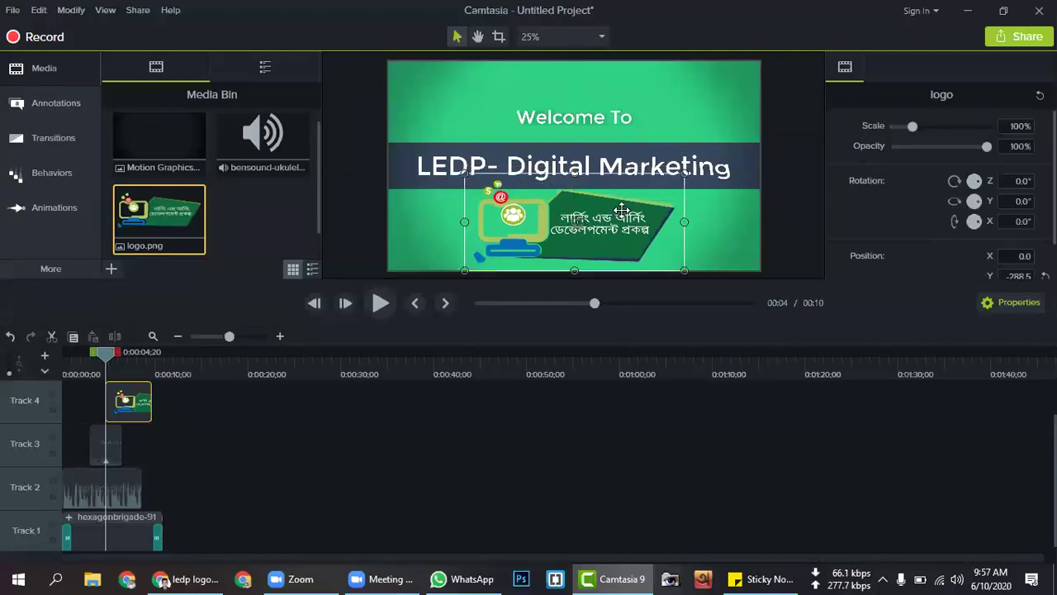
{"action": "key", "text": "Delete"}
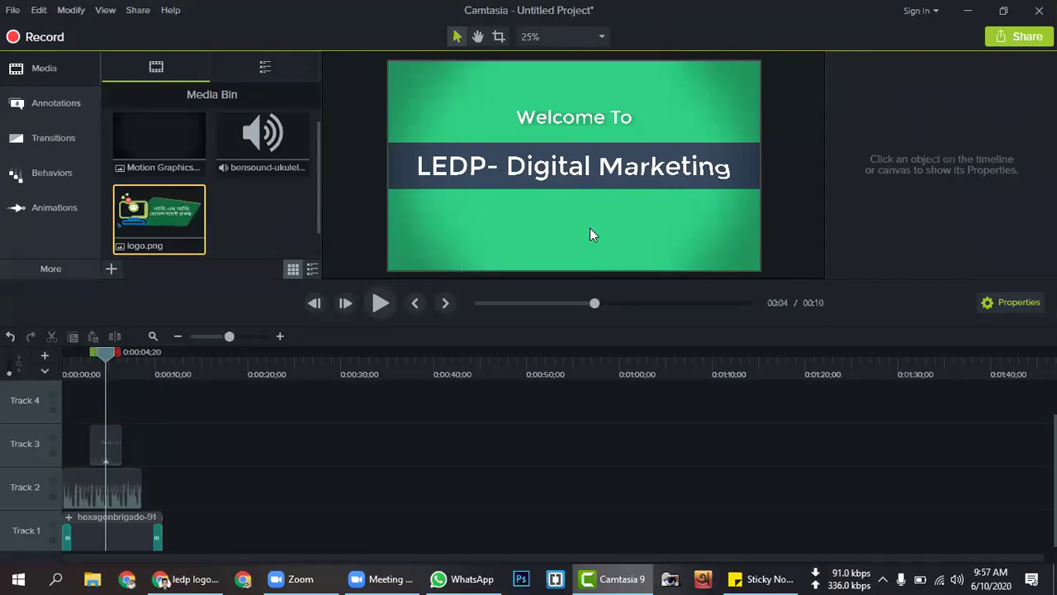
{"action": "right_click", "coordinate": [166, 211]}
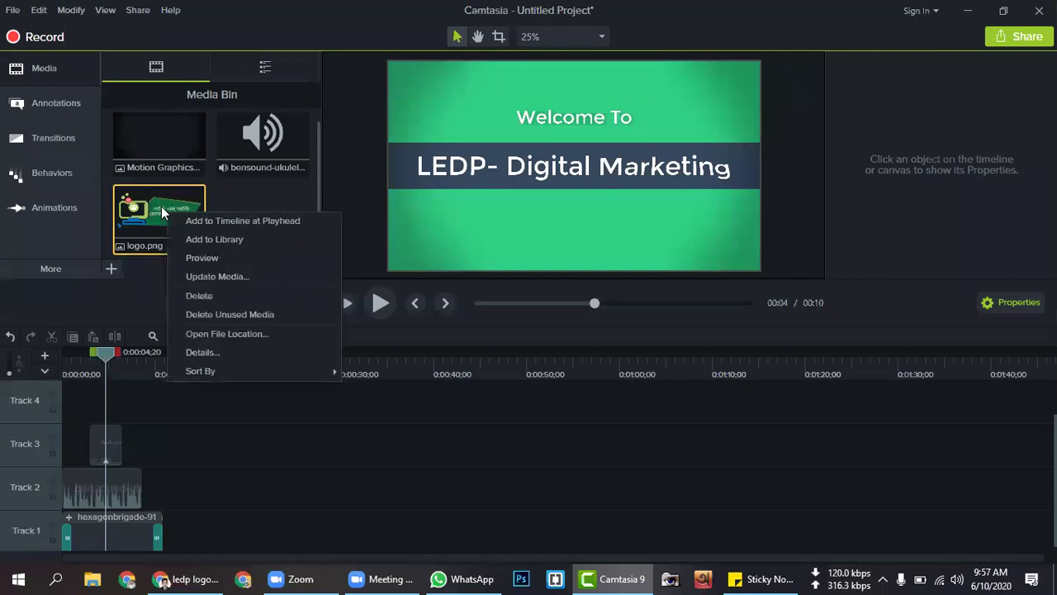
{"action": "left_click", "coordinate": [257, 222]}
Scale the logo down to about 50% and centre it horizontally below the "LEDP- Digital Marketing" title bar.
{"action": "left_click_drag", "start_coordinate": [635, 124], "coordinate": [636, 246]}
{"action": "left_click_drag", "start_coordinate": [685, 188], "coordinate": [611, 206]}
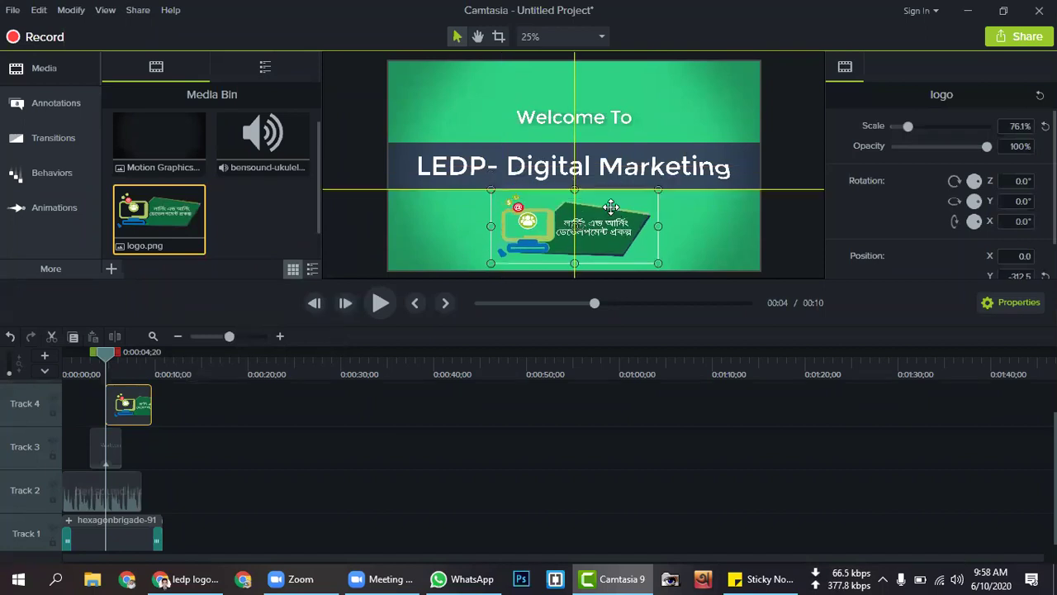
{"action": "left_click_drag", "start_coordinate": [492, 191], "coordinate": [538, 203]}
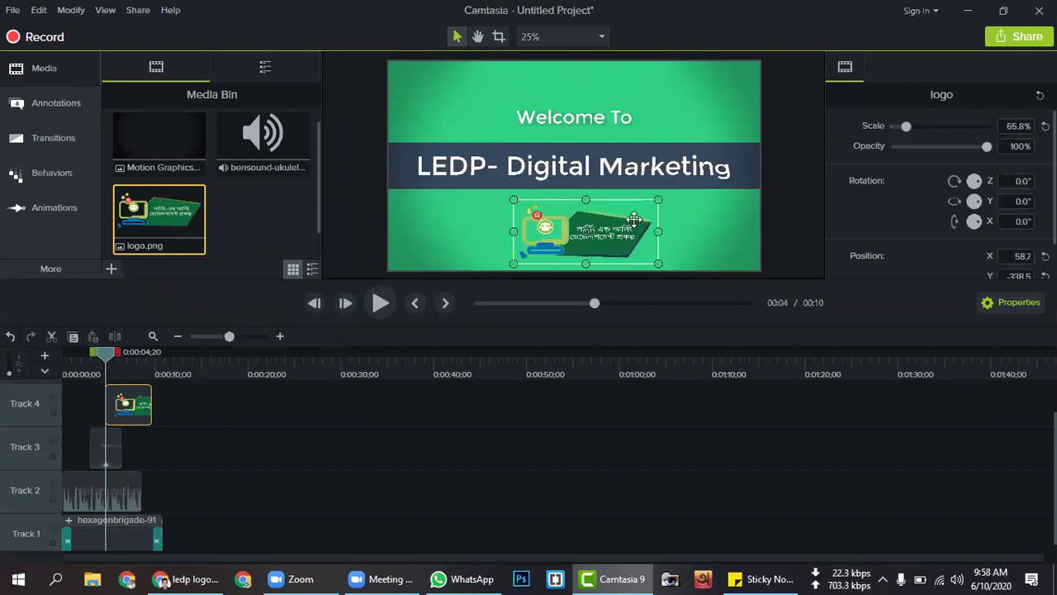
{"action": "left_click_drag", "start_coordinate": [633, 224], "coordinate": [619, 214]}
{"action": "left_click_drag", "start_coordinate": [644, 253], "coordinate": [612, 238]}
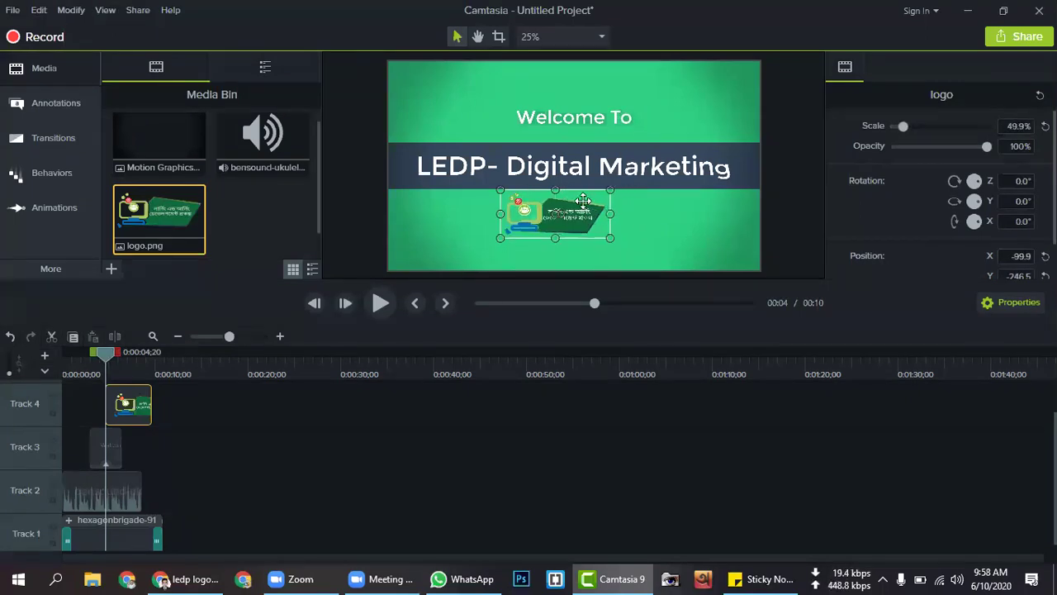
{"action": "left_click_drag", "start_coordinate": [601, 203], "coordinate": [594, 210]}
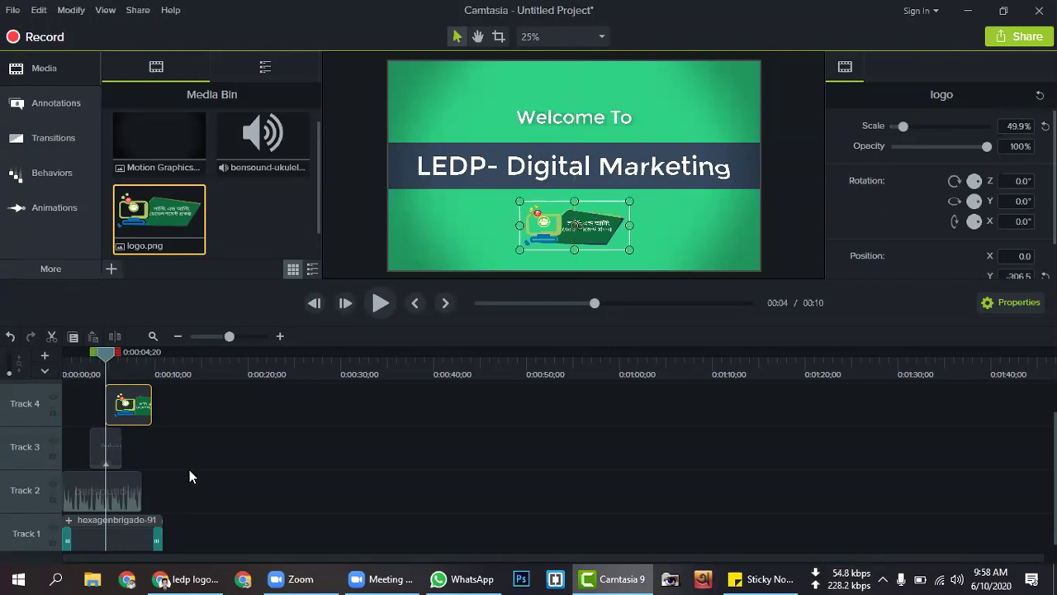
Check on the timeline when the logo appears relative to the animated title, from the start to about 5 seconds.
{"action": "left_click", "coordinate": [171, 454]}
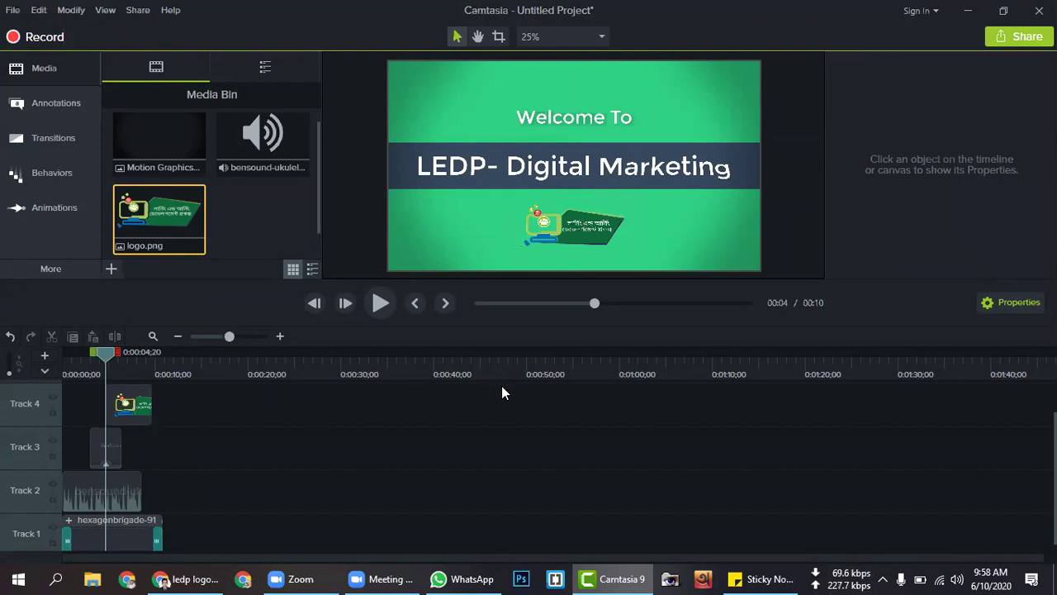
{"action": "left_click", "coordinate": [595, 223]}
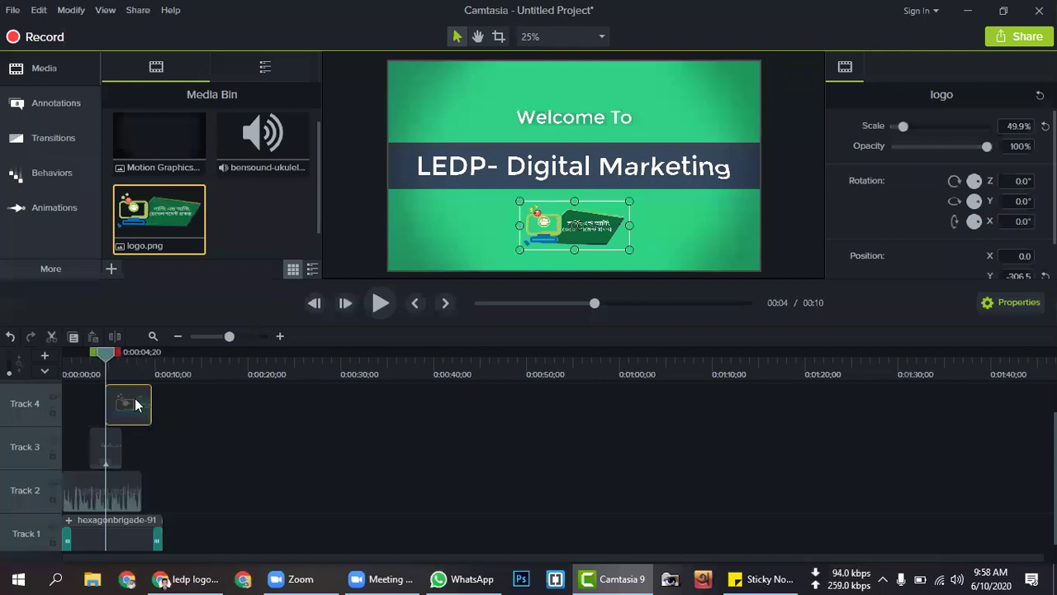
{"action": "left_click_drag", "start_coordinate": [136, 209], "coordinate": [191, 415]}
{"action": "left_click", "coordinate": [192, 393]}
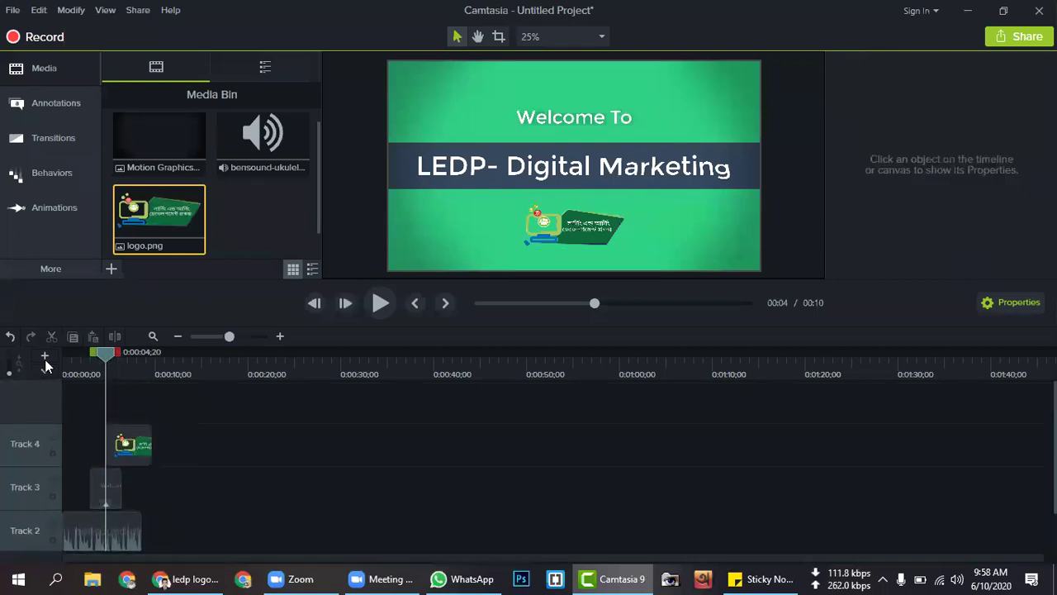
{"action": "key", "text": "ctrl+Home"}
{"action": "left_click", "coordinate": [135, 443]}
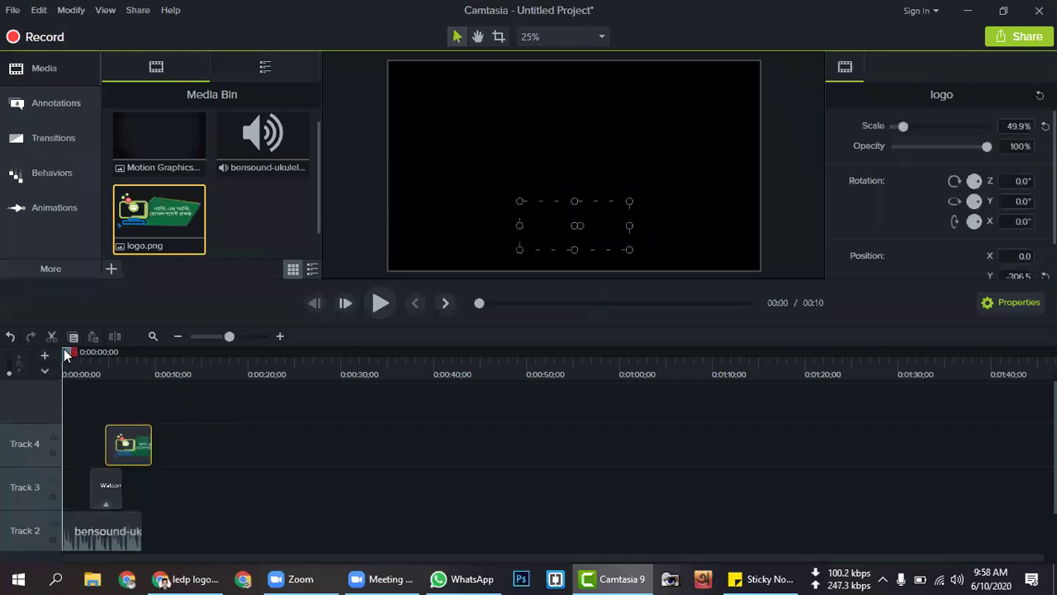
{"action": "left_click", "coordinate": [115, 368]}
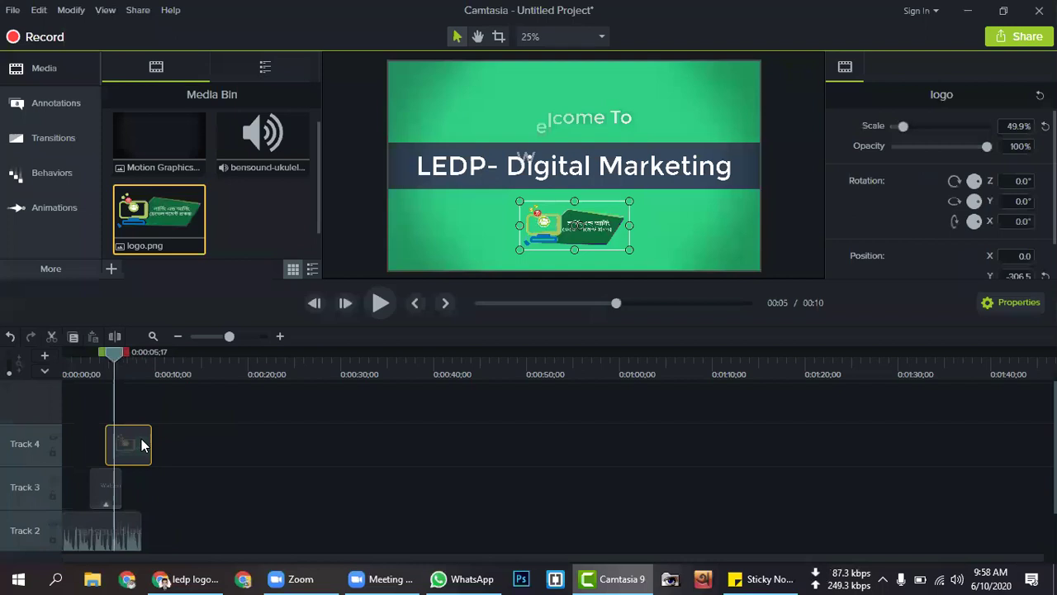
{"action": "left_click_drag", "start_coordinate": [115, 364], "coordinate": [103, 364]}
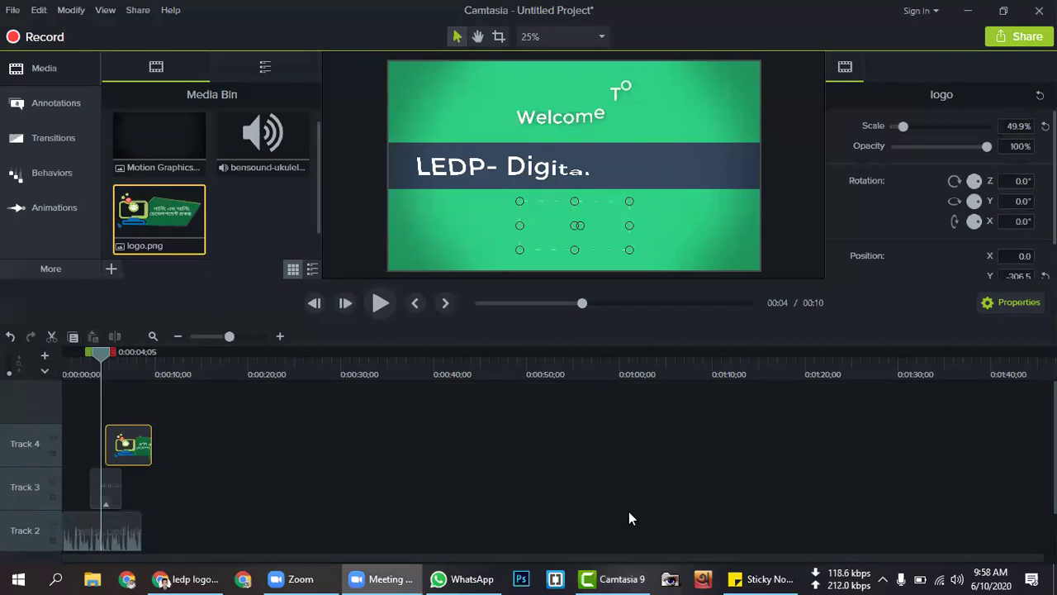
{"action": "left_click", "coordinate": [655, 462]}
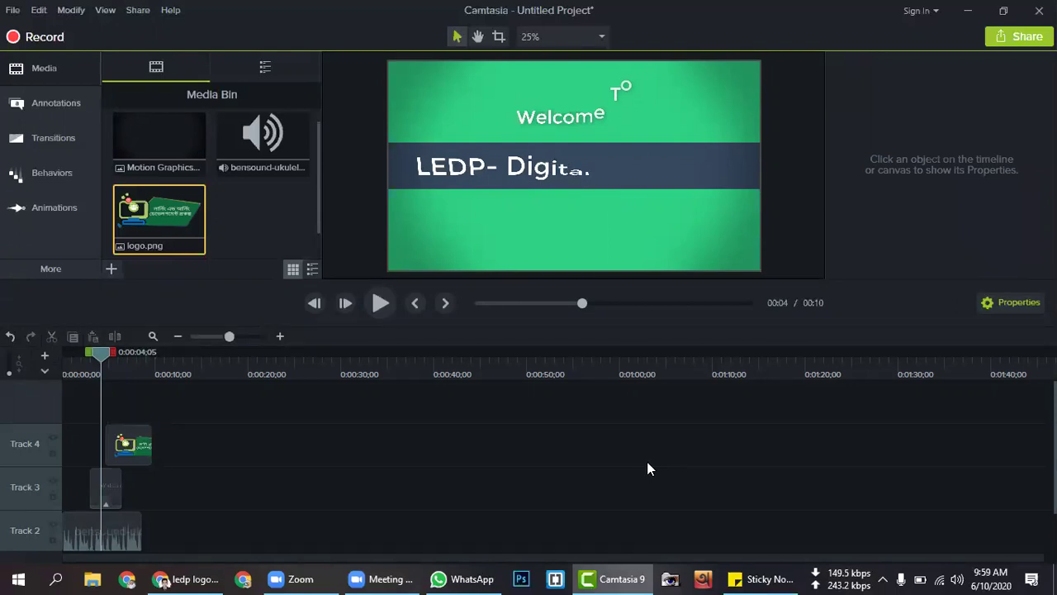
Enlarge the preview area above the timeline and zoom the canvas to 35%.
{"action": "scroll", "coordinate": [193, 476], "scroll_direction": "down", "scroll_amount": 1}
{"action": "scroll", "coordinate": [193, 477], "scroll_direction": "up", "scroll_amount": 1}
{"action": "left_click_drag", "start_coordinate": [493, 255], "coordinate": [496, 296]}
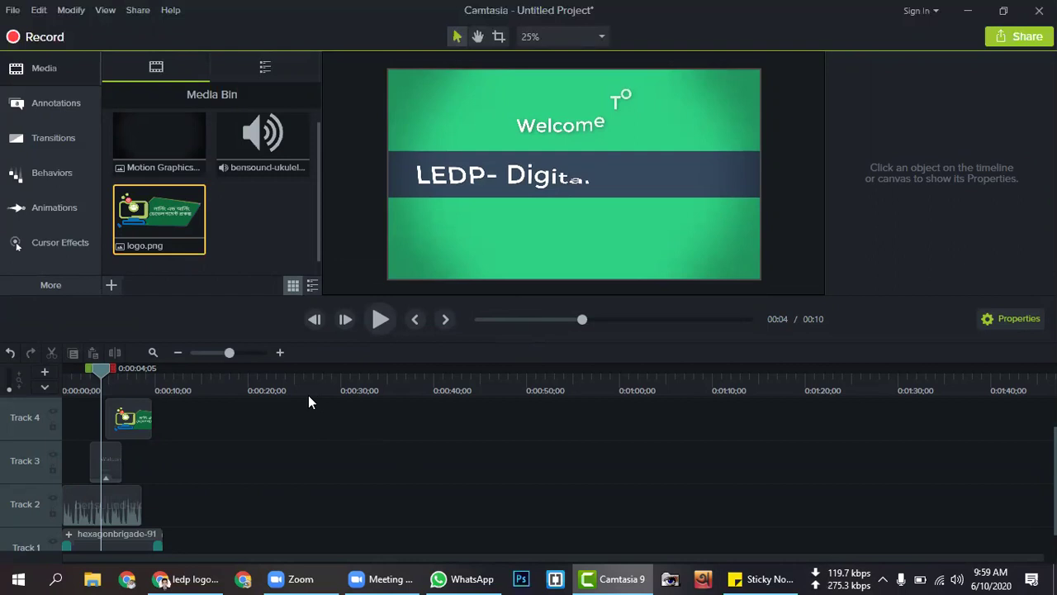
{"action": "scroll", "coordinate": [678, 217], "scroll_direction": "up", "scroll_amount": 2}
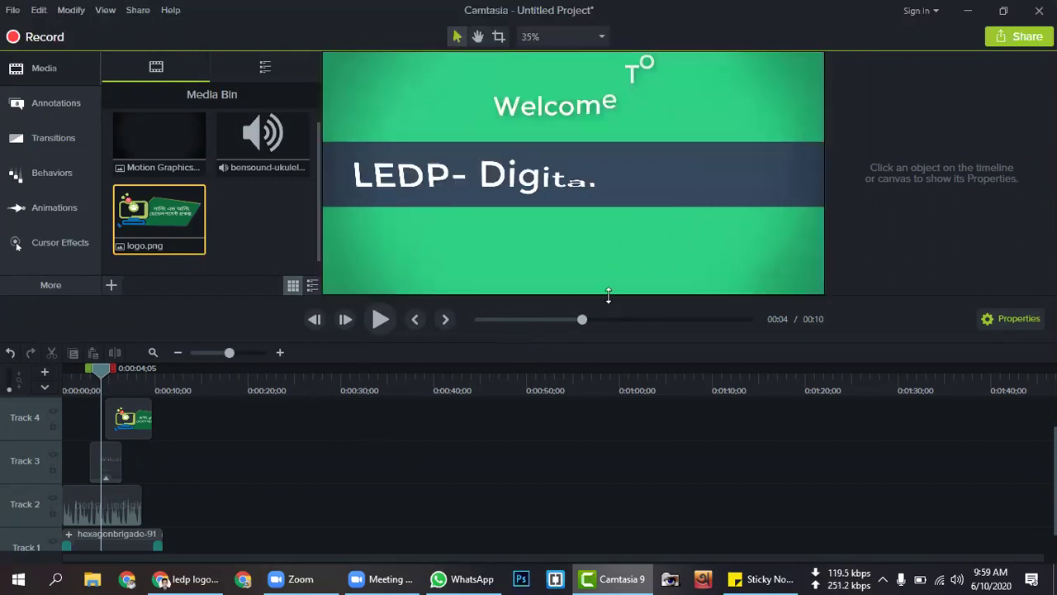
{"action": "left_click_drag", "start_coordinate": [619, 297], "coordinate": [619, 309]}
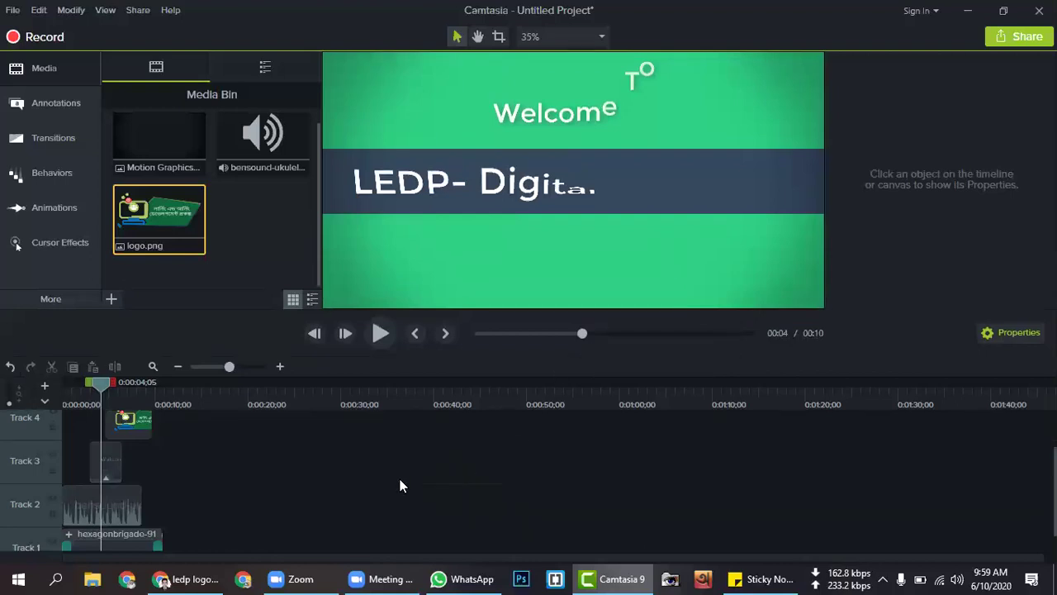
{"action": "scroll", "coordinate": [170, 462], "scroll_direction": "up", "scroll_amount": 2}
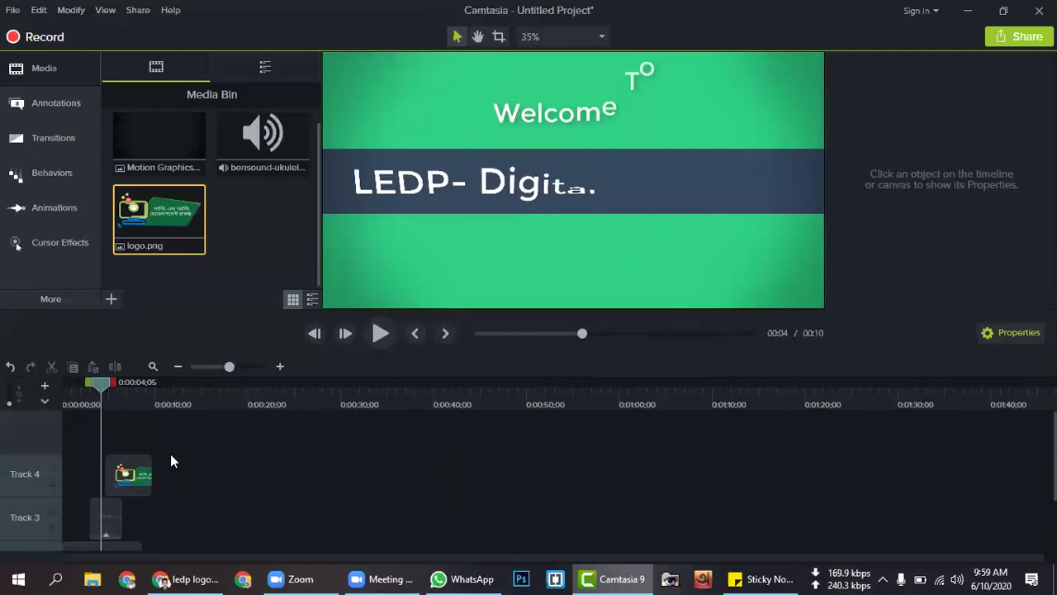
Inspect the clips on the tracks one by one: logo, title background, music and welcome text.
{"action": "left_click", "coordinate": [142, 469]}
{"action": "scroll", "coordinate": [127, 509], "scroll_direction": "down", "scroll_amount": 3}
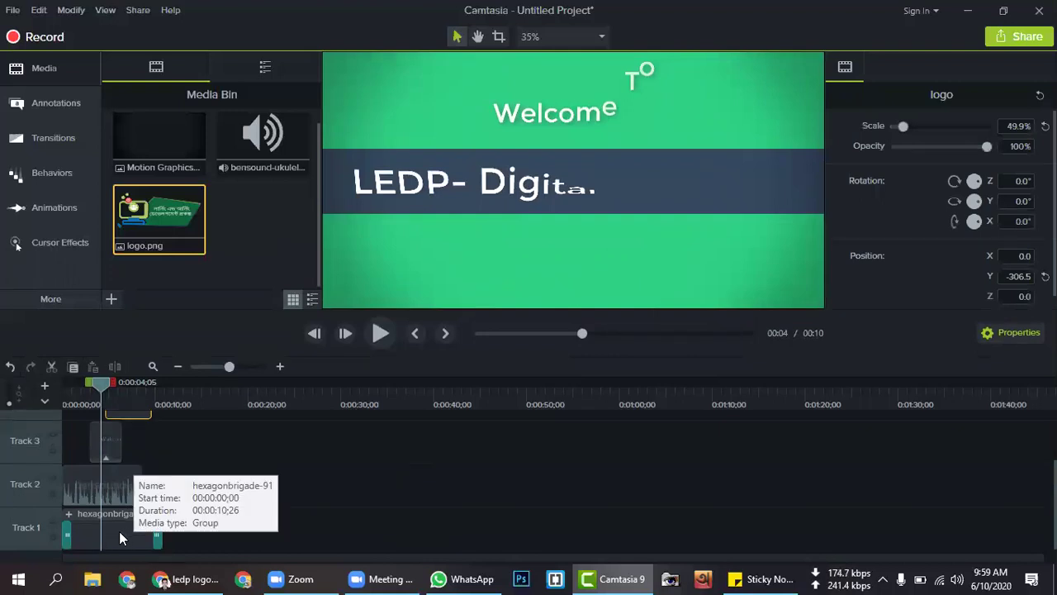
{"action": "left_click", "coordinate": [119, 531]}
{"action": "left_click", "coordinate": [118, 488]}
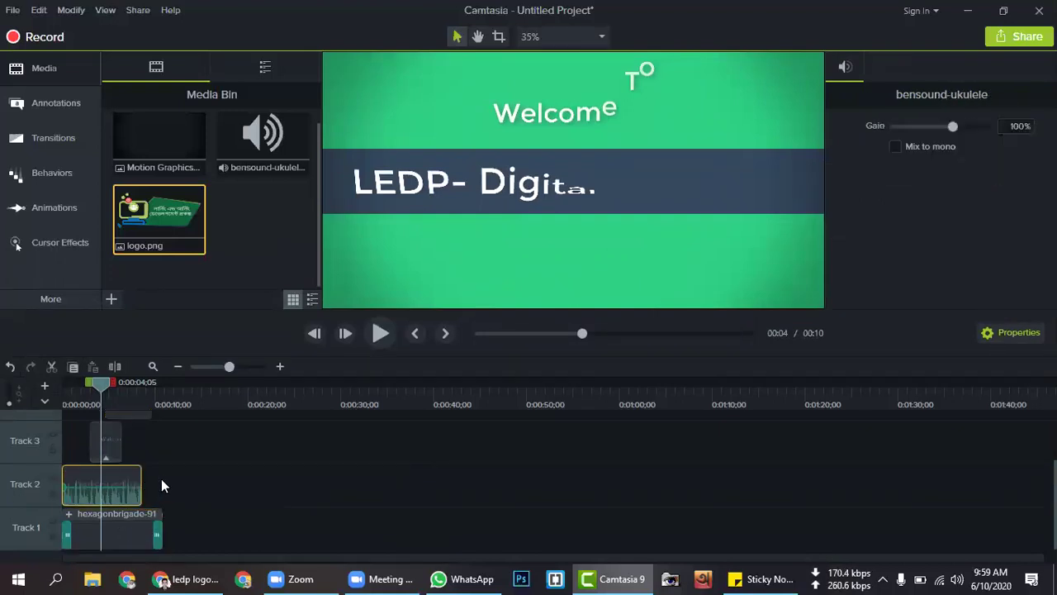
{"action": "scroll", "coordinate": [133, 477], "scroll_direction": "up", "scroll_amount": 1}
{"action": "left_click", "coordinate": [113, 479]}
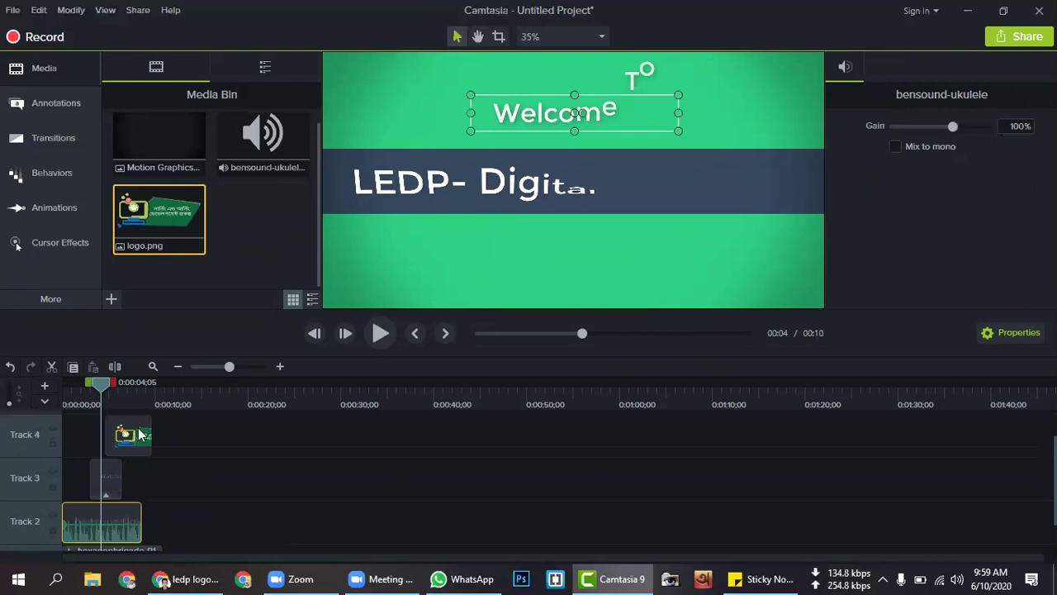
Apply the Jump And Fall behavior to the logo clip on Track 4 and play the video to preview it.
{"action": "left_click", "coordinate": [141, 435]}
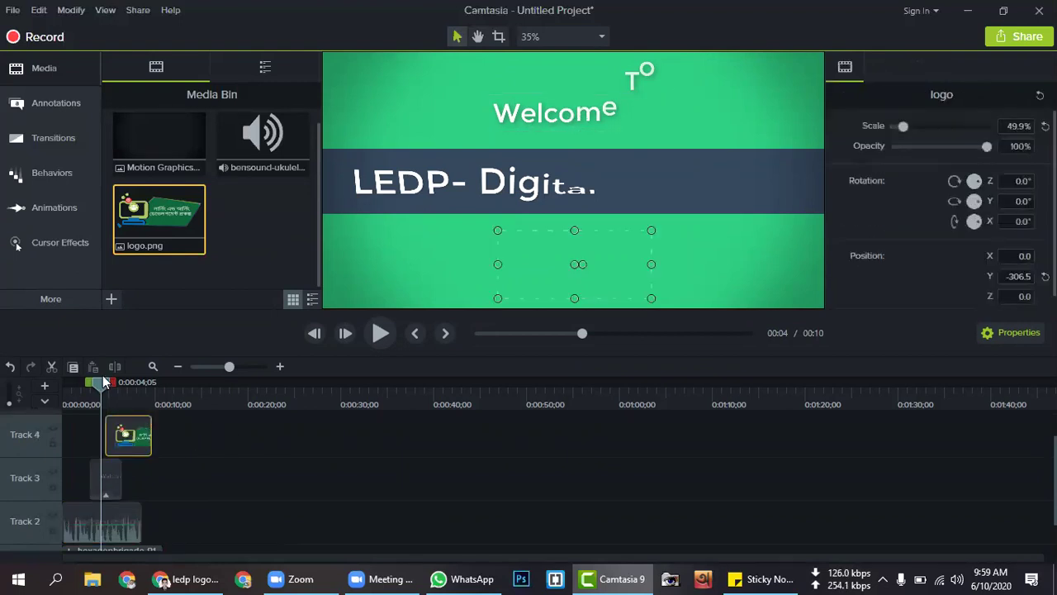
{"action": "mouse_move", "coordinate": [103, 387]}
{"action": "left_mouse_down"}
{"action": "mouse_move", "coordinate": [117, 389]}
{"action": "mouse_move", "coordinate": [89, 395]}
{"action": "left_mouse_up"}
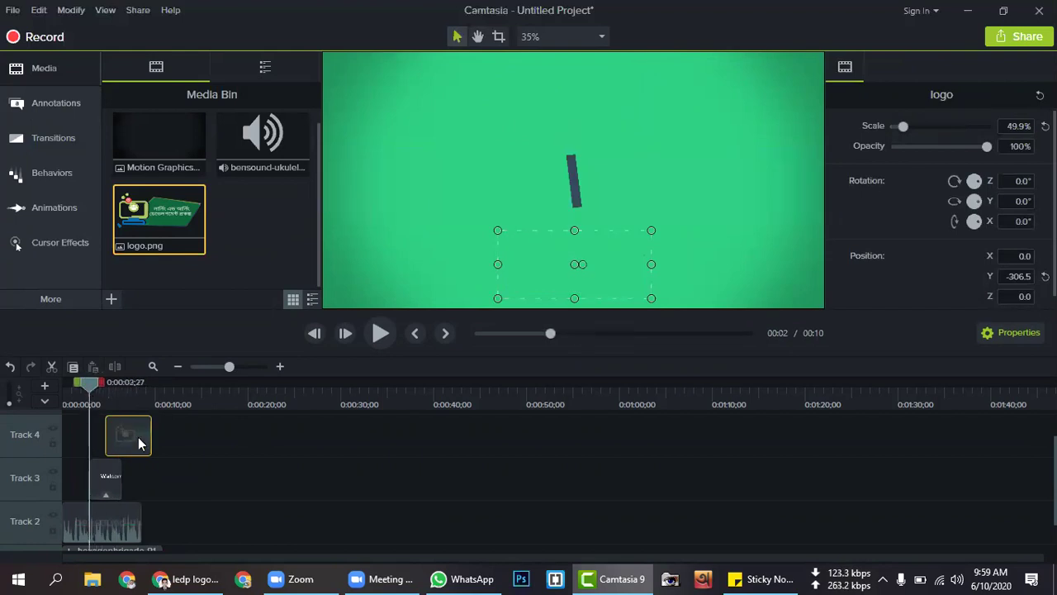
{"action": "left_click", "coordinate": [65, 171]}
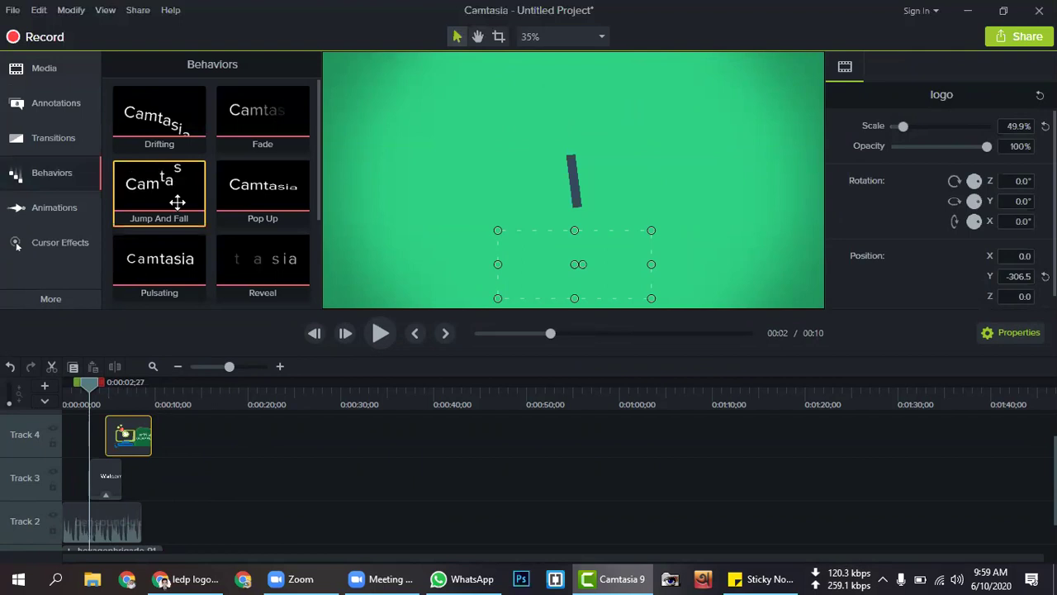
{"action": "left_click_drag", "start_coordinate": [168, 182], "coordinate": [133, 434]}
{"action": "left_click_drag", "start_coordinate": [95, 388], "coordinate": [82, 393]}
{"action": "left_click", "coordinate": [380, 333]}
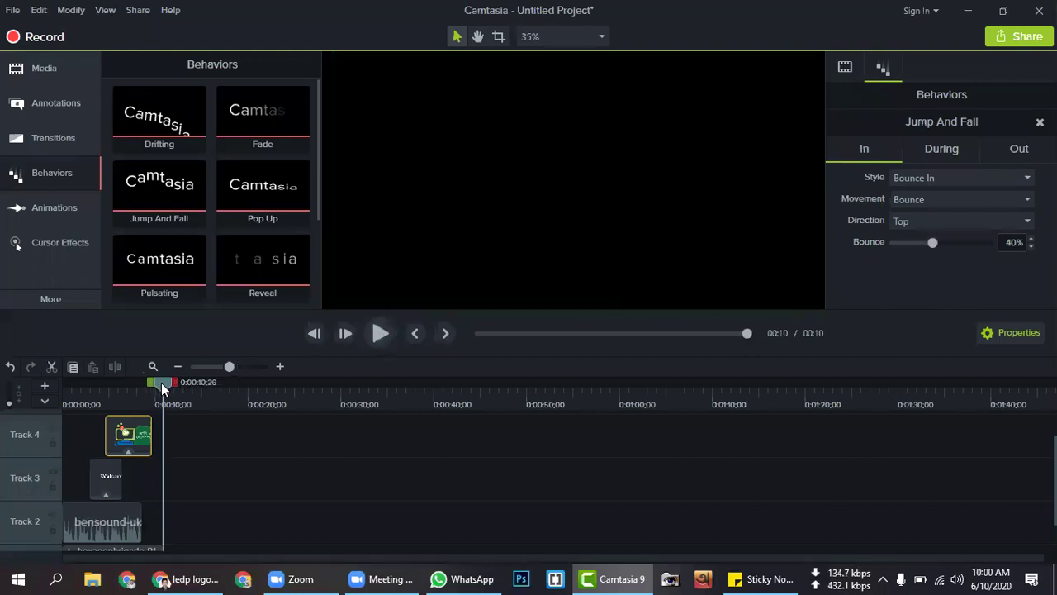
Trim the end of the logo clip on Track 4 to match the end of the music clip on Track 2.
{"action": "left_click_drag", "start_coordinate": [161, 383], "coordinate": [95, 399]}
{"action": "scroll", "coordinate": [177, 445], "scroll_direction": "down", "scroll_amount": 1}
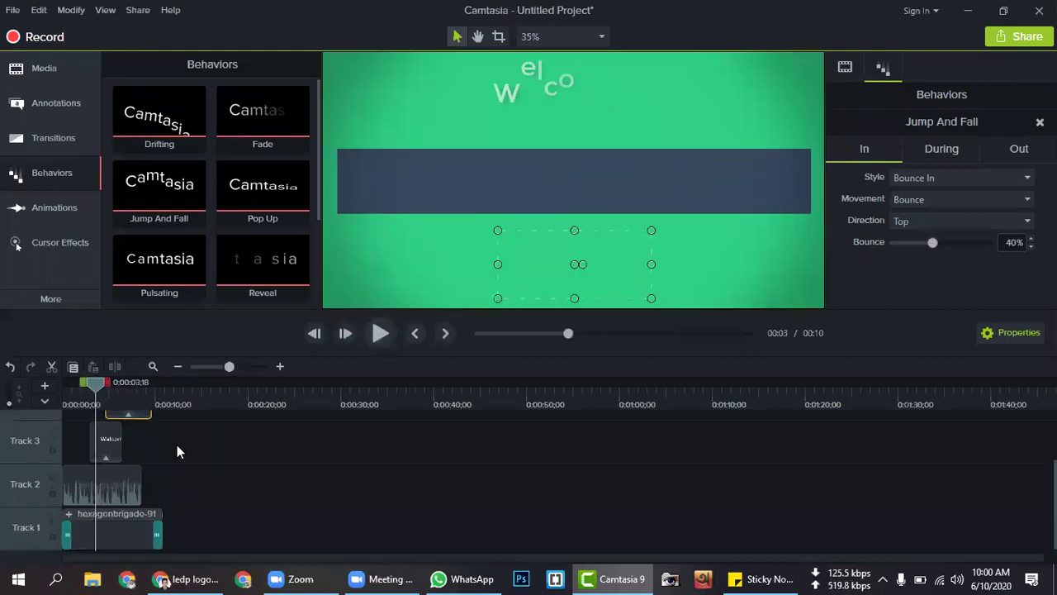
{"action": "scroll", "coordinate": [177, 446], "scroll_direction": "up", "scroll_amount": 1}
{"action": "left_click_drag", "start_coordinate": [150, 431], "coordinate": [136, 429]}
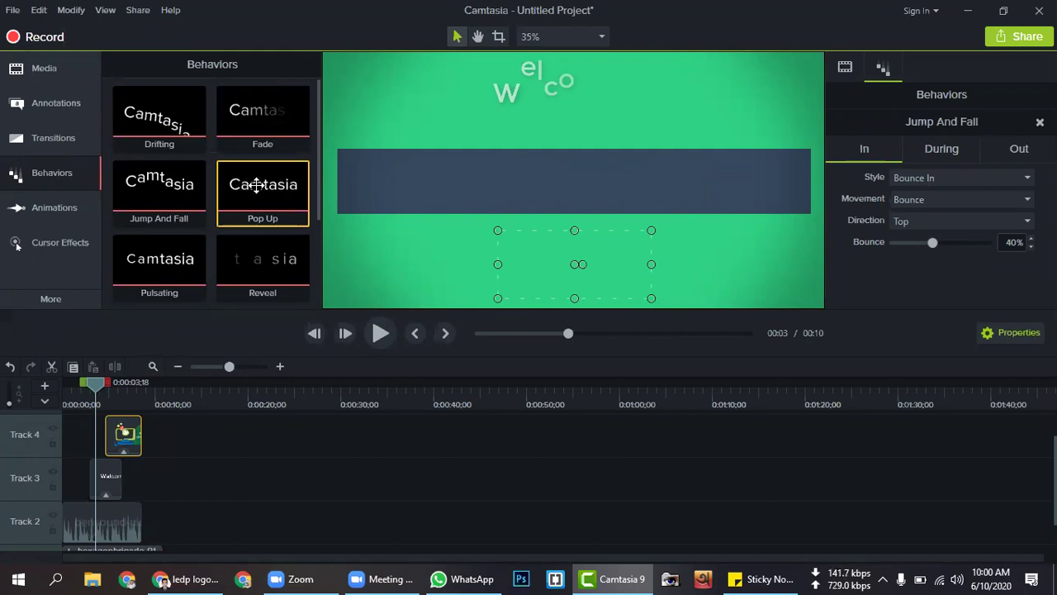
Add the Pop Up behavior to the logo clip and play the video from near the start to preview it.
{"action": "left_click_drag", "start_coordinate": [256, 189], "coordinate": [64, 390]}
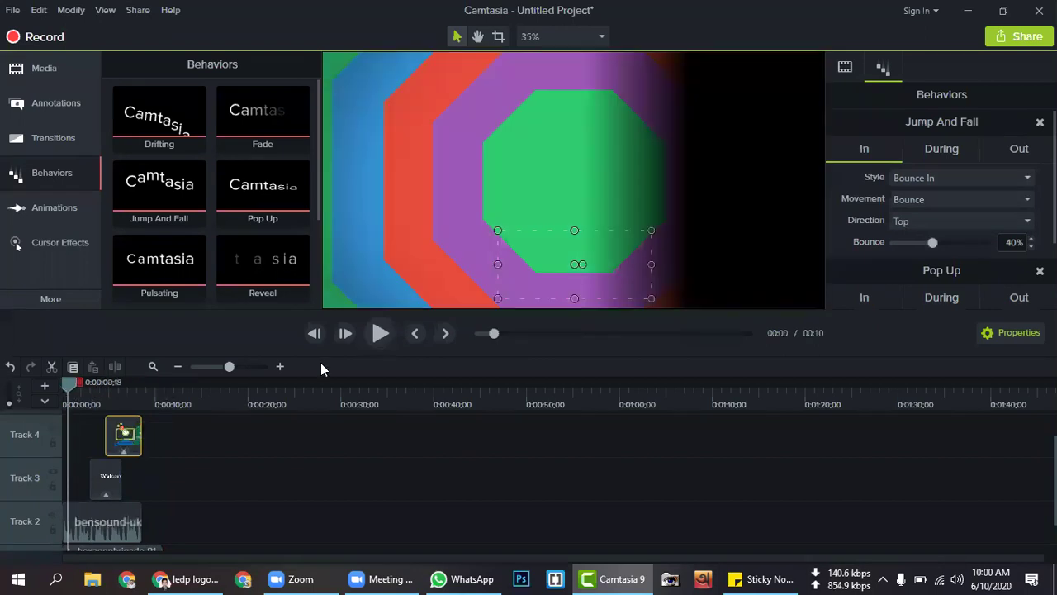
{"action": "left_click", "coordinate": [375, 341]}
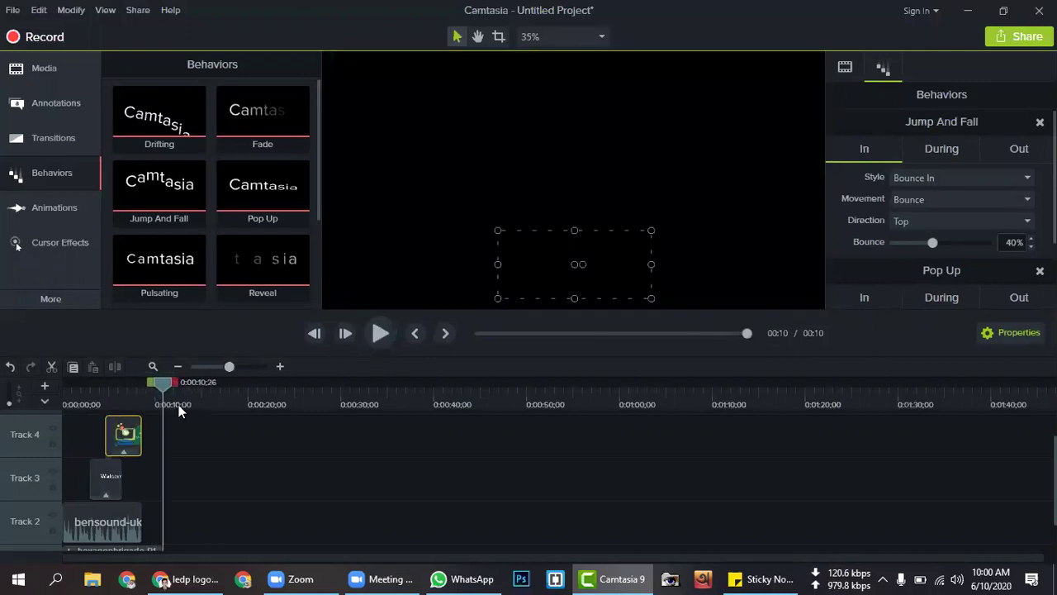
{"action": "left_click_drag", "start_coordinate": [156, 392], "coordinate": [125, 393]}
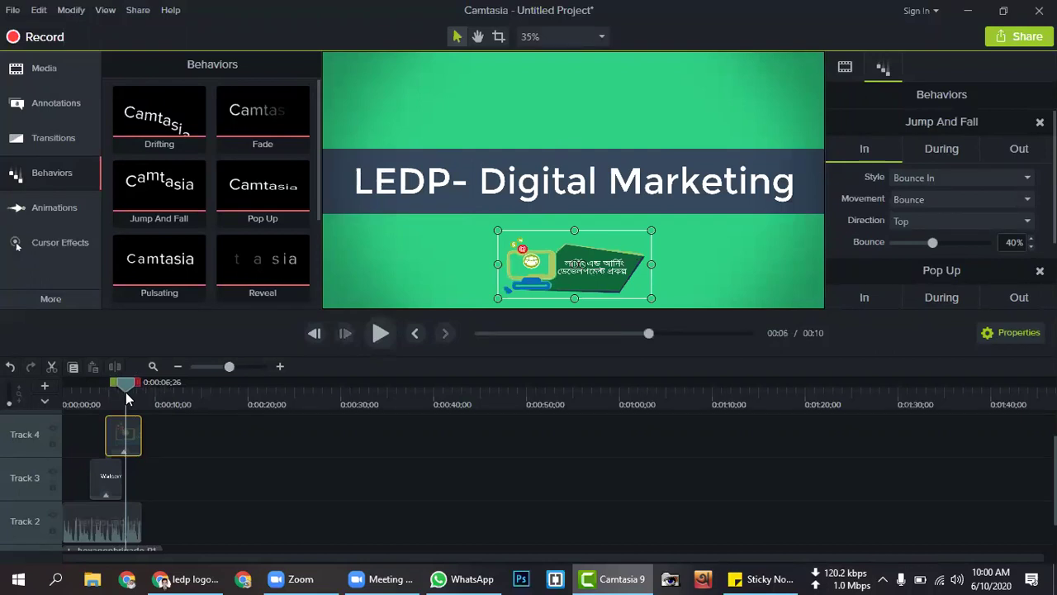
Extend the hexagonbrigade-91 title clip on Track 1 to about 14 seconds and preview its ending.
{"action": "left_click_drag", "start_coordinate": [125, 392], "coordinate": [149, 400]}
{"action": "scroll", "coordinate": [166, 512], "scroll_direction": "down", "scroll_amount": 1}
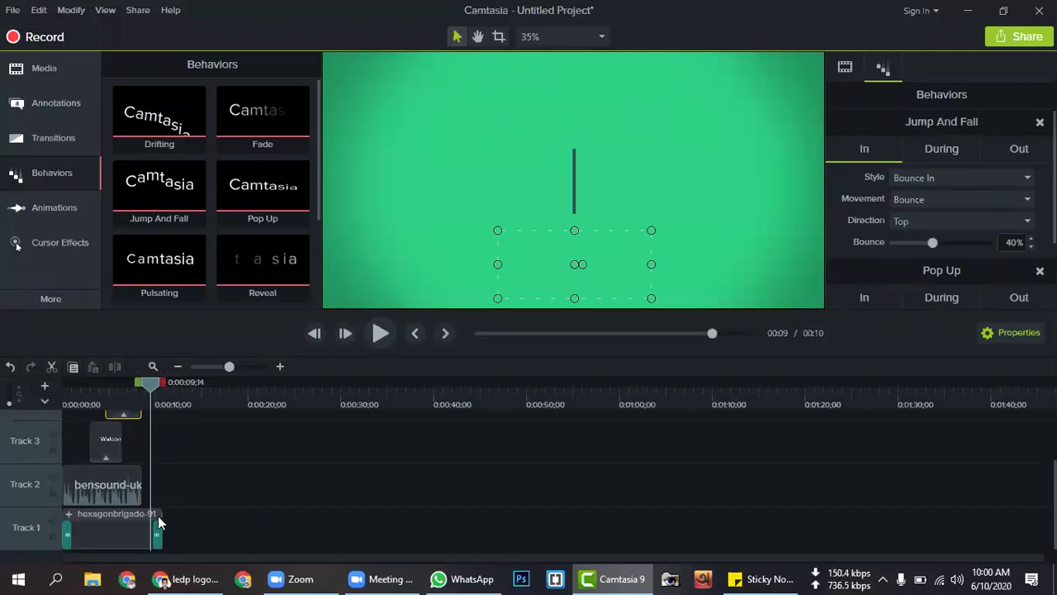
{"action": "left_click_drag", "start_coordinate": [159, 515], "coordinate": [193, 517]}
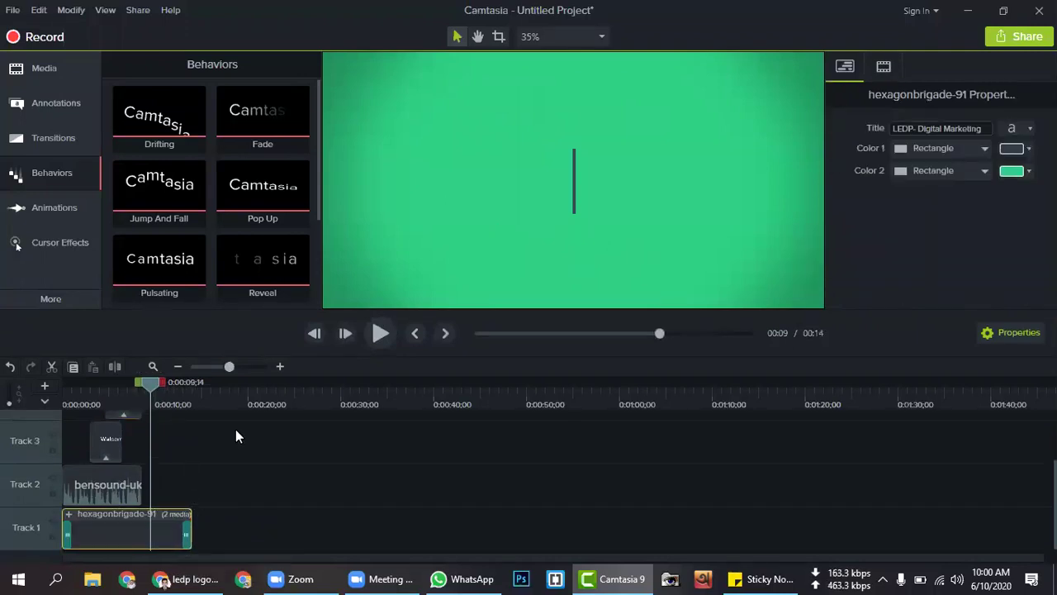
{"action": "left_click", "coordinate": [380, 334]}
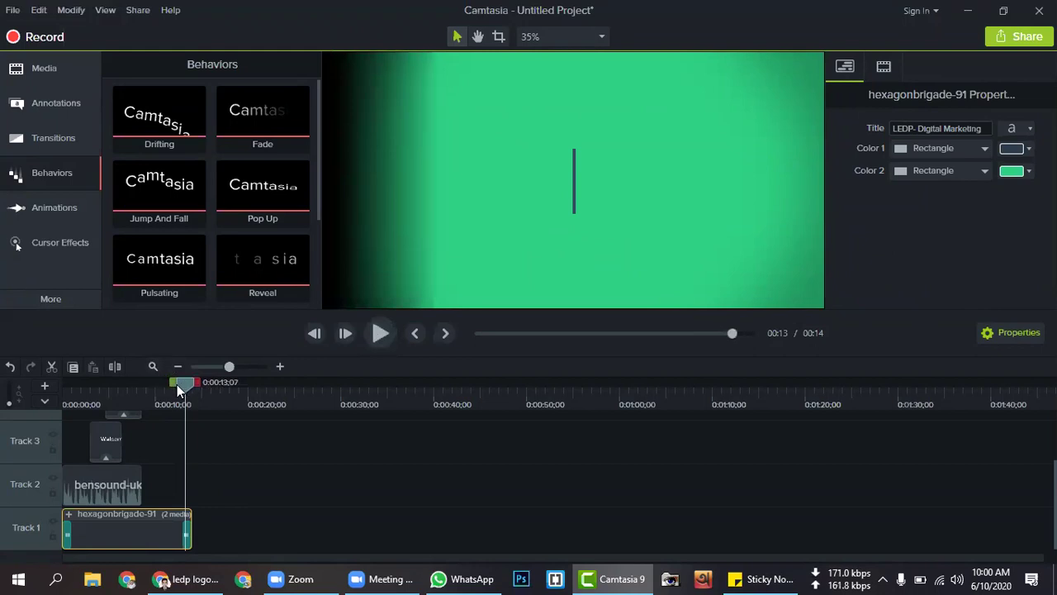
{"action": "left_click_drag", "start_coordinate": [177, 384], "coordinate": [170, 385]}
Move the logo clip on Track 4 to the end of the title clip, spanning the playhead at 0:00:12;02.
{"action": "scroll", "coordinate": [160, 444], "scroll_direction": "up", "scroll_amount": 1}
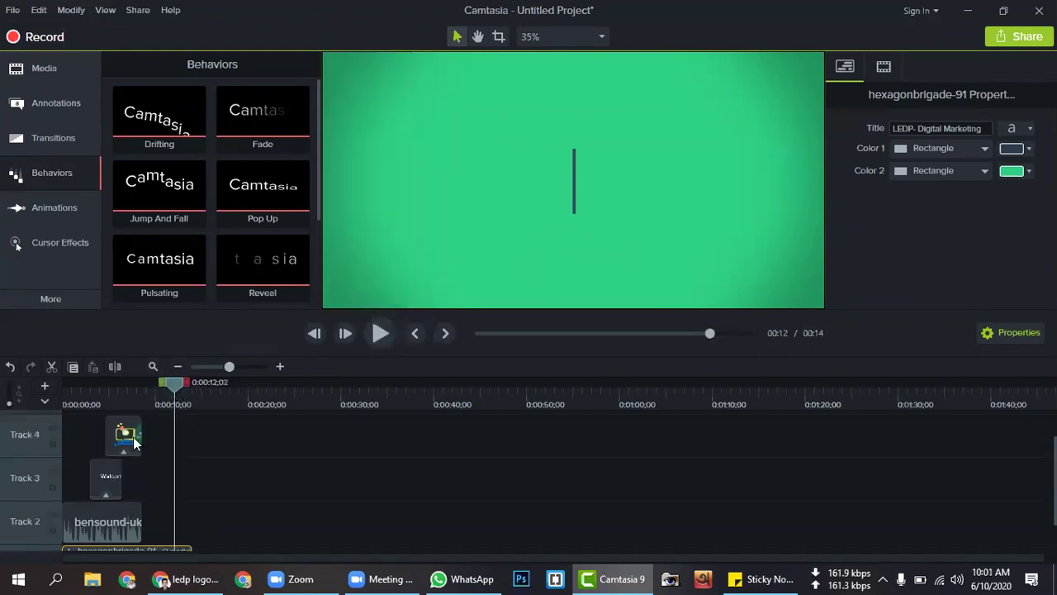
{"action": "left_click", "coordinate": [135, 438]}
{"action": "left_click_drag", "start_coordinate": [169, 442], "coordinate": [179, 442]}
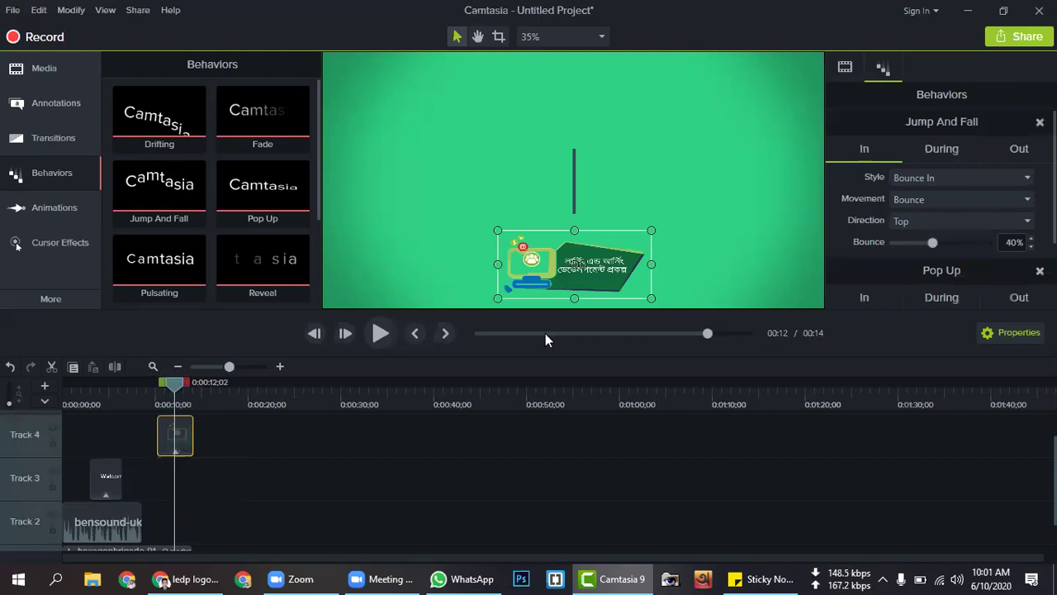
Move the logo to the centre of the canvas and enlarge it to 82.3% so it covers the dark vertical line.
{"action": "left_click_drag", "start_coordinate": [620, 247], "coordinate": [611, 180]}
{"action": "left_click", "coordinate": [649, 222]}
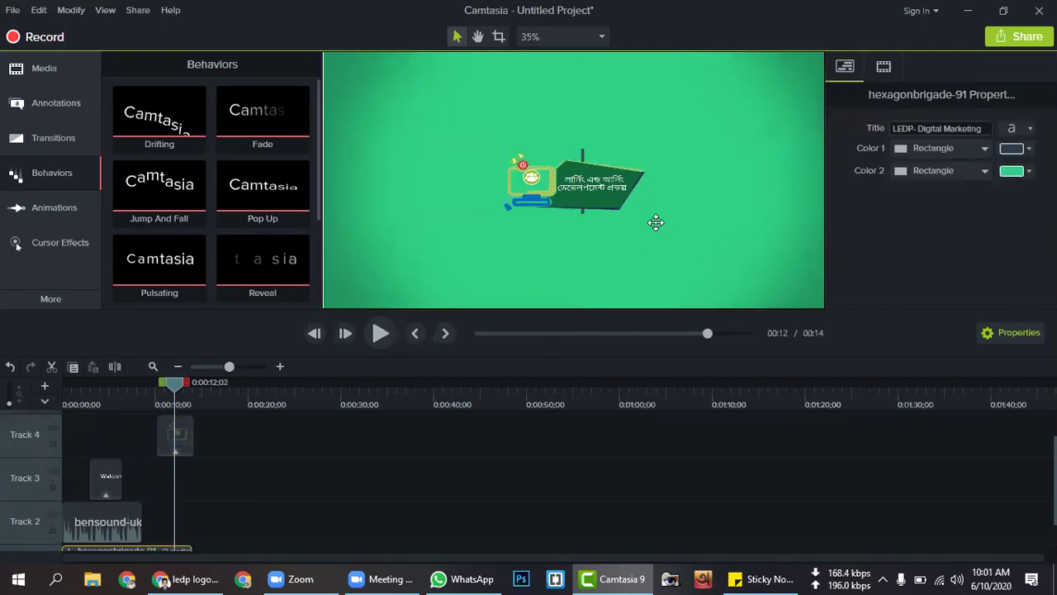
{"action": "left_click", "coordinate": [625, 198]}
{"action": "left_click_drag", "start_coordinate": [652, 218], "coordinate": [671, 192]}
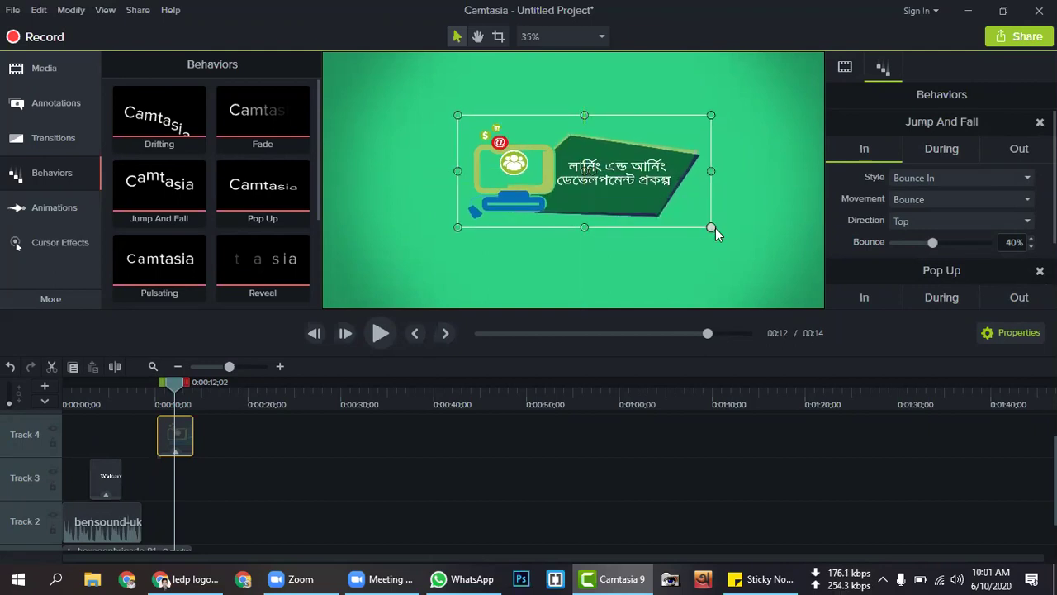
{"action": "left_click", "coordinate": [442, 456]}
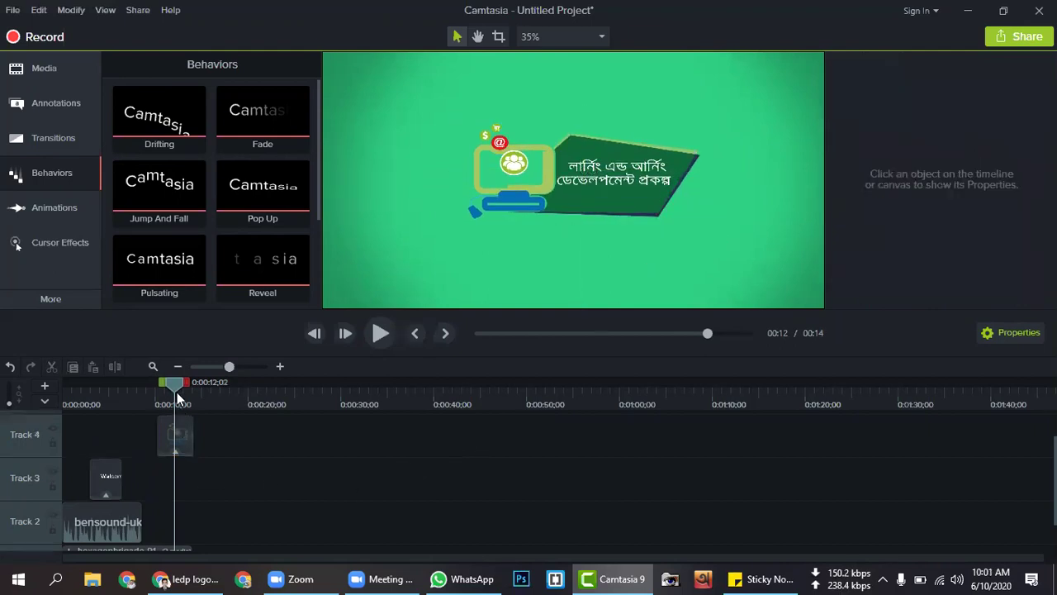
Extend the hexagonbrigade-91 title clip on Track 1 to about 15 seconds and the bensound-ukulele music on Track 2 to about 9 seconds.
{"action": "scroll", "coordinate": [198, 459], "scroll_direction": "down", "scroll_amount": 1}
{"action": "left_click_drag", "start_coordinate": [190, 513], "coordinate": [209, 514]}
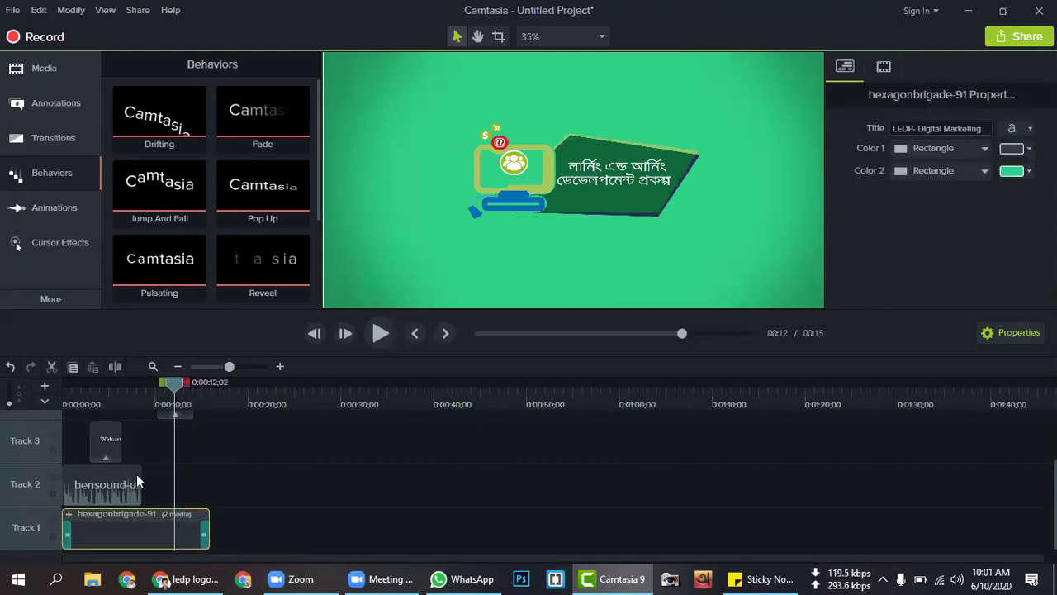
{"action": "left_click", "coordinate": [139, 483]}
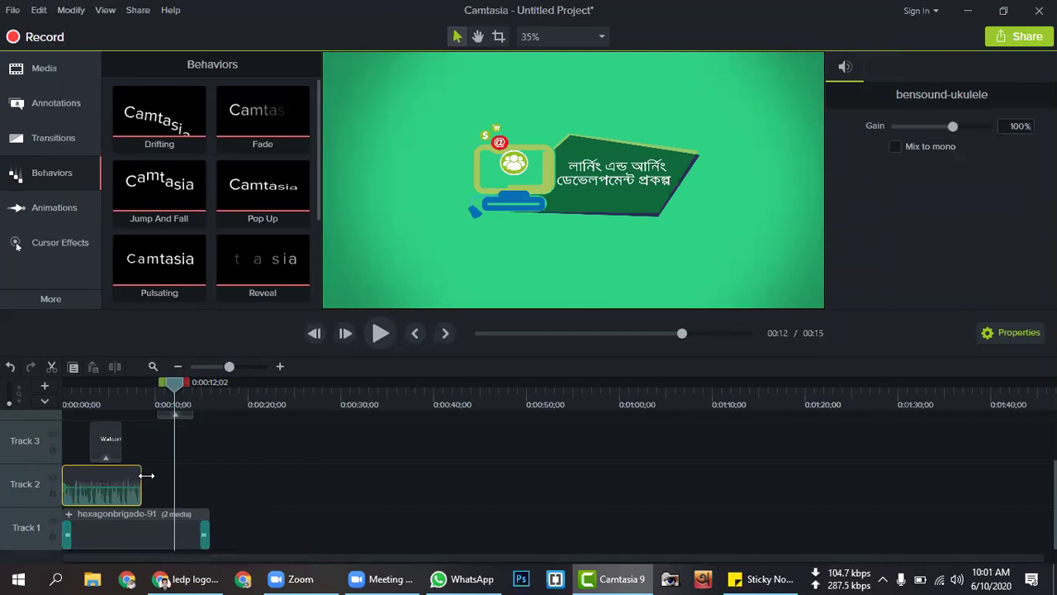
{"action": "left_click_drag", "start_coordinate": [141, 476], "coordinate": [157, 478]}
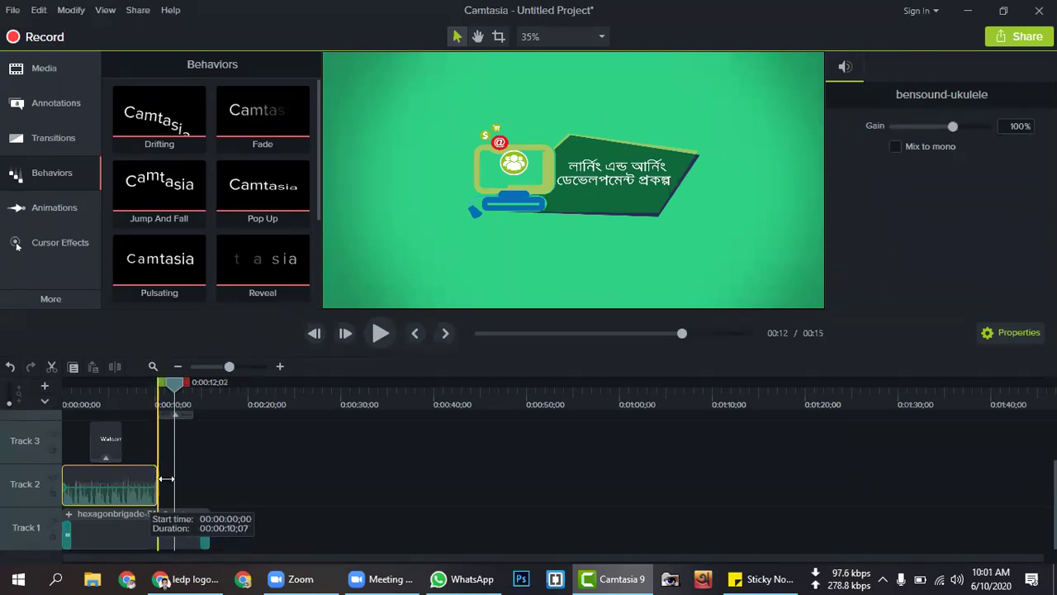
{"action": "left_click_drag", "start_coordinate": [150, 479], "coordinate": [150, 479]}
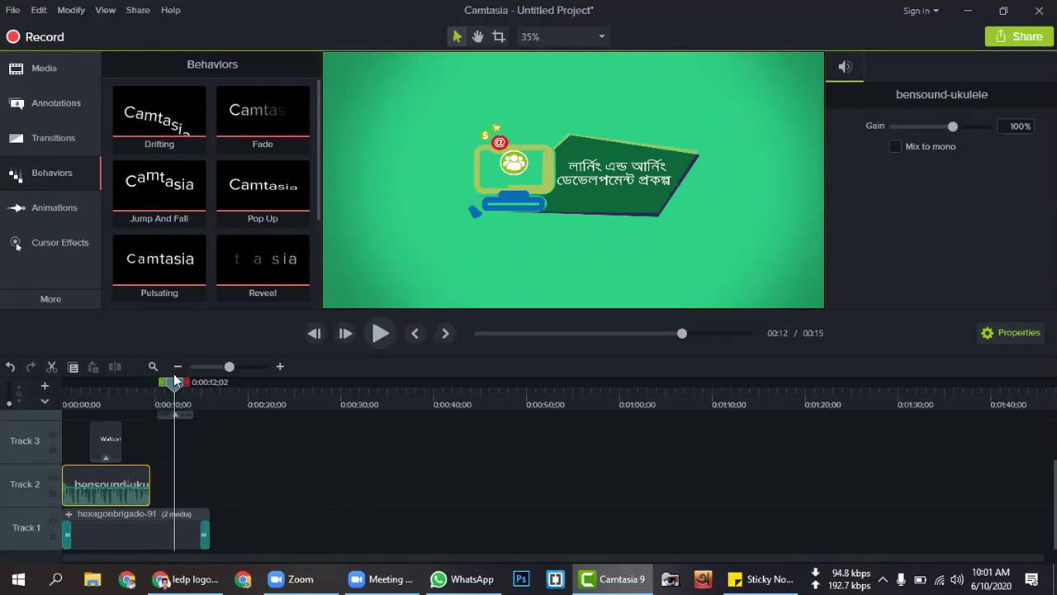
Play the video from near the start to preview the new clip timing.
{"action": "left_click_drag", "start_coordinate": [171, 384], "coordinate": [169, 383]}
{"action": "left_click", "coordinate": [69, 405]}
{"action": "left_click", "coordinate": [380, 334]}
{"action": "scroll", "coordinate": [405, 440], "scroll_direction": "up", "scroll_amount": 2}
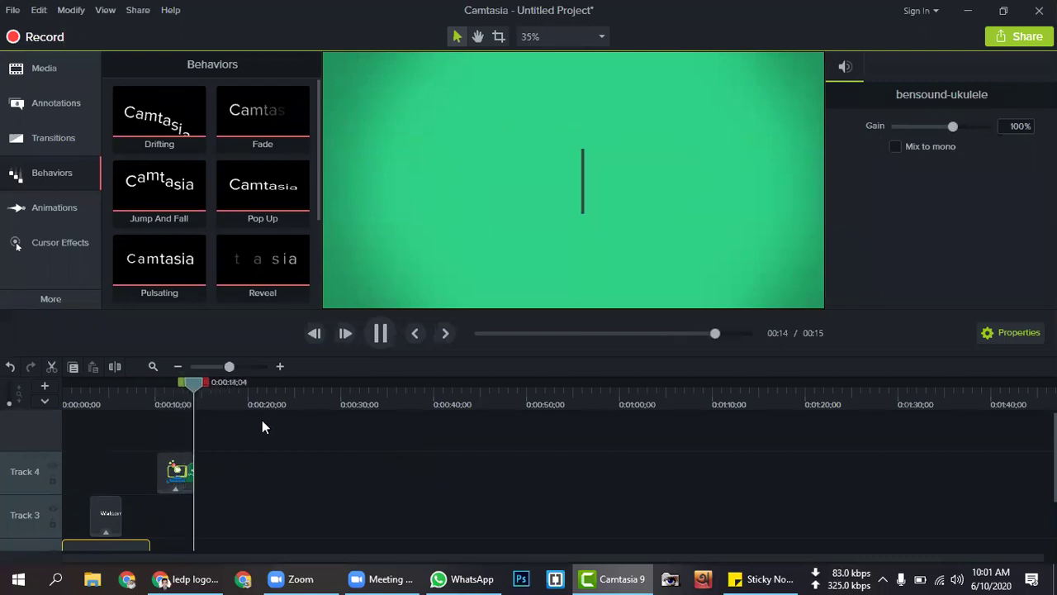
Return the playhead to the start and extend the bensound-ukulele music clip on Track 2 to match the end of the logo clip.
{"action": "left_click_drag", "start_coordinate": [95, 388], "coordinate": [39, 392]}
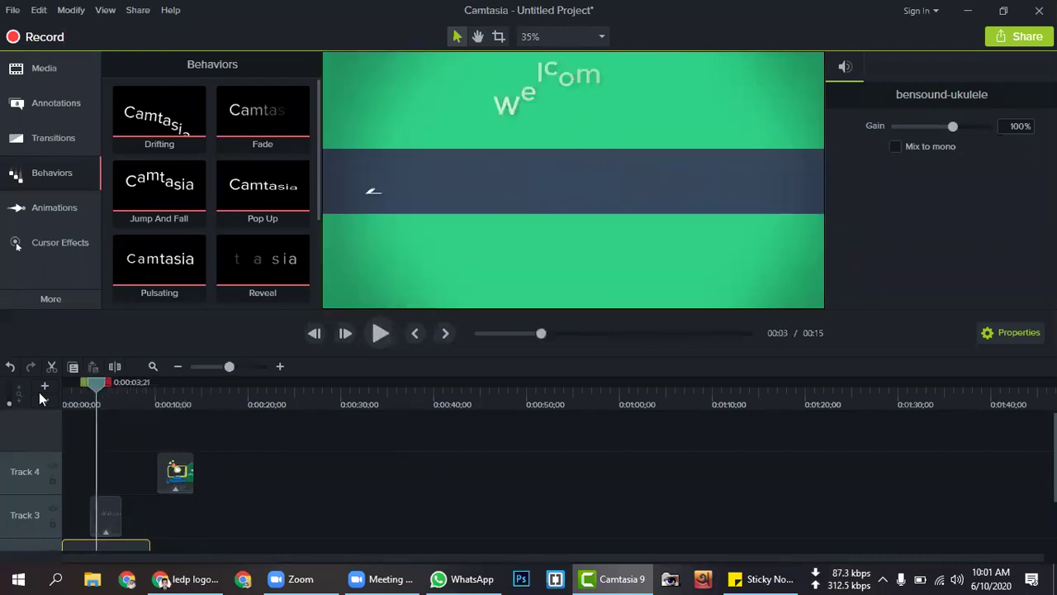
{"action": "scroll", "coordinate": [322, 452], "scroll_direction": "down", "scroll_amount": 2}
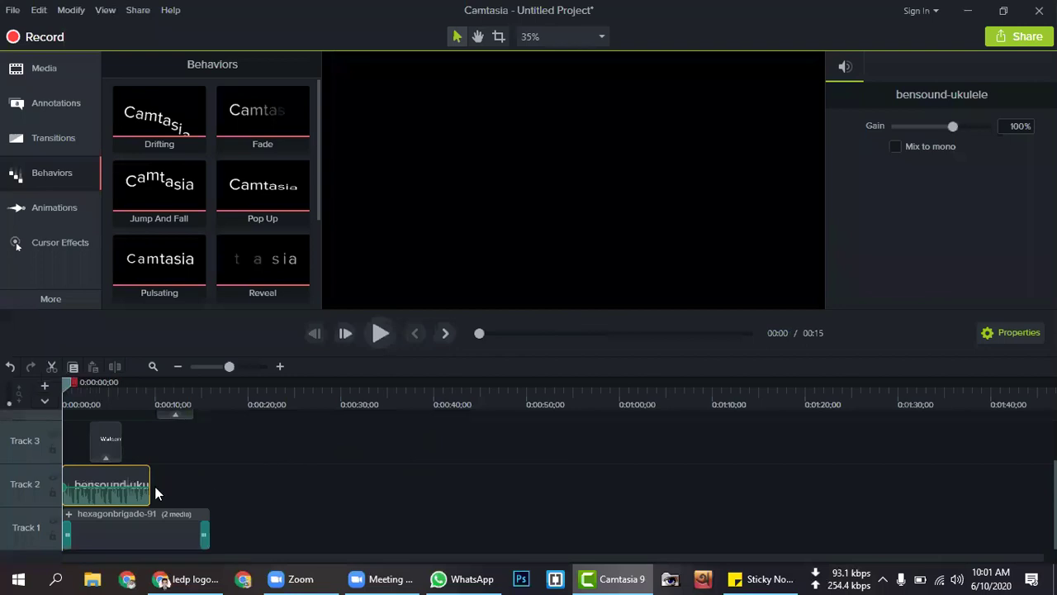
{"action": "left_click_drag", "start_coordinate": [150, 484], "coordinate": [195, 485]}
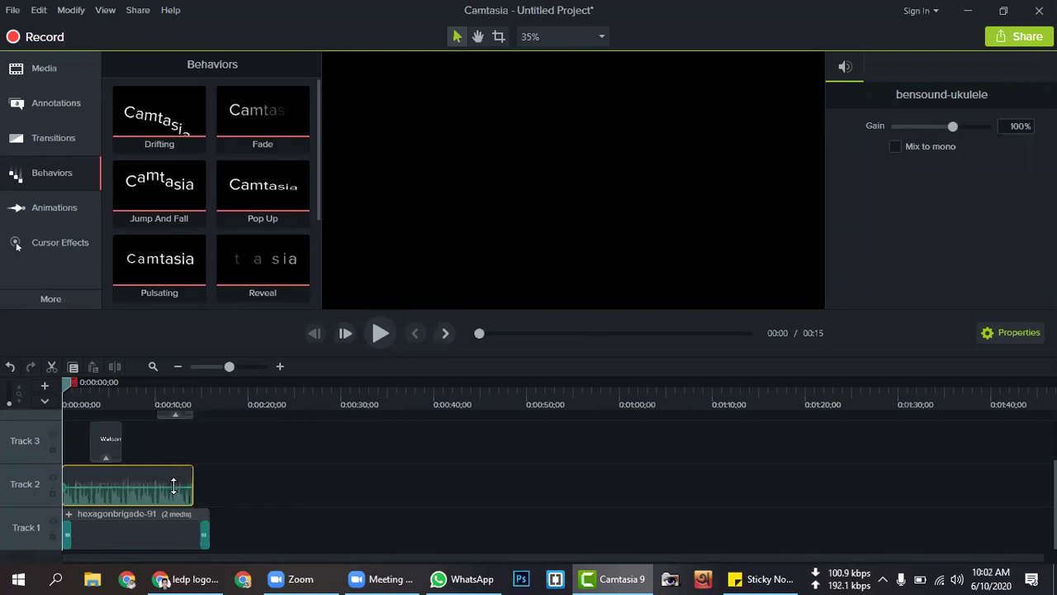
Preview the logo section with the extended music and place the playhead at 0:00:10;03, just before the logo appears.
{"action": "left_click_drag", "start_coordinate": [67, 380], "coordinate": [149, 405]}
{"action": "left_click", "coordinate": [380, 335]}
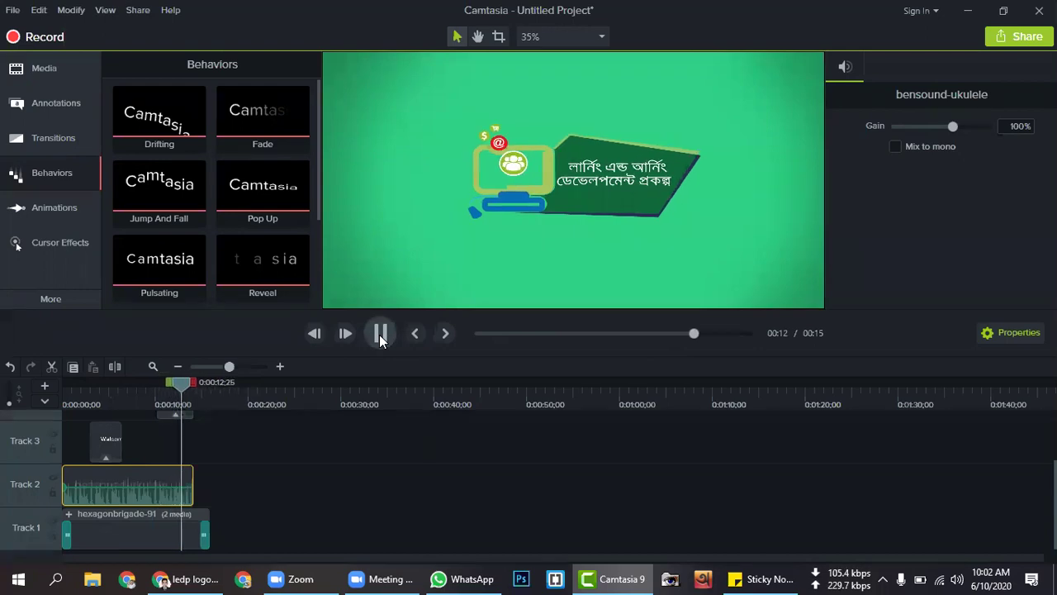
{"action": "left_click", "coordinate": [380, 334]}
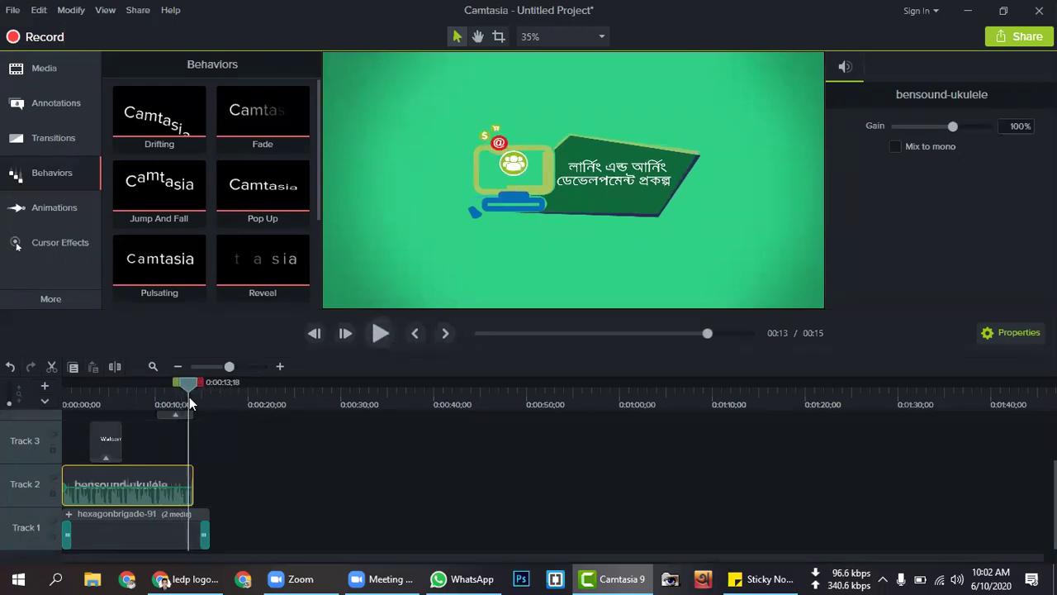
{"action": "left_click", "coordinate": [166, 390]}
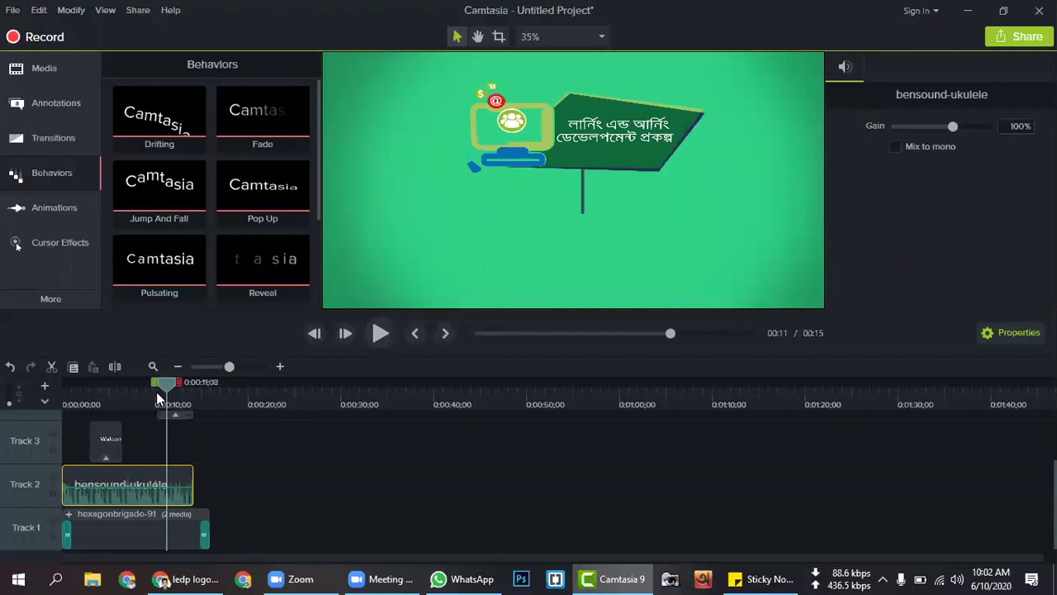
{"action": "left_click", "coordinate": [155, 392]}
{"action": "left_click_drag", "start_coordinate": [155, 392], "coordinate": [152, 393]}
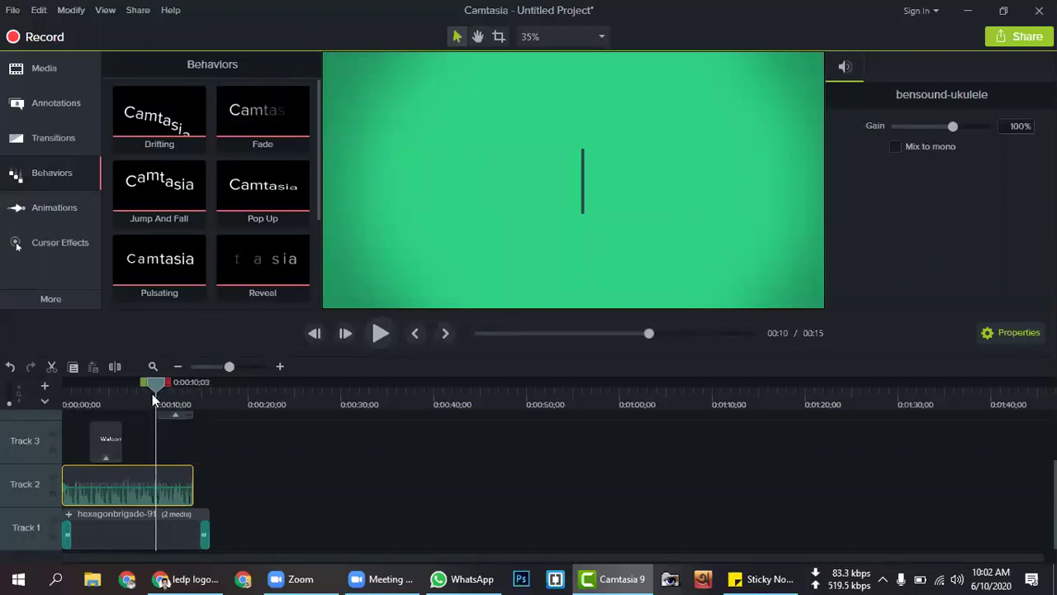
Try to remove the vertical line by deleting the Lens-Shadow-001 layer inside the title group, and undo the deletion.
{"action": "left_click", "coordinate": [581, 198]}
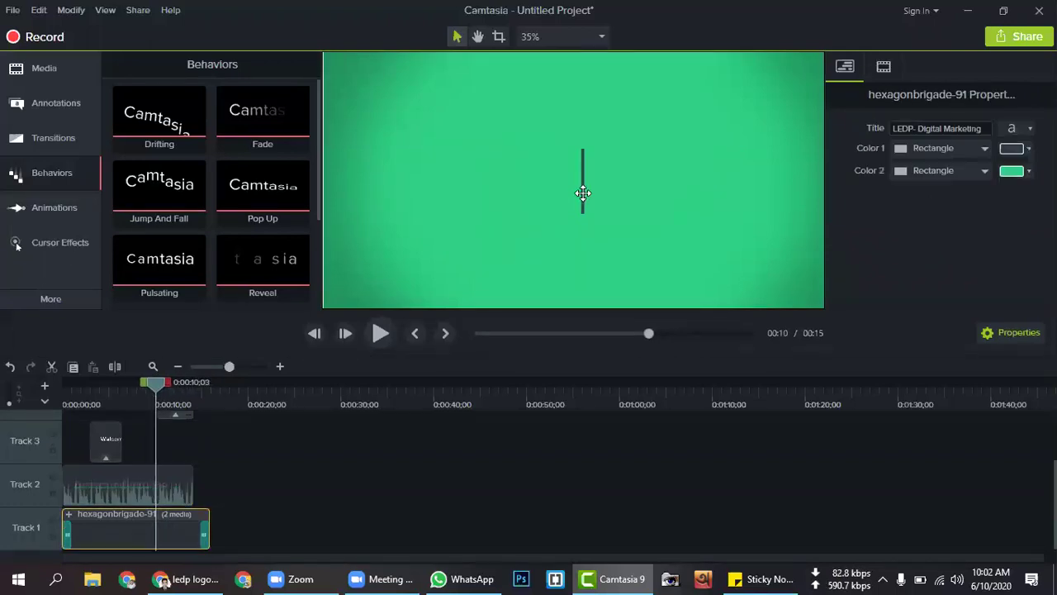
{"action": "left_click", "coordinate": [580, 207]}
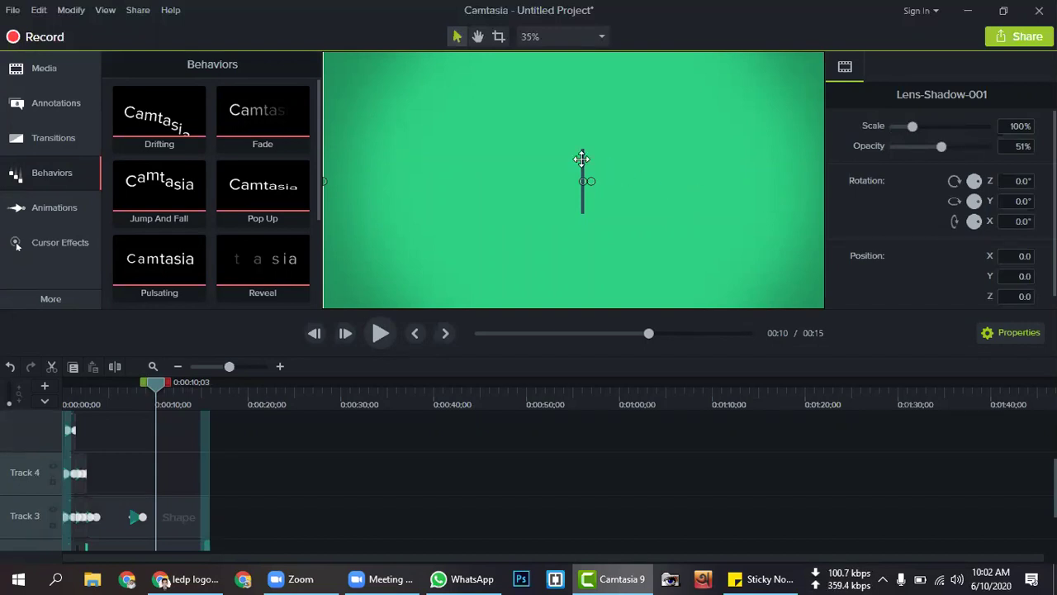
{"action": "key", "text": "Delete"}
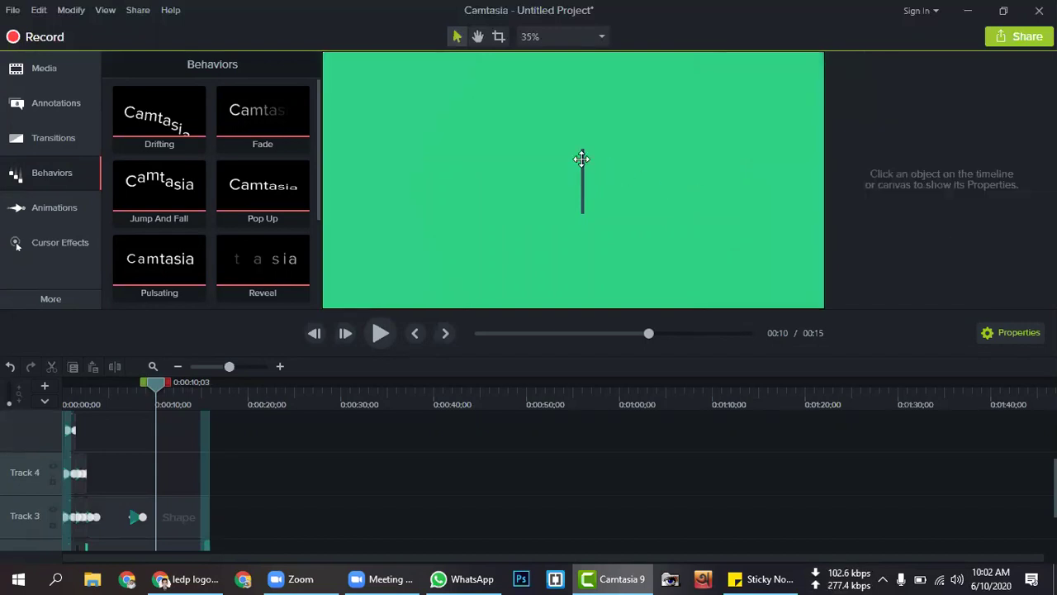
{"action": "key", "text": "ctrl+z"}
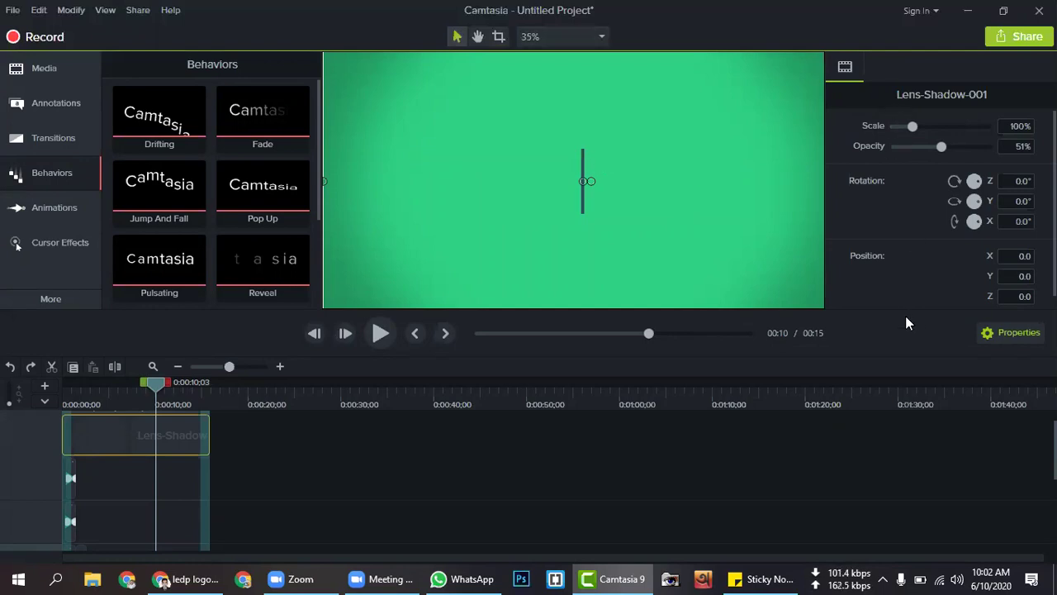
{"action": "left_click", "coordinate": [1005, 339]}
{"action": "left_click", "coordinate": [1004, 336]}
{"action": "left_click", "coordinate": [188, 484]}
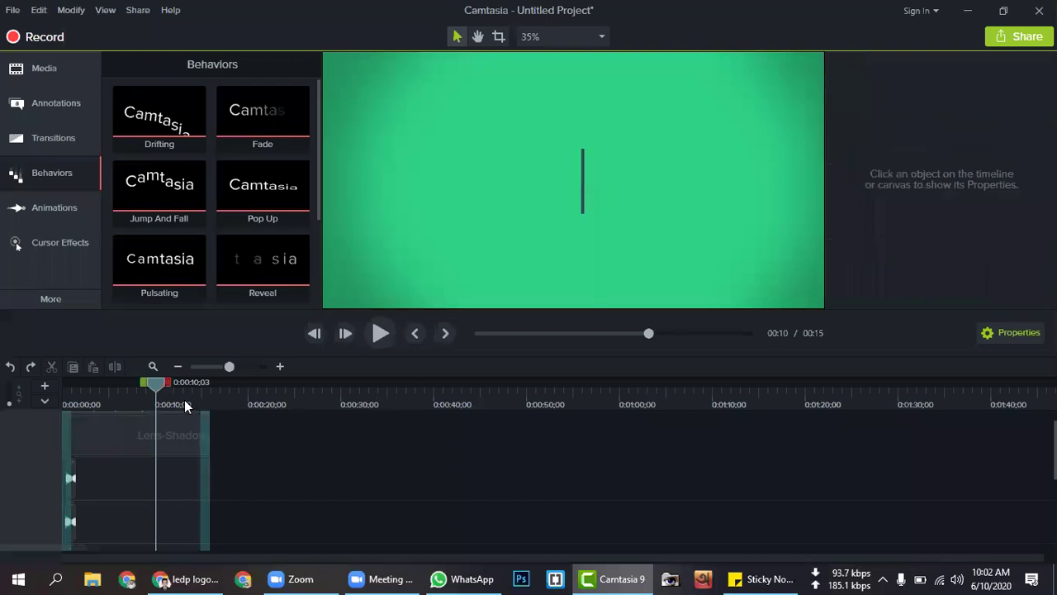
Replay the logo's entrance and place the playhead at 0:00:10;11, the start of the logo clip.
{"action": "left_click", "coordinate": [378, 333]}
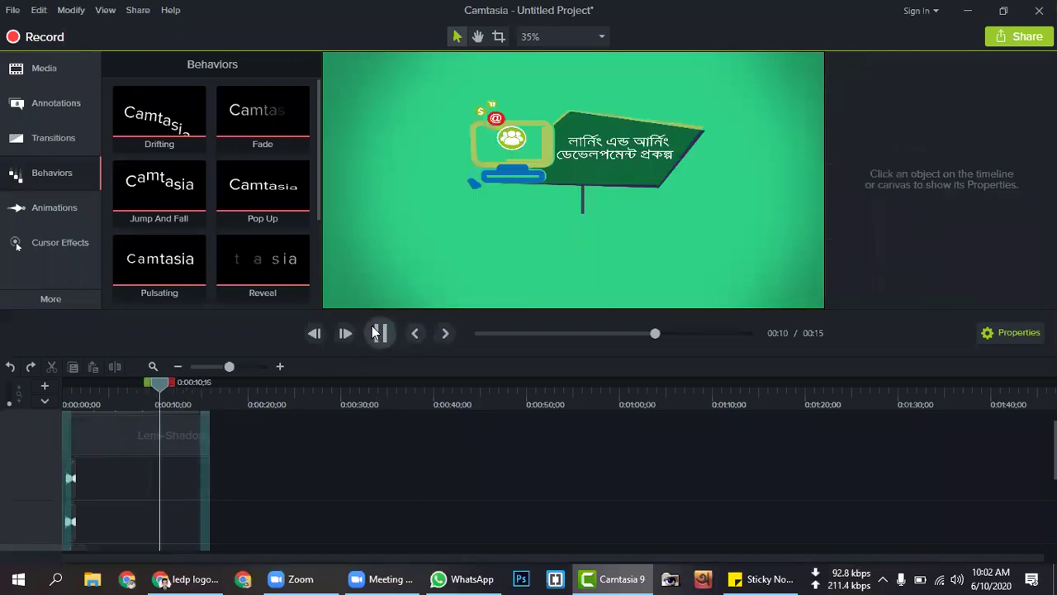
{"action": "key", "text": "space"}
{"action": "left_click_drag", "start_coordinate": [189, 391], "coordinate": [158, 386]}
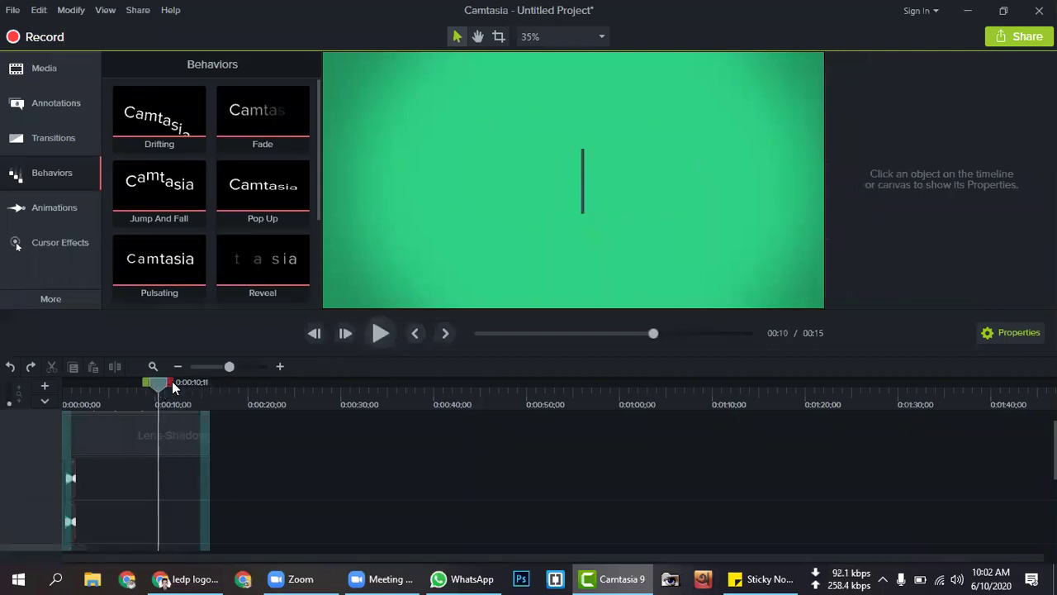
Try reducing the logo's opacity, undo the change, and check the logo's behavior and visual properties.
{"action": "left_click", "coordinate": [570, 205]}
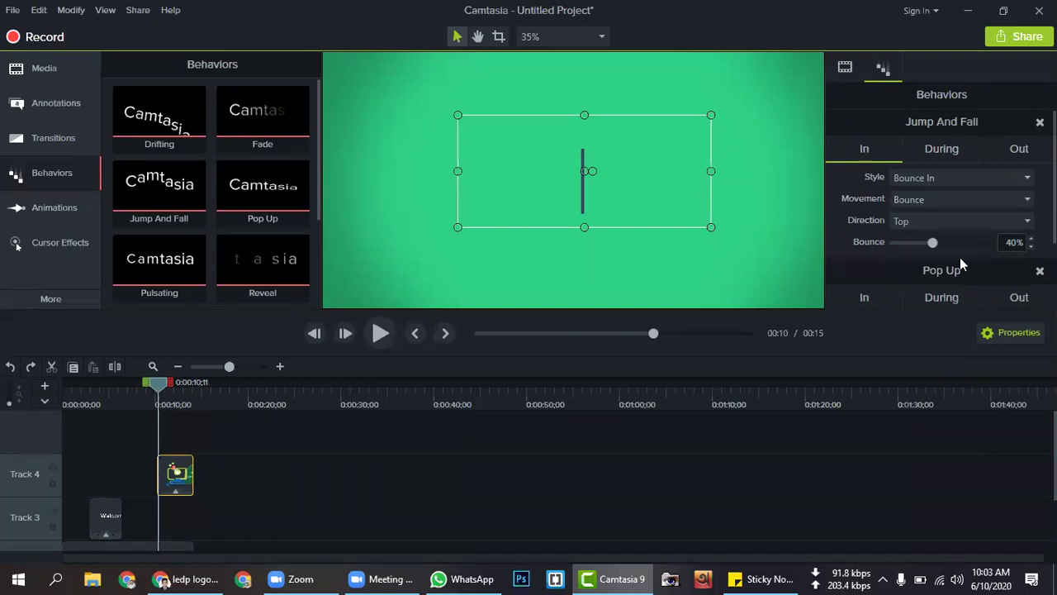
{"action": "left_click", "coordinate": [884, 81]}
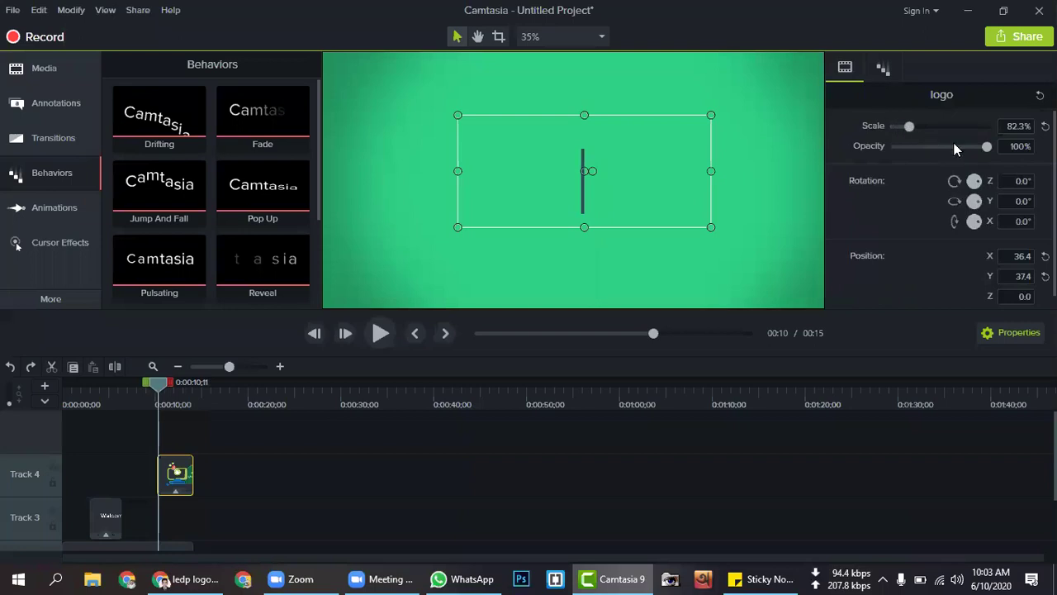
{"action": "left_click_drag", "start_coordinate": [988, 149], "coordinate": [888, 149]}
{"action": "key", "text": "ctrl+z"}
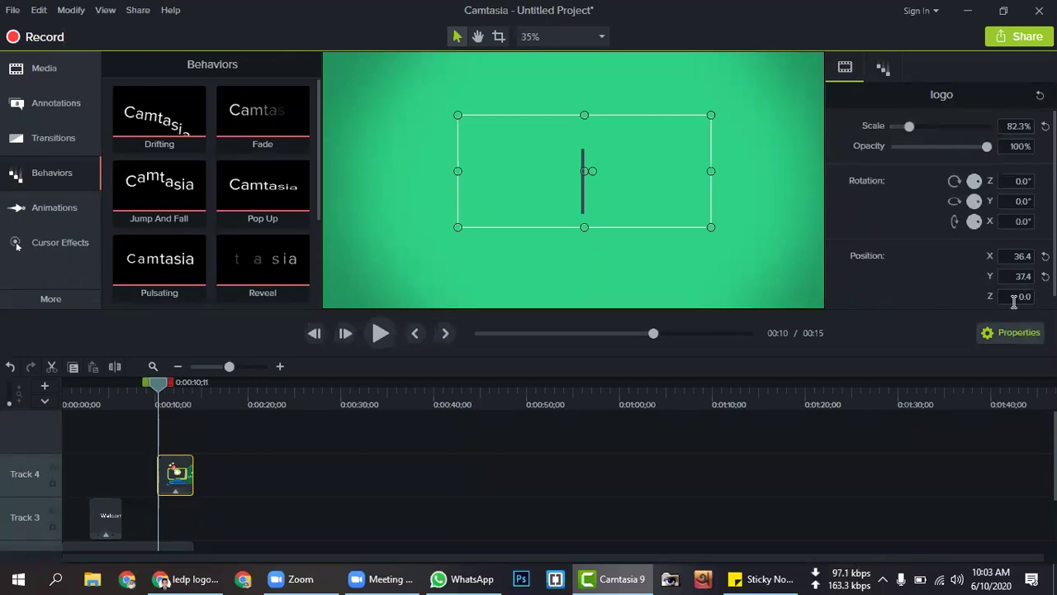
{"action": "left_click", "coordinate": [901, 88]}
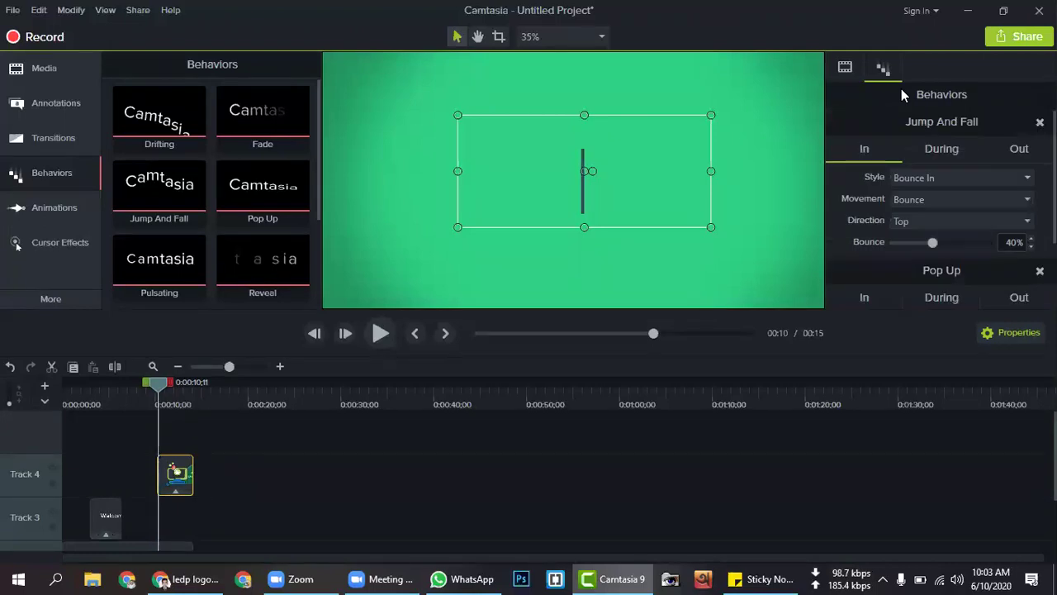
{"action": "left_click", "coordinate": [845, 67]}
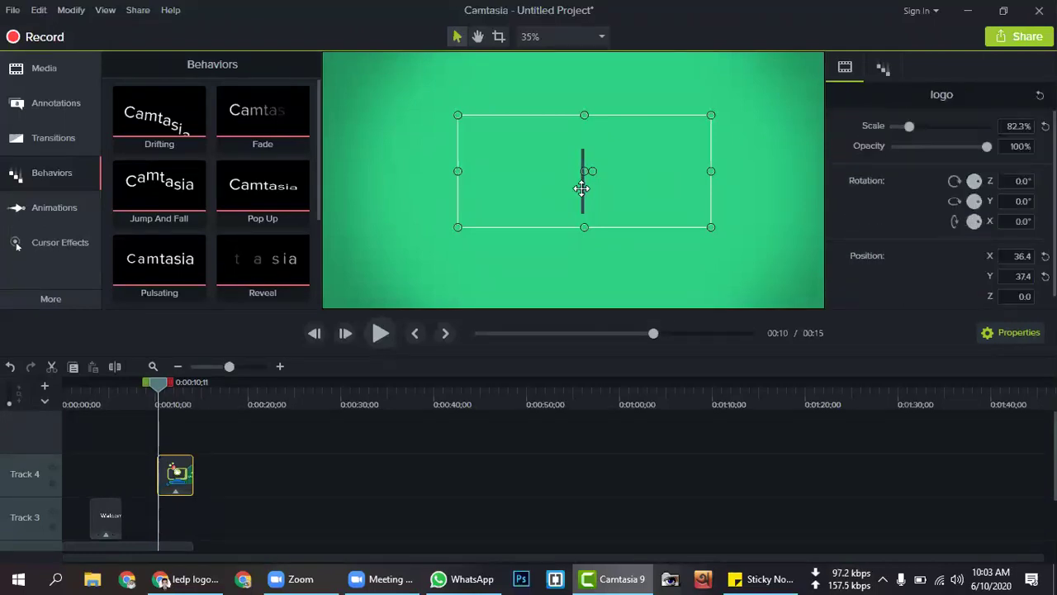
{"action": "key", "text": "Delete"}
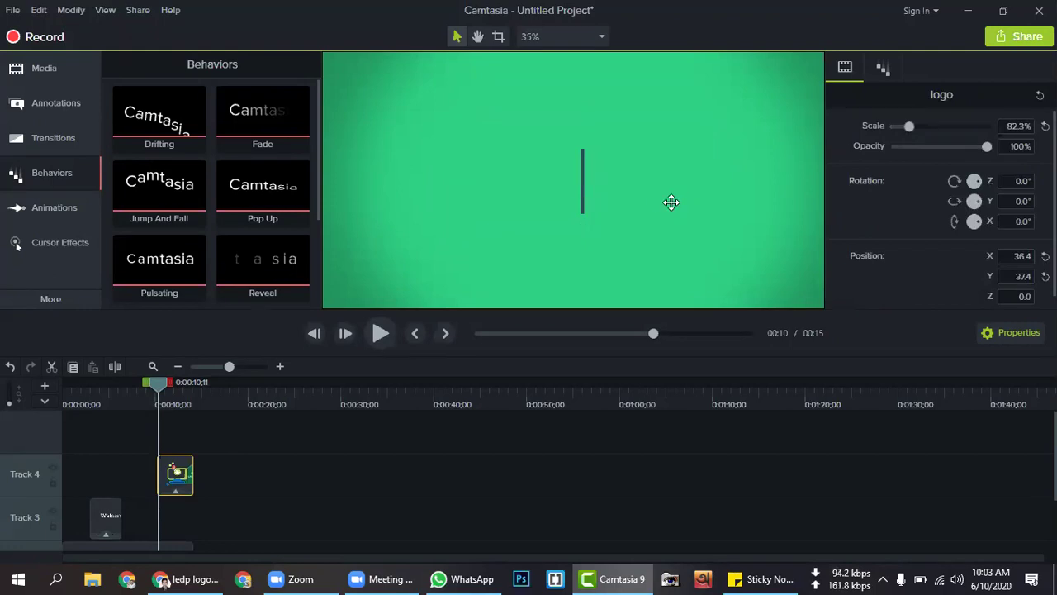
Delete the Lens-Shadow-001 layer from the Shapes group of the hexagonbrigade-91 title.
{"action": "left_click", "coordinate": [587, 189]}
{"action": "left_click", "coordinate": [585, 185]}
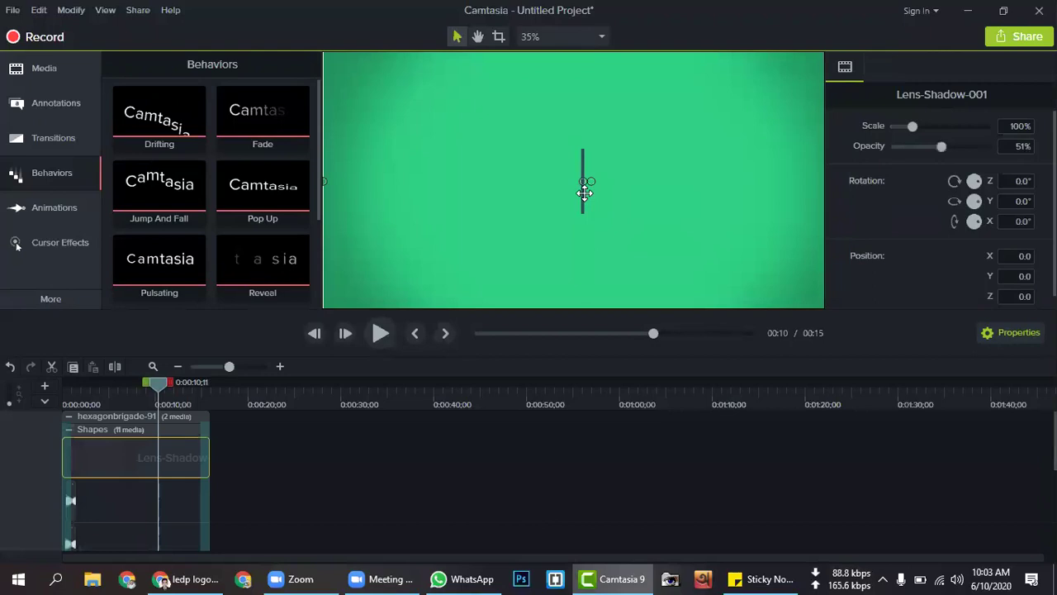
{"action": "key", "text": "Delete"}
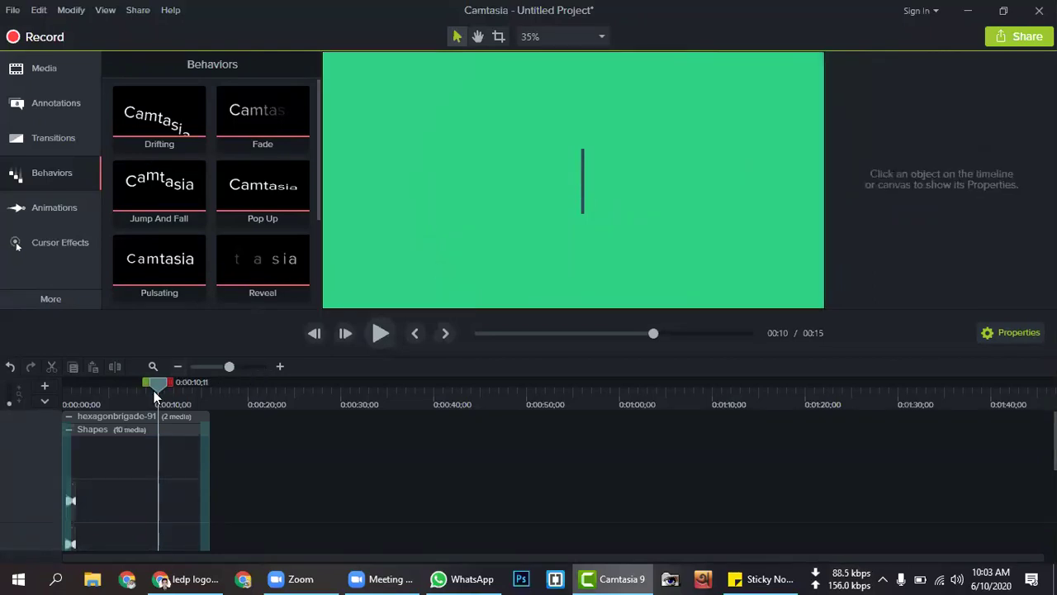
Play the whole video from the start to check the title without the lens shadow, and return the playhead to the beginning.
{"action": "left_click_drag", "start_coordinate": [156, 387], "coordinate": [70, 388]}
{"action": "scroll", "coordinate": [178, 451], "scroll_direction": "down", "scroll_amount": 1}
{"action": "scroll", "coordinate": [178, 451], "scroll_direction": "down", "scroll_amount": 2}
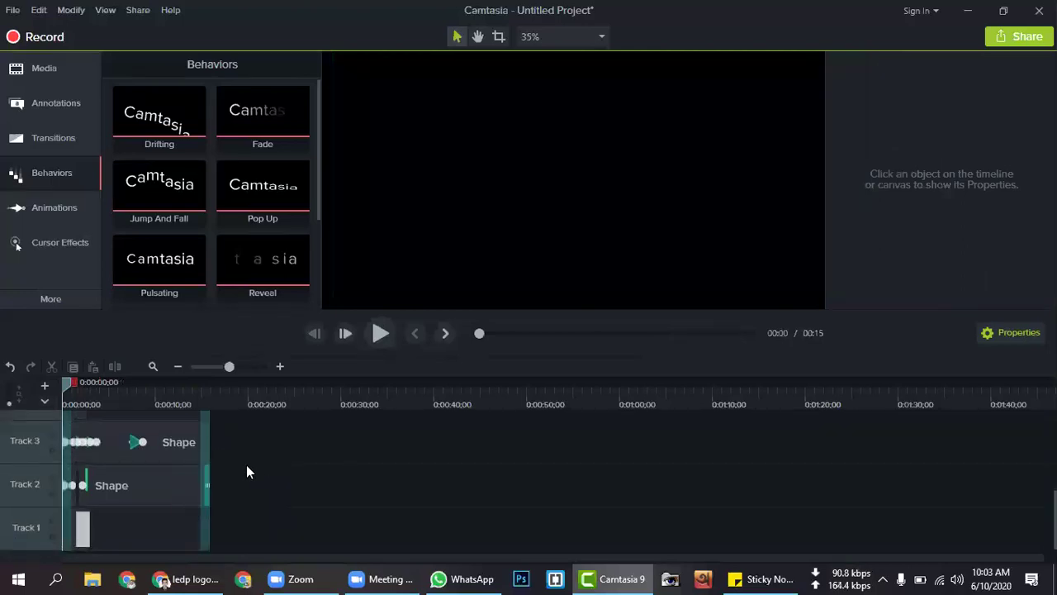
{"action": "scroll", "coordinate": [246, 464], "scroll_direction": "up", "scroll_amount": 2}
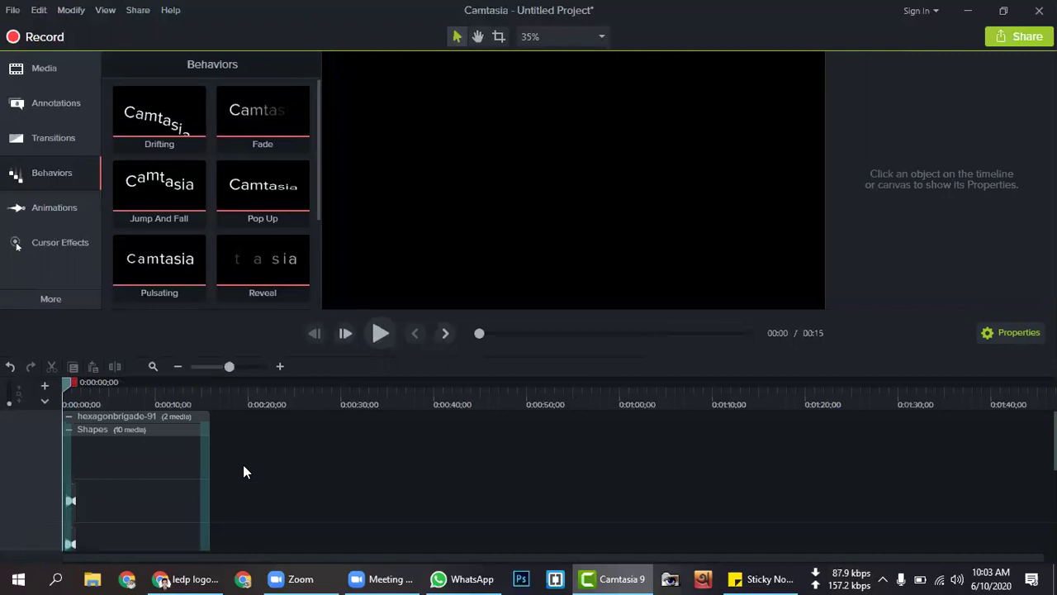
{"action": "left_click", "coordinate": [380, 334]}
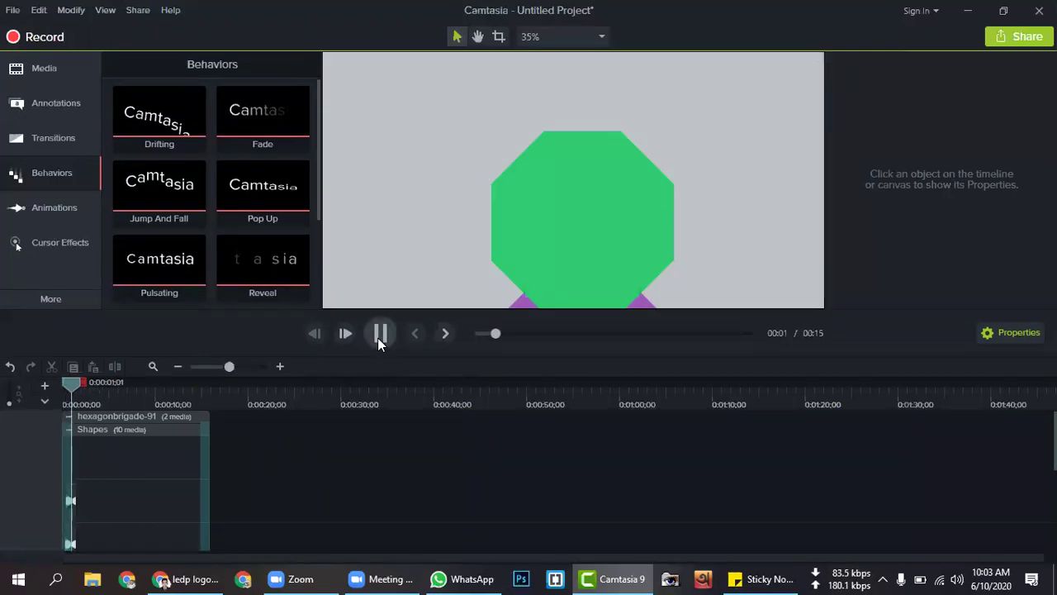
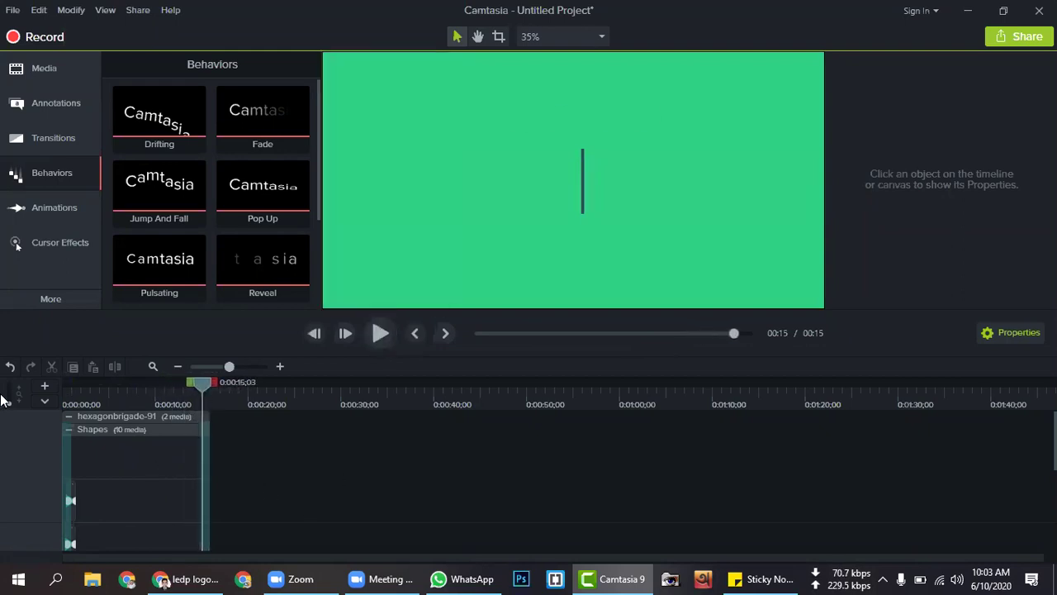
{"action": "key", "text": "ctrl+Home"}
{"action": "scroll", "coordinate": [204, 506], "scroll_direction": "down", "scroll_amount": 3}
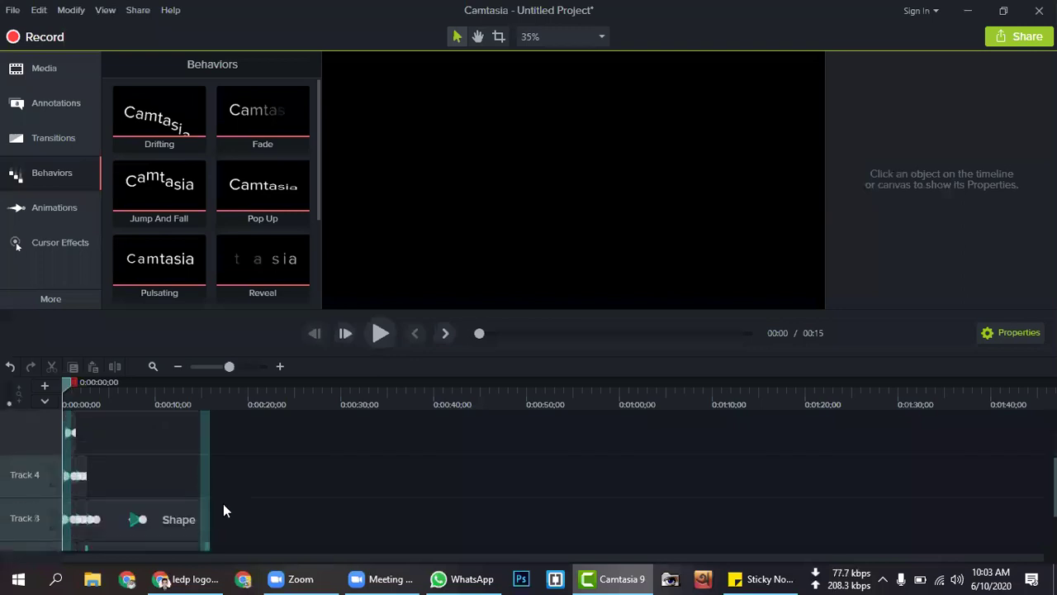
Look through the expanded hexagonbrigade-91 title's shape layers on the timeline and give the preview canvas more height.
{"action": "scroll", "coordinate": [221, 512], "scroll_direction": "down", "scroll_amount": 2}
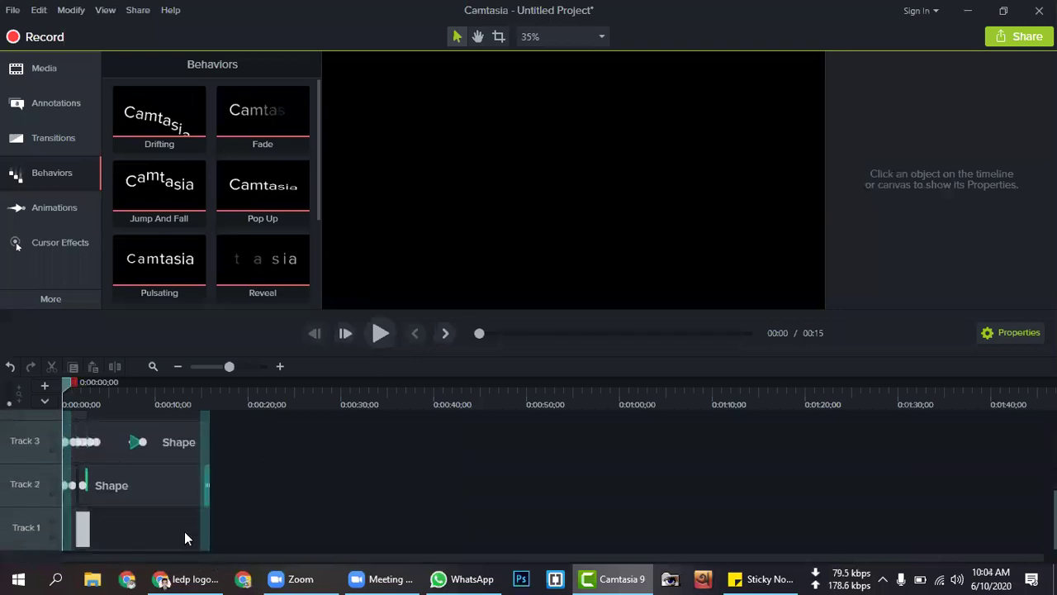
{"action": "scroll", "coordinate": [332, 468], "scroll_direction": "down", "scroll_amount": 3}
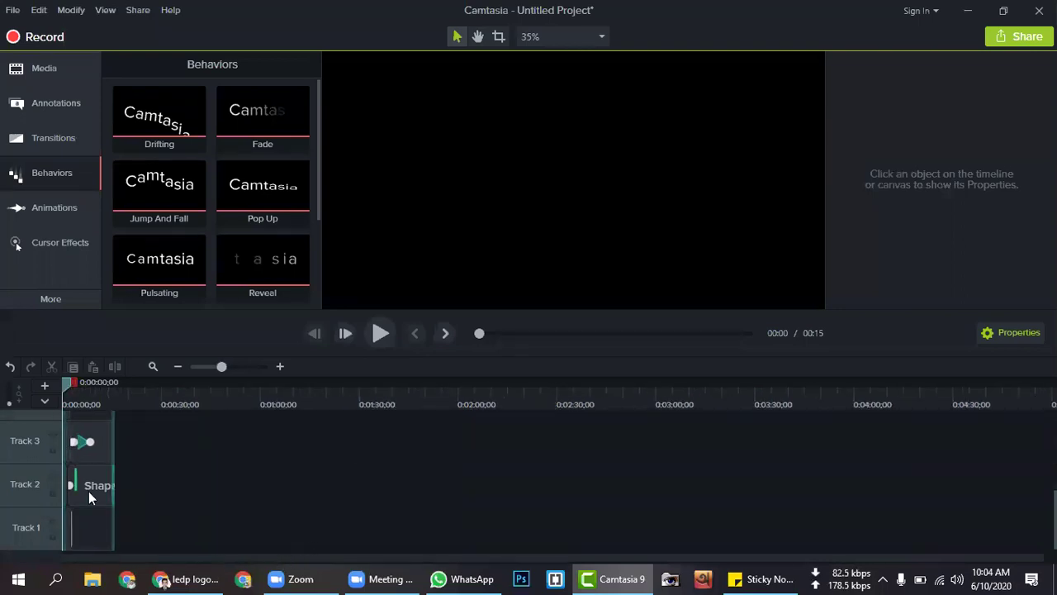
{"action": "scroll", "coordinate": [88, 491], "scroll_direction": "up", "scroll_amount": 5}
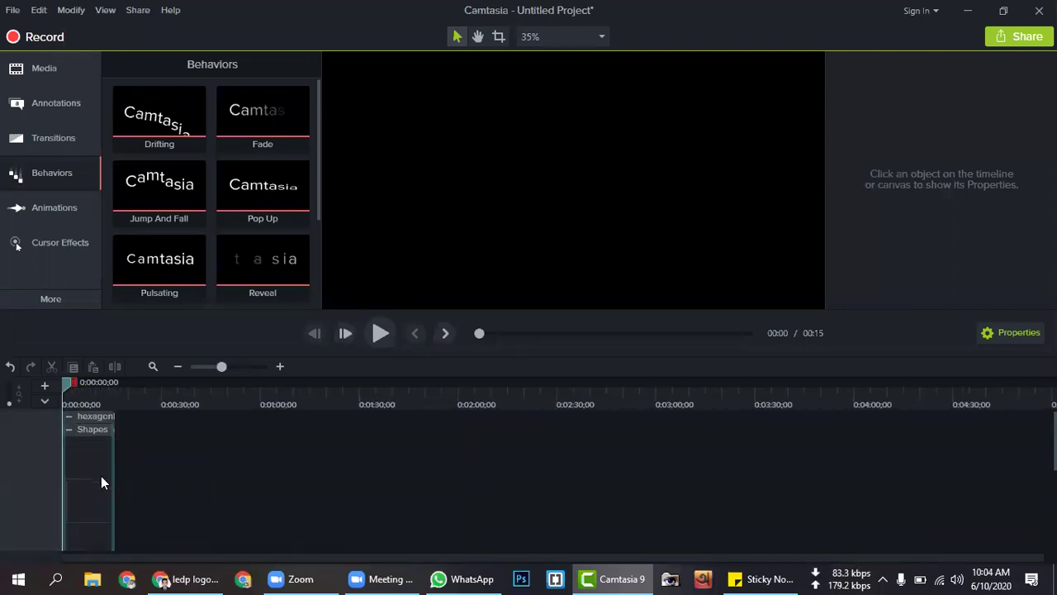
{"action": "scroll", "coordinate": [101, 476], "scroll_direction": "down", "scroll_amount": 4}
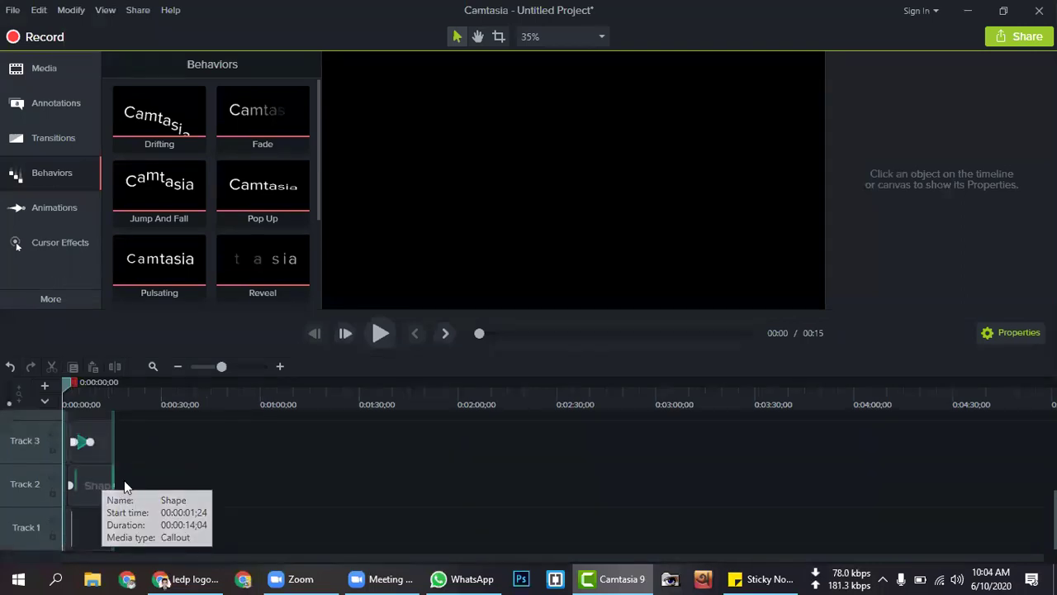
{"action": "scroll", "coordinate": [42, 444], "scroll_direction": "up", "scroll_amount": 2}
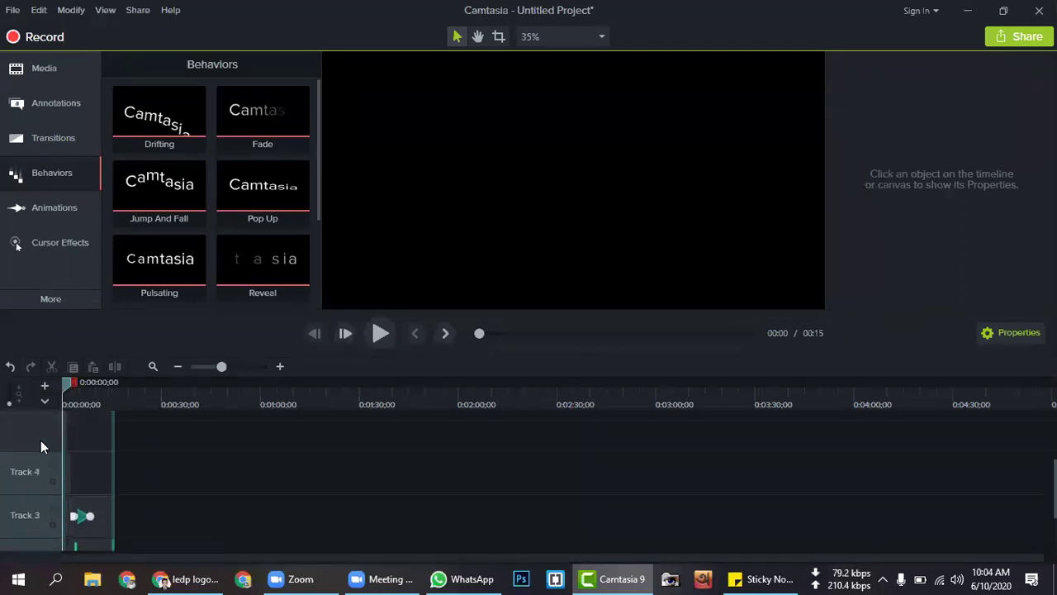
{"action": "left_click_drag", "start_coordinate": [471, 310], "coordinate": [493, 351]}
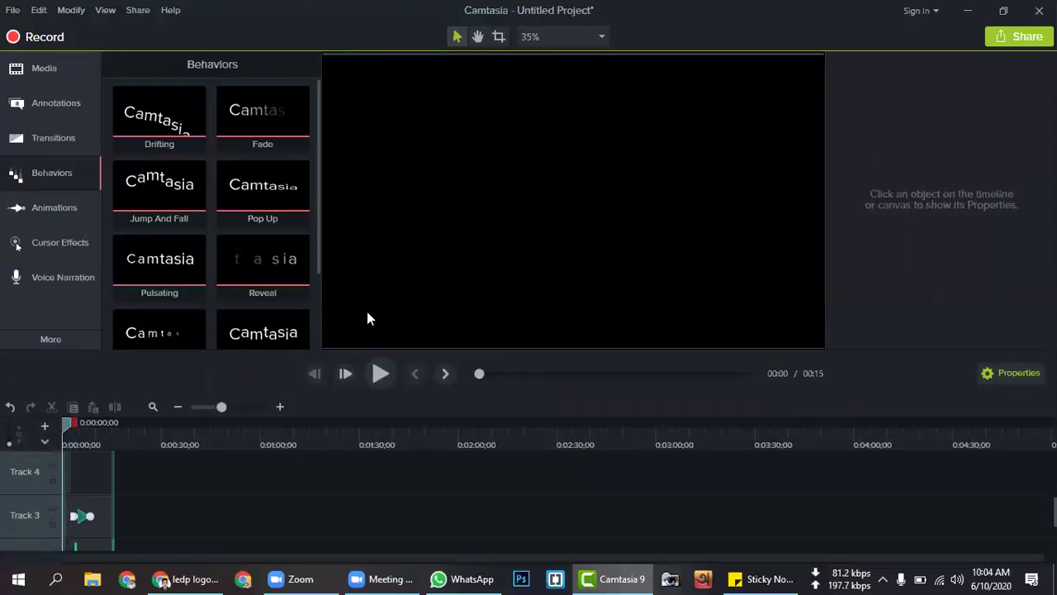
Inspect the title's shape layers, play the video past 0:00:12 to check the leftover vertical line, and return the playhead to the beginning.
{"action": "left_click", "coordinate": [103, 527]}
{"action": "scroll", "coordinate": [102, 525], "scroll_direction": "down", "scroll_amount": 2}
{"action": "left_click", "coordinate": [101, 515]}
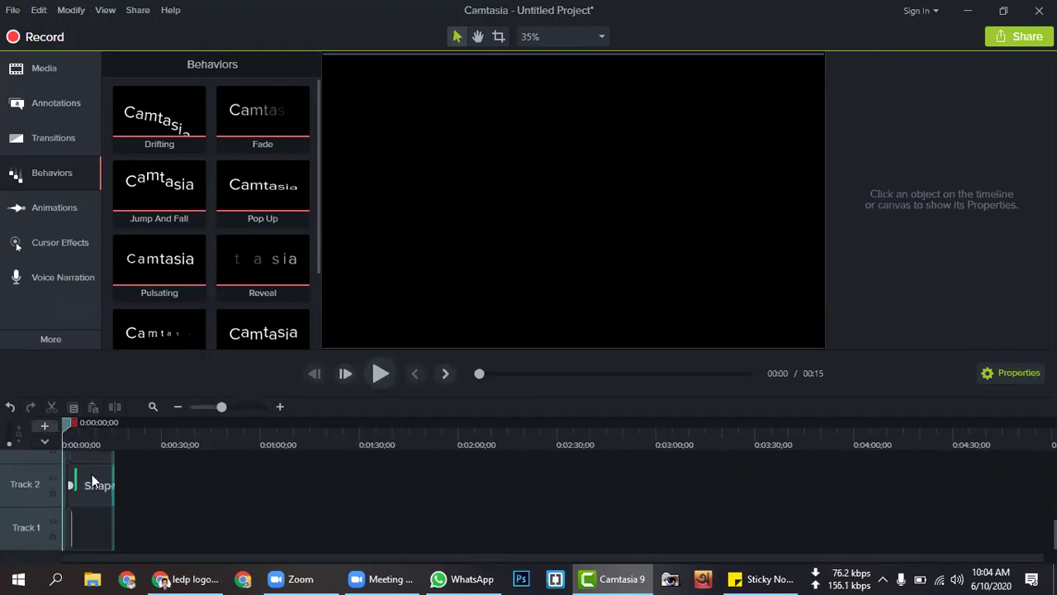
{"action": "scroll", "coordinate": [98, 504], "scroll_direction": "up", "scroll_amount": 3}
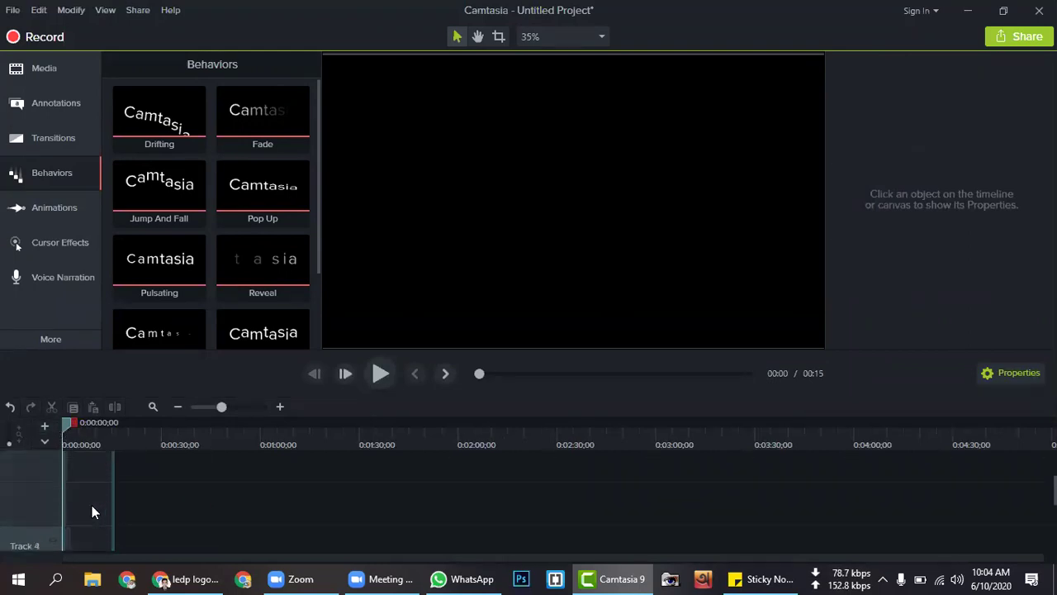
{"action": "scroll", "coordinate": [83, 535], "scroll_direction": "down", "scroll_amount": 2}
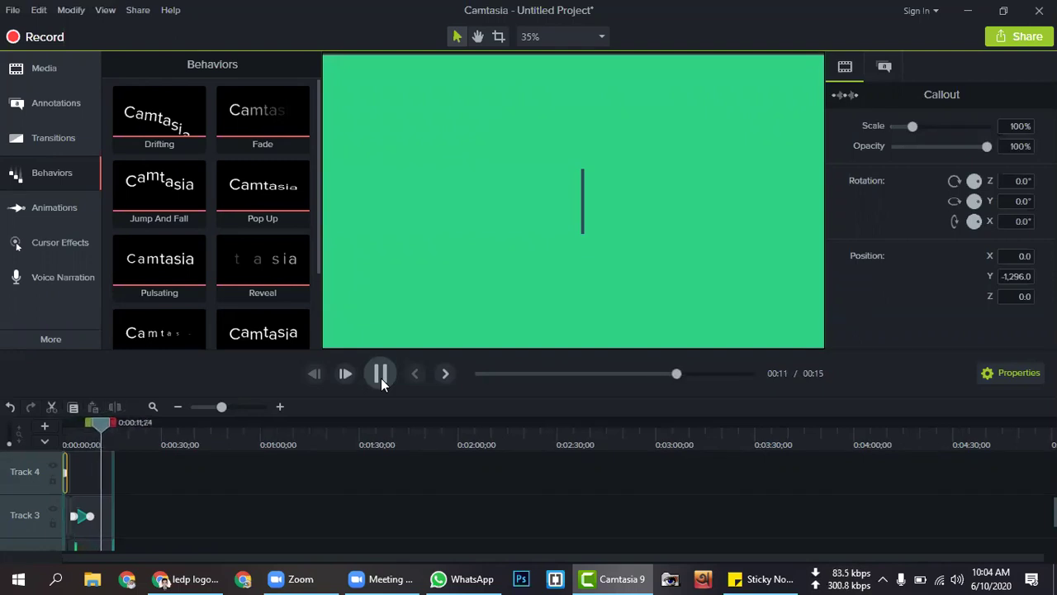
{"action": "left_click", "coordinate": [381, 377]}
{"action": "scroll", "coordinate": [207, 475], "scroll_direction": "down", "scroll_amount": 2}
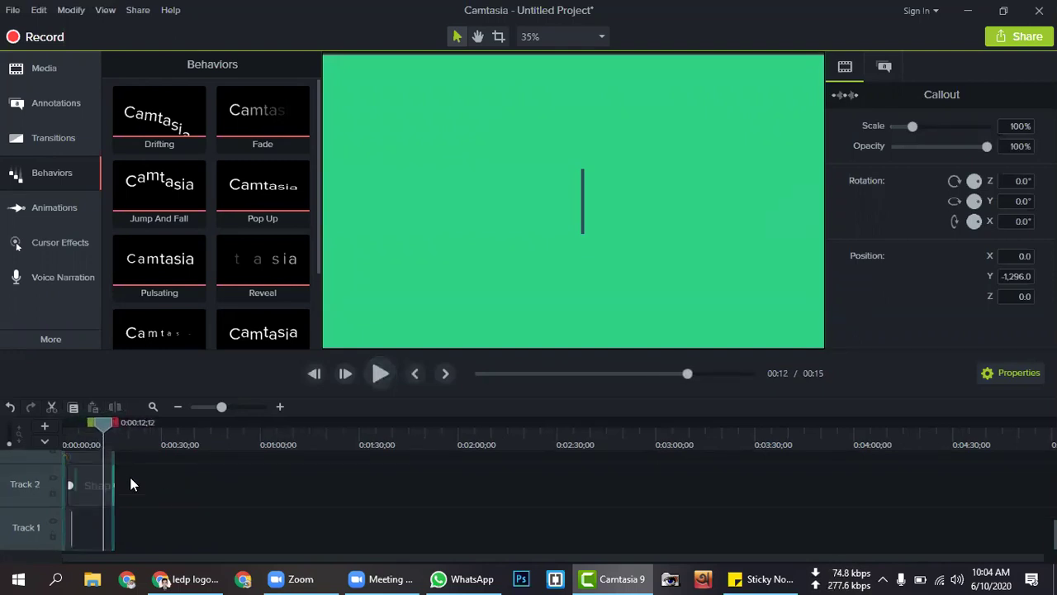
{"action": "key", "text": "ctrl+Home"}
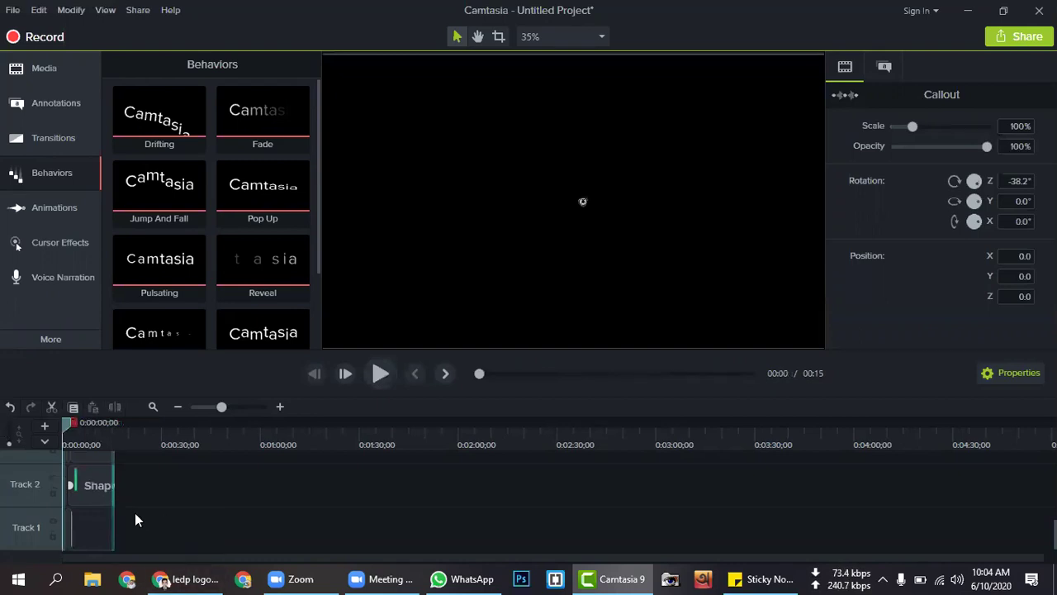
{"action": "key", "text": "ctrl+g"}
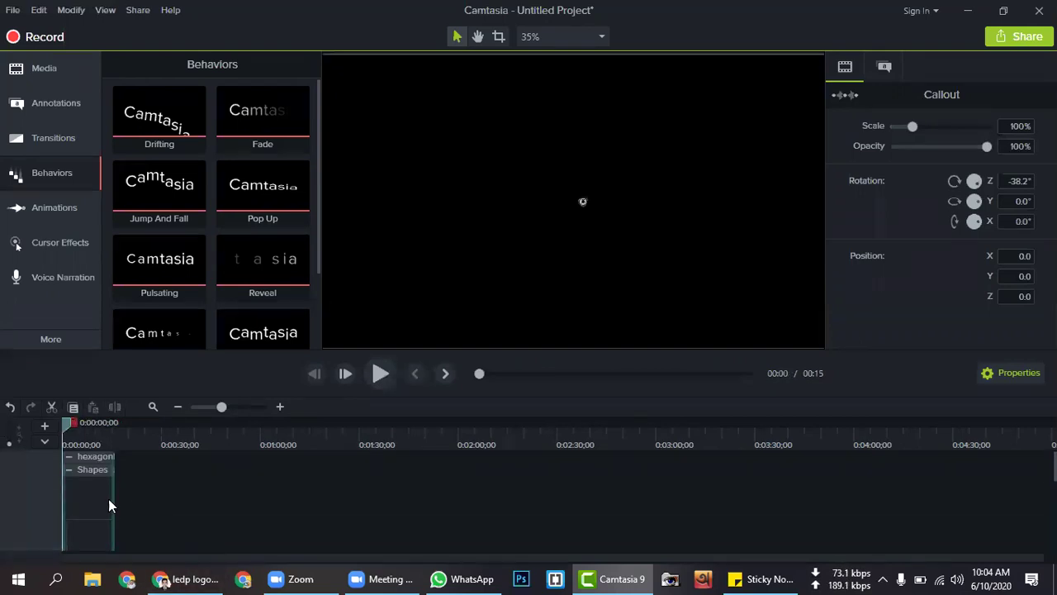
{"action": "key", "text": "ctrl+z"}
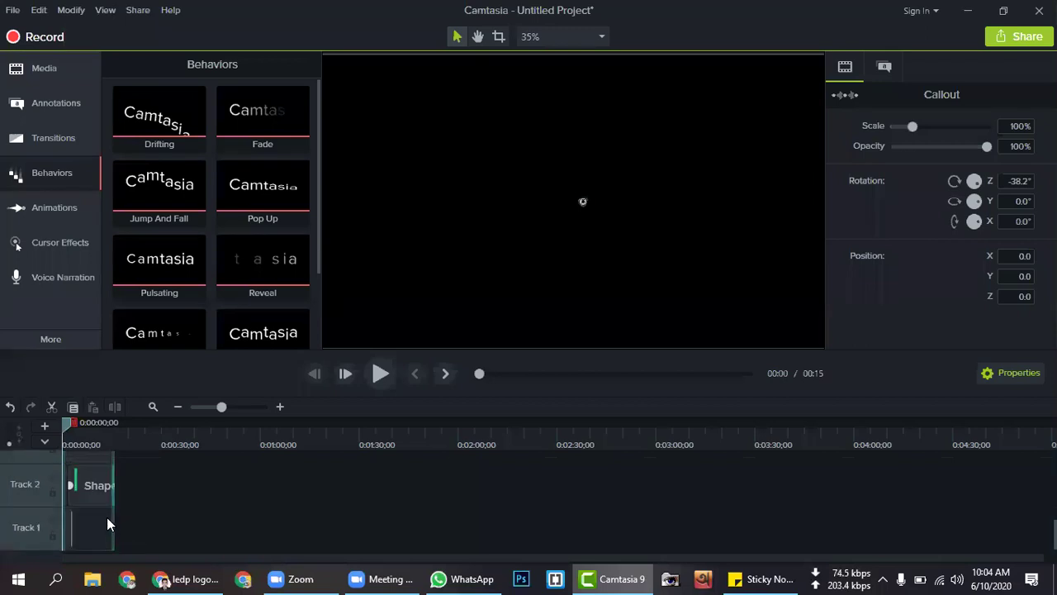
Collapse the hexagonbrigade-91 title group and extend it on Track 1 to end at about 0:00:25.
{"action": "left_click", "coordinate": [96, 517]}
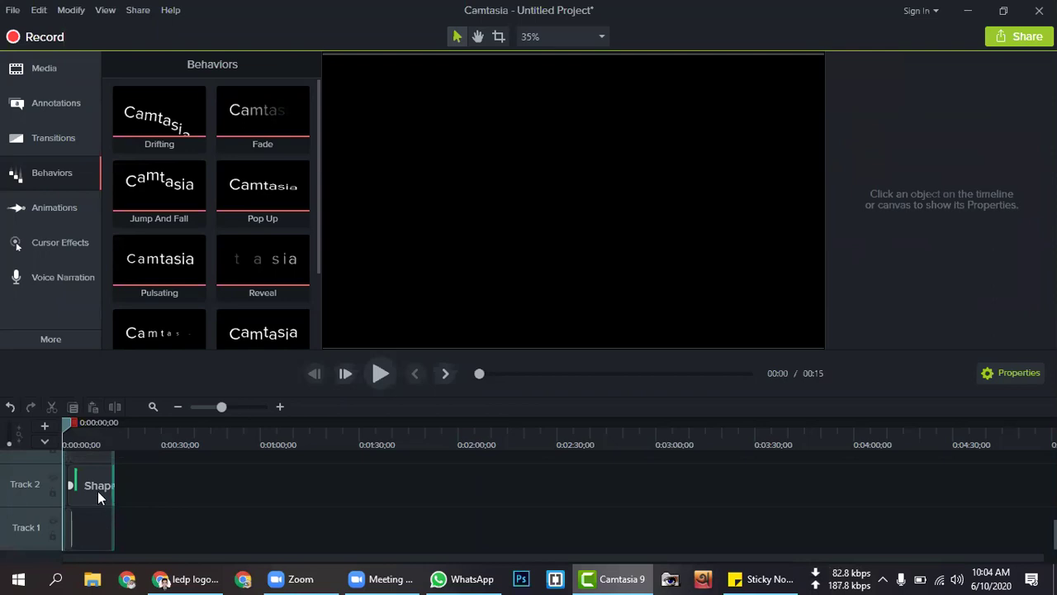
{"action": "left_click", "coordinate": [95, 487]}
{"action": "left_click", "coordinate": [113, 483]}
{"action": "left_click_drag", "start_coordinate": [133, 483], "coordinate": [146, 484]}
{"action": "scroll", "coordinate": [168, 501], "scroll_direction": "up", "scroll_amount": 2}
{"action": "scroll", "coordinate": [120, 509], "scroll_direction": "down", "scroll_amount": 2}
{"action": "scroll", "coordinate": [120, 506], "scroll_direction": "up", "scroll_amount": 4}
{"action": "scroll", "coordinate": [121, 506], "scroll_direction": "up", "scroll_amount": 2}
{"action": "scroll", "coordinate": [122, 506], "scroll_direction": "down", "scroll_amount": 6}
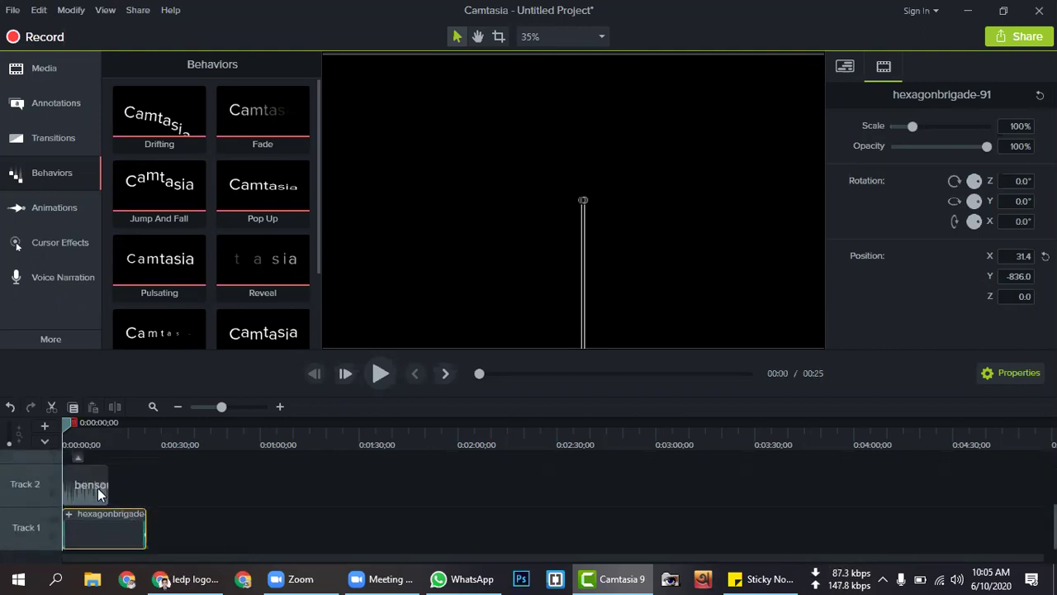
Extend the bensound-ukulele music to about 0:00:20 and the Welcome To callout to about 0:00:12.
{"action": "left_click", "coordinate": [97, 488]}
{"action": "left_click_drag", "start_coordinate": [121, 484], "coordinate": [134, 487]}
{"action": "scroll", "coordinate": [79, 512], "scroll_direction": "up", "scroll_amount": 4}
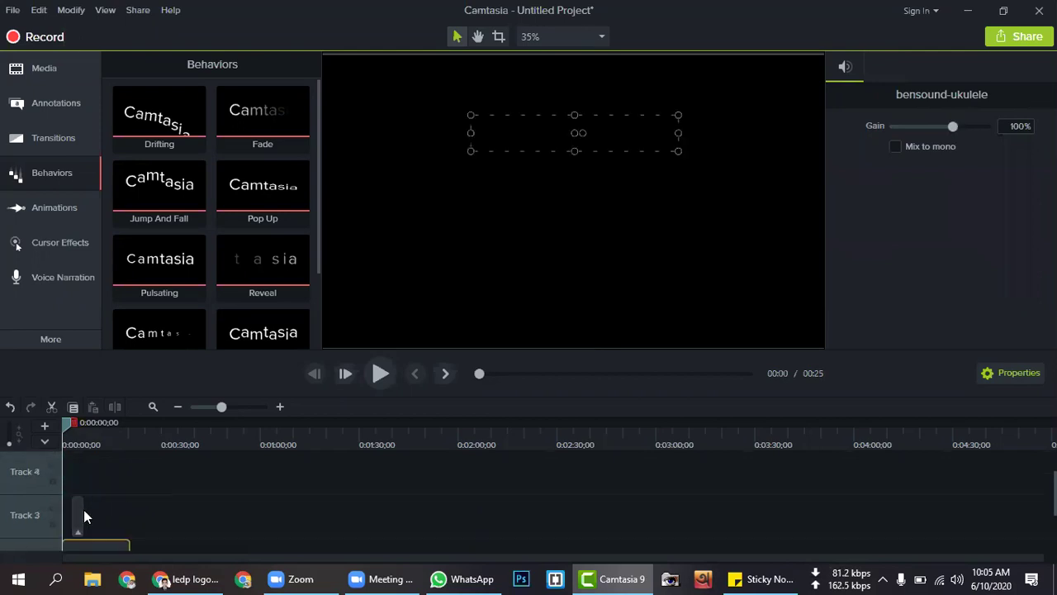
{"action": "left_click", "coordinate": [81, 511]}
{"action": "scroll", "coordinate": [107, 510], "scroll_direction": "up", "scroll_amount": 2}
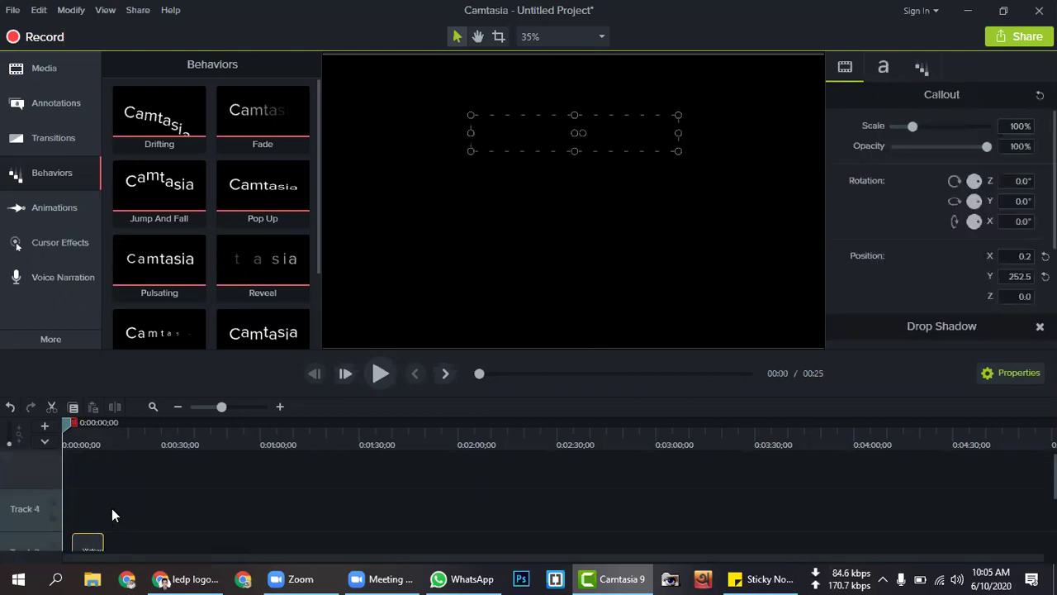
{"action": "left_click", "coordinate": [83, 512]}
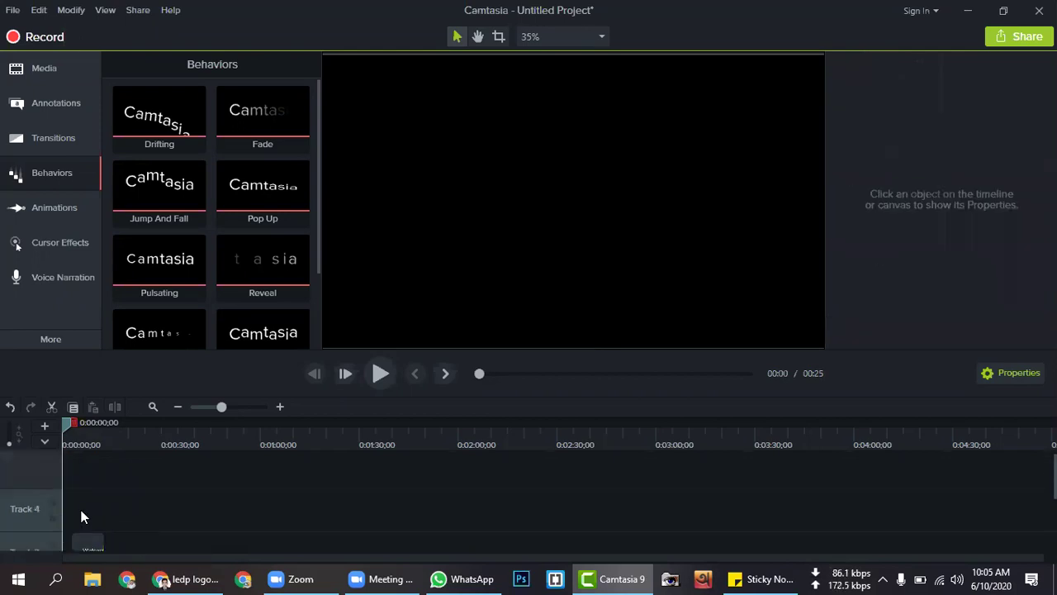
Add logo.png from the project media to Track 4 and place it at about 0:00:08.
{"action": "left_click", "coordinate": [45, 66]}
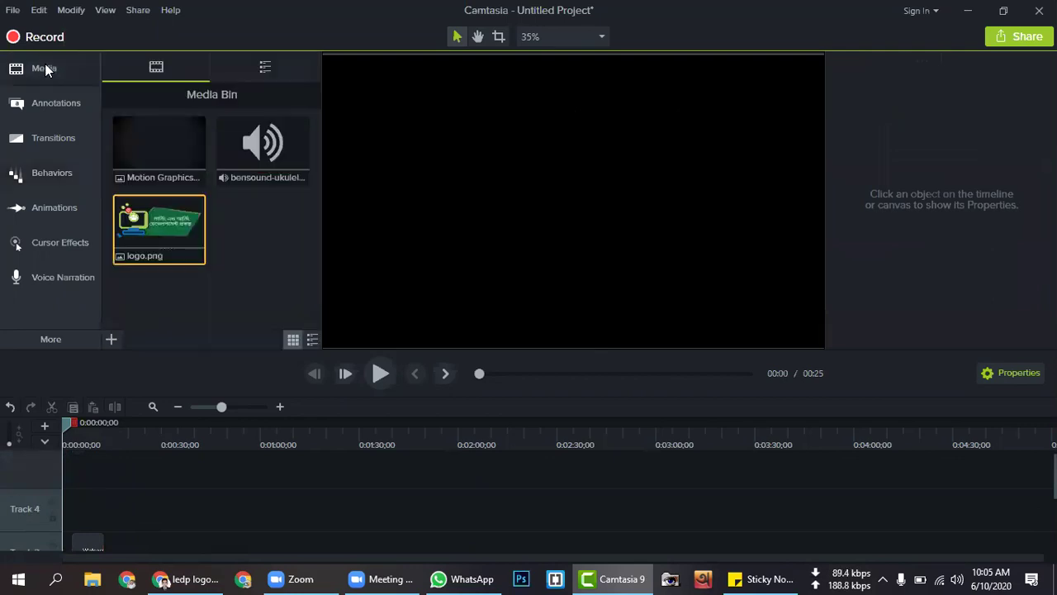
{"action": "right_click", "coordinate": [192, 230]}
{"action": "left_click", "coordinate": [229, 234]}
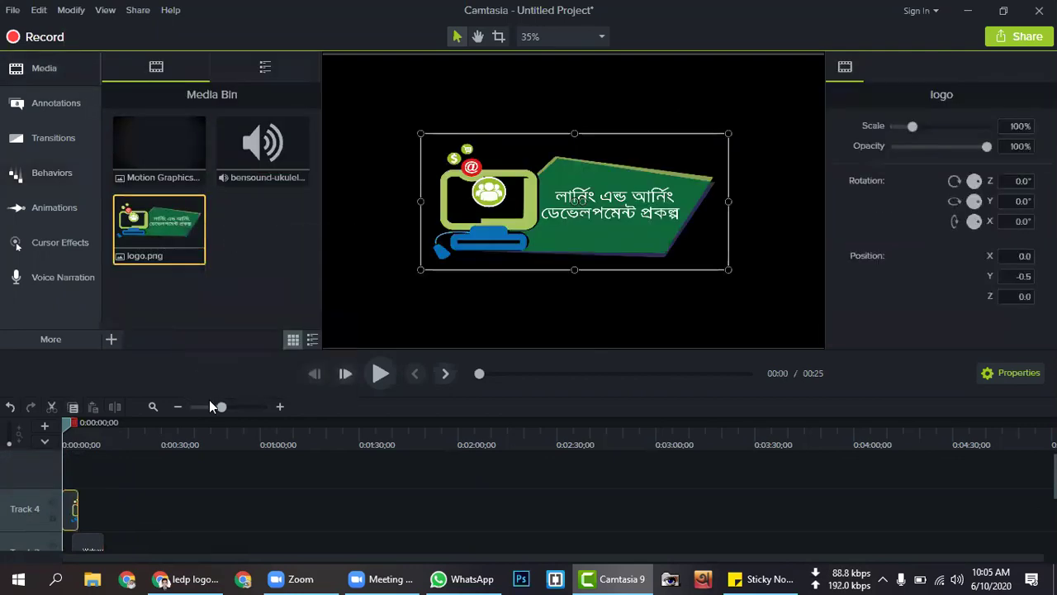
{"action": "left_click_drag", "start_coordinate": [71, 510], "coordinate": [99, 505]}
Play the intro up to the logo's appearance and move the logo clip on Track 4 to start at about 0:00:19.
{"action": "scroll", "coordinate": [152, 486], "scroll_direction": "down", "scroll_amount": 3}
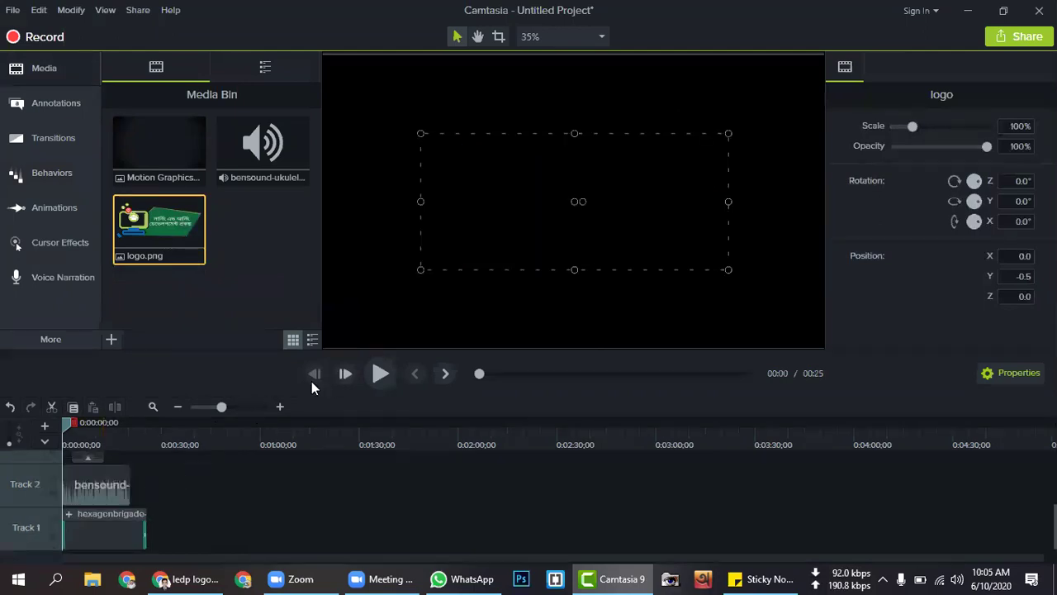
{"action": "left_click", "coordinate": [380, 374]}
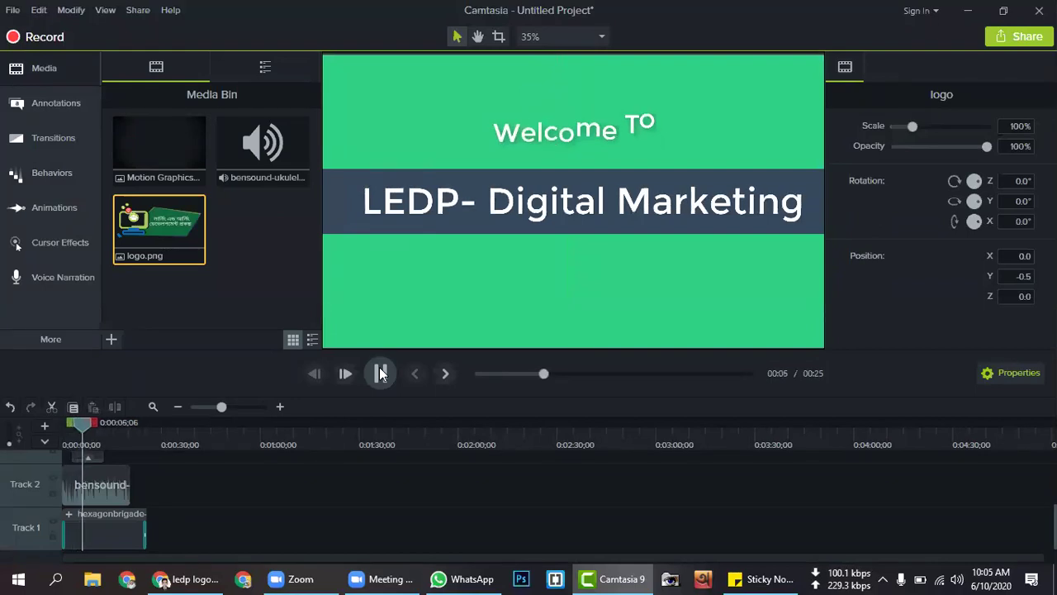
{"action": "left_click", "coordinate": [380, 374]}
{"action": "scroll", "coordinate": [123, 499], "scroll_direction": "up", "scroll_amount": 1}
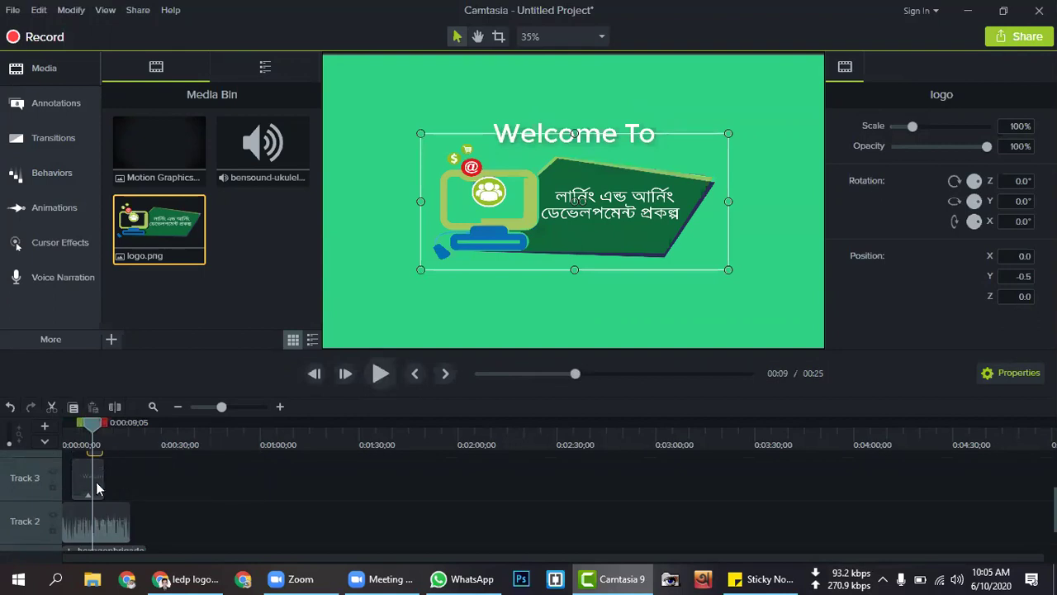
{"action": "scroll", "coordinate": [96, 481], "scroll_direction": "up", "scroll_amount": 1}
{"action": "left_click_drag", "start_coordinate": [99, 482], "coordinate": [140, 481]}
{"action": "scroll", "coordinate": [169, 481], "scroll_direction": "down", "scroll_amount": 2}
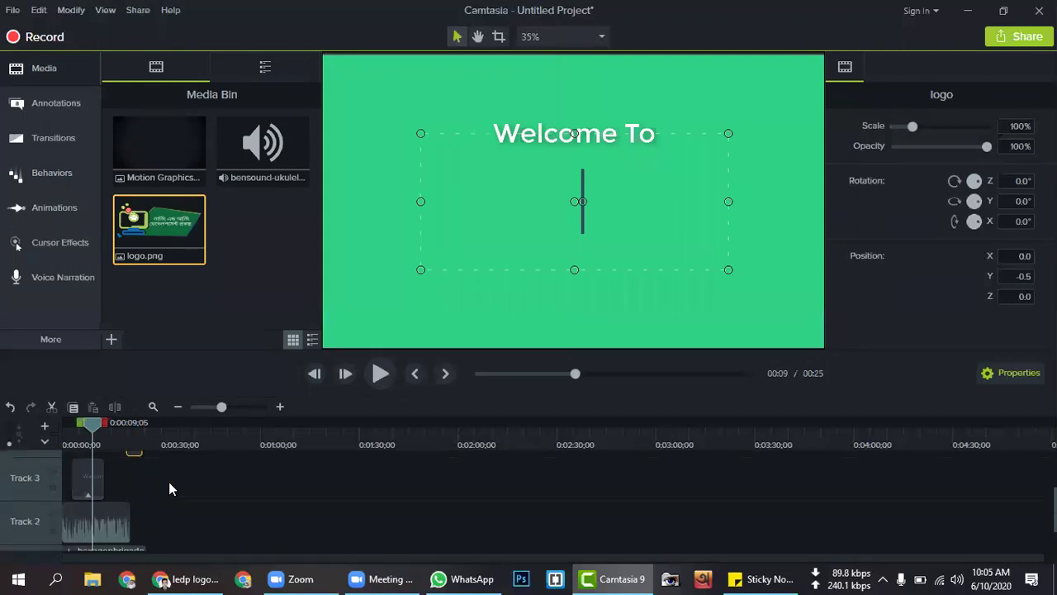
Play on from 0:00:09 to check the clip timing, replay the opening, and return the playhead to the beginning.
{"action": "left_click", "coordinate": [382, 374]}
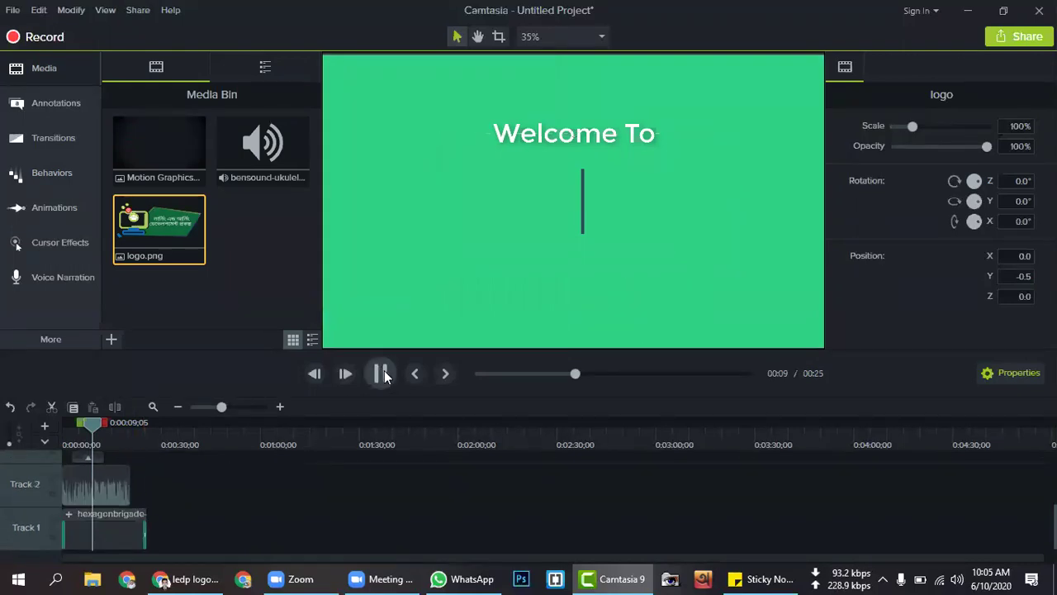
{"action": "left_click", "coordinate": [382, 375]}
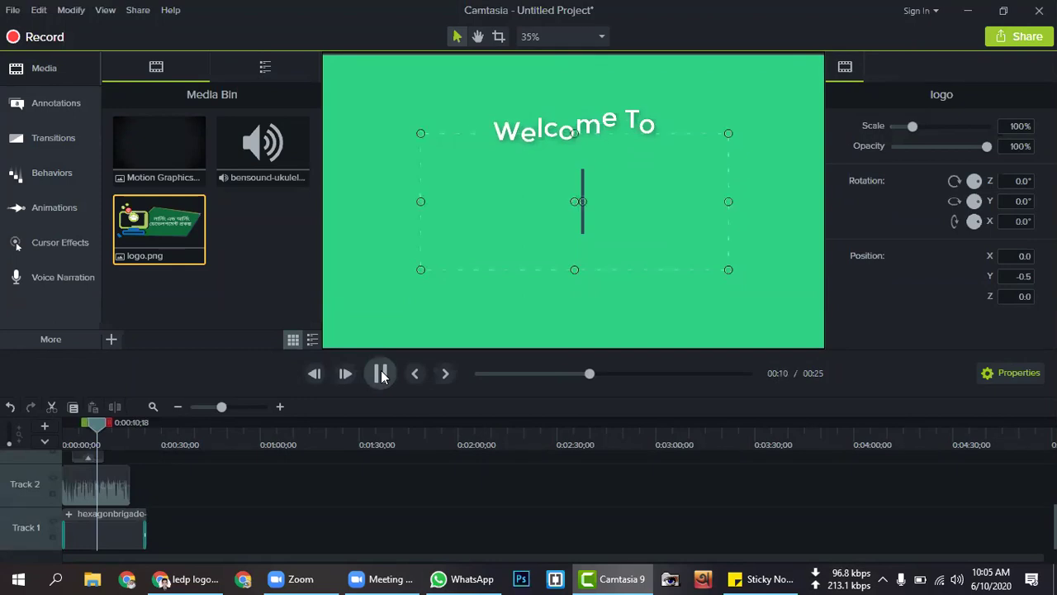
{"action": "left_click", "coordinate": [381, 374]}
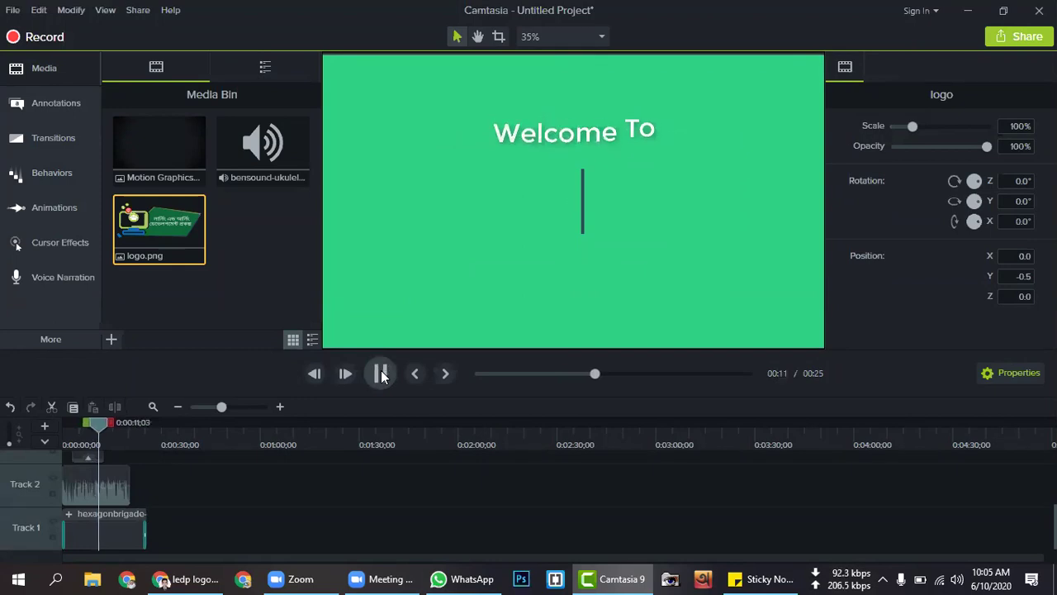
{"action": "left_click", "coordinate": [381, 374]}
{"action": "left_click_drag", "start_coordinate": [179, 515], "coordinate": [109, 493]}
{"action": "scroll", "coordinate": [297, 540], "scroll_direction": "down", "scroll_amount": 1}
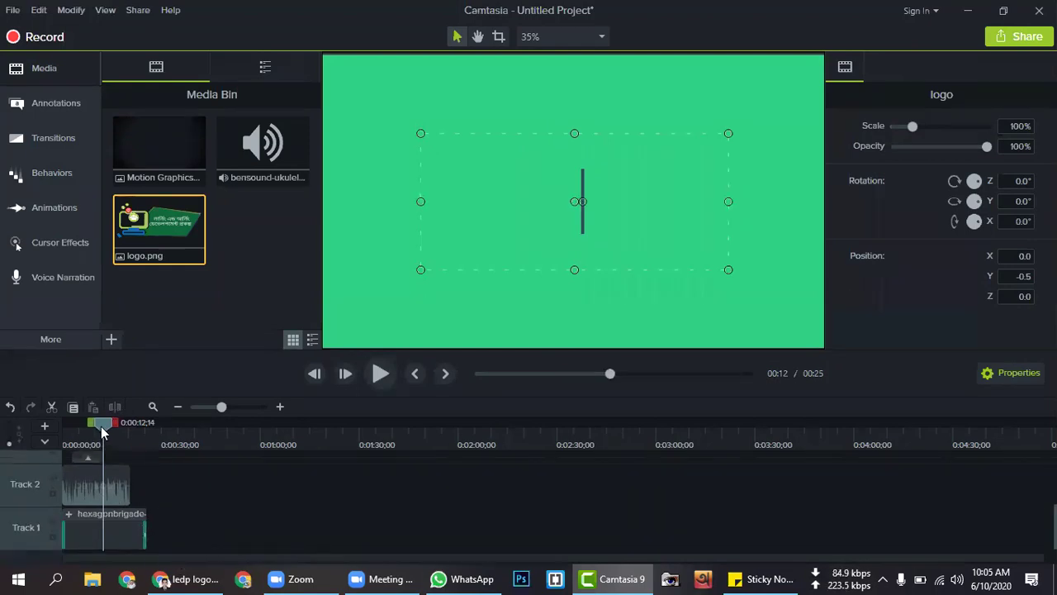
{"action": "left_click_drag", "start_coordinate": [102, 432], "coordinate": [71, 431]}
{"action": "left_click", "coordinate": [379, 373]}
{"action": "scroll", "coordinate": [92, 522], "scroll_direction": "up", "scroll_amount": 2}
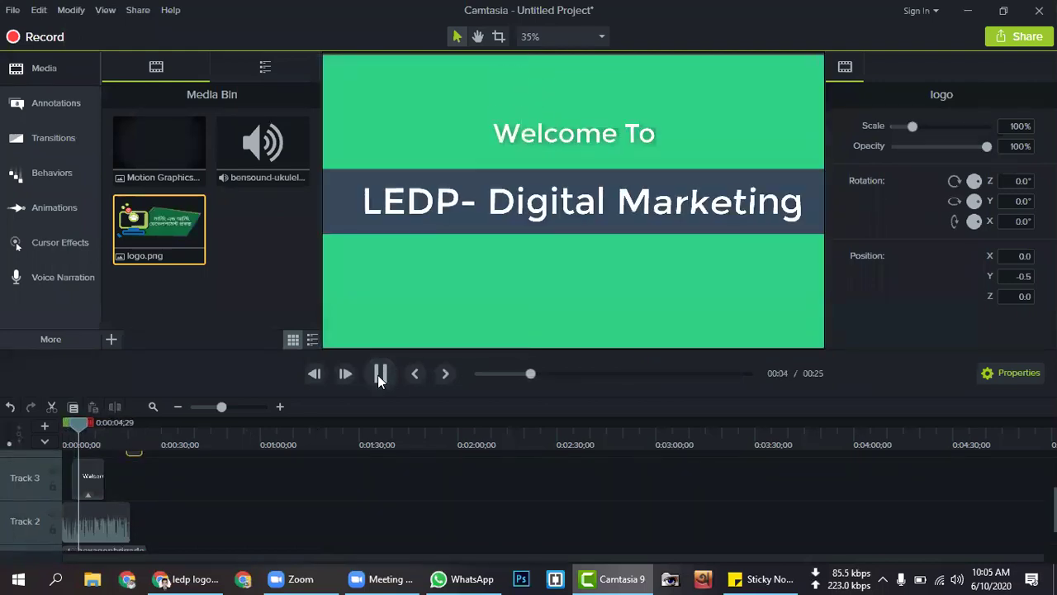
{"action": "left_click_drag", "start_coordinate": [91, 429], "coordinate": [51, 432]}
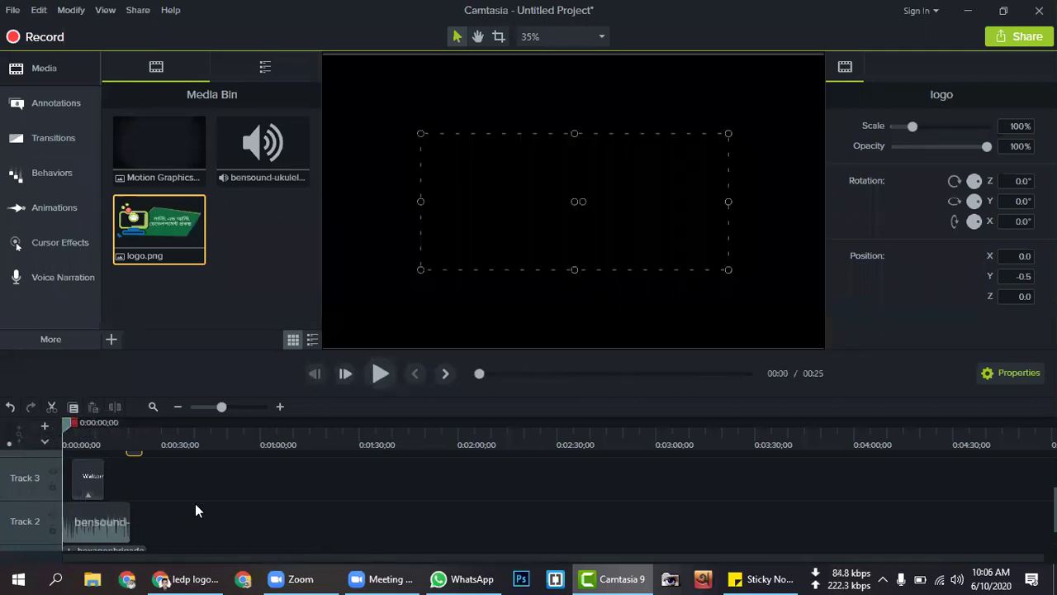
Trim the hexagonbrigade-91 title to end with the music at about 0:00:20, and move the Welcome To callout to start at about 0:00:01.
{"action": "scroll", "coordinate": [132, 525], "scroll_direction": "down", "scroll_amount": 2}
{"action": "mouse_move", "coordinate": [146, 525]}
{"action": "left_mouse_down"}
{"action": "mouse_move", "coordinate": [174, 526]}
{"action": "mouse_move", "coordinate": [130, 522]}
{"action": "left_mouse_up"}
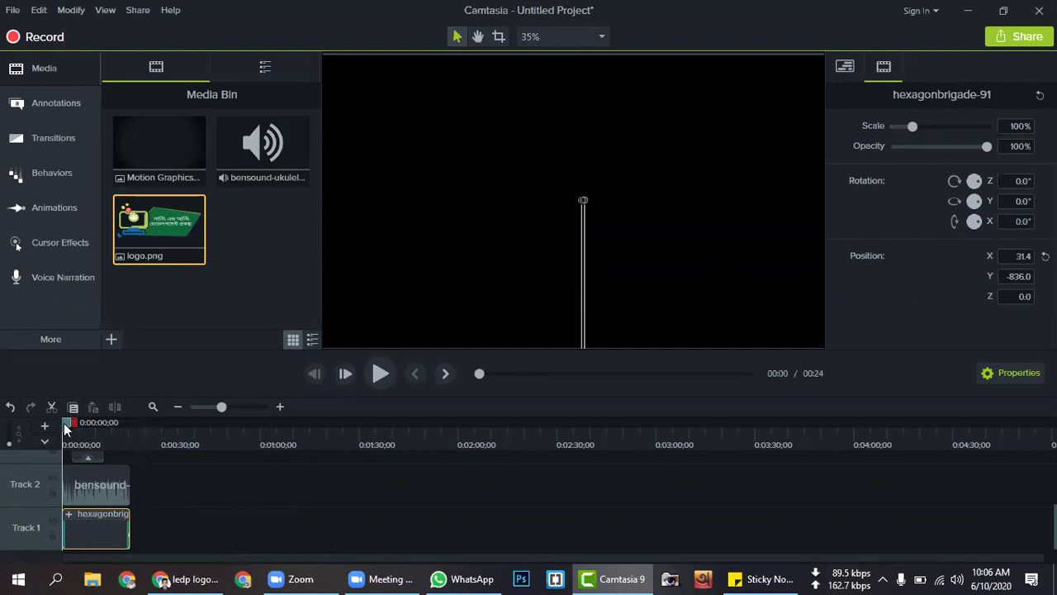
{"action": "scroll", "coordinate": [122, 485], "scroll_direction": "up", "scroll_amount": 3}
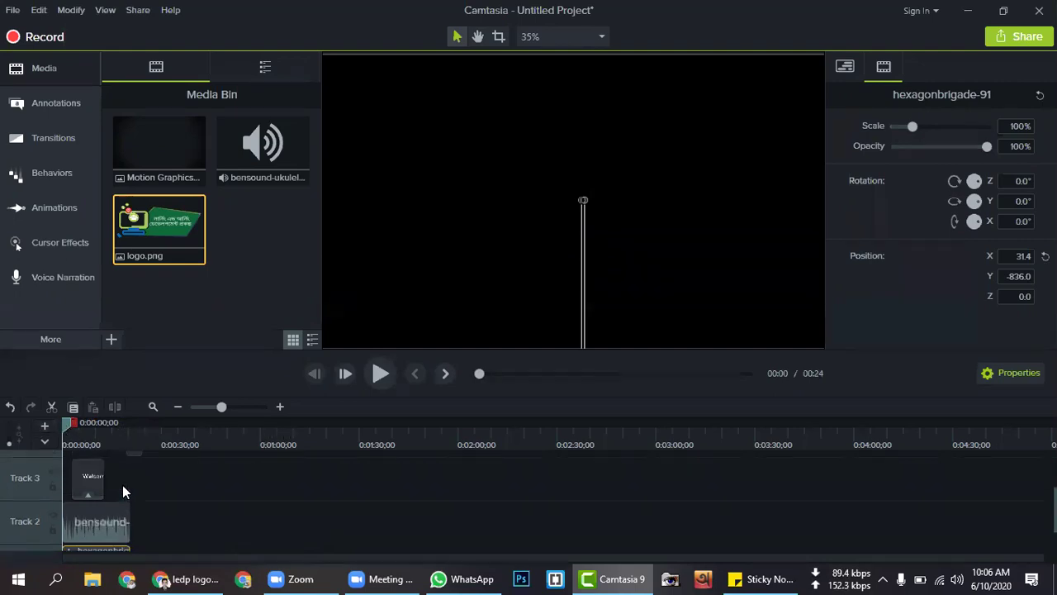
{"action": "left_click_drag", "start_coordinate": [95, 478], "coordinate": [86, 479]}
Play the intro to about 0:00:10, shorten the Welcome To callout to end at about 0:00:07, and move the playhead back toward the start.
{"action": "left_click", "coordinate": [379, 374]}
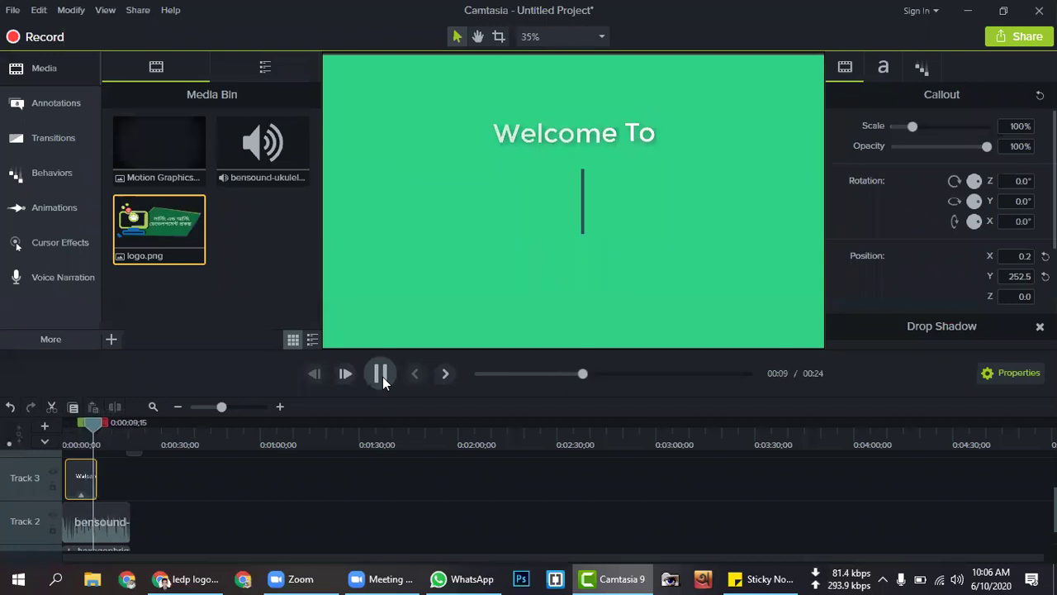
{"action": "key", "text": "space"}
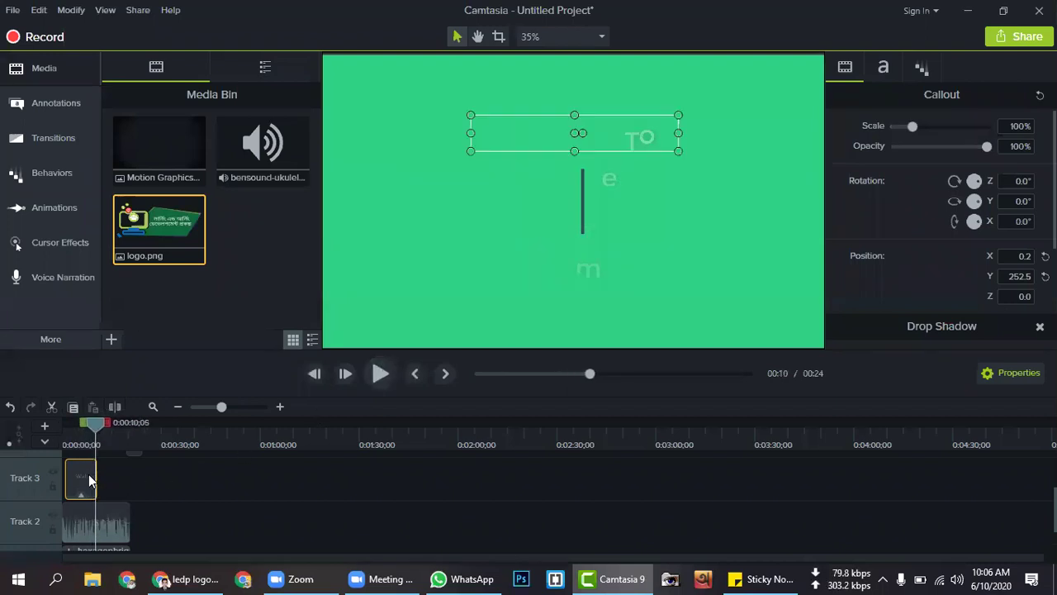
{"action": "left_click", "coordinate": [96, 476]}
{"action": "left_click_drag", "start_coordinate": [94, 476], "coordinate": [85, 476]}
{"action": "left_click_drag", "start_coordinate": [90, 423], "coordinate": [67, 433]}
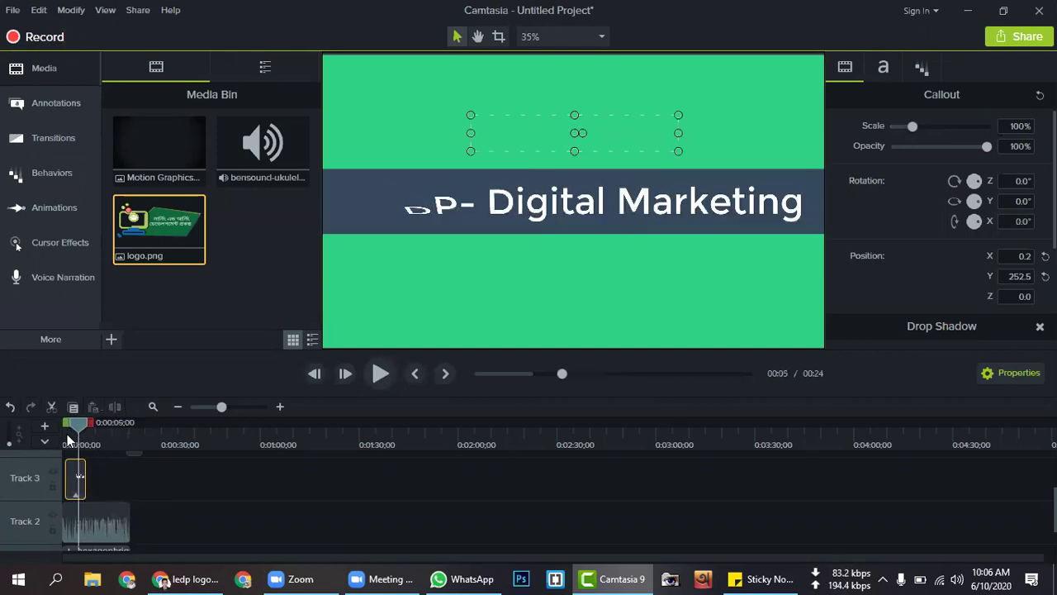
Play the intro from about 0:00:05 to 0:00:10 and return the playhead to the beginning.
{"action": "left_click", "coordinate": [380, 376]}
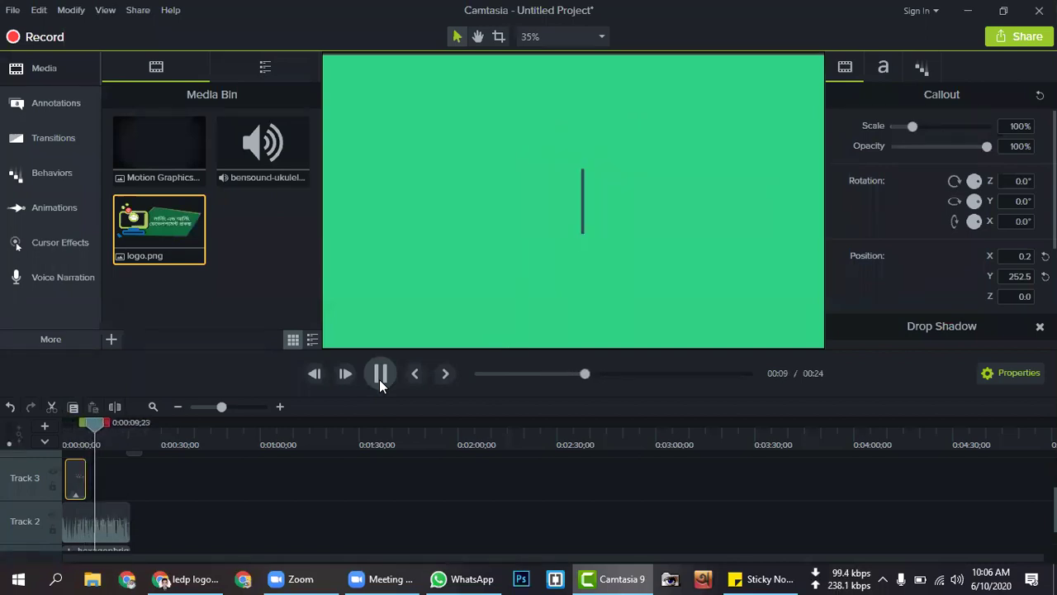
{"action": "left_click", "coordinate": [379, 379]}
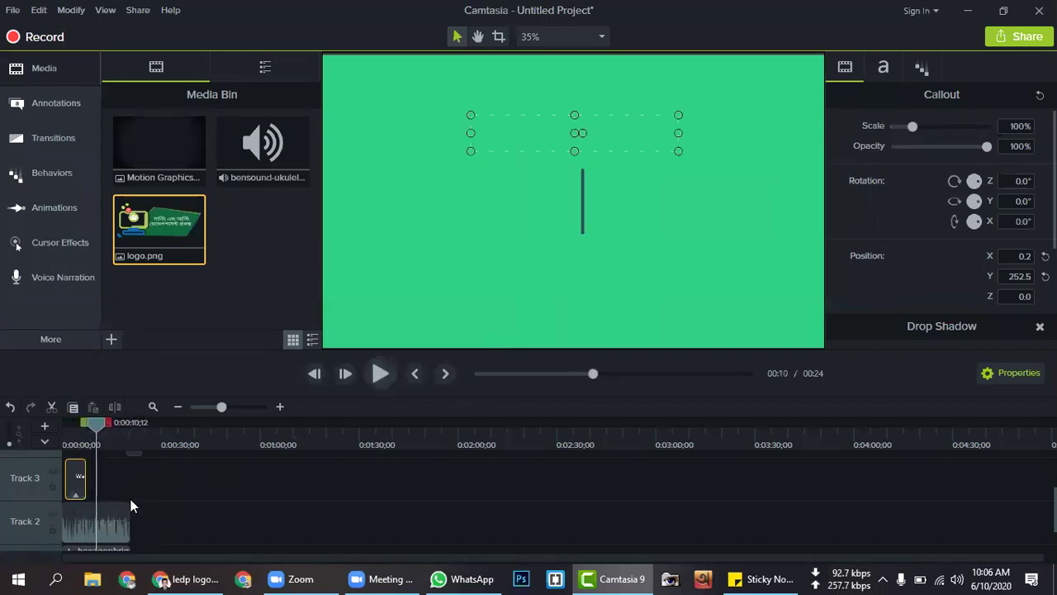
{"action": "scroll", "coordinate": [130, 505], "scroll_direction": "down", "scroll_amount": 2}
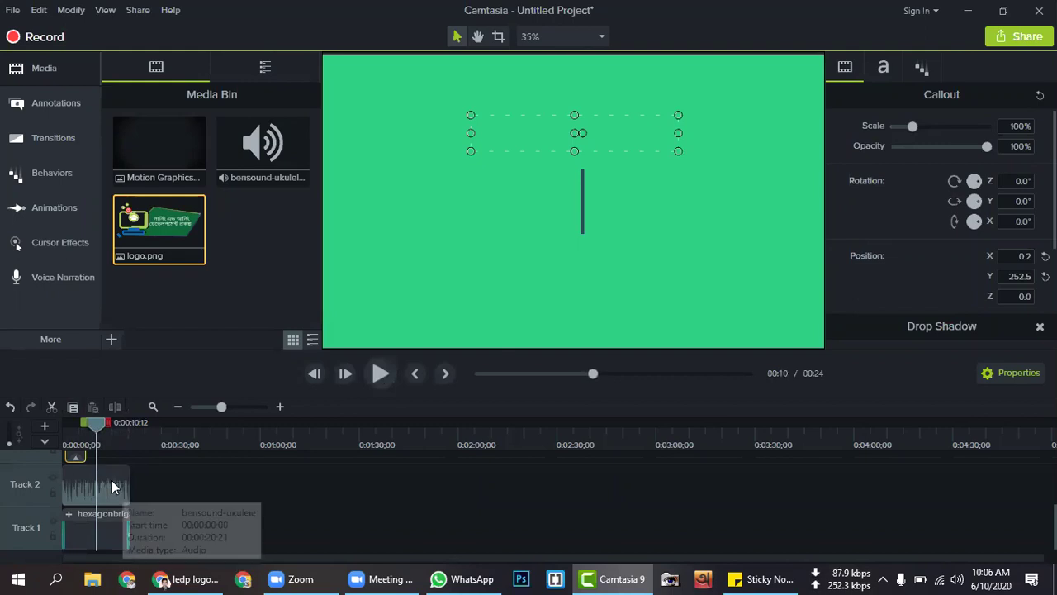
{"action": "left_click", "coordinate": [99, 485]}
{"action": "key", "text": "ctrl+Home"}
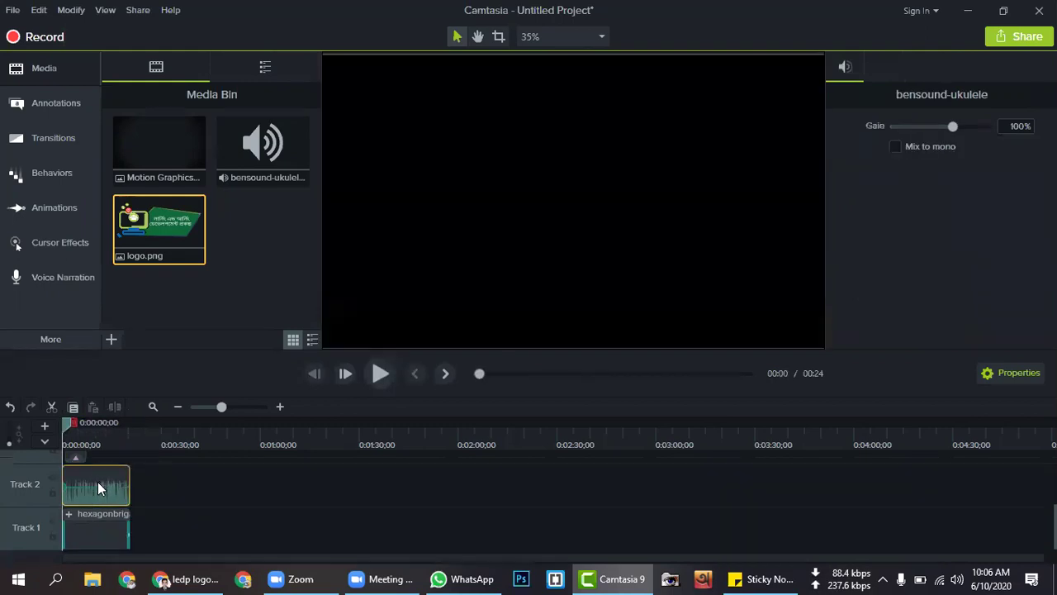
Delete the bensound-ukulele music, the Welcome To callout and the logo from Tracks 2 to 4, keeping the hexagonbrigade-91 title.
{"action": "left_click", "coordinate": [98, 533]}
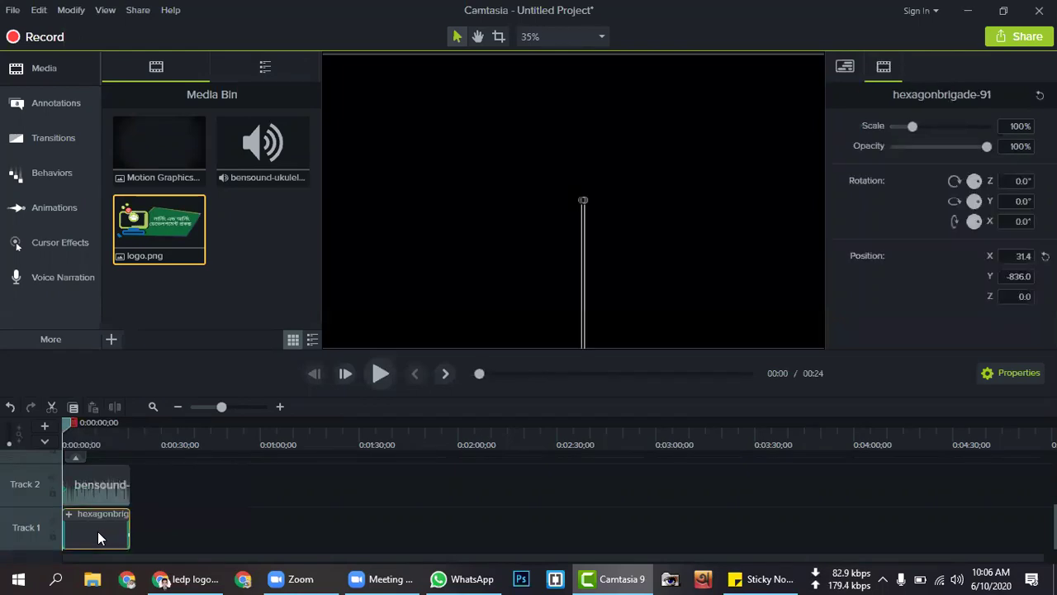
{"action": "left_click", "coordinate": [87, 486]}
{"action": "scroll", "coordinate": [87, 468], "scroll_direction": "up", "scroll_amount": 3}
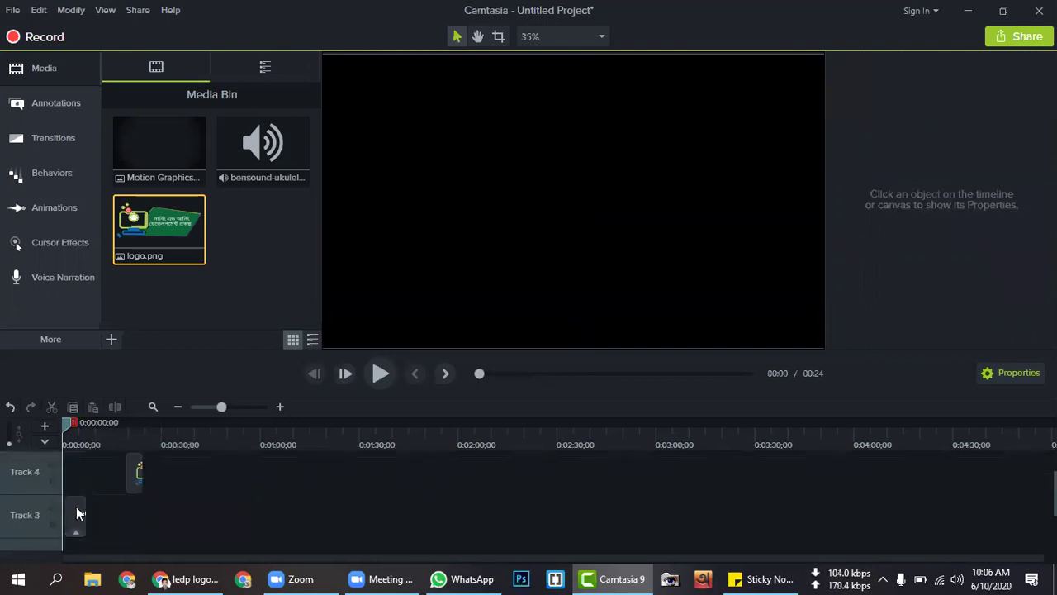
{"action": "scroll", "coordinate": [127, 478], "scroll_direction": "down", "scroll_amount": 3}
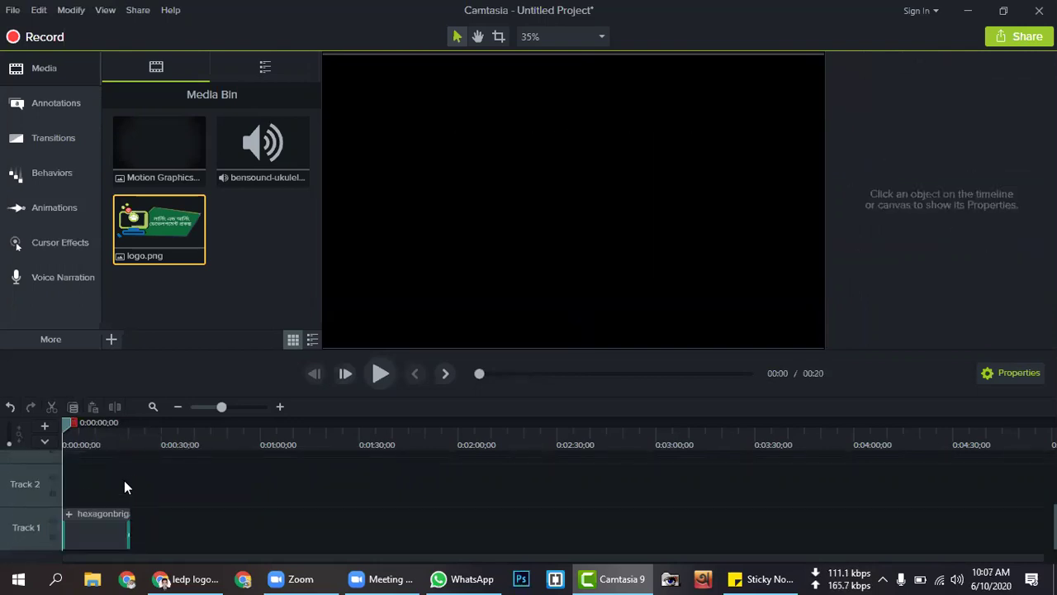
Play the hexagonbrigade-91 title alone to about 0:00:09 and split it at about 0:00:13.
{"action": "left_click", "coordinate": [98, 533]}
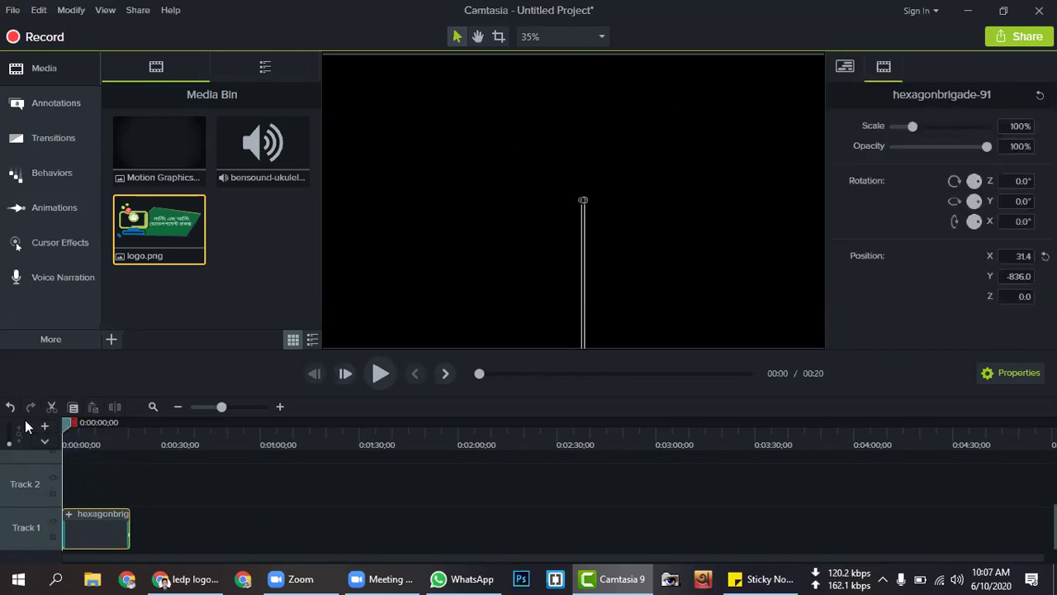
{"action": "left_click", "coordinate": [381, 373]}
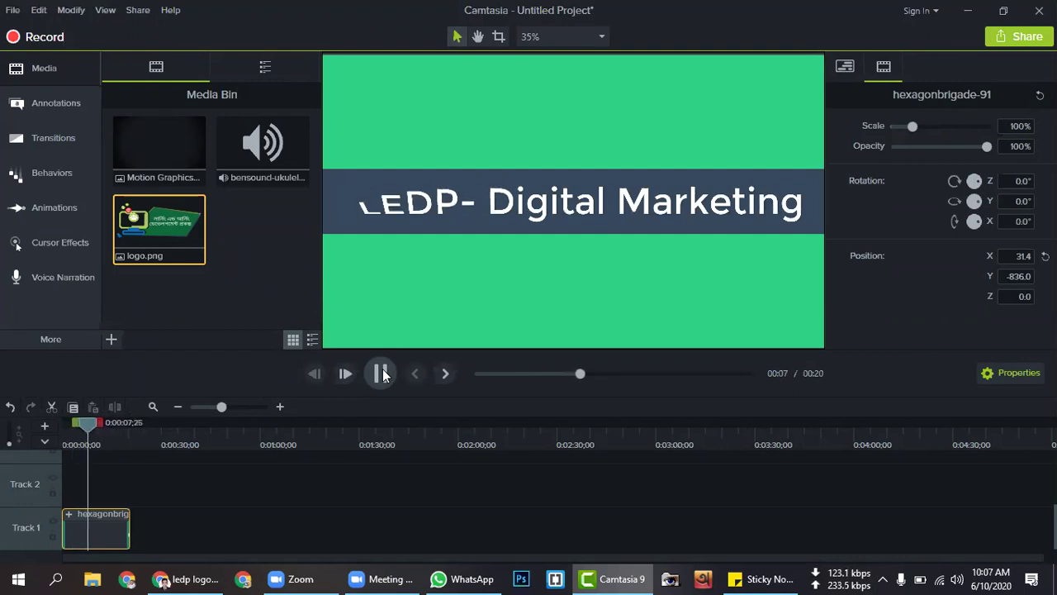
{"action": "left_click", "coordinate": [380, 373]}
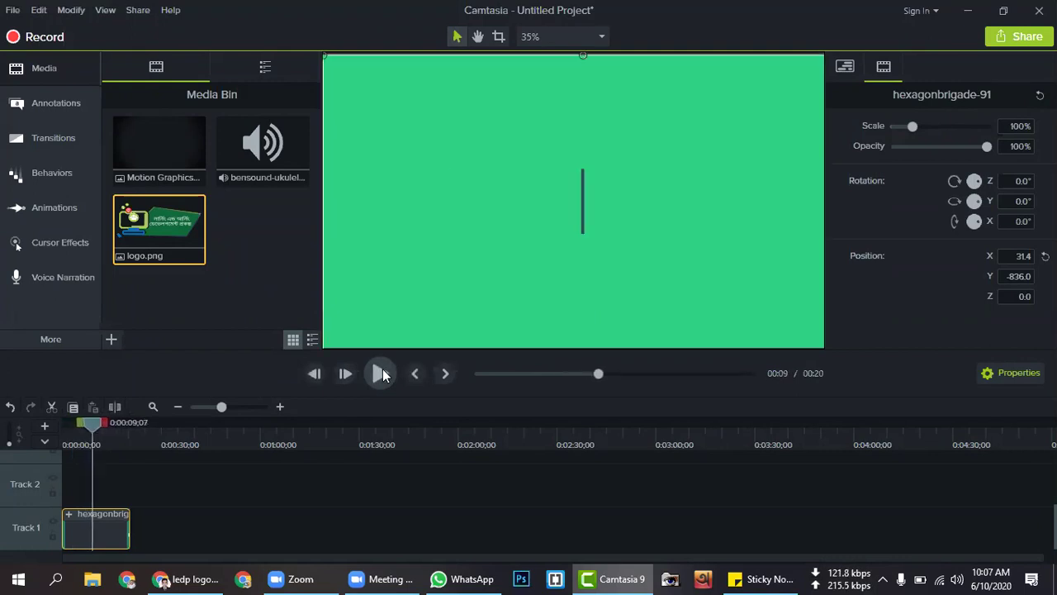
{"action": "left_click_drag", "start_coordinate": [103, 423], "coordinate": [117, 427]}
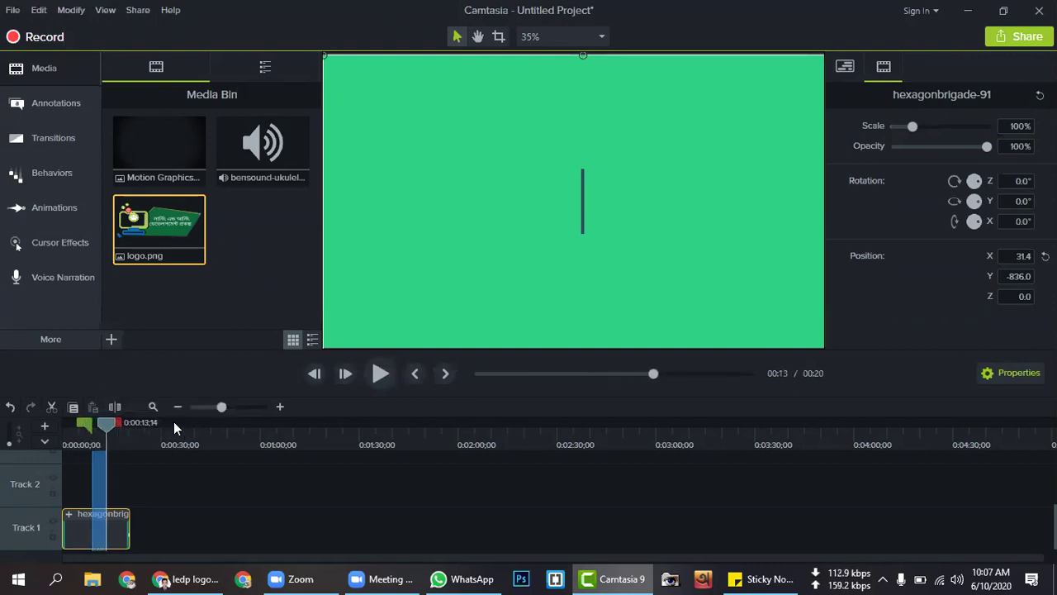
{"action": "left_click", "coordinate": [116, 408]}
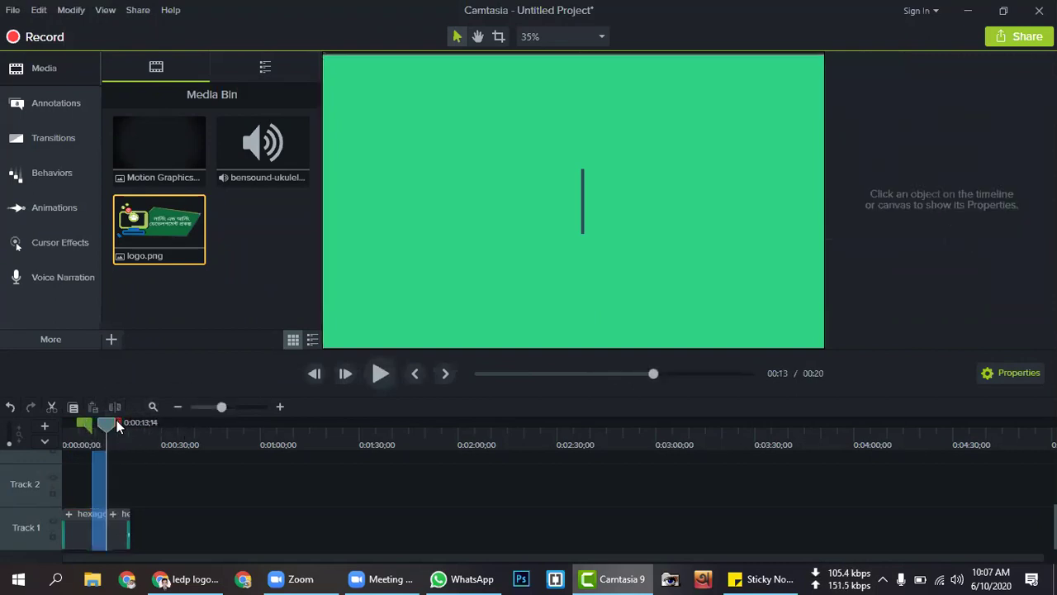
Scrub through the title's end, delete the part after the split, and play the remaining title to about 0:00:11.
{"action": "left_click_drag", "start_coordinate": [116, 426], "coordinate": [142, 434]}
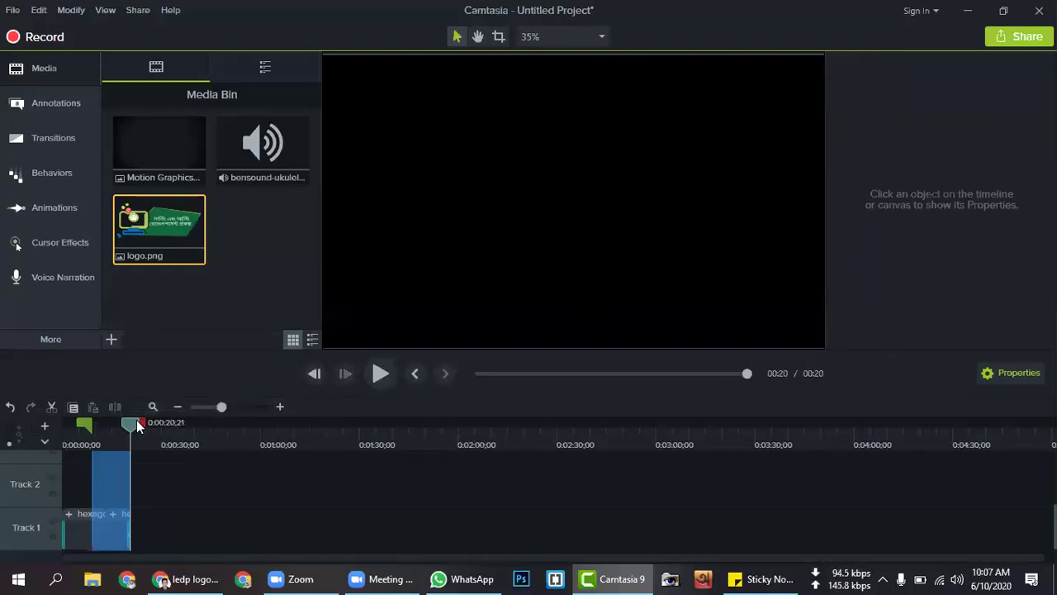
{"action": "mouse_move", "coordinate": [126, 425]}
{"action": "left_click_drag", "start_coordinate": [126, 425], "coordinate": [128, 428]}
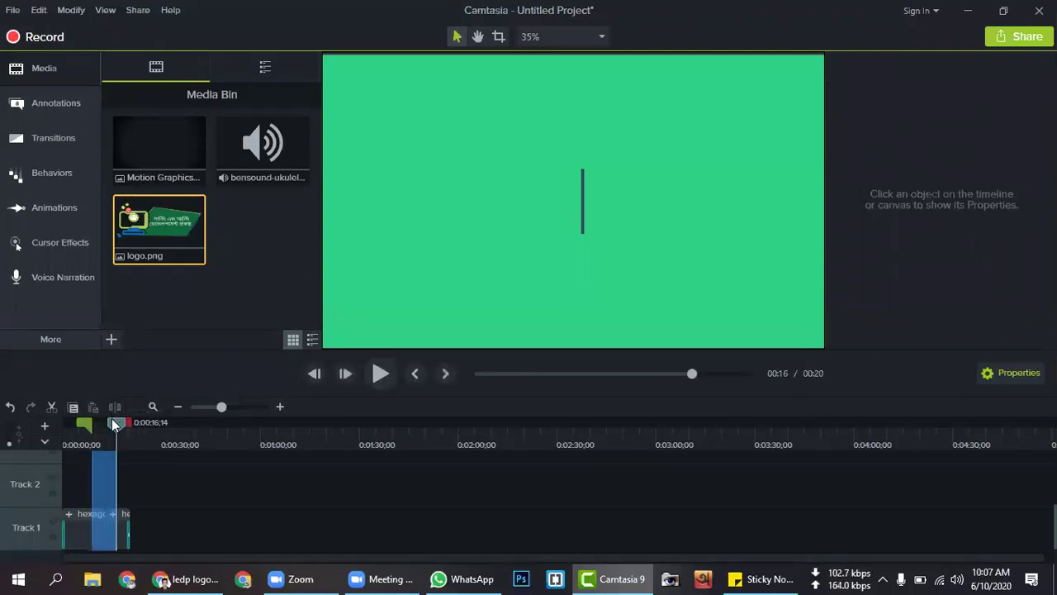
{"action": "left_click_drag", "start_coordinate": [126, 427], "coordinate": [75, 427]}
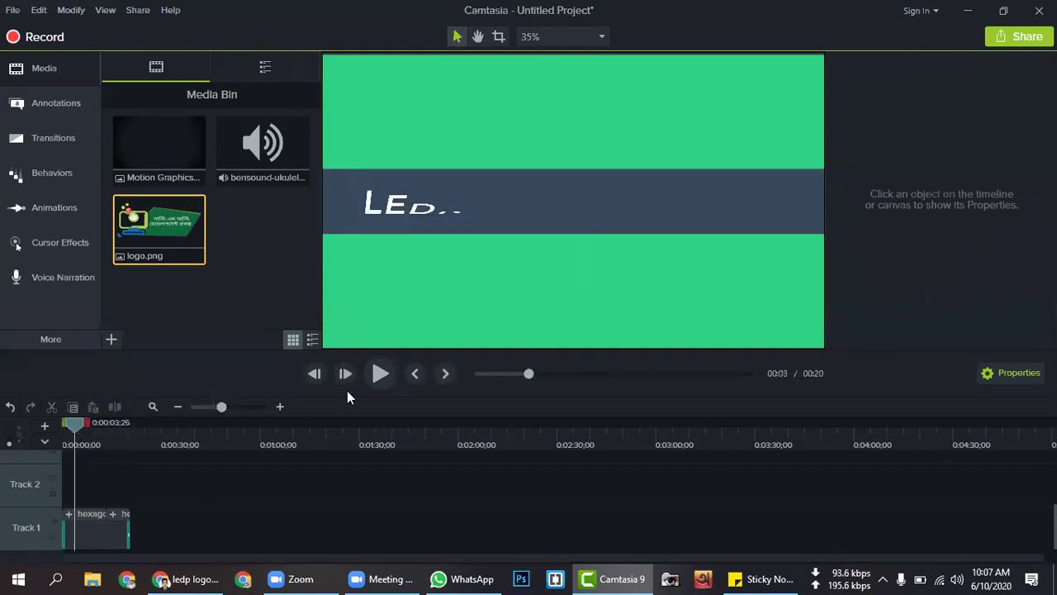
{"action": "left_click", "coordinate": [115, 543]}
{"action": "key", "text": "Delete"}
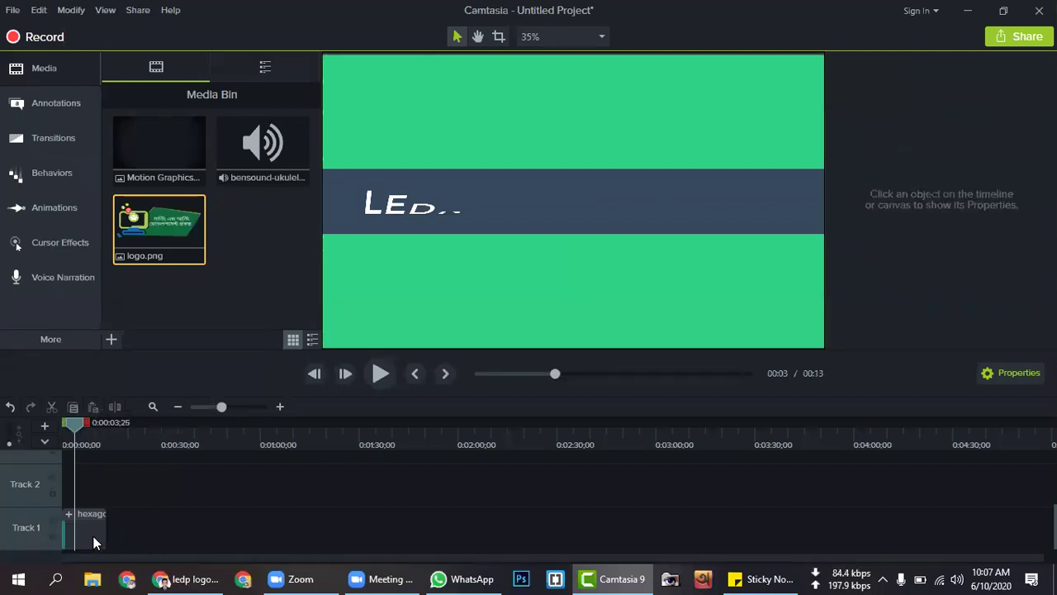
{"action": "left_click", "coordinate": [376, 375]}
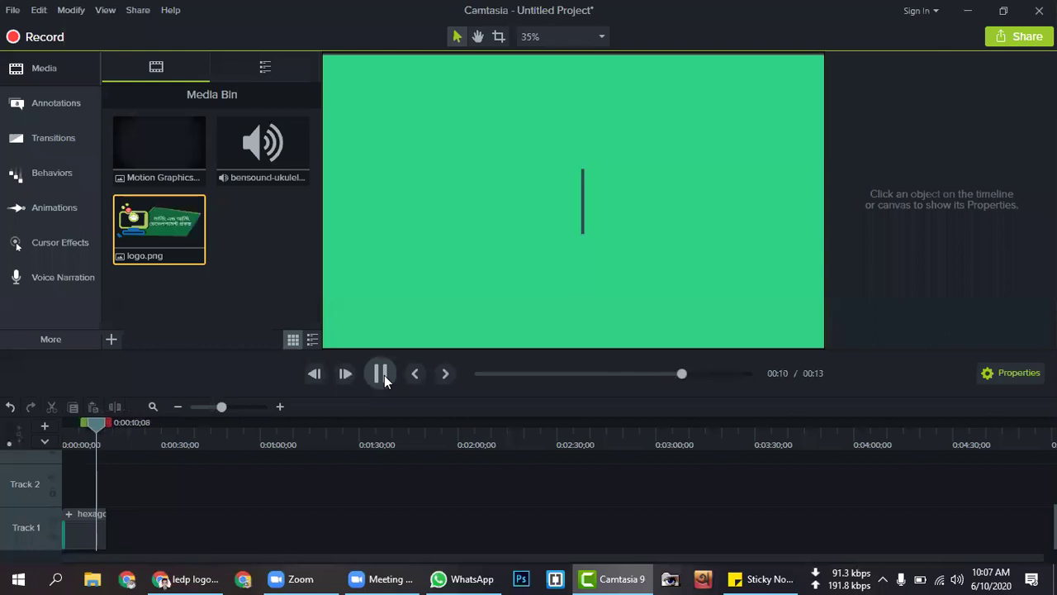
{"action": "left_click", "coordinate": [380, 374]}
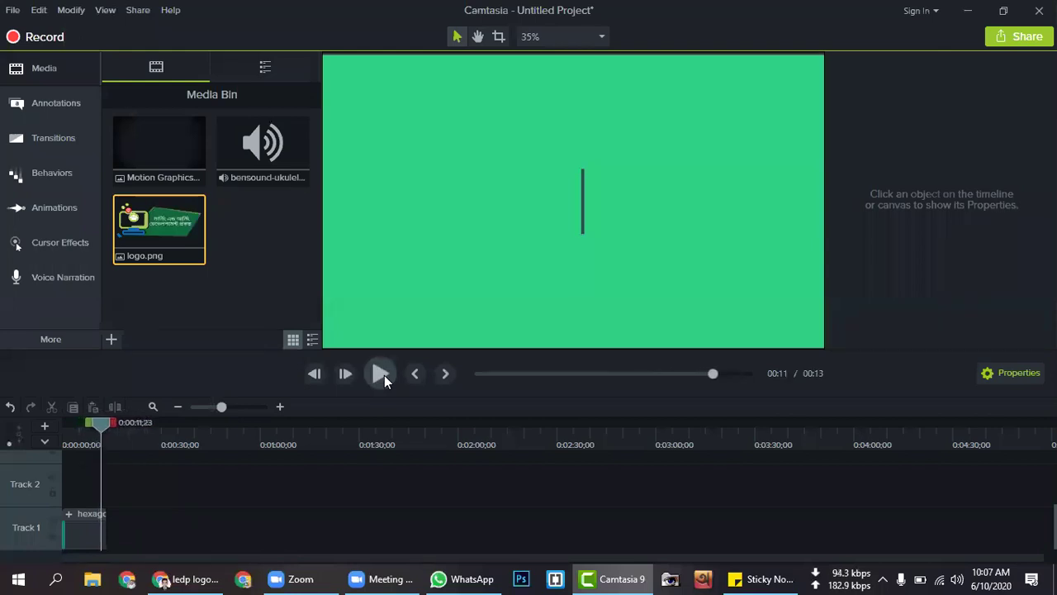
Try a slightly smaller scale on the hexagonbrigade-91 title and set the scale back to 100%.
{"action": "left_click", "coordinate": [583, 198]}
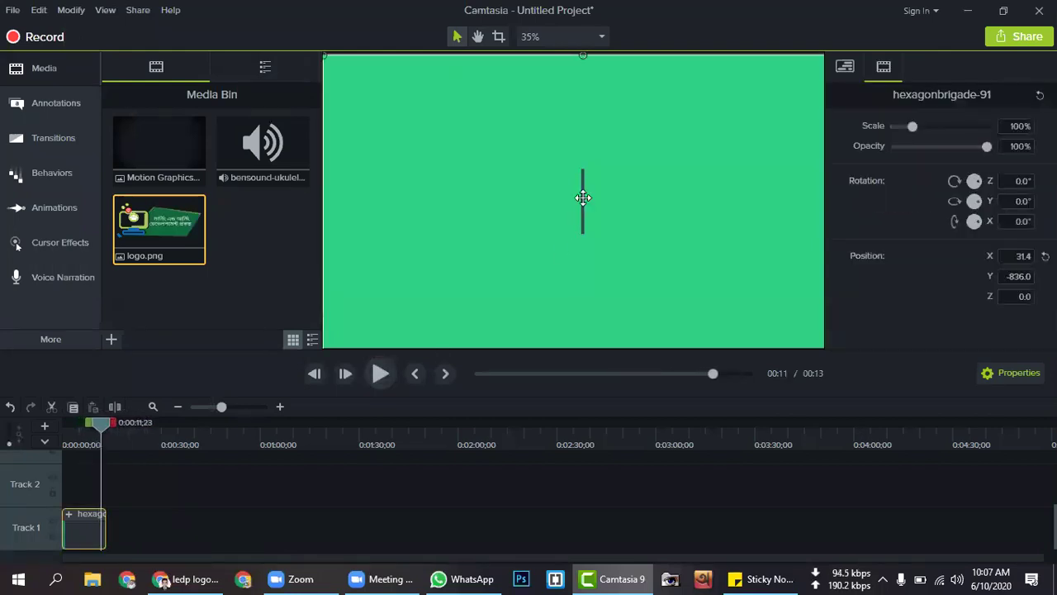
{"action": "mouse_move", "coordinate": [909, 126]}
{"action": "left_mouse_down"}
{"action": "mouse_move", "coordinate": [963, 126]}
{"action": "mouse_move", "coordinate": [880, 126]}
{"action": "mouse_move", "coordinate": [912, 129]}
{"action": "left_mouse_up"}
{"action": "left_click", "coordinate": [1018, 126]}
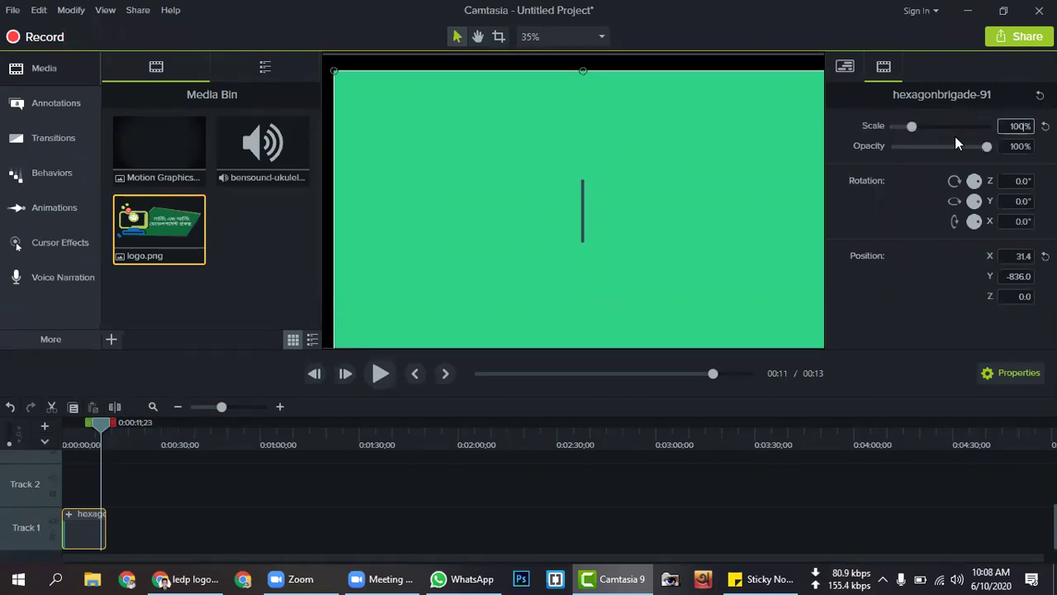
{"action": "type", "text": "100"}
{"action": "key", "text": "Return"}
Play the shortened title from the beginning to about 0:00:09 and return the playhead to the start.
{"action": "left_click_drag", "start_coordinate": [95, 427], "coordinate": [51, 429]}
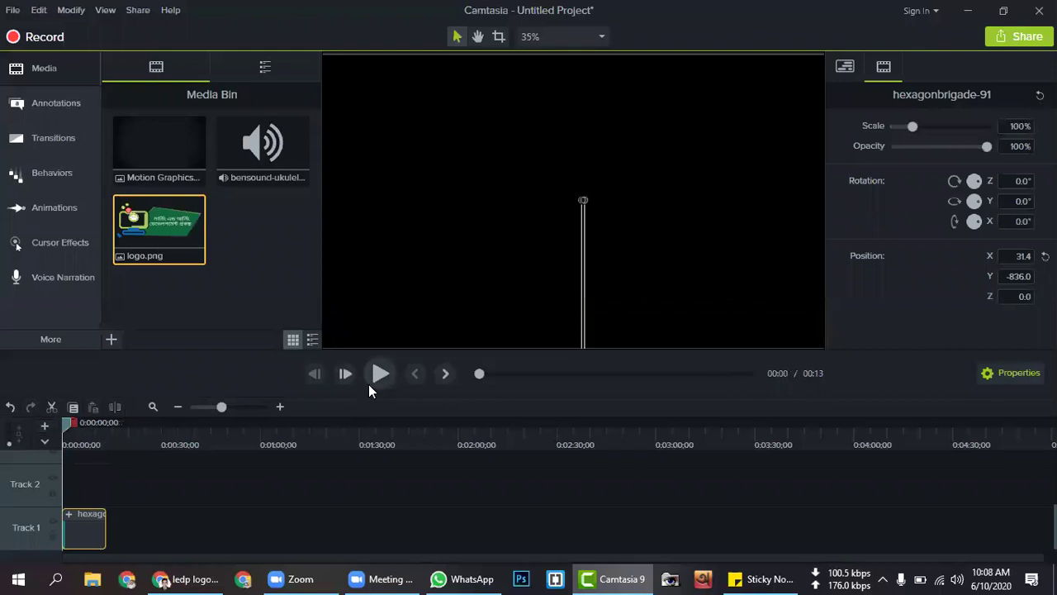
{"action": "left_click", "coordinate": [368, 384]}
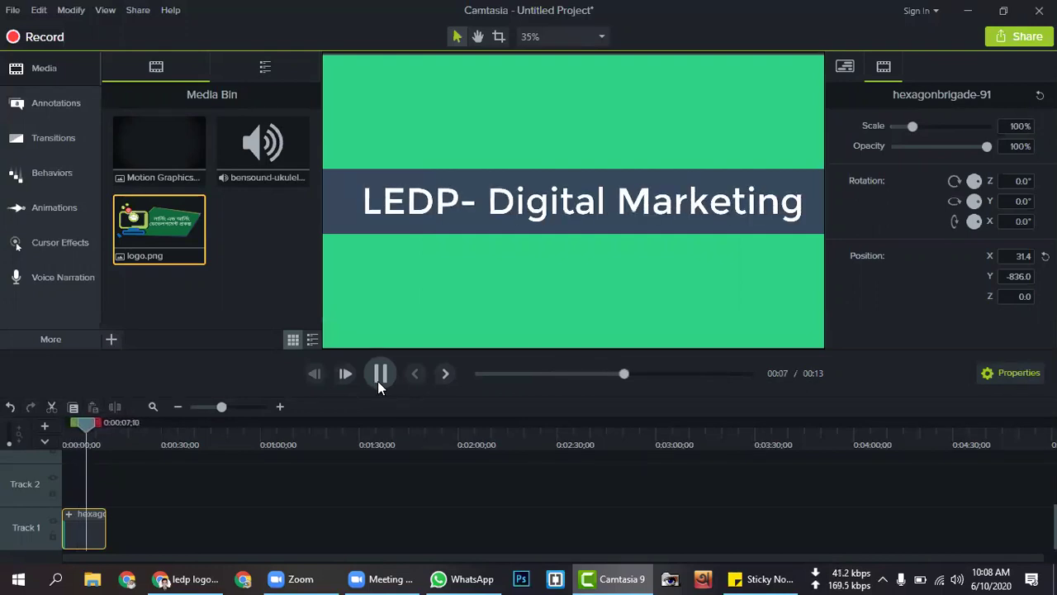
{"action": "left_click", "coordinate": [380, 377]}
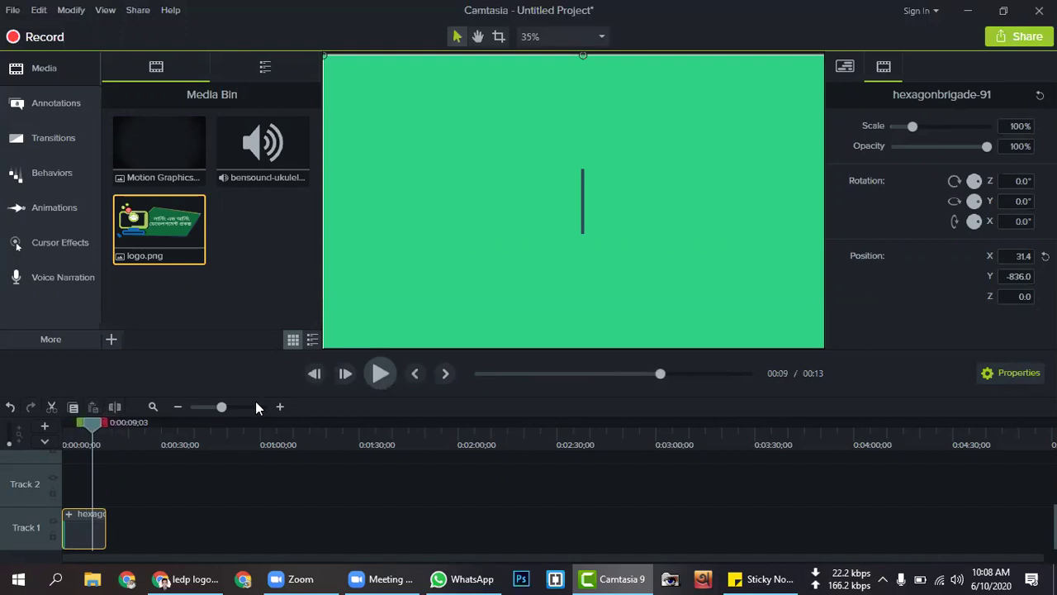
{"action": "left_click_drag", "start_coordinate": [91, 425], "coordinate": [29, 434]}
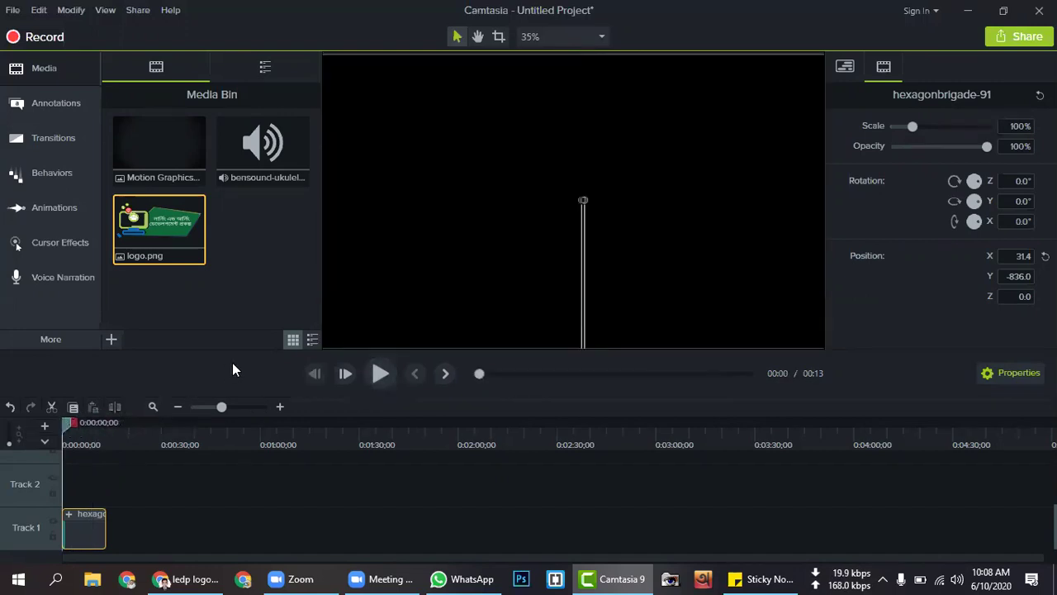
Add the bensound-ukulele music to Track 2, starting at 0:00:00 in line with the title.
{"action": "left_click", "coordinate": [114, 342]}
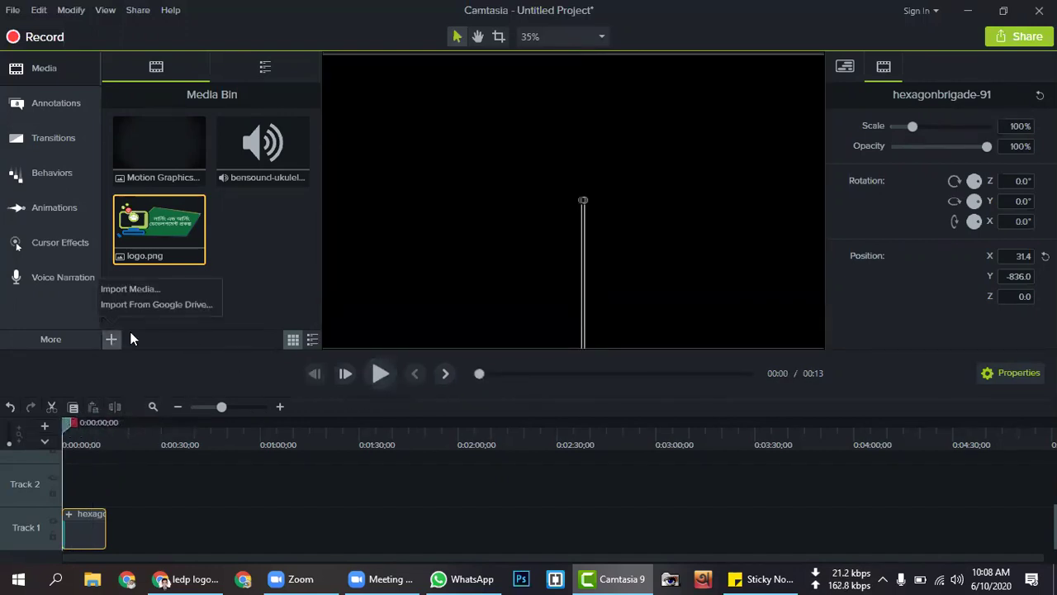
{"action": "left_click", "coordinate": [158, 288]}
{"action": "double_click", "coordinate": [257, 145]}
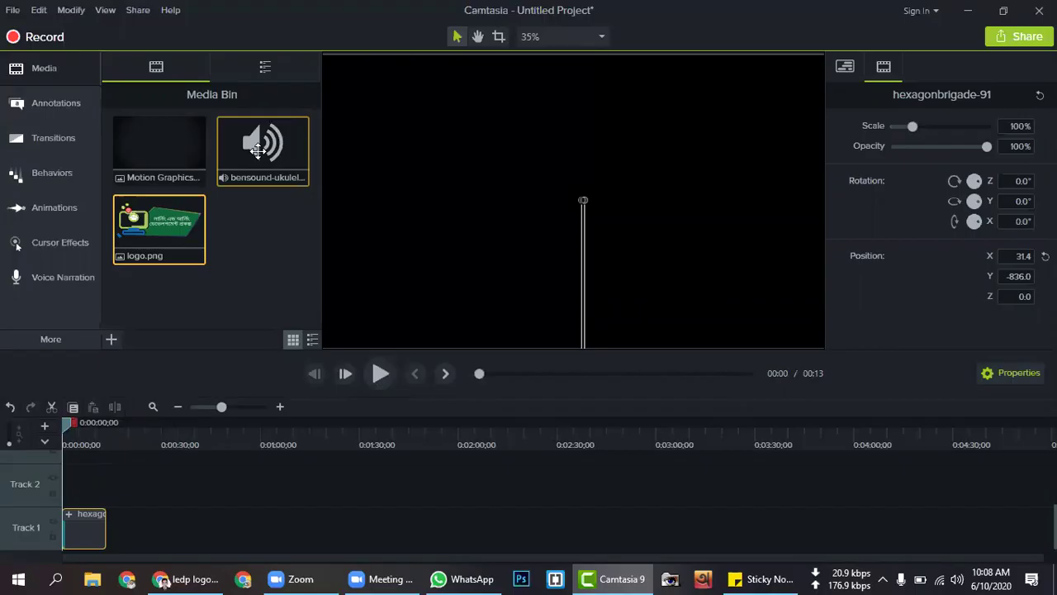
{"action": "left_click_drag", "start_coordinate": [263, 147], "coordinate": [70, 493]}
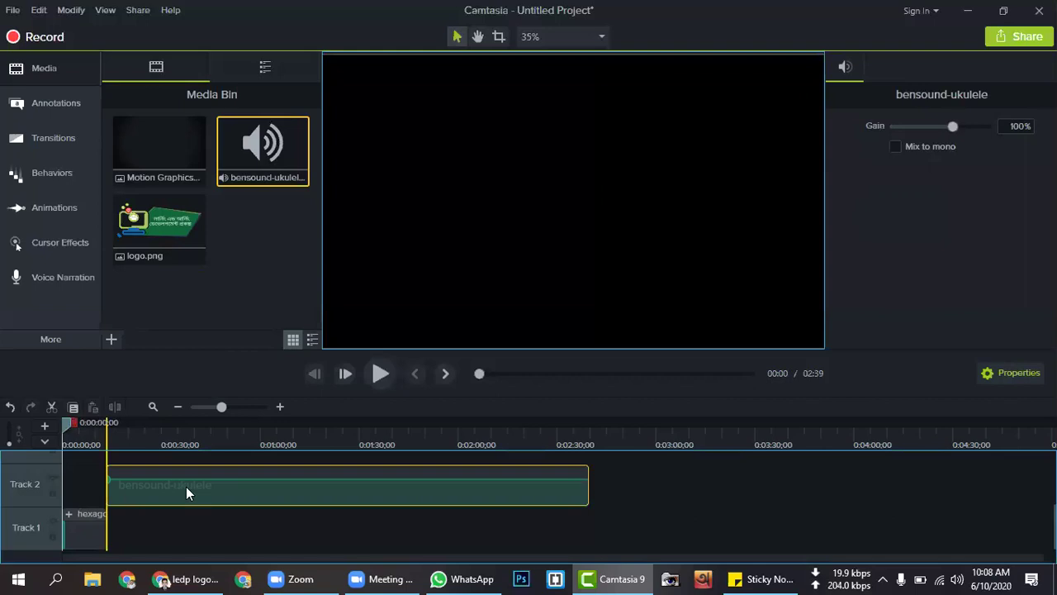
{"action": "left_click_drag", "start_coordinate": [144, 488], "coordinate": [121, 488]}
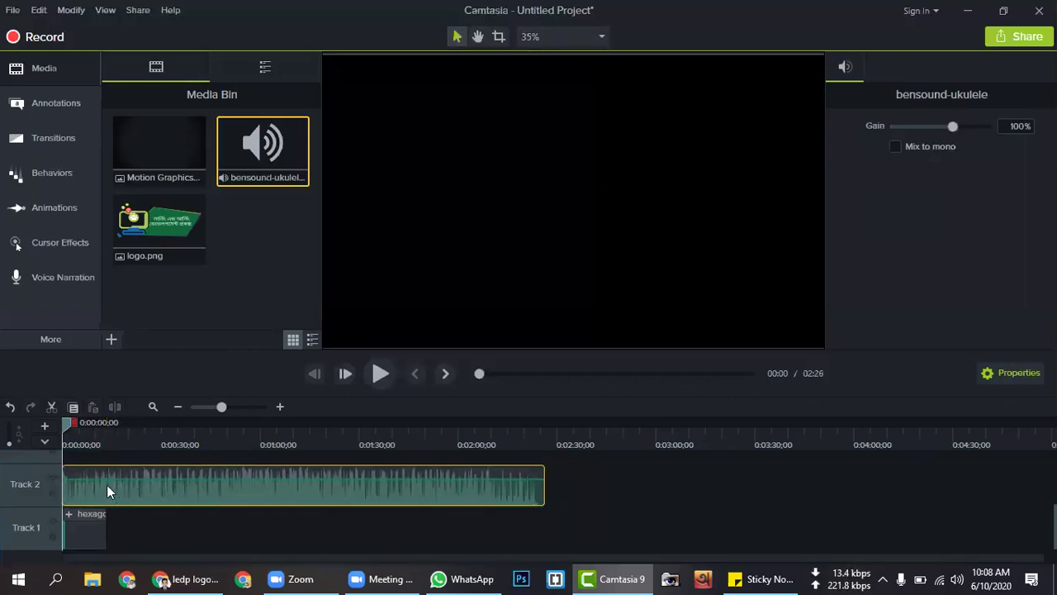
{"action": "left_click_drag", "start_coordinate": [63, 420], "coordinate": [46, 437]}
Play the title together with the music to about 0:00:11 and return the playhead to the start.
{"action": "left_click", "coordinate": [98, 530]}
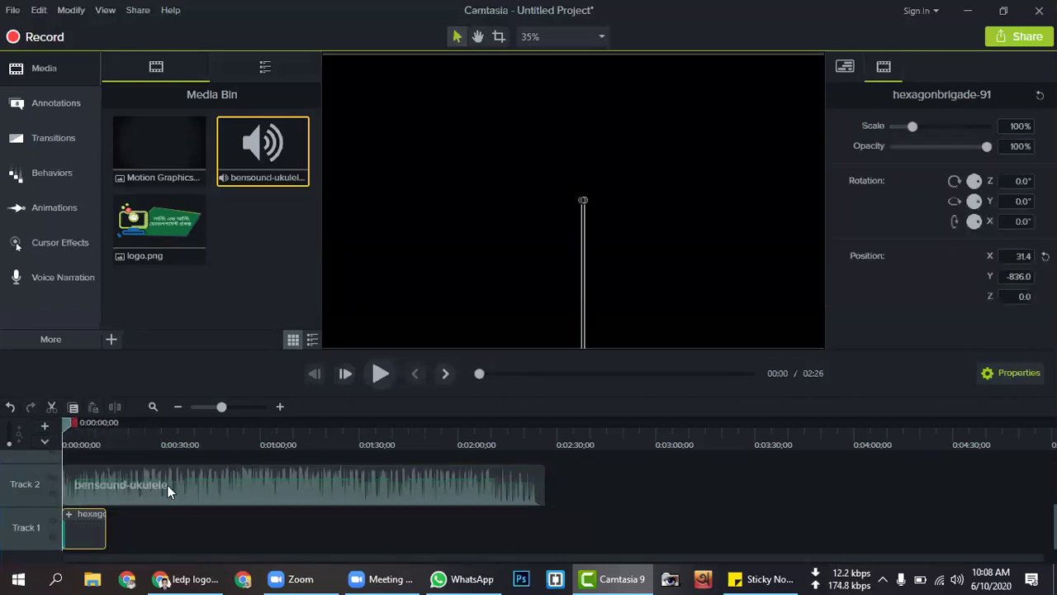
{"action": "scroll", "coordinate": [162, 487], "scroll_direction": "up", "scroll_amount": 1}
{"action": "left_click", "coordinate": [381, 373]}
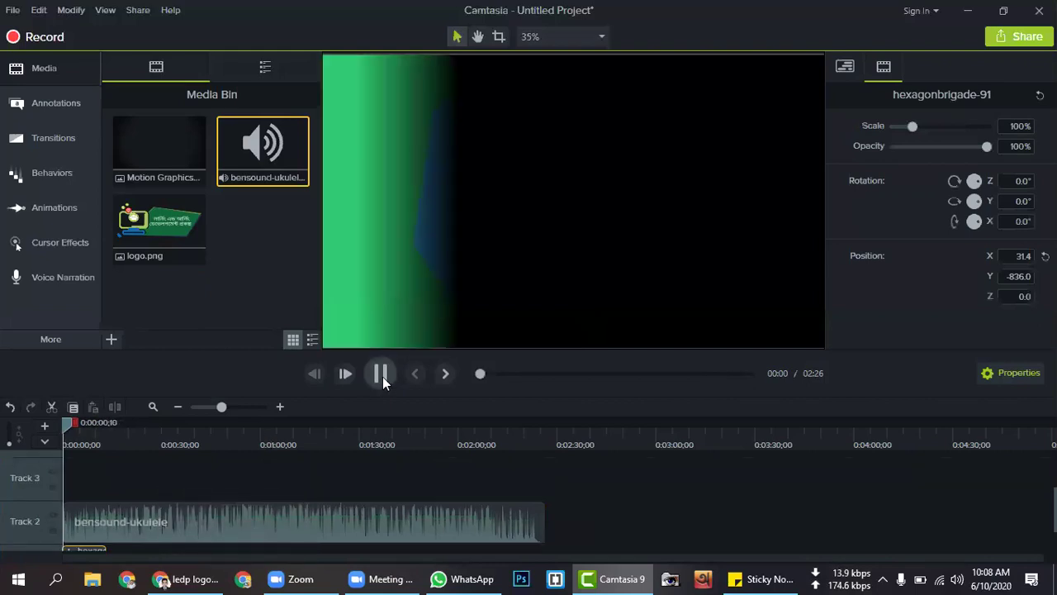
{"action": "scroll", "coordinate": [306, 484], "scroll_direction": "down", "scroll_amount": 1}
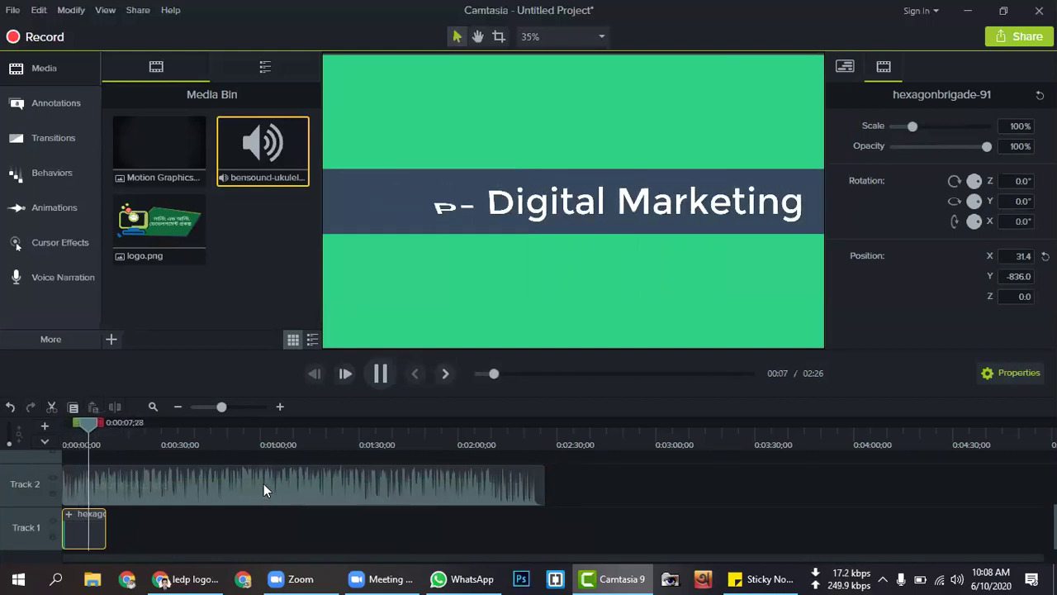
{"action": "left_click", "coordinate": [380, 372]}
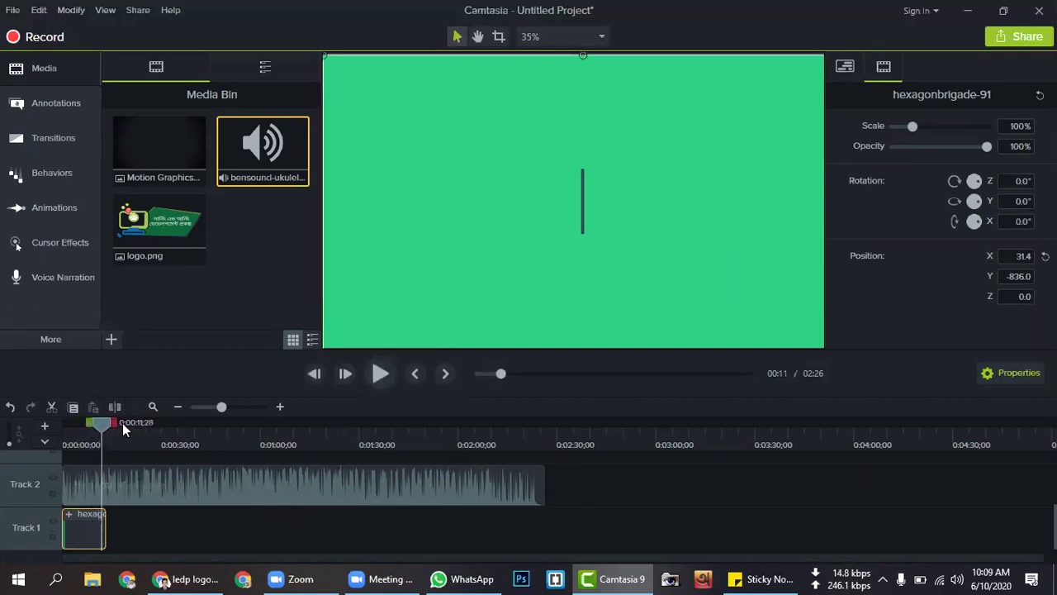
{"action": "scroll", "coordinate": [95, 481], "scroll_direction": "up", "scroll_amount": 1}
{"action": "left_click_drag", "start_coordinate": [105, 425], "coordinate": [14, 430]}
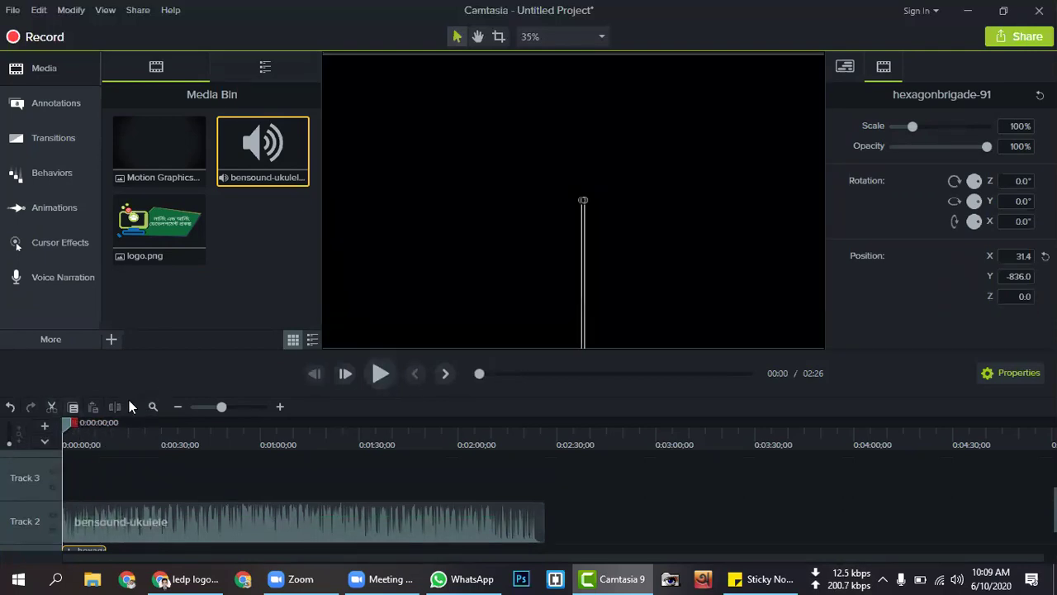
{"action": "scroll", "coordinate": [123, 485], "scroll_direction": "down", "scroll_amount": 1}
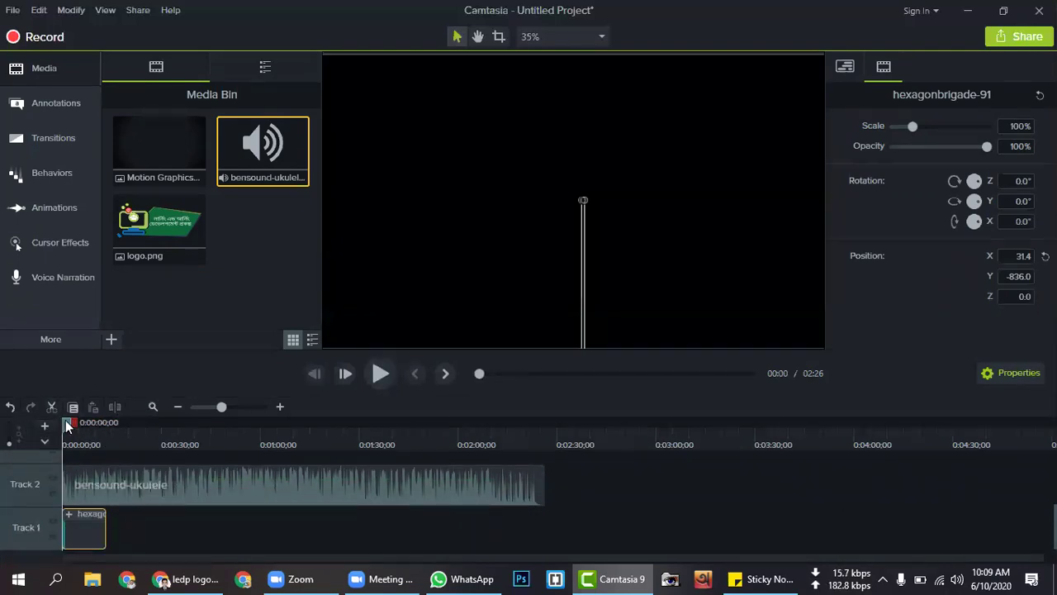
Add a plain text callout at 0:00:03;19, make it wider and flatter, and place it just above the title's dark blue band.
{"action": "left_click", "coordinate": [377, 373]}
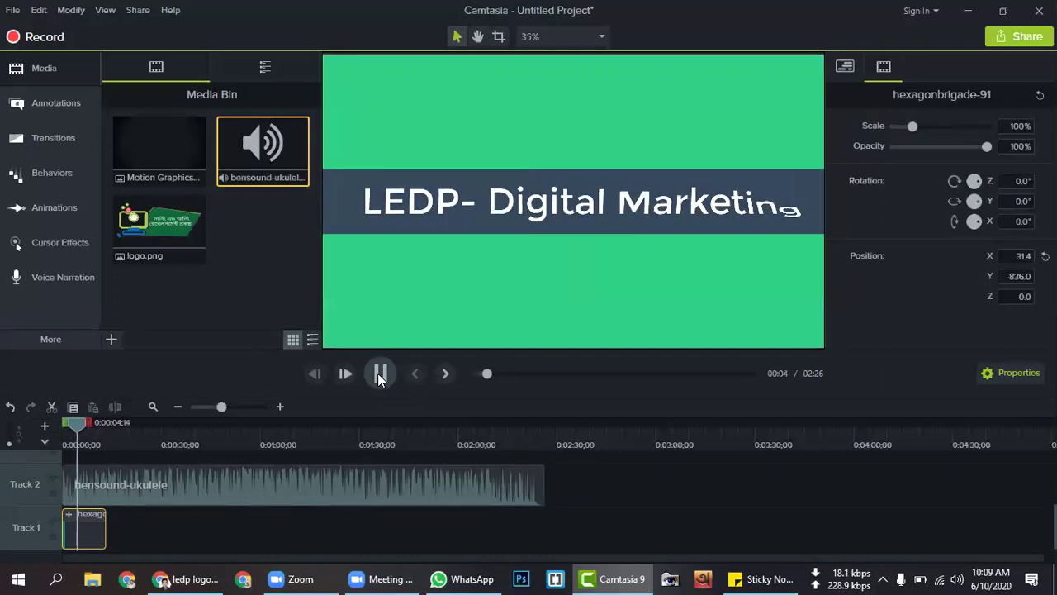
{"action": "left_click", "coordinate": [80, 429]}
{"action": "left_click_drag", "start_coordinate": [73, 430], "coordinate": [71, 432]}
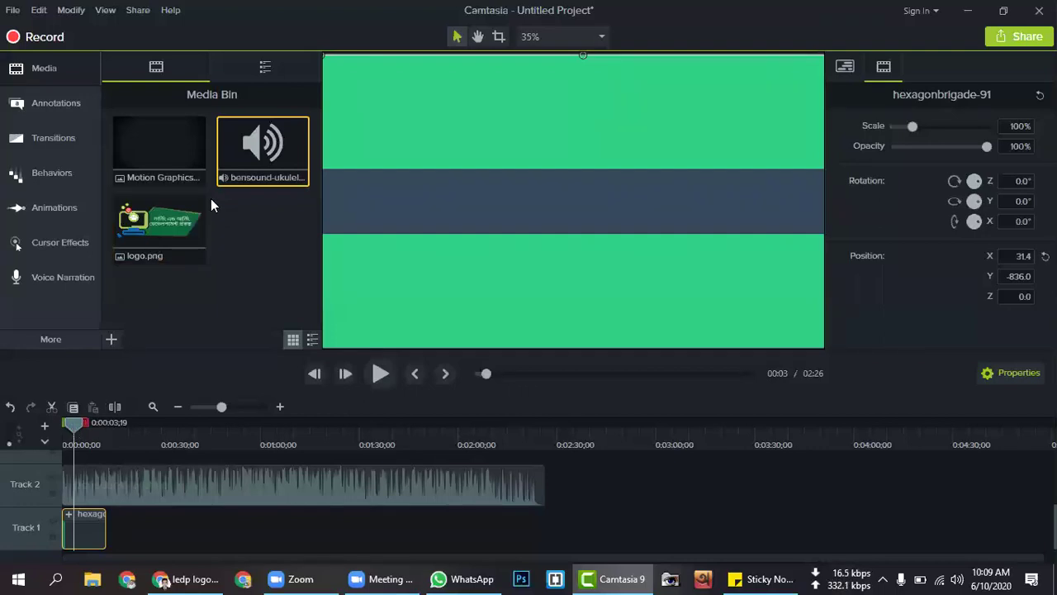
{"action": "left_click", "coordinate": [56, 104]}
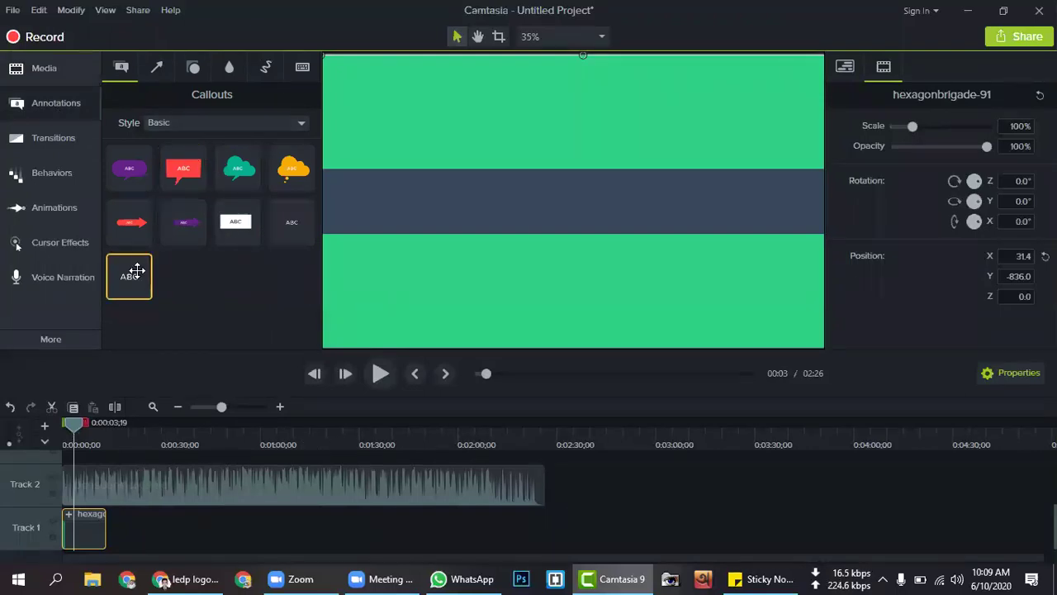
{"action": "left_click_drag", "start_coordinate": [130, 273], "coordinate": [519, 229]}
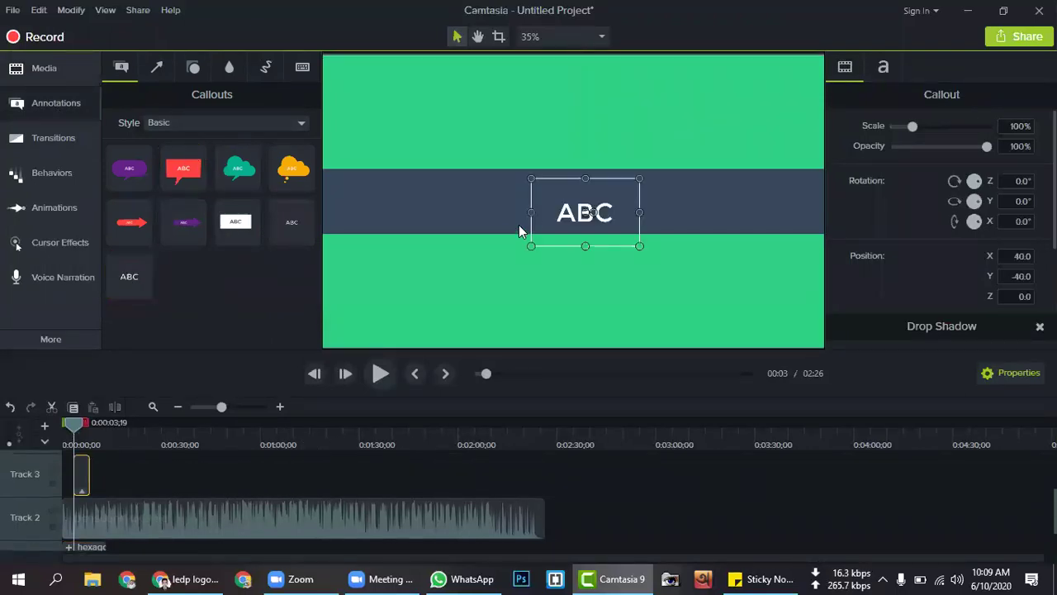
{"action": "left_click_drag", "start_coordinate": [604, 153], "coordinate": [692, 146]}
{"action": "mouse_move", "coordinate": [625, 144]}
{"action": "left_mouse_down"}
{"action": "mouse_move", "coordinate": [609, 143]}
{"action": "mouse_move", "coordinate": [623, 146]}
{"action": "left_mouse_up"}
Replace the callout's placeholder text with "Welcome".
{"action": "double_click", "coordinate": [603, 147]}
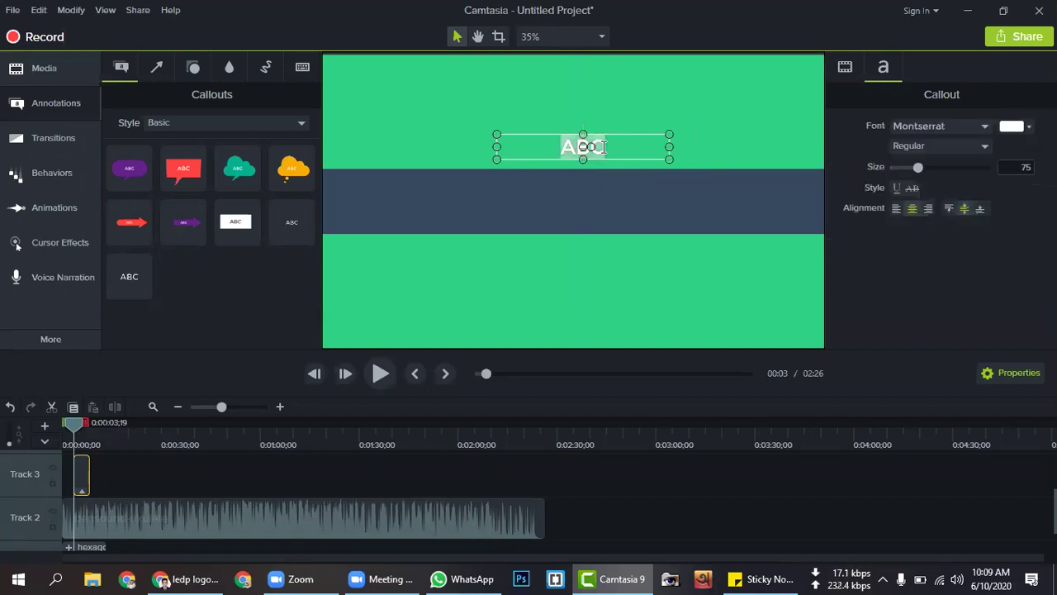
{"action": "type", "text": "Welc"}
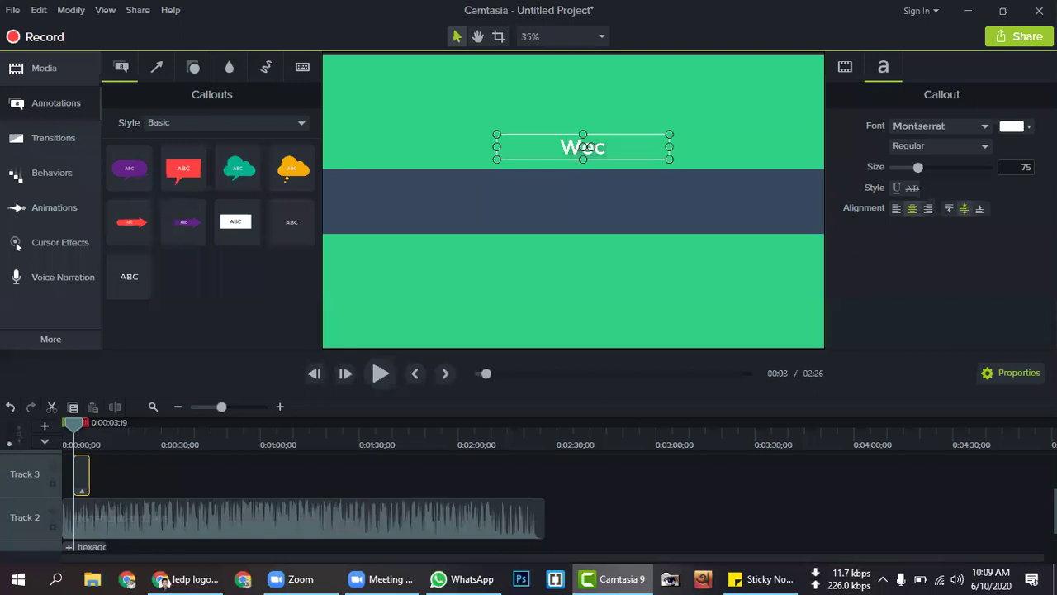
{"action": "type", "text": "ome"}
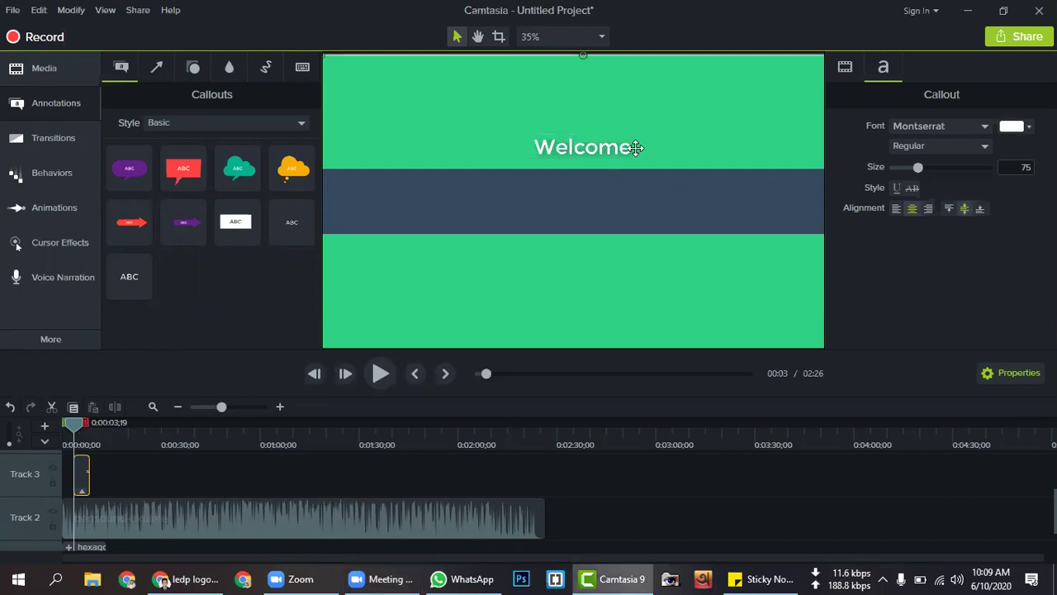
Play the title with the Welcome callout from near the start to about 0:00:09.
{"action": "left_click_drag", "start_coordinate": [78, 425], "coordinate": [67, 426]}
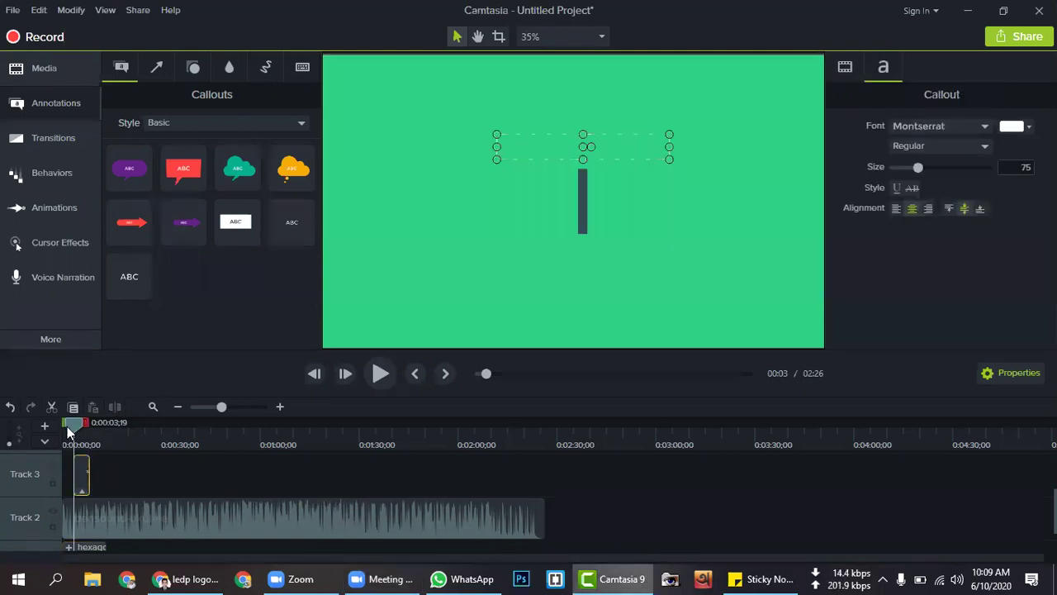
{"action": "left_click", "coordinate": [380, 375]}
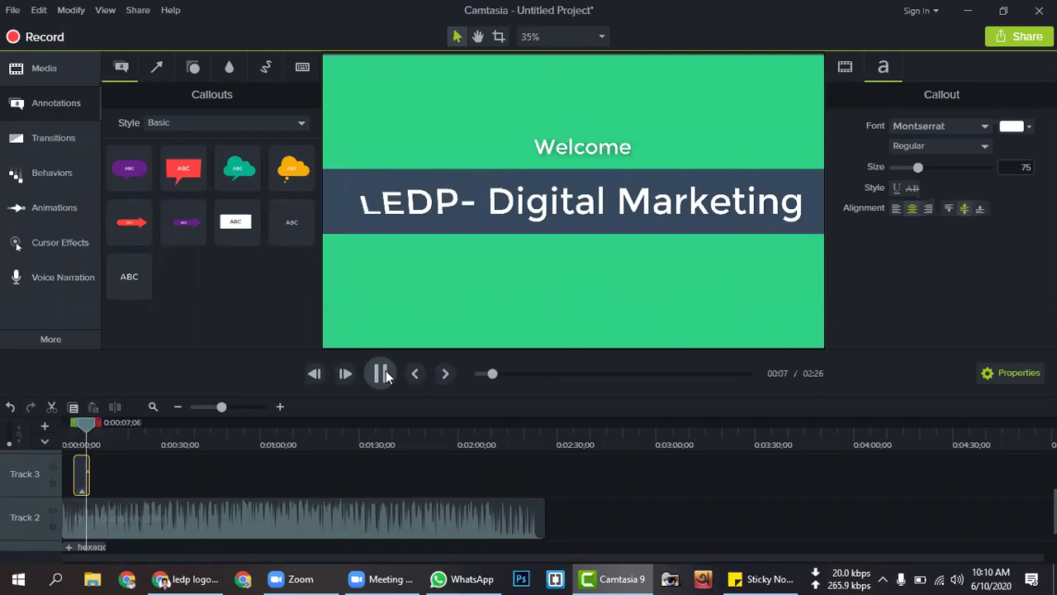
{"action": "left_click", "coordinate": [384, 374]}
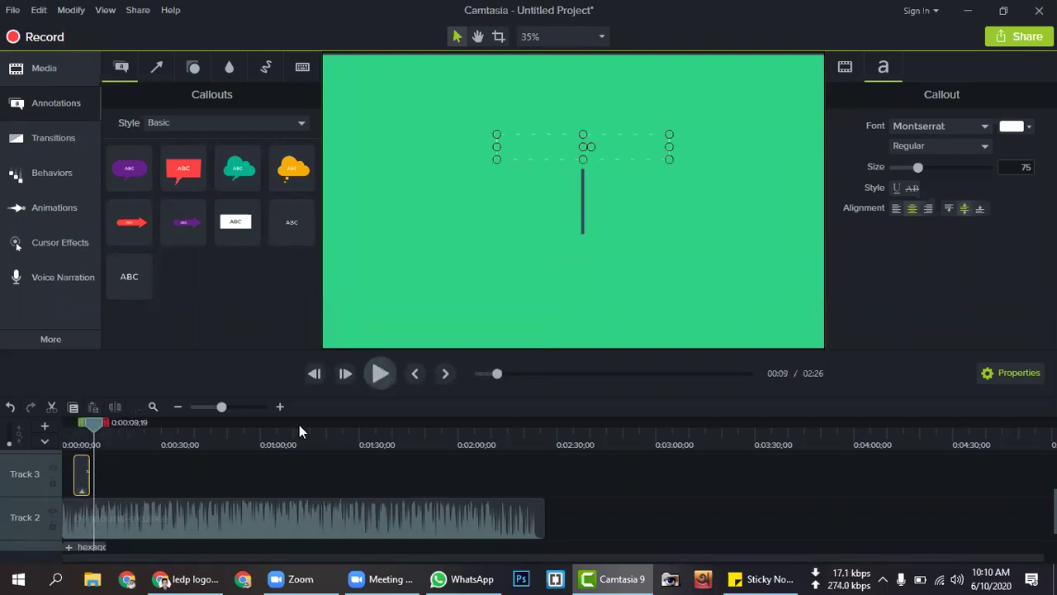
Shorten the Welcome callout on Track 3 and apply the Inset transition to both of its ends.
{"action": "left_click_drag", "start_coordinate": [82, 424], "coordinate": [75, 428]}
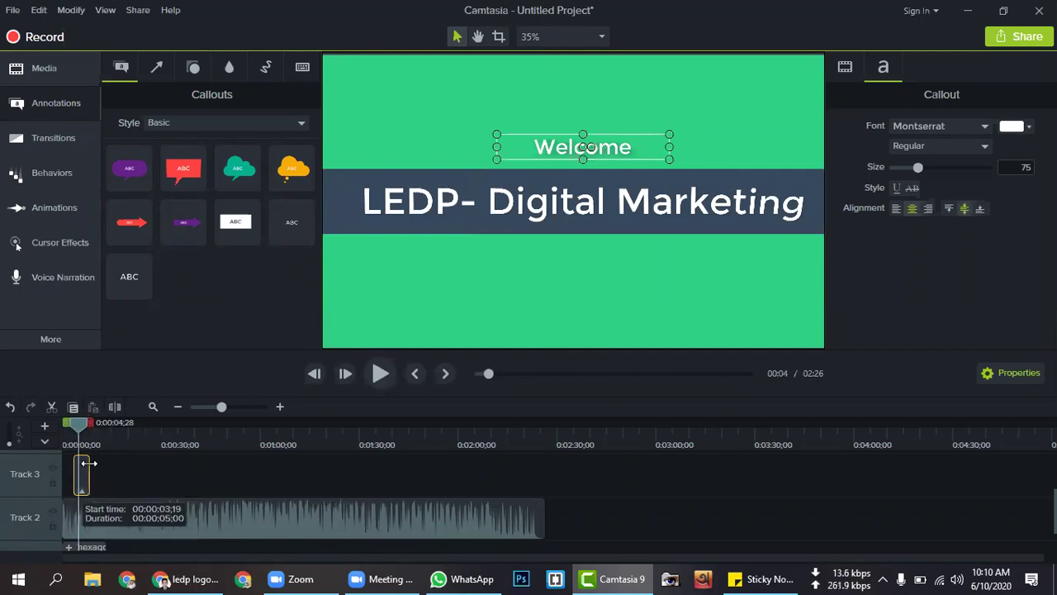
{"action": "left_click_drag", "start_coordinate": [72, 429], "coordinate": [69, 430]}
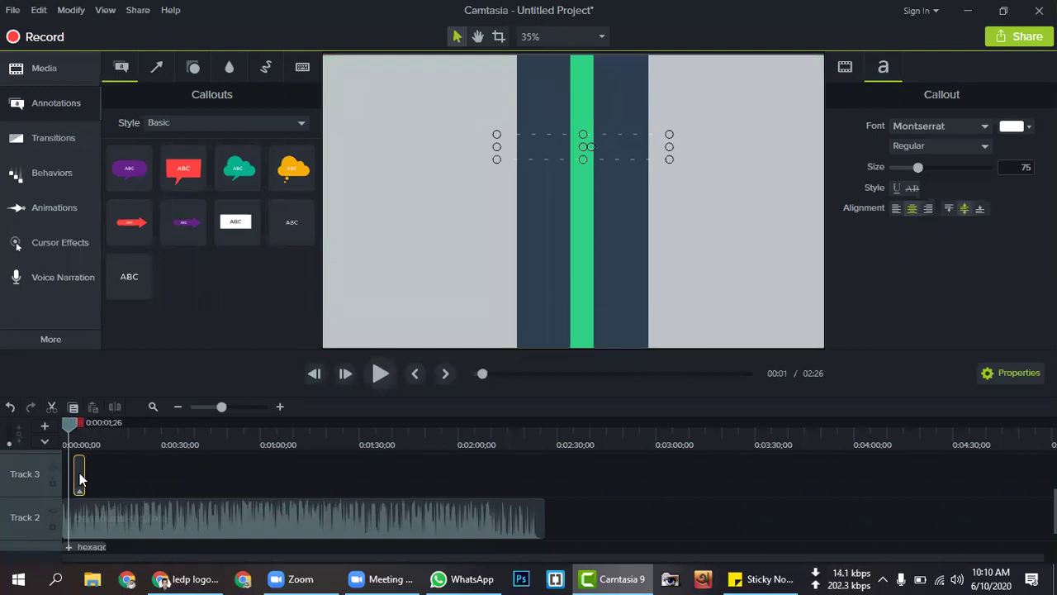
{"action": "left_click", "coordinate": [51, 140]}
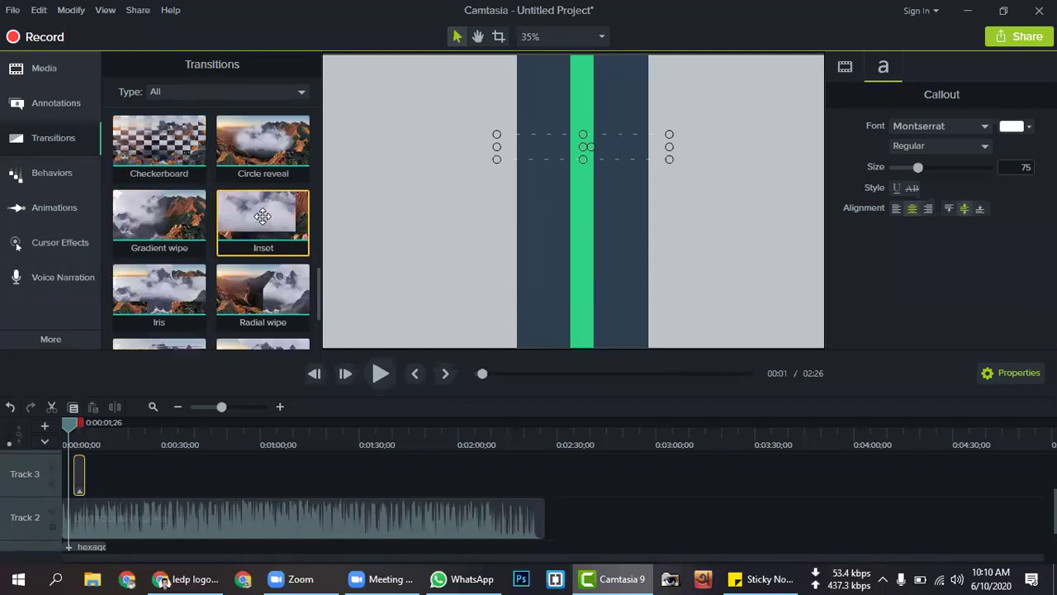
{"action": "left_click_drag", "start_coordinate": [257, 213], "coordinate": [77, 474]}
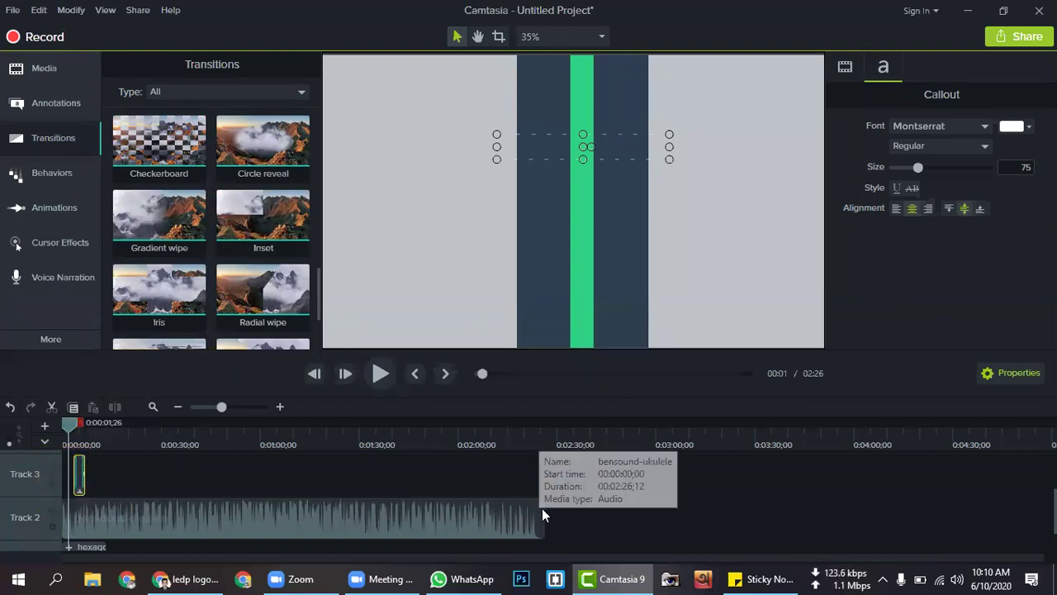
Trim the bensound-ukulele music to end with the title at about 0:00:13 and play the intro from the start to check it.
{"action": "left_click_drag", "start_coordinate": [533, 509], "coordinate": [106, 518]}
{"action": "left_click_drag", "start_coordinate": [66, 421], "coordinate": [55, 424]}
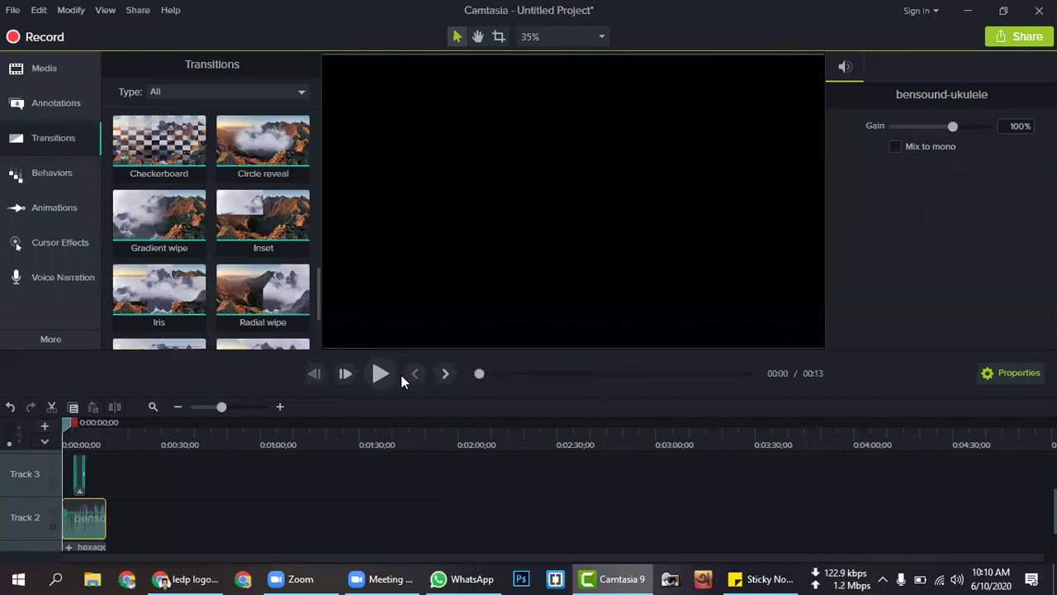
{"action": "left_click", "coordinate": [385, 375]}
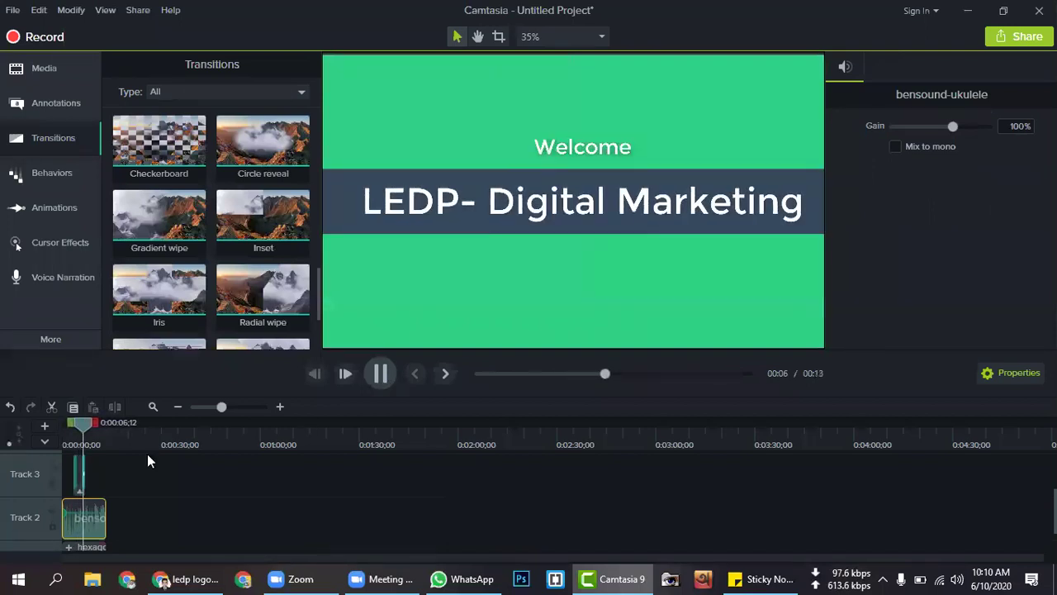
{"action": "key", "text": "space"}
Move the Welcome callout earlier on Track 3, near the start, and play the opening to about 0:00:03.
{"action": "left_click", "coordinate": [67, 429]}
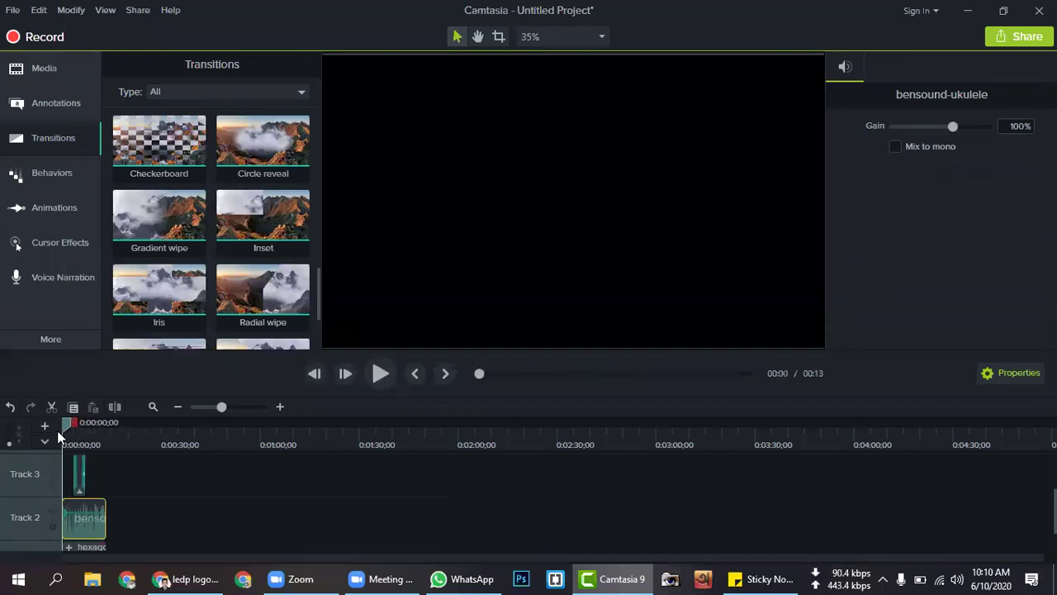
{"action": "left_click_drag", "start_coordinate": [79, 469], "coordinate": [70, 469]}
{"action": "left_click", "coordinate": [379, 379]}
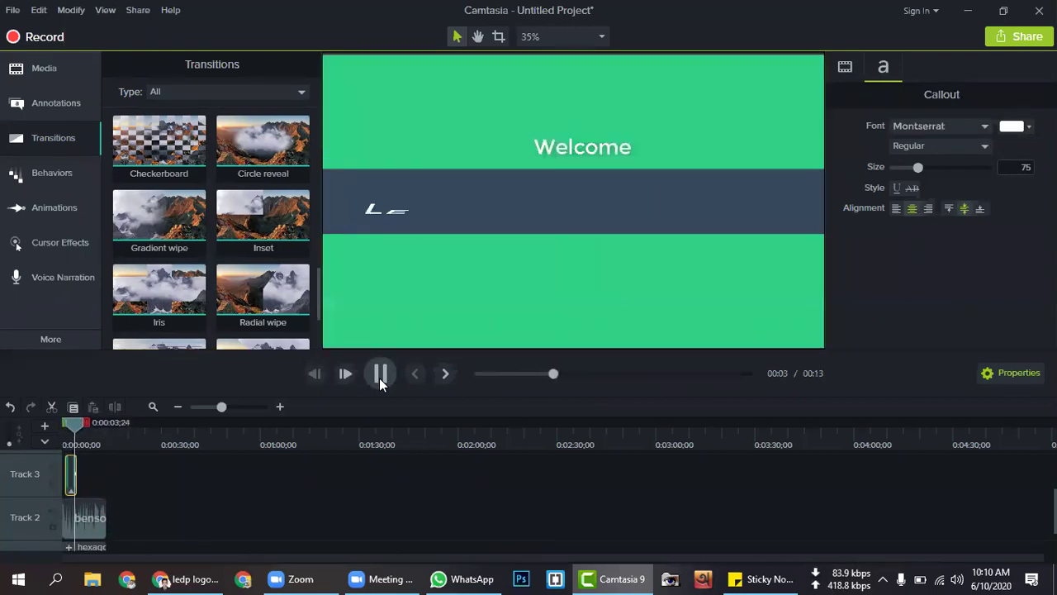
{"action": "left_click_drag", "start_coordinate": [76, 425], "coordinate": [33, 430]}
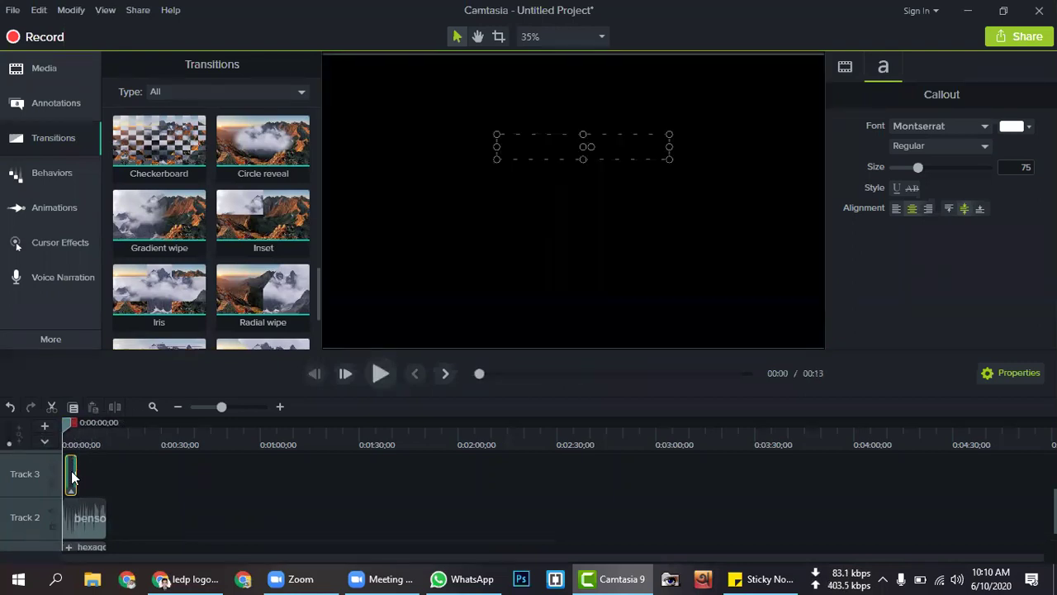
Apply the Jump And Fall behavior to the Welcome callout and play the intro to about 0:00:09.
{"action": "left_click", "coordinate": [66, 175]}
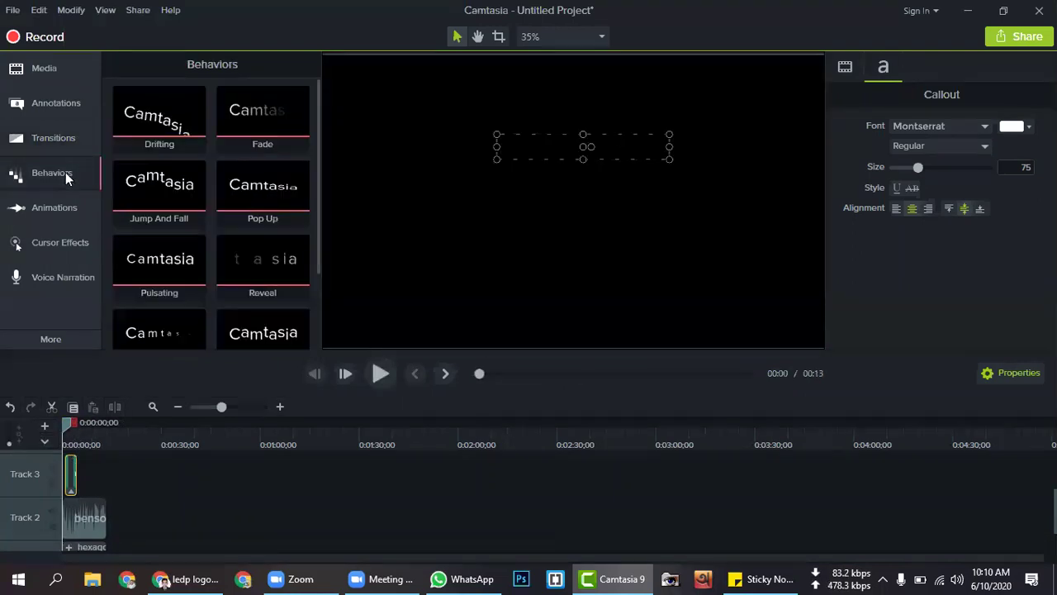
{"action": "left_click_drag", "start_coordinate": [169, 178], "coordinate": [67, 476]}
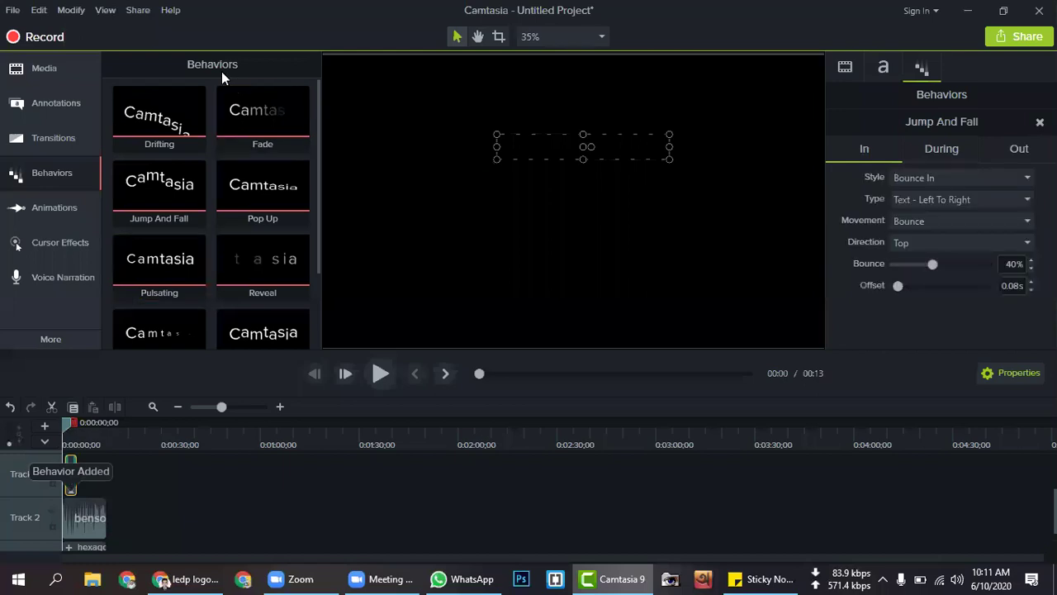
{"action": "left_click", "coordinate": [44, 75]}
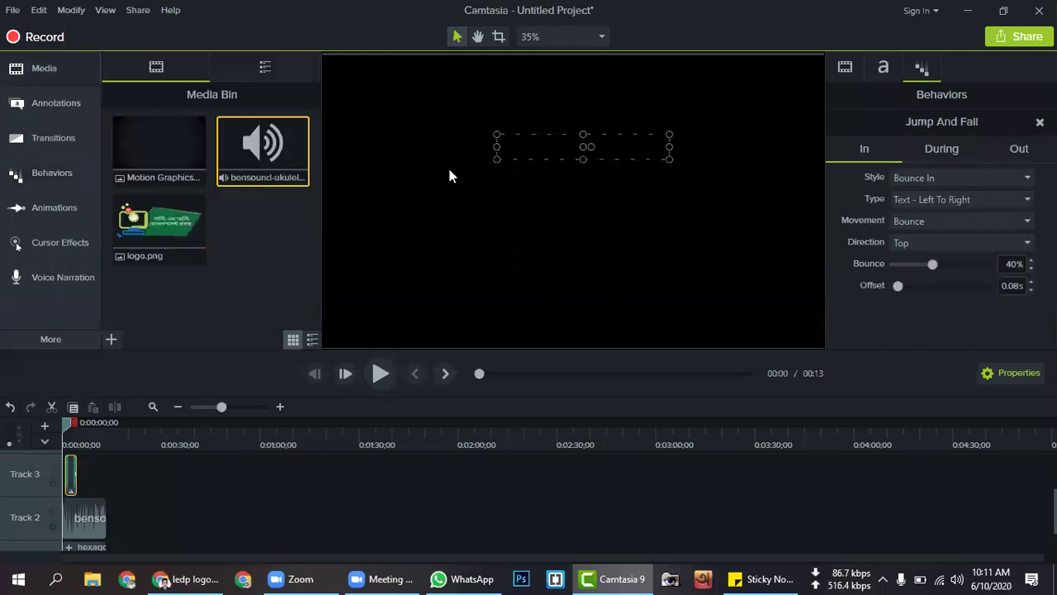
{"action": "left_click", "coordinate": [381, 374]}
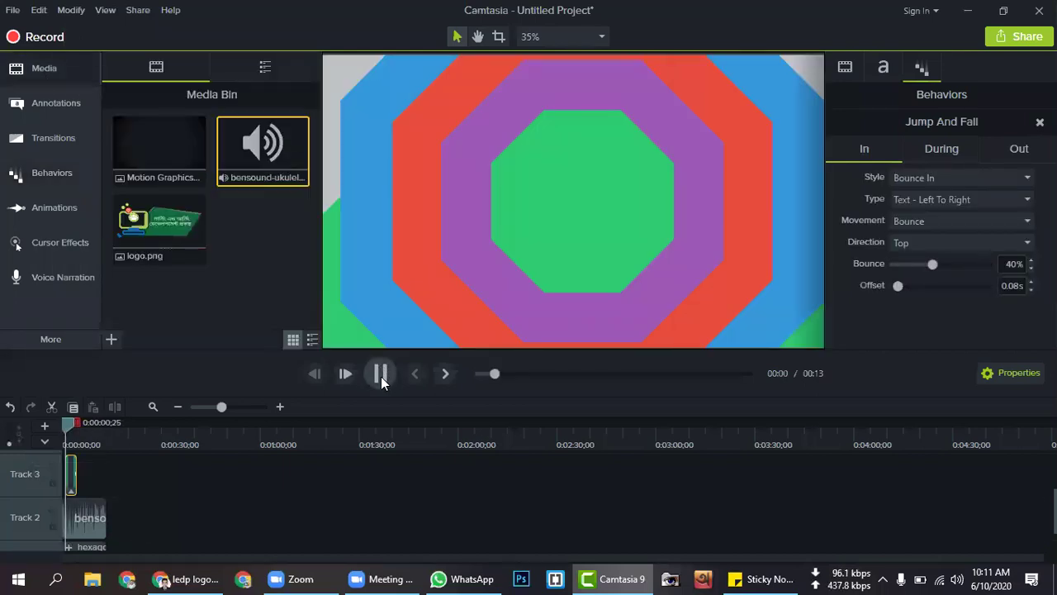
{"action": "left_click", "coordinate": [381, 375]}
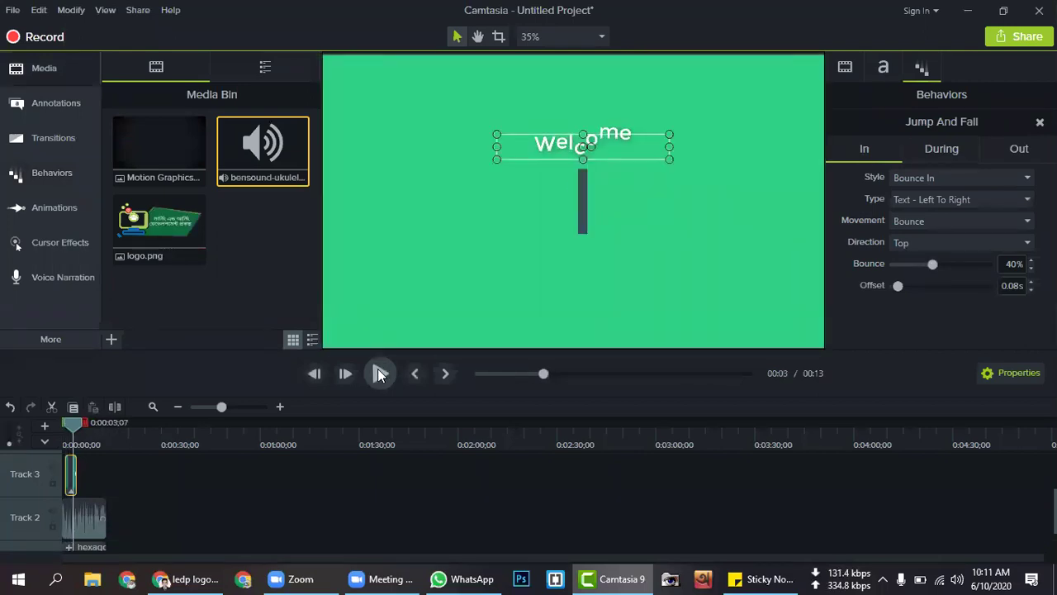
{"action": "left_click", "coordinate": [380, 373]}
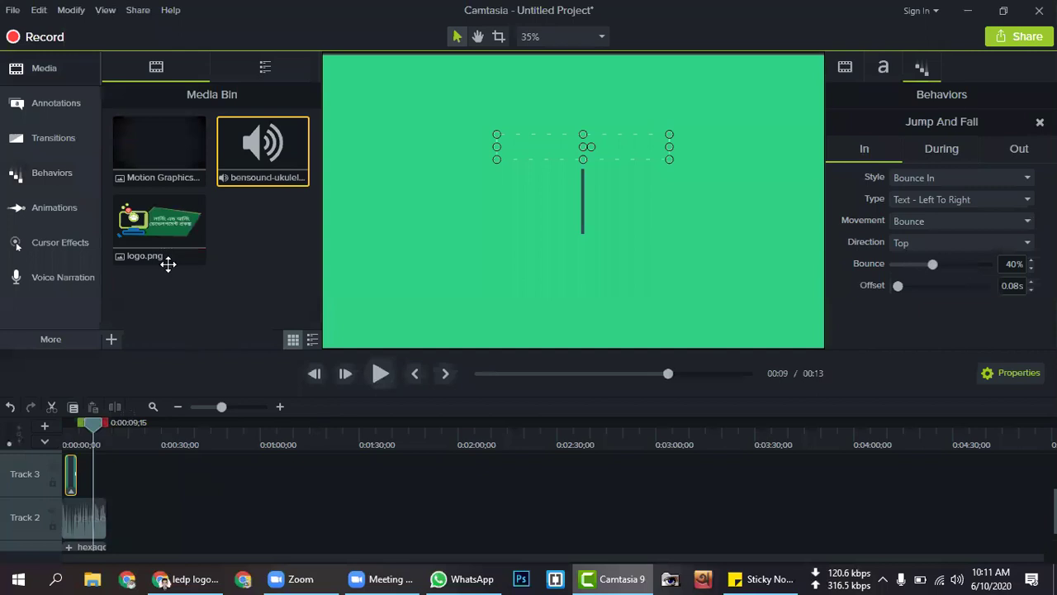
Preview logo.png, add it to Track 3 at 0:00:09;15, and shift it earlier so it ends with the music.
{"action": "left_click", "coordinate": [162, 222]}
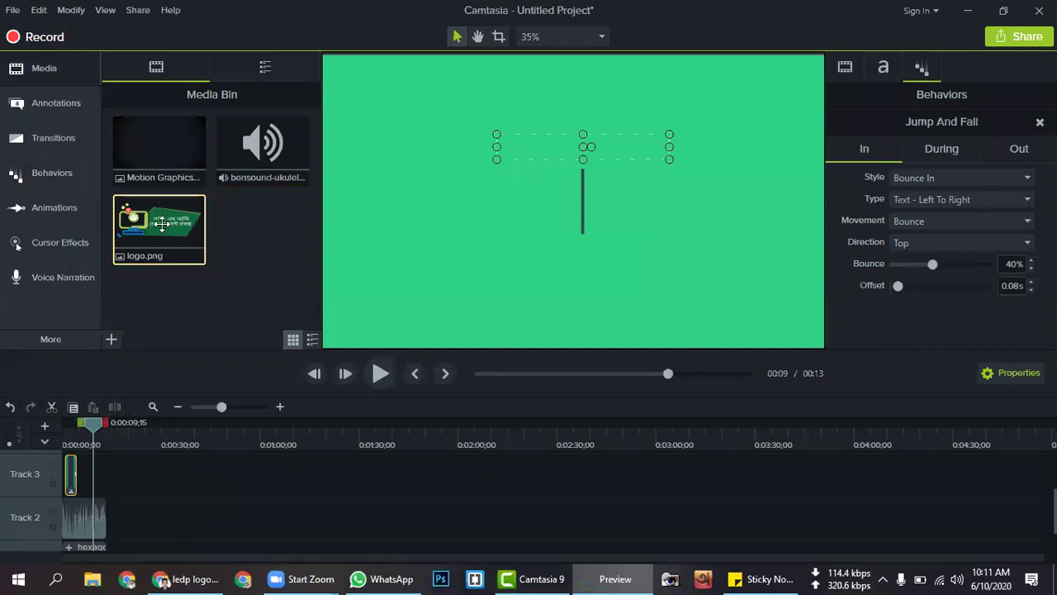
{"action": "double_click", "coordinate": [162, 222]}
{"action": "left_click", "coordinate": [901, 47]}
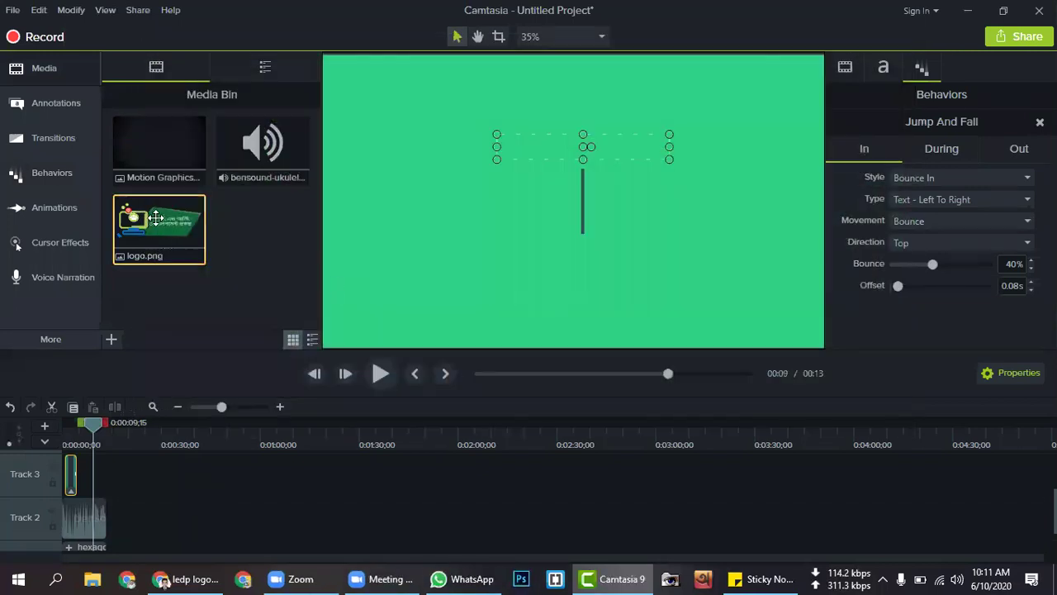
{"action": "right_click", "coordinate": [165, 221]}
{"action": "left_click", "coordinate": [214, 228]}
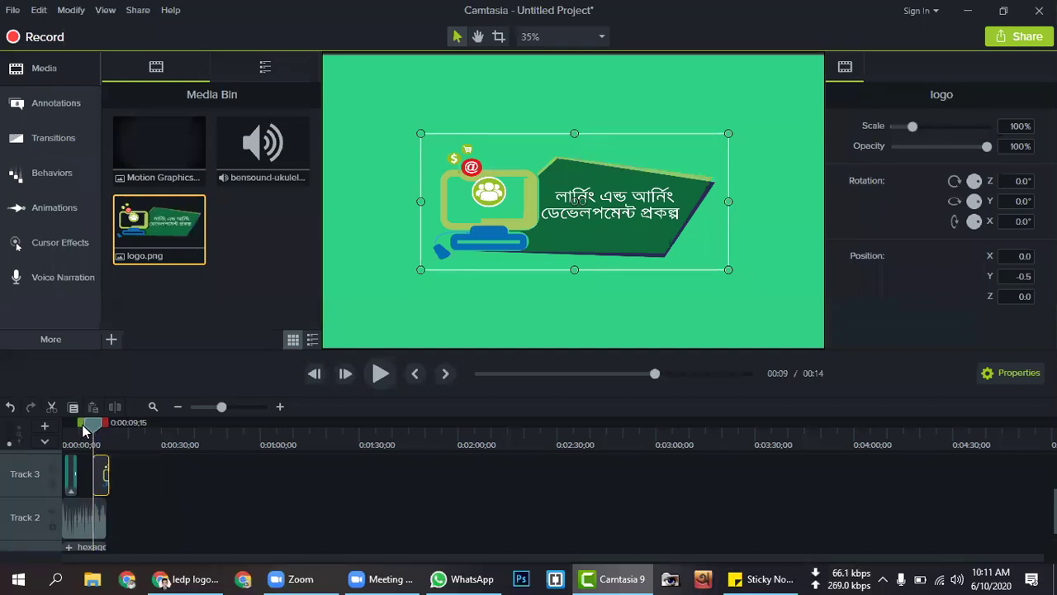
{"action": "left_click_drag", "start_coordinate": [82, 429], "coordinate": [76, 425]}
{"action": "left_click_drag", "start_coordinate": [106, 478], "coordinate": [95, 479]}
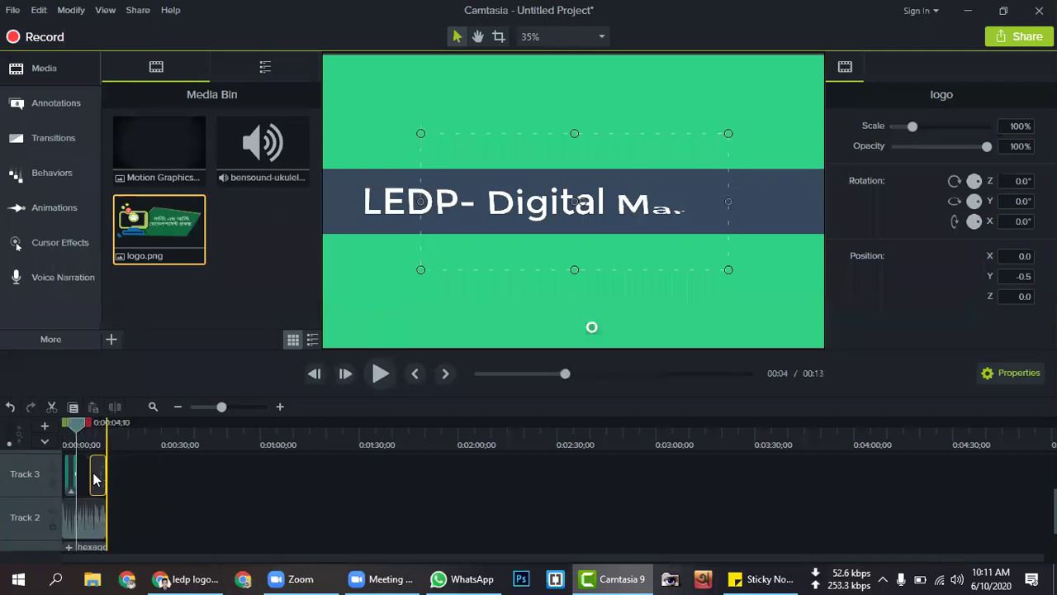
Play the intro through to its end and restart it from the beginning to check the logo's timing.
{"action": "left_click", "coordinate": [378, 376]}
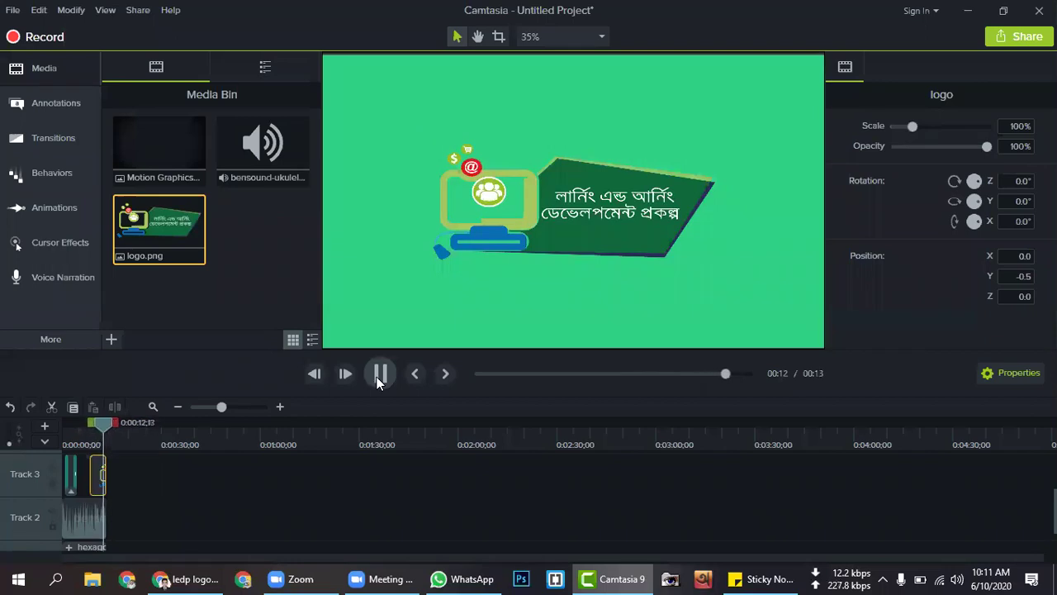
{"action": "left_click", "coordinate": [378, 373]}
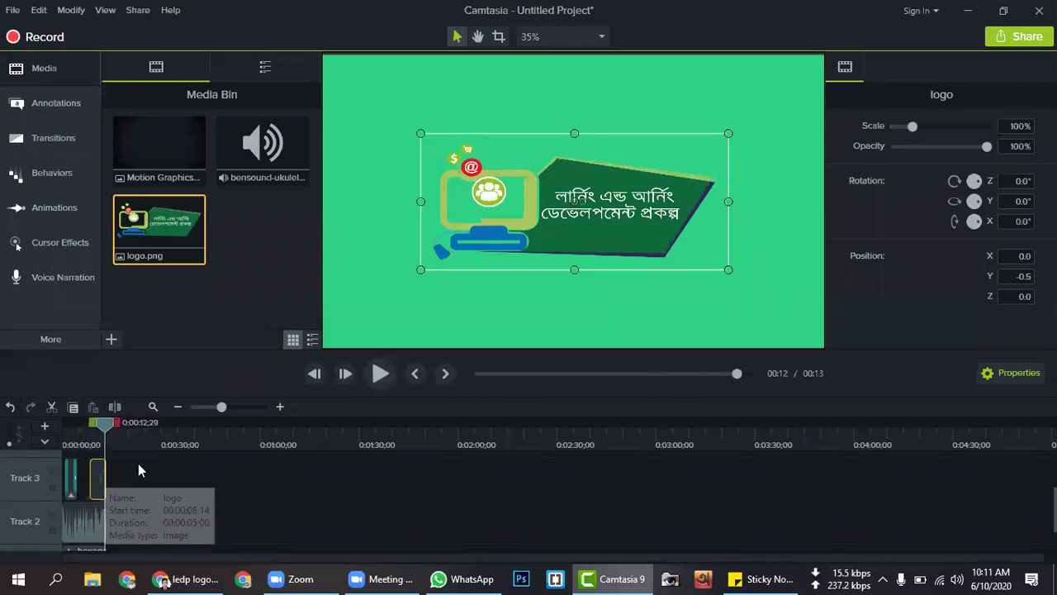
{"action": "left_click", "coordinate": [373, 378]}
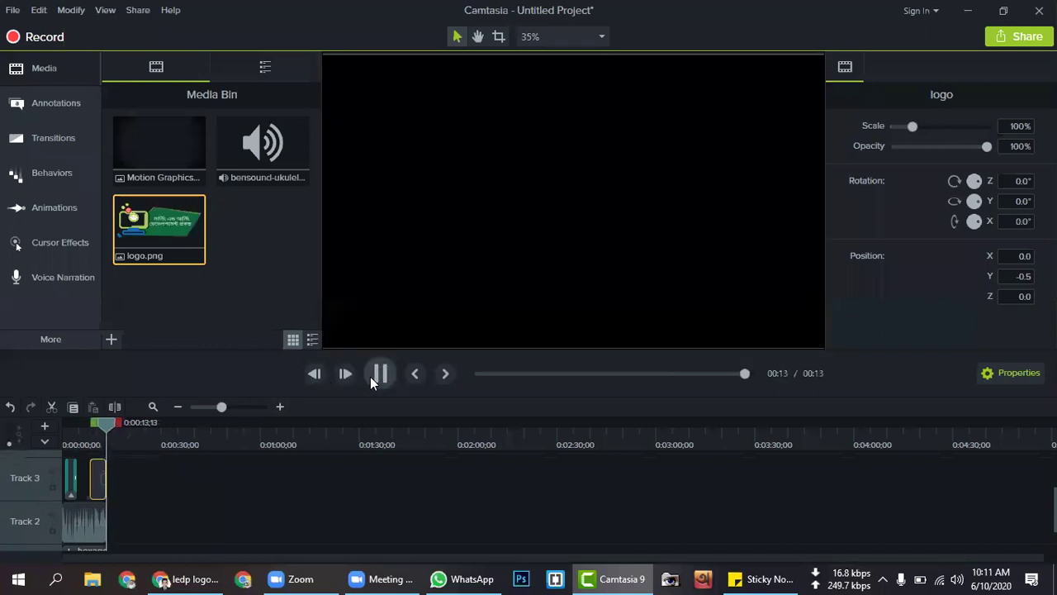
{"action": "left_click", "coordinate": [370, 377]}
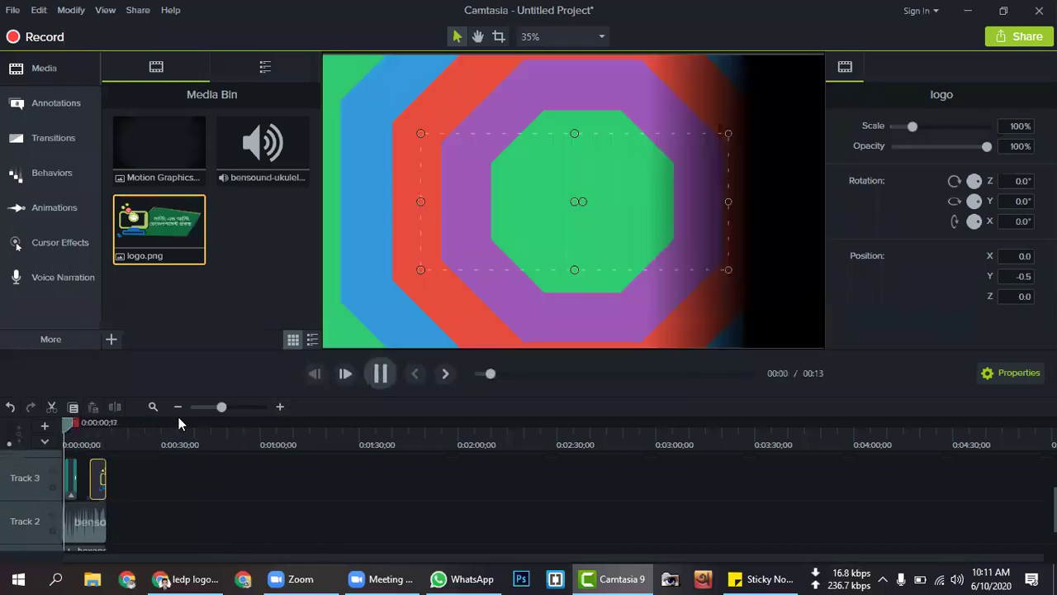
{"action": "left_click", "coordinate": [58, 421]}
Extend the hexagonbrigade title on Track 1 to end at about 0:00:16.
{"action": "scroll", "coordinate": [112, 514], "scroll_direction": "down", "scroll_amount": 1}
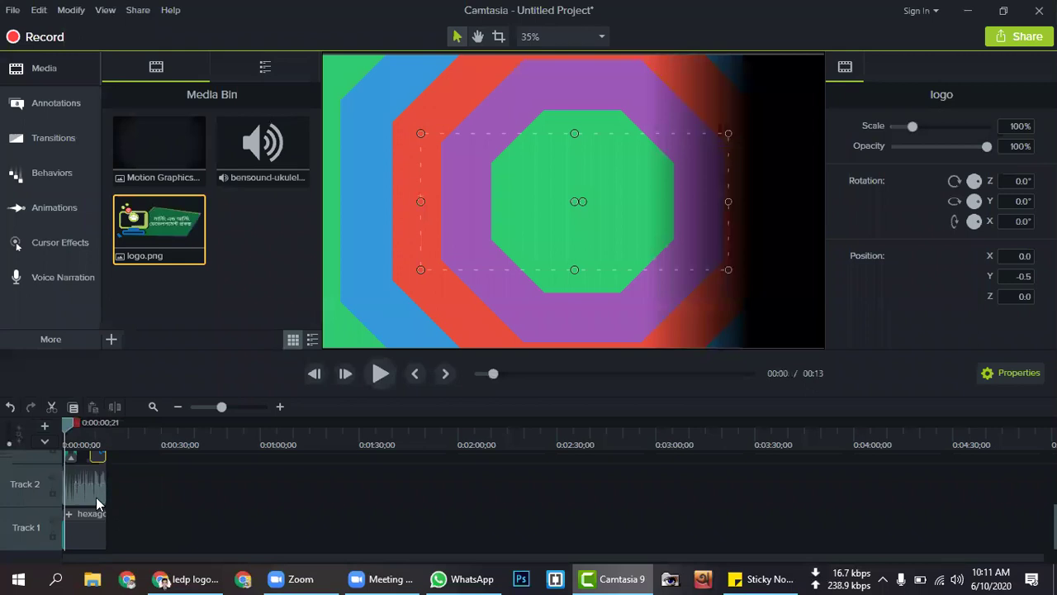
{"action": "left_click", "coordinate": [91, 487]}
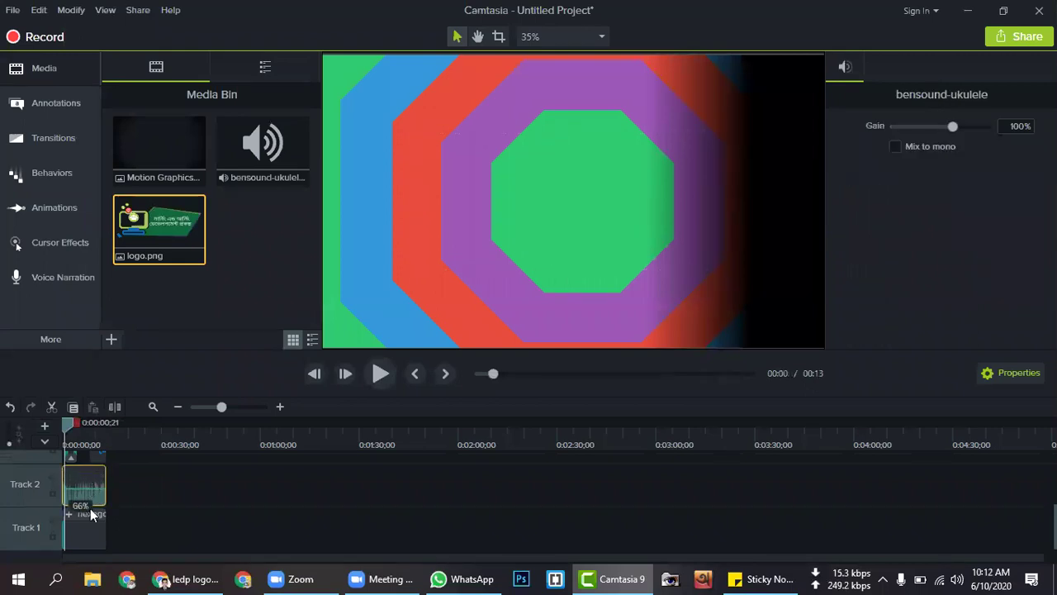
{"action": "left_click", "coordinate": [93, 526]}
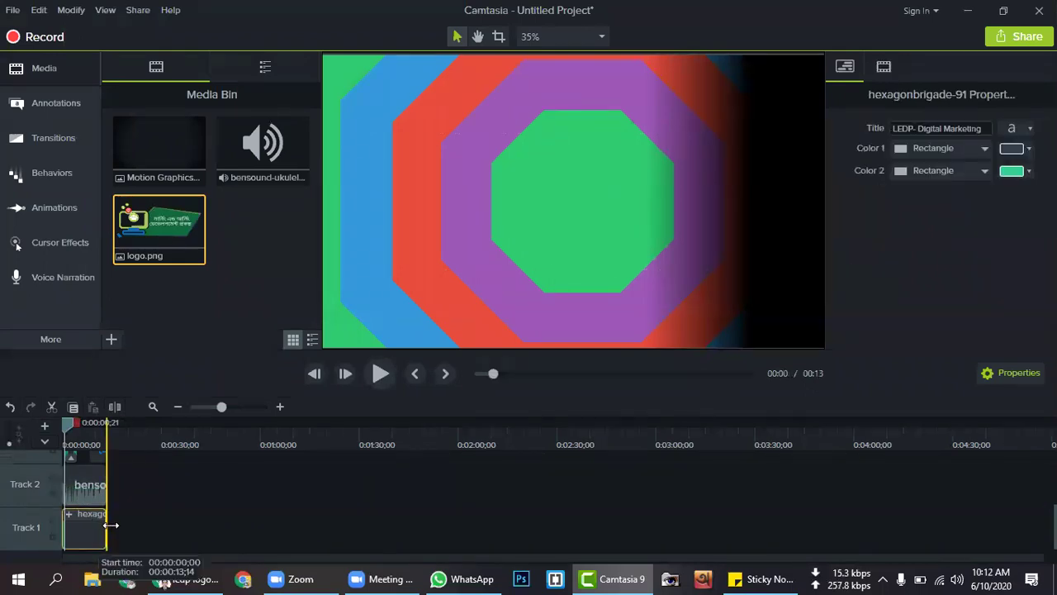
{"action": "left_click_drag", "start_coordinate": [116, 530], "coordinate": [126, 530]}
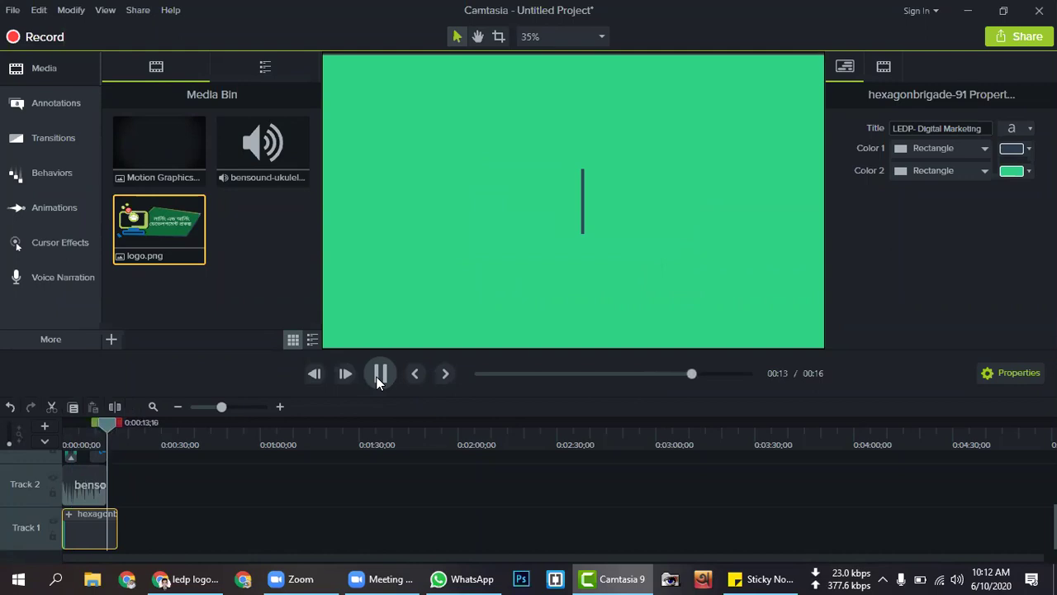
Stop playback, place the playhead at 0:00:13;09 and trim the end of the Track 1 title back to it.
{"action": "left_click", "coordinate": [378, 376]}
{"action": "left_click_drag", "start_coordinate": [107, 426], "coordinate": [109, 433]}
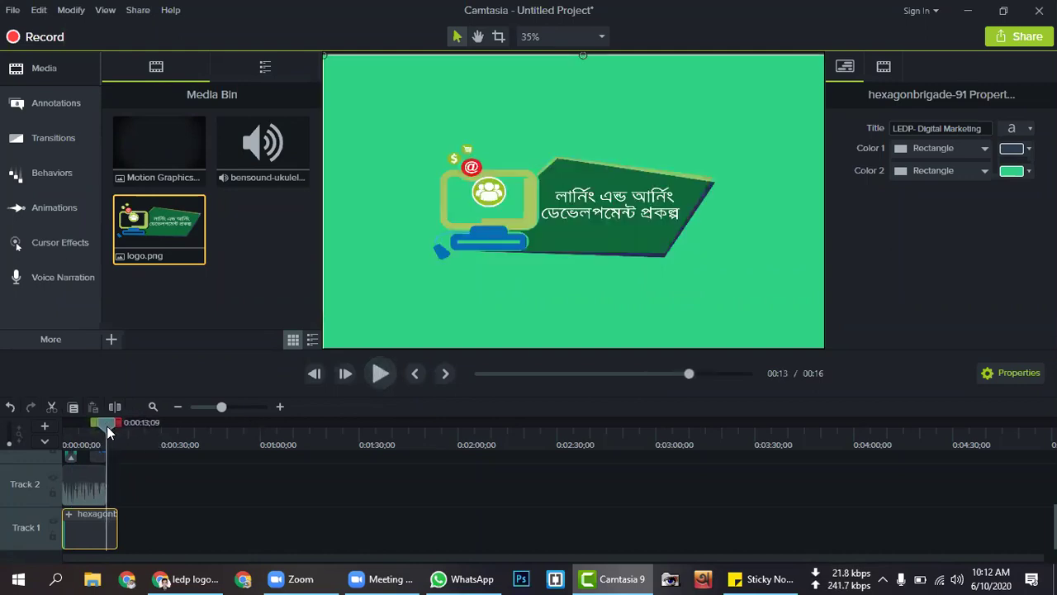
{"action": "left_click_drag", "start_coordinate": [118, 527], "coordinate": [107, 526]}
{"action": "scroll", "coordinate": [115, 500], "scroll_direction": "up", "scroll_amount": 1}
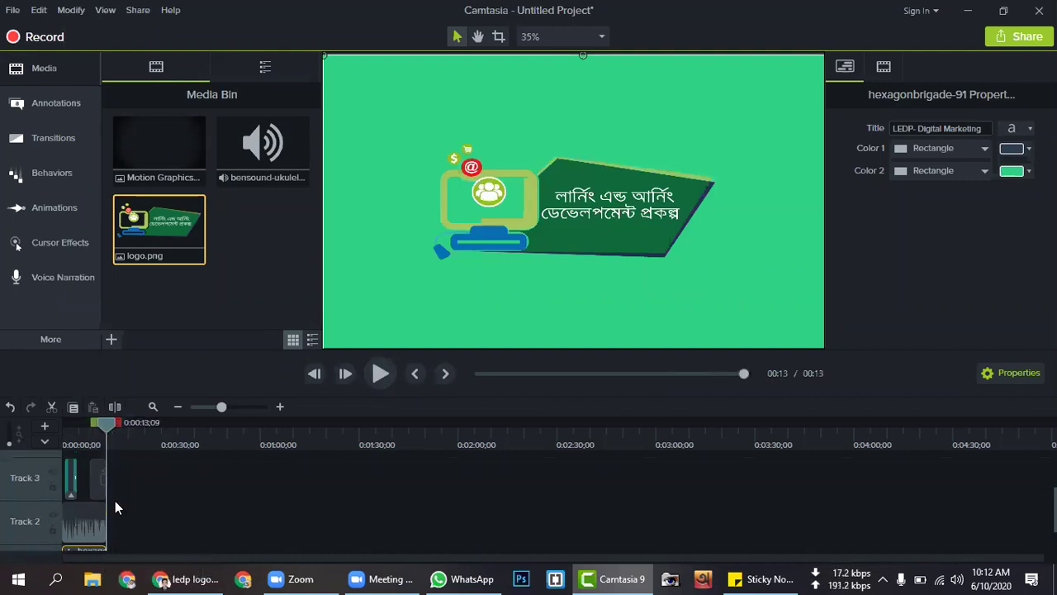
Apply the Pulsating behavior to the logo clip on Track 3 and play the intro from the start to check it.
{"action": "left_click", "coordinate": [101, 487]}
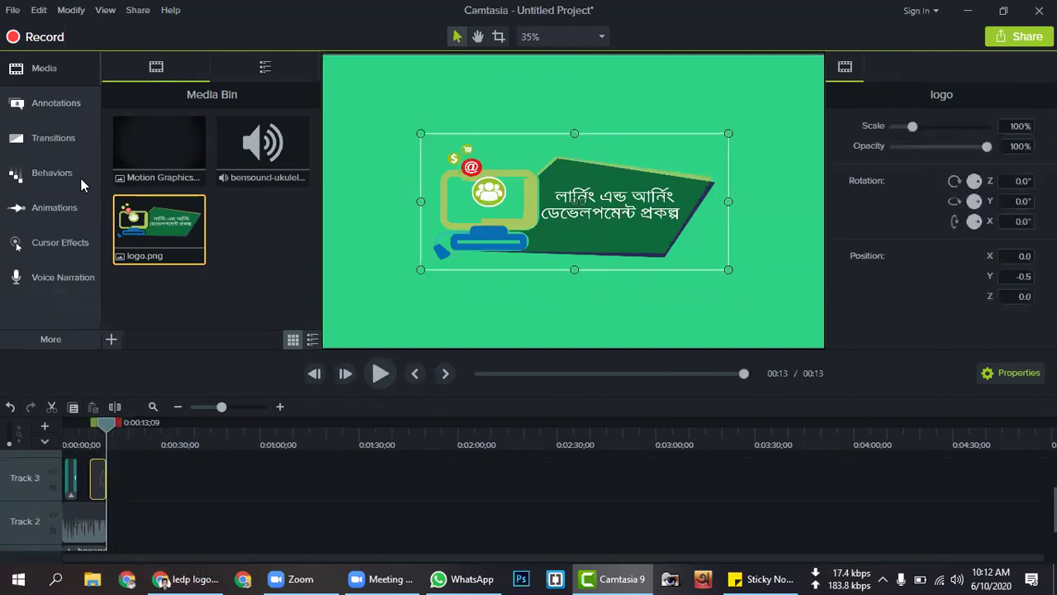
{"action": "left_click", "coordinate": [54, 173]}
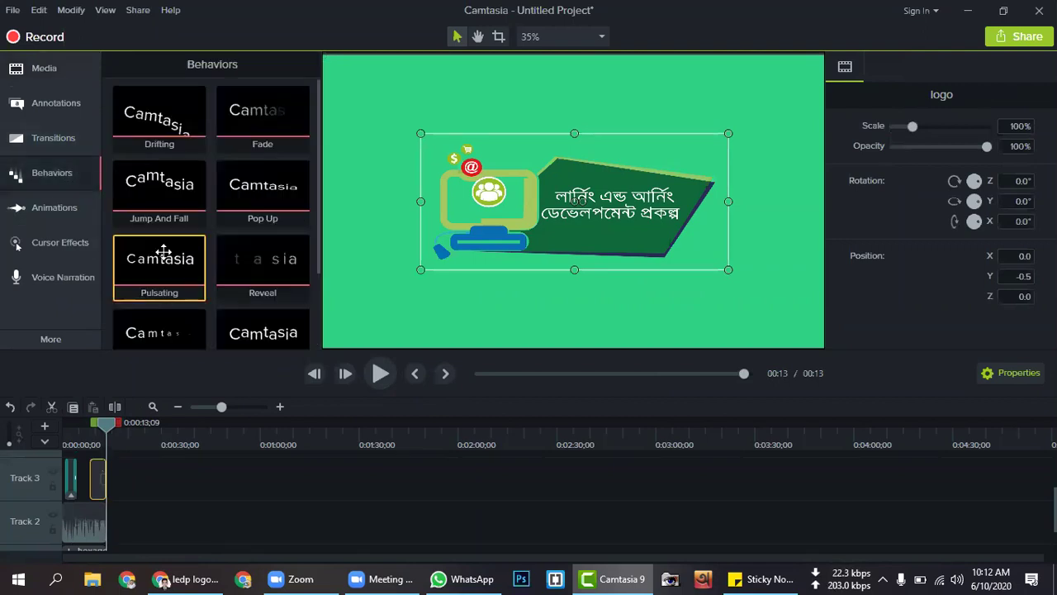
{"action": "left_click_drag", "start_coordinate": [162, 253], "coordinate": [99, 489]}
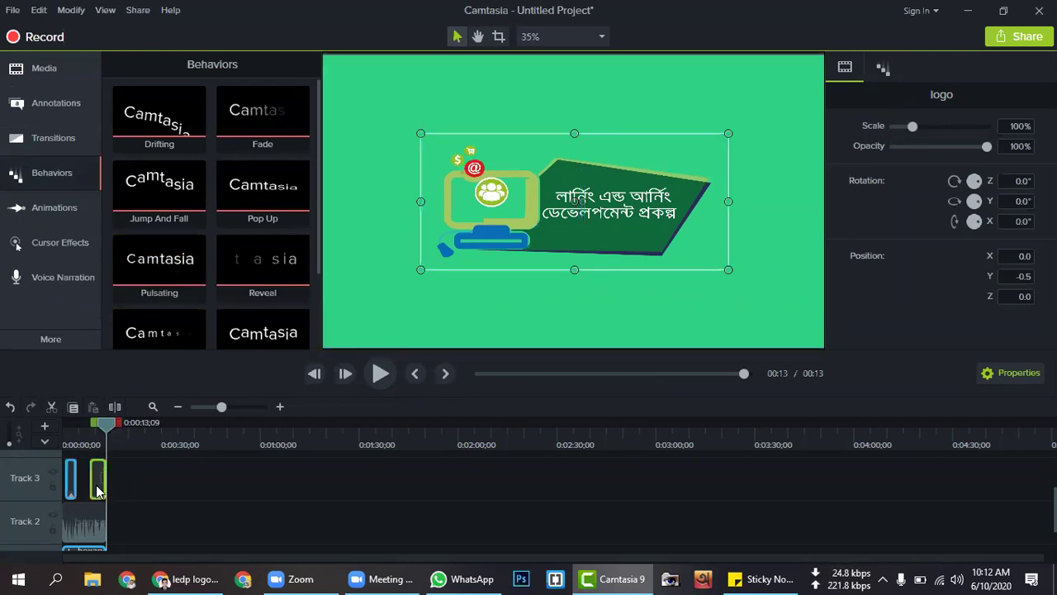
{"action": "left_click_drag", "start_coordinate": [101, 422], "coordinate": [20, 438]}
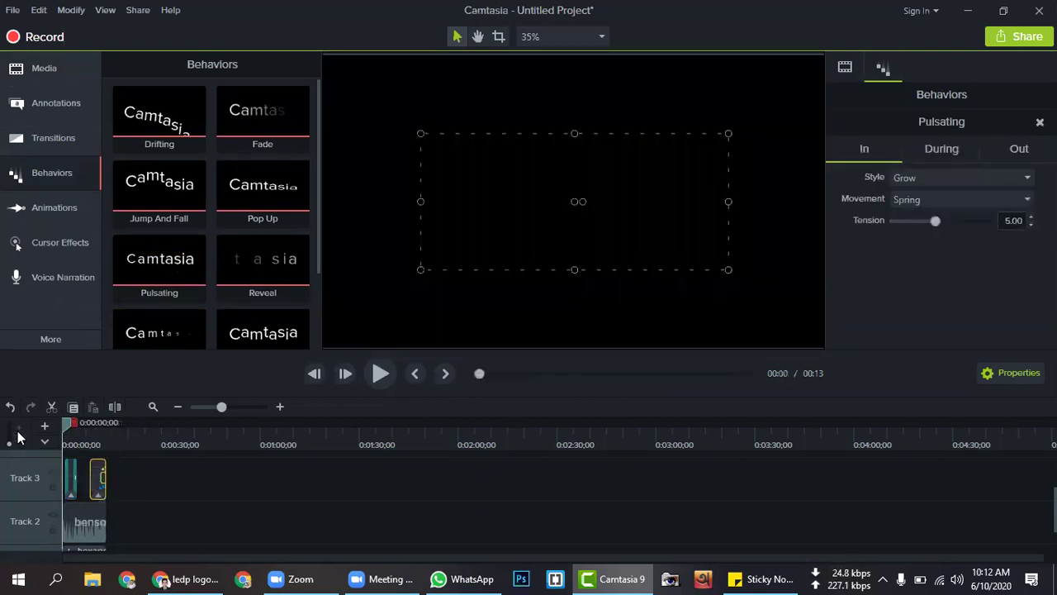
{"action": "left_click", "coordinate": [380, 373]}
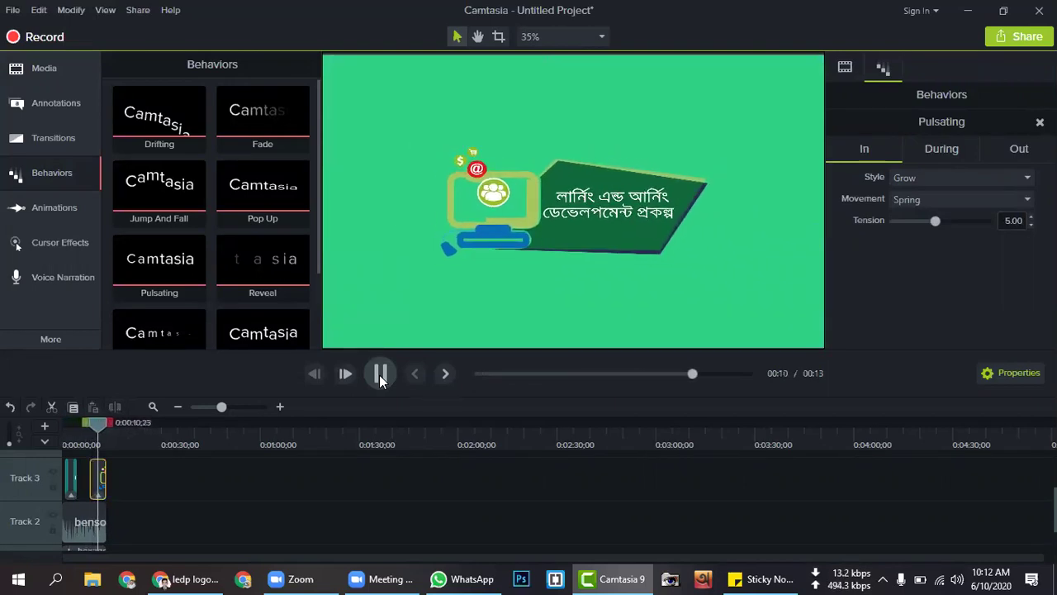
{"action": "left_click", "coordinate": [380, 375]}
{"action": "left_click_drag", "start_coordinate": [101, 434], "coordinate": [23, 442]}
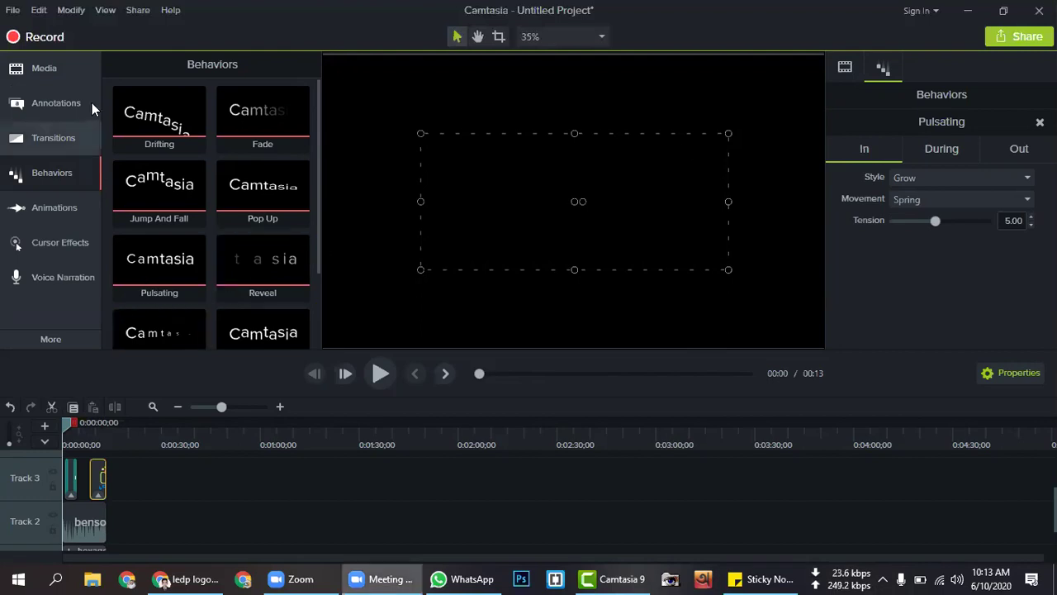
{"action": "left_click", "coordinate": [65, 69]}
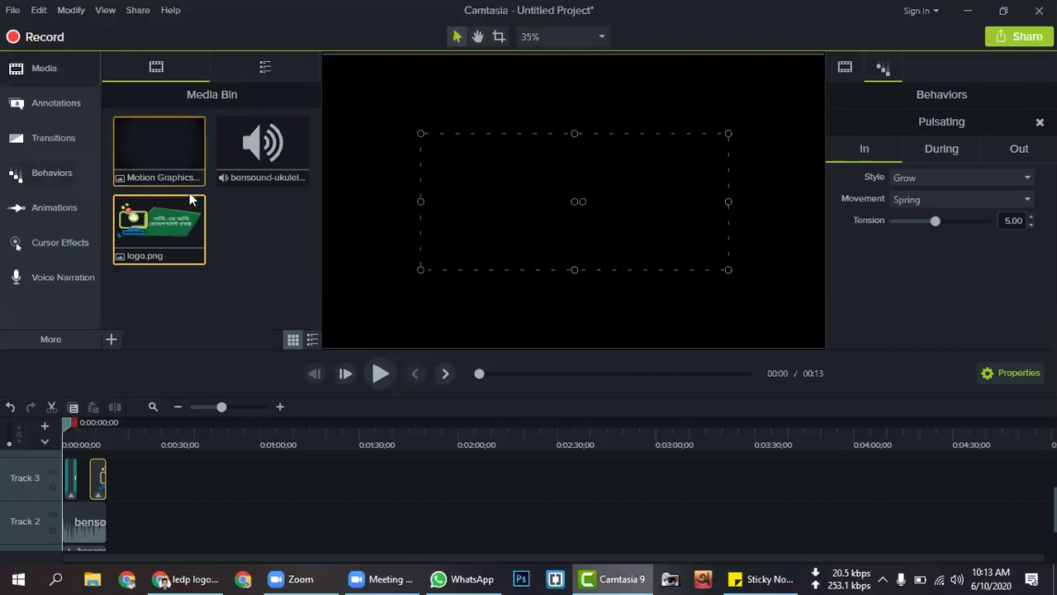
{"action": "left_click_drag", "start_coordinate": [170, 245], "coordinate": [170, 229]}
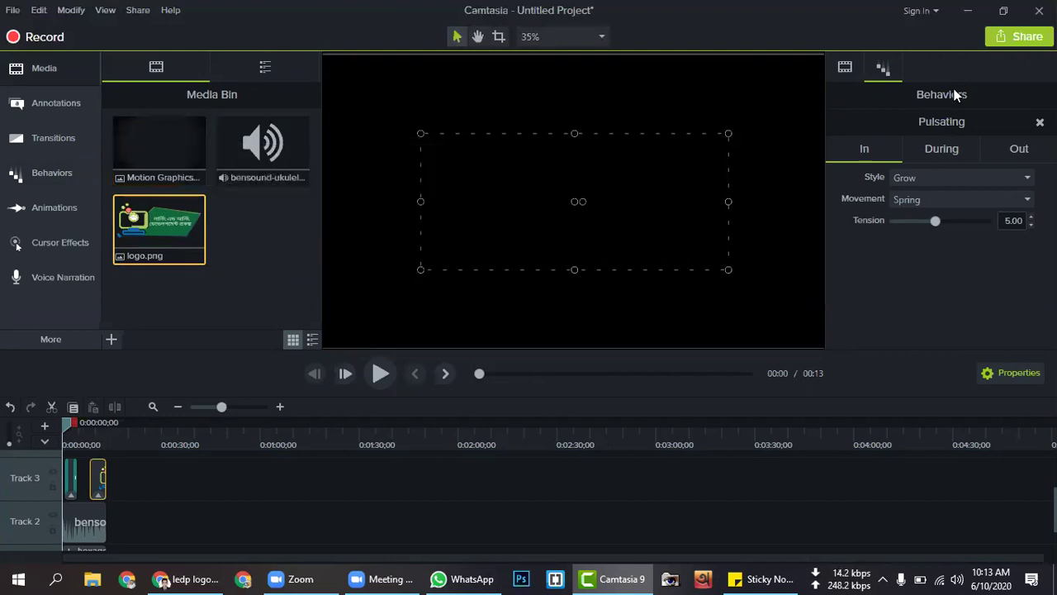
Start producing the video as a local file with the MP4 only (up to 1080p) preset.
{"action": "left_click", "coordinate": [1023, 37]}
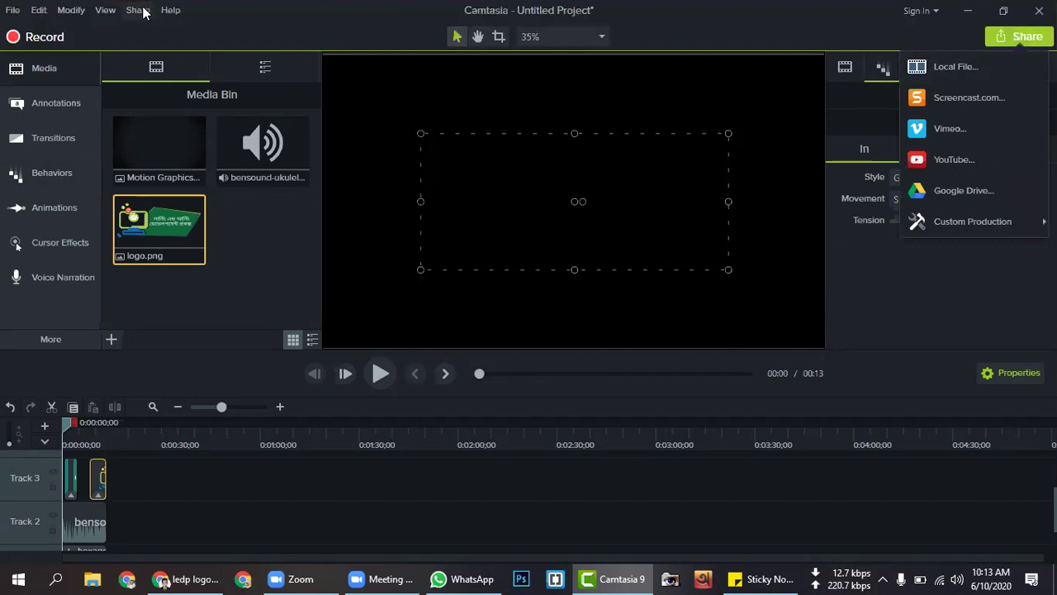
{"action": "left_click", "coordinate": [974, 69]}
{"action": "left_click", "coordinate": [700, 363]}
{"action": "left_click", "coordinate": [680, 150]}
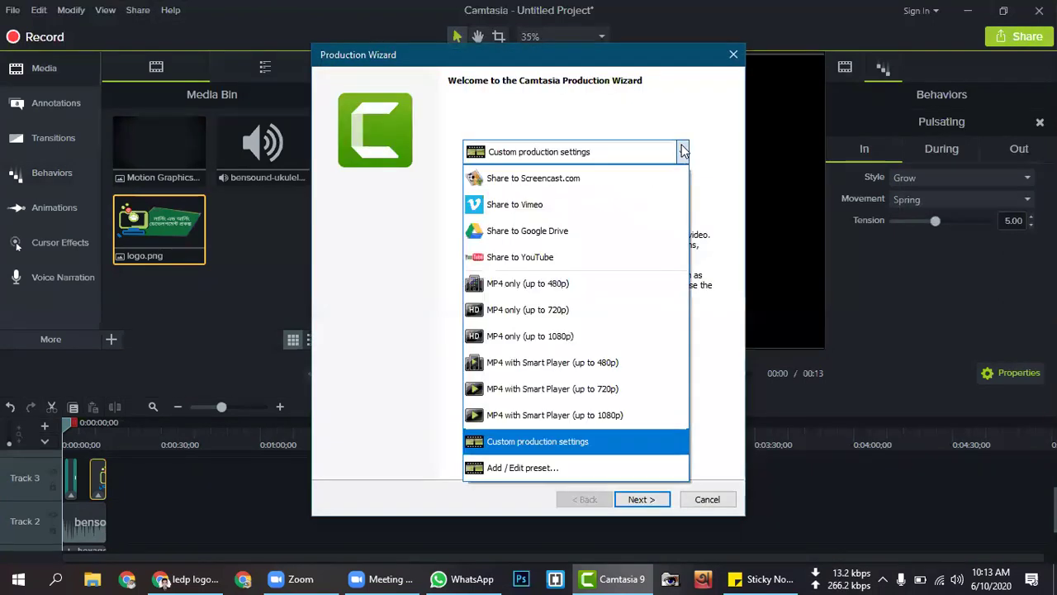
{"action": "left_click", "coordinate": [590, 337]}
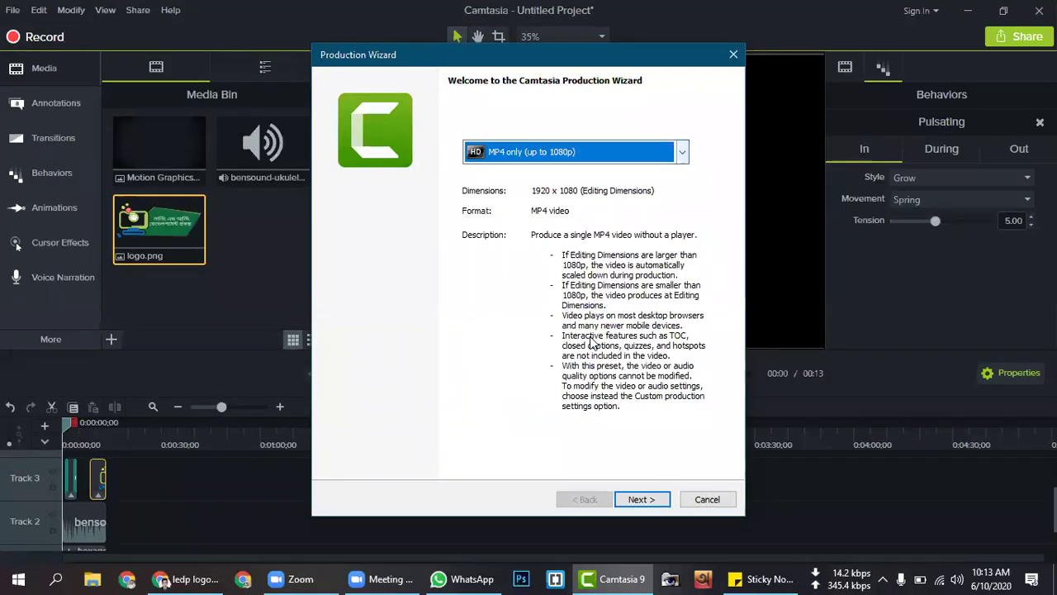
{"action": "left_click", "coordinate": [641, 499]}
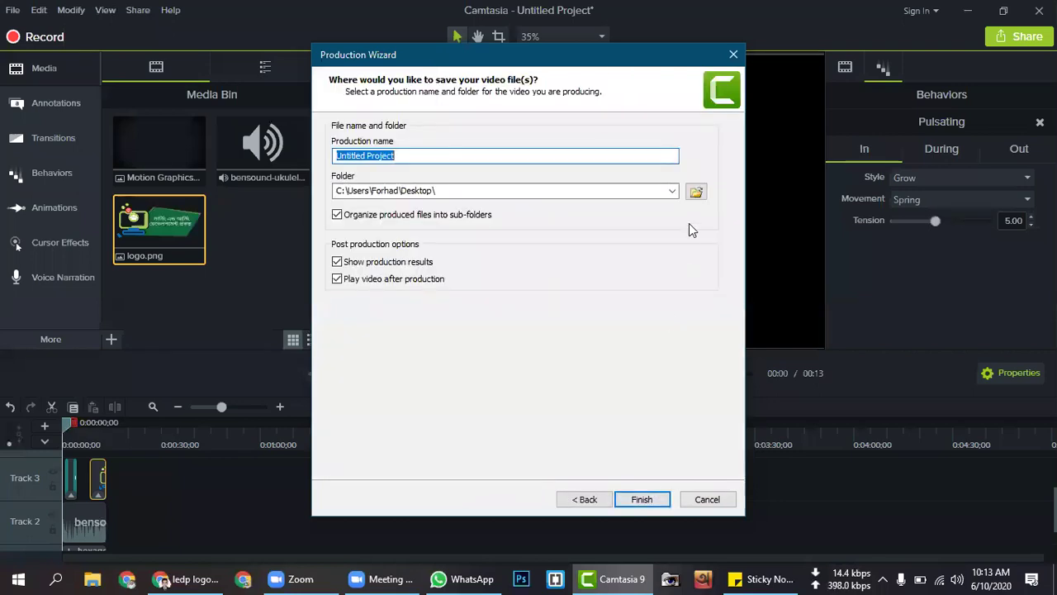
Set the output location to the LEDP Trainup folder on drive E:, with the file name Untitled Project.mp4.
{"action": "left_click", "coordinate": [696, 190]}
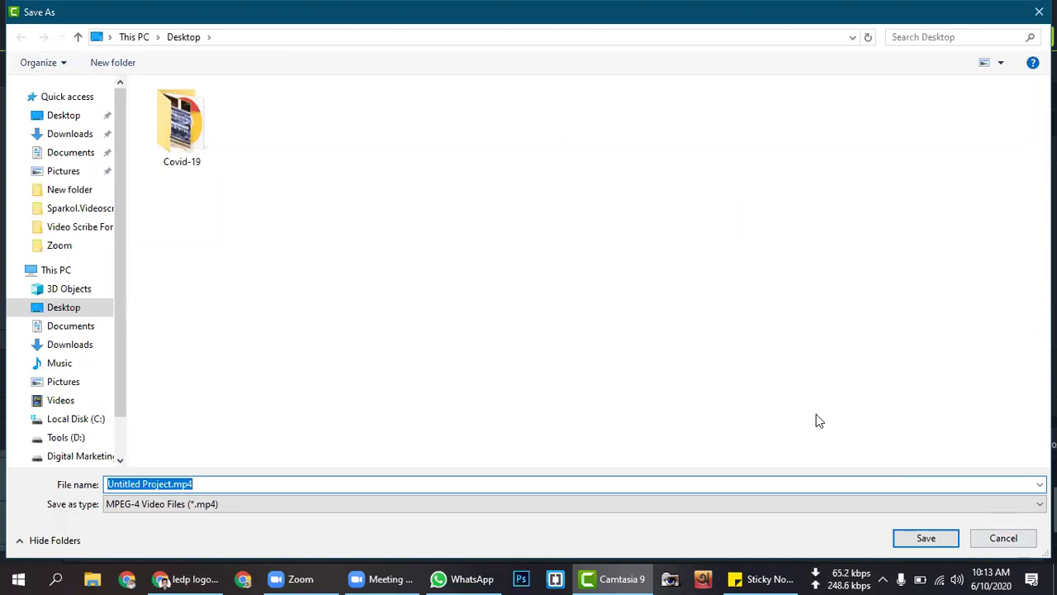
{"action": "left_click", "coordinate": [72, 122]}
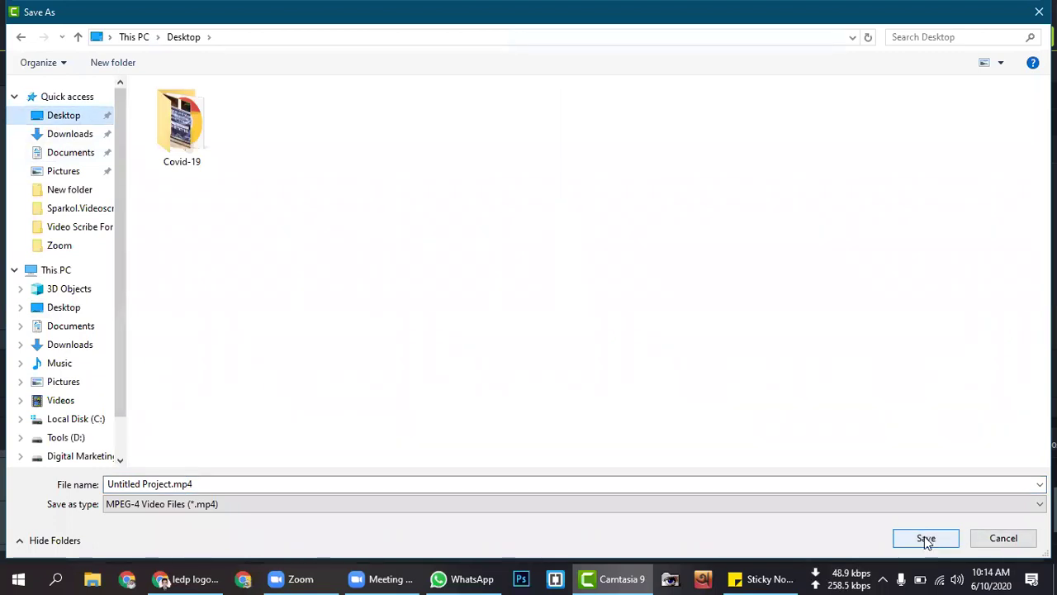
{"action": "left_click", "coordinate": [86, 456]}
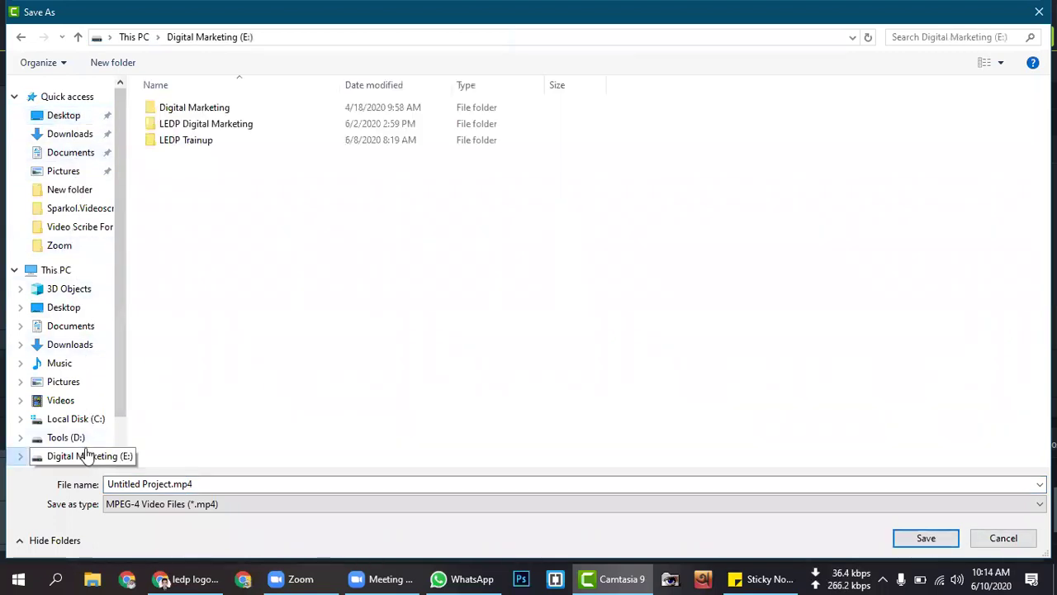
{"action": "left_click", "coordinate": [84, 443]}
{"action": "left_click", "coordinate": [93, 459]}
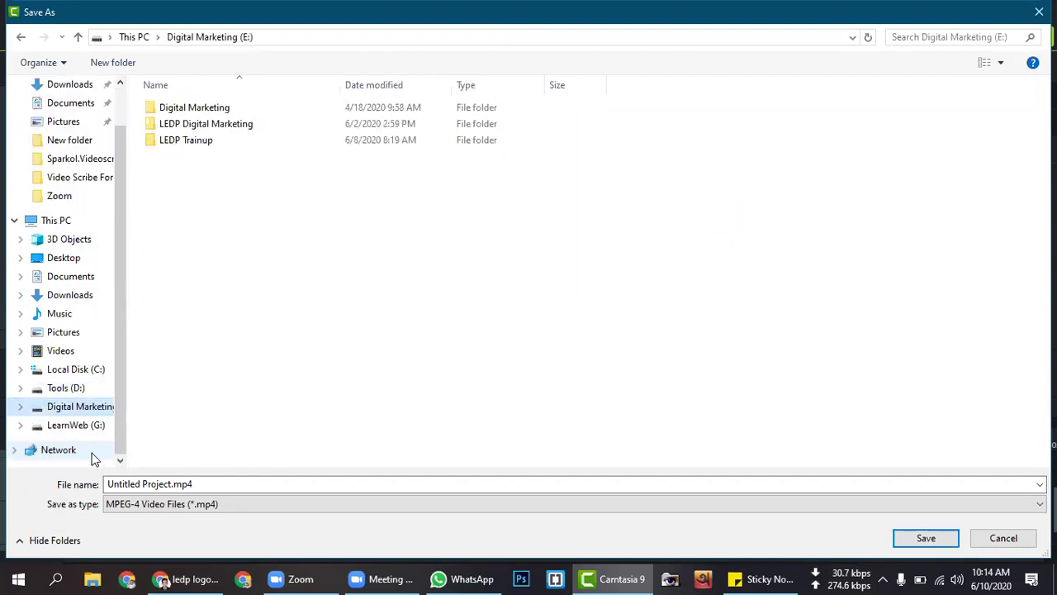
{"action": "double_click", "coordinate": [262, 139]}
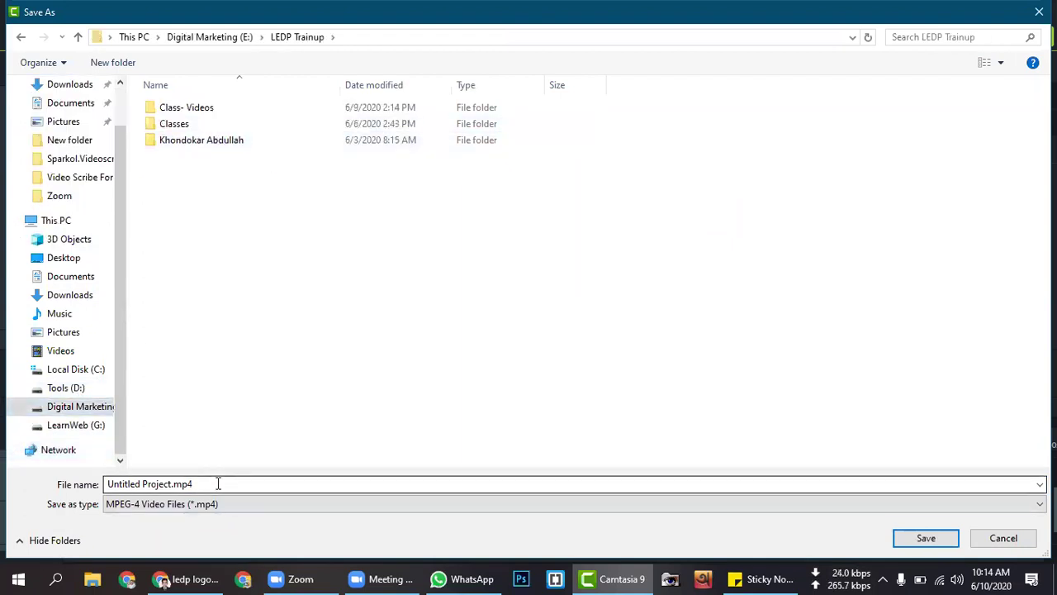
{"action": "double_click", "coordinate": [328, 487]}
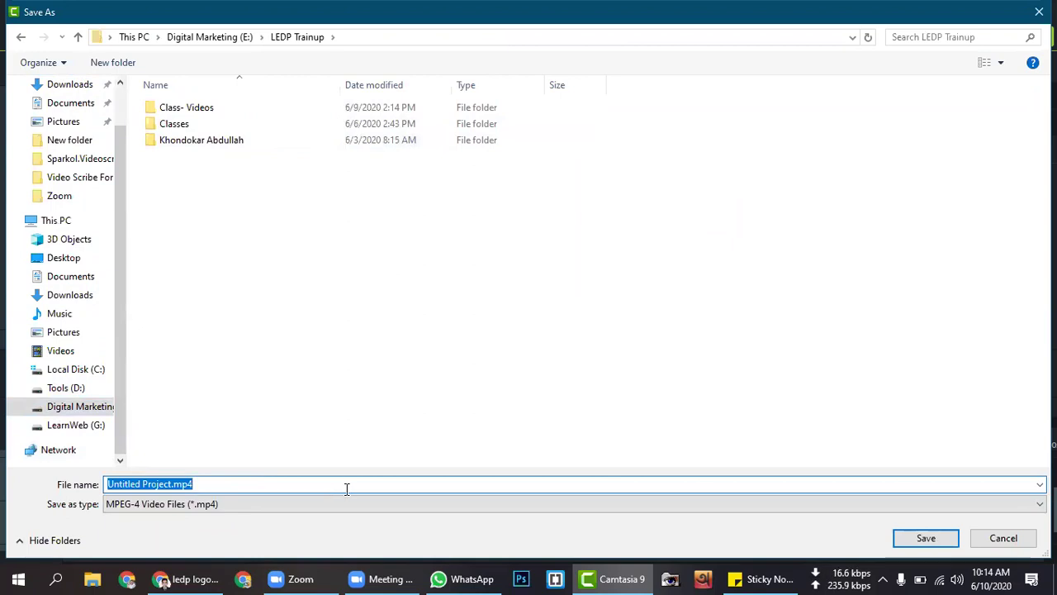
{"action": "left_click", "coordinate": [926, 538]}
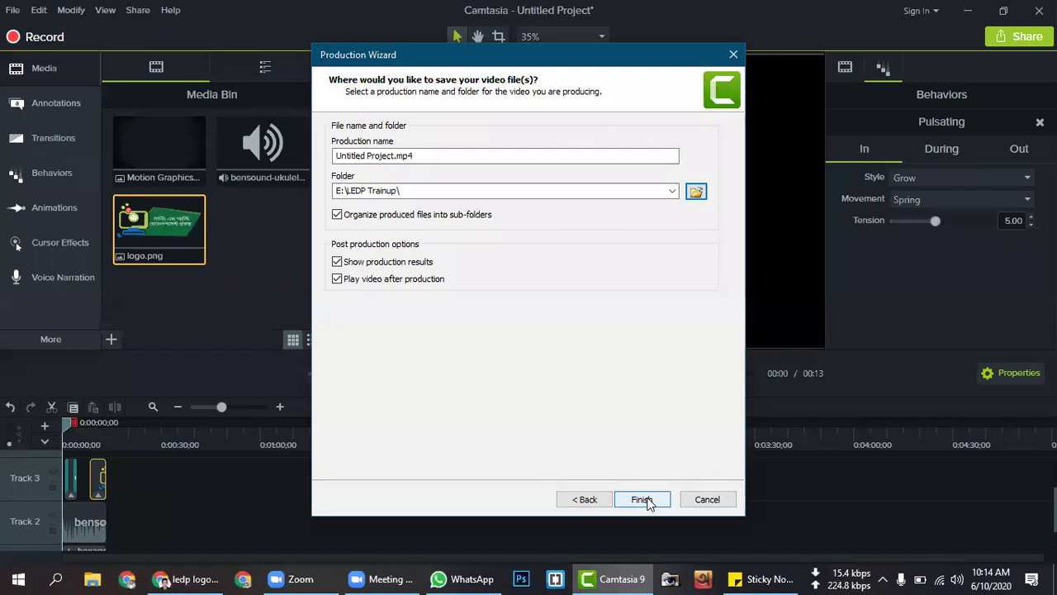
Start rendering the video and minimize the chat window so the desktop shows behind the progress dialog.
{"action": "left_click", "coordinate": [644, 500]}
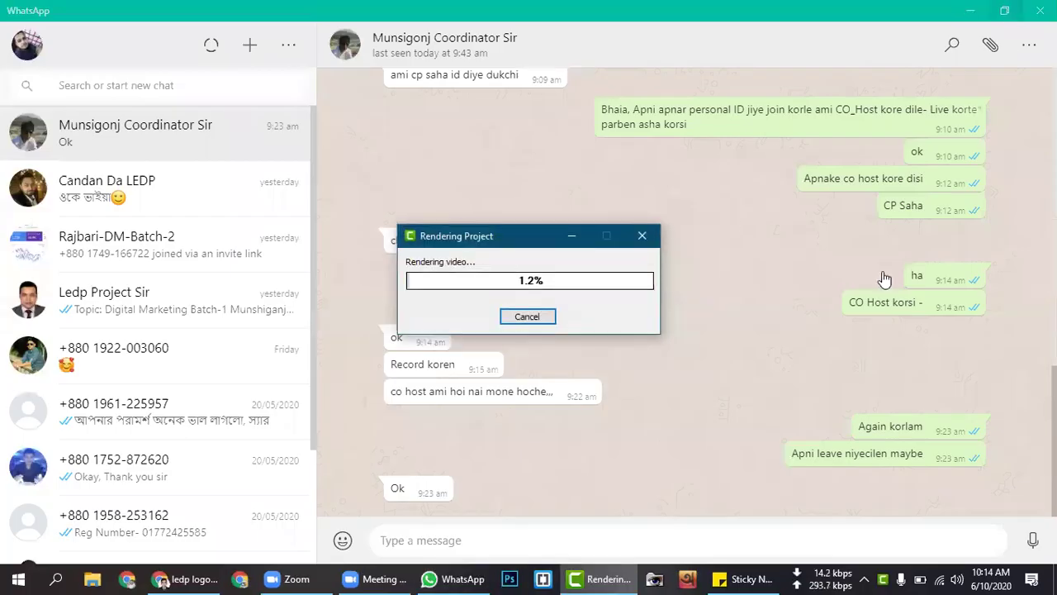
{"action": "left_click", "coordinate": [973, 19]}
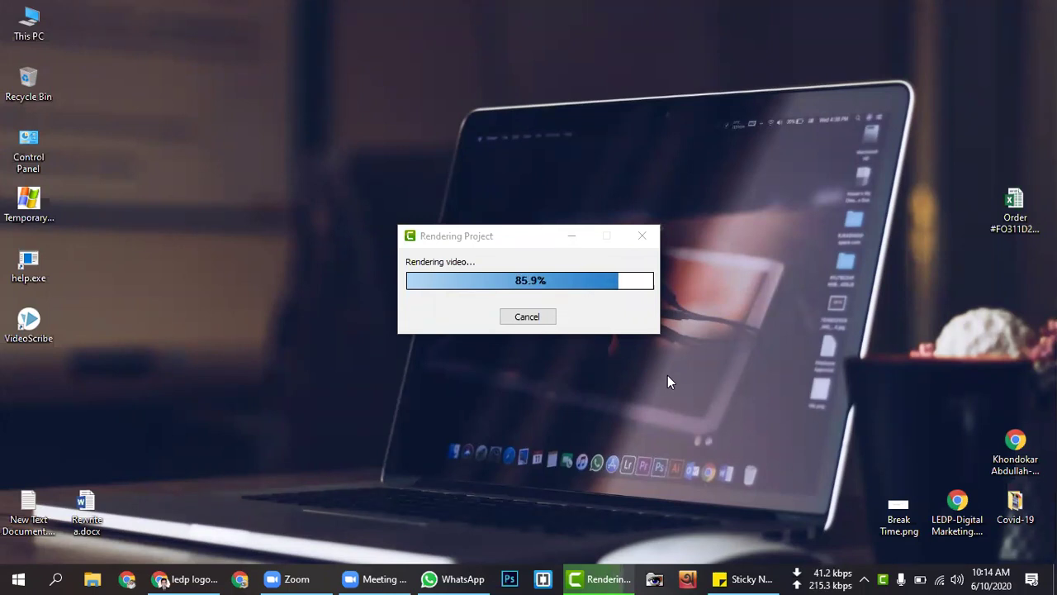
{"action": "right_click", "coordinate": [191, 189]}
{"action": "left_click", "coordinate": [245, 224]}
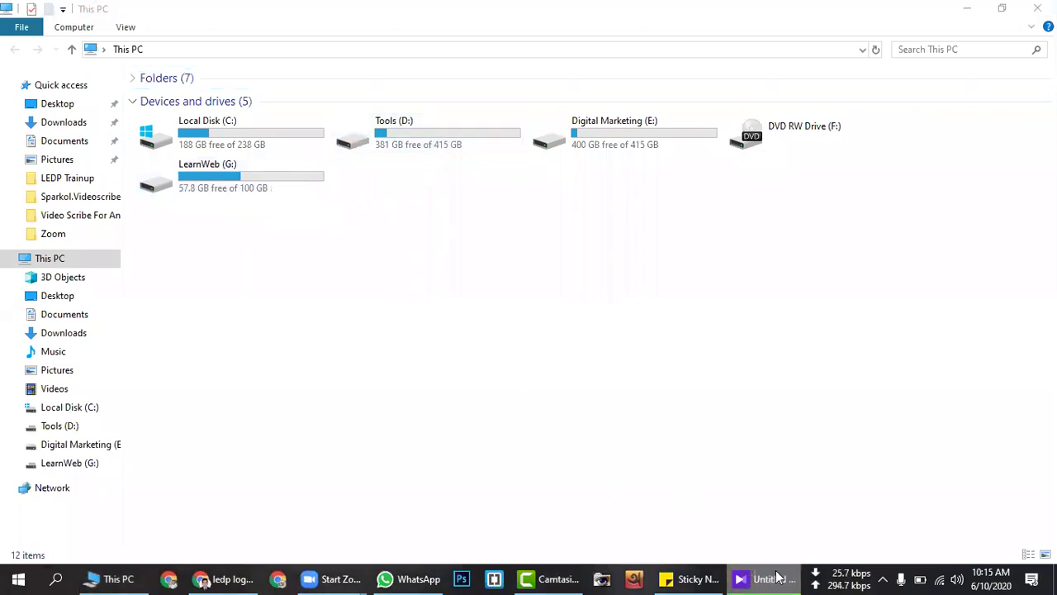
Finish the production results dialog and minimize the file browser and editor windows to return to the desktop.
{"action": "left_click", "coordinate": [918, 228]}
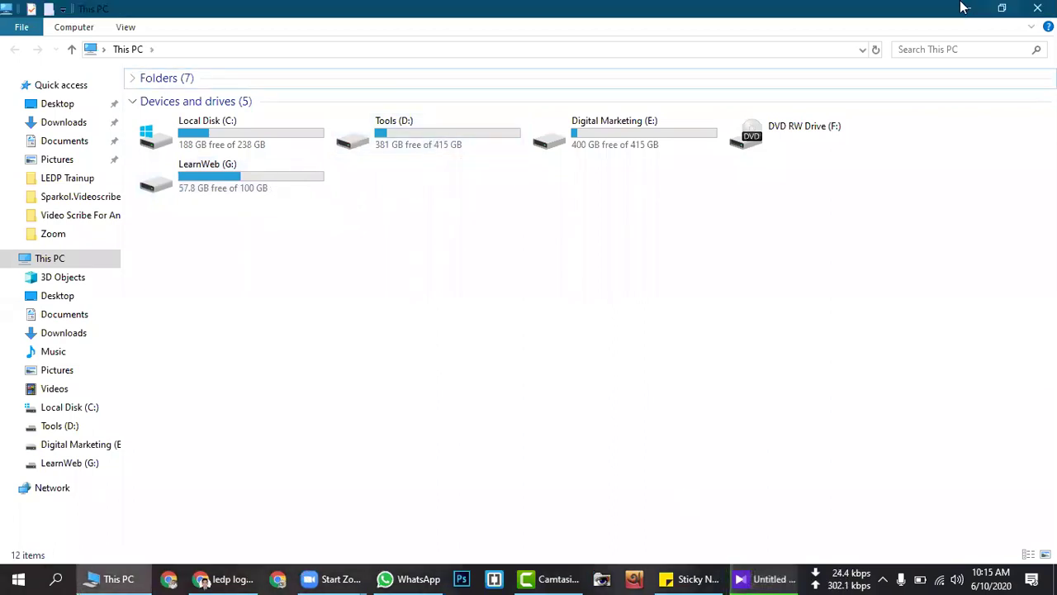
{"action": "left_click", "coordinate": [963, 8]}
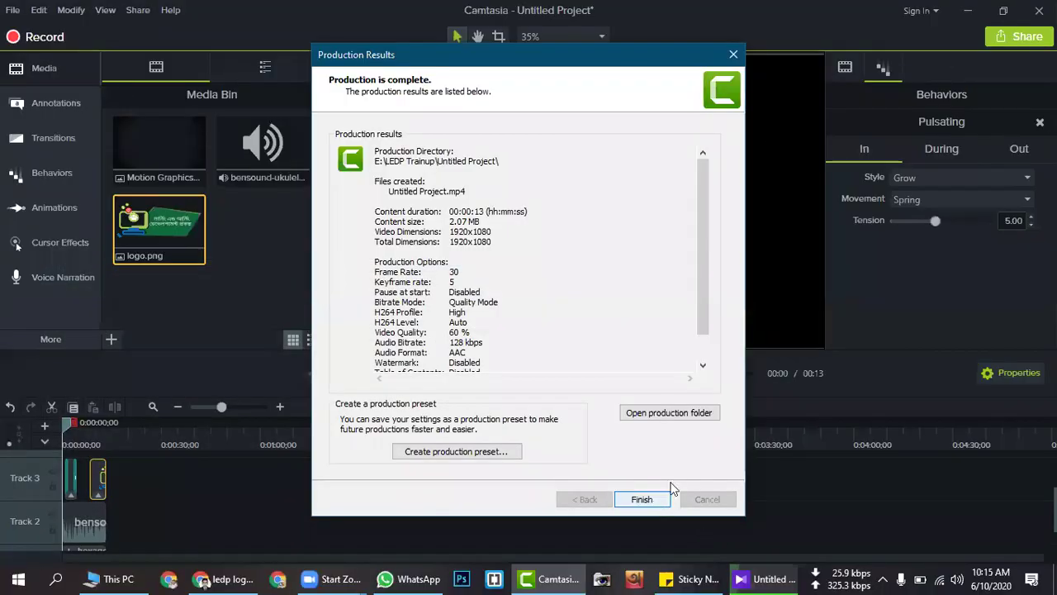
{"action": "left_click", "coordinate": [668, 496]}
{"action": "left_click", "coordinate": [968, 12]}
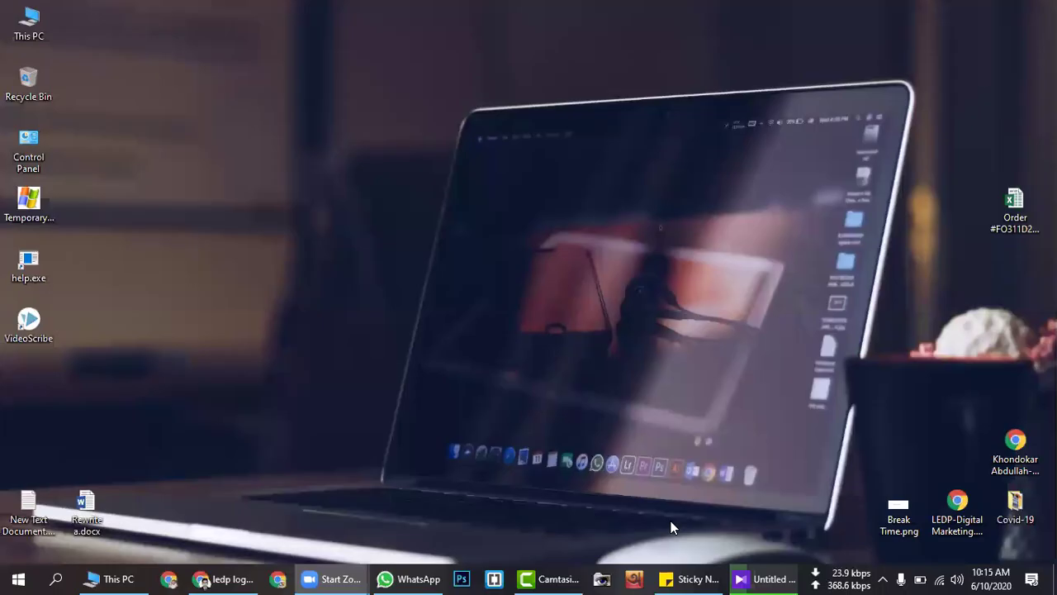
Close the media player and open the Untitled Project folder inside LEDP Trainup on drive E:.
{"action": "left_click", "coordinate": [760, 578]}
{"action": "key", "text": "alt+F4"}
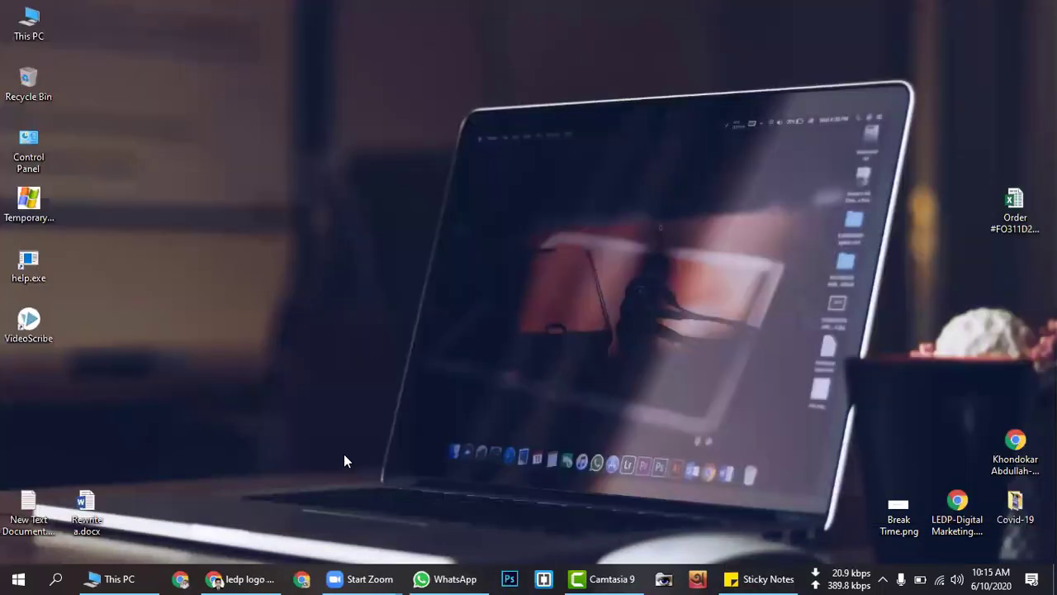
{"action": "left_click", "coordinate": [141, 579]}
{"action": "left_click", "coordinate": [612, 144]}
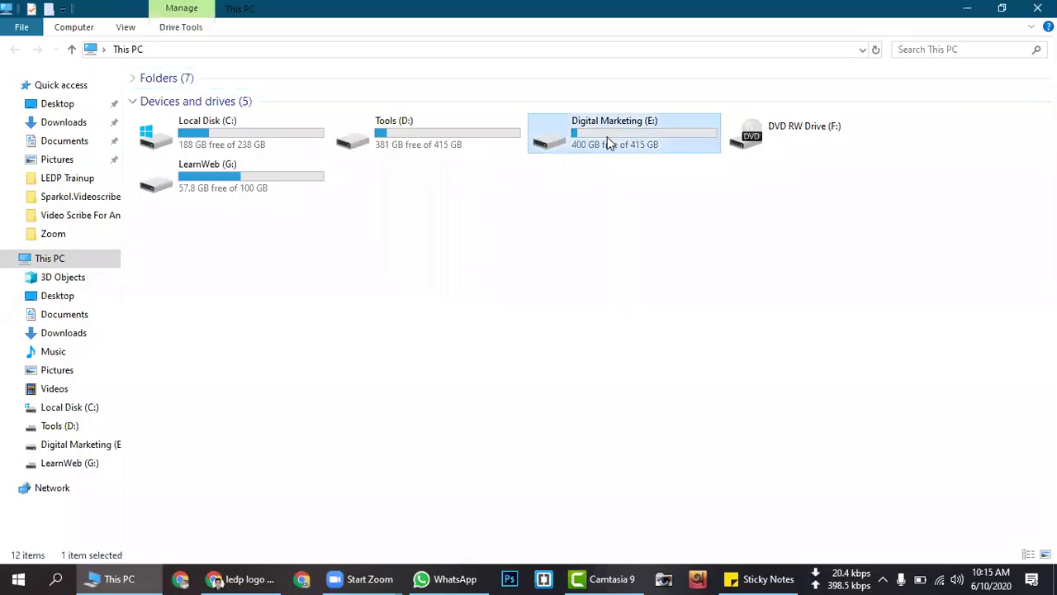
{"action": "key", "text": "Return"}
{"action": "left_click", "coordinate": [326, 149]}
{"action": "key", "text": "Return"}
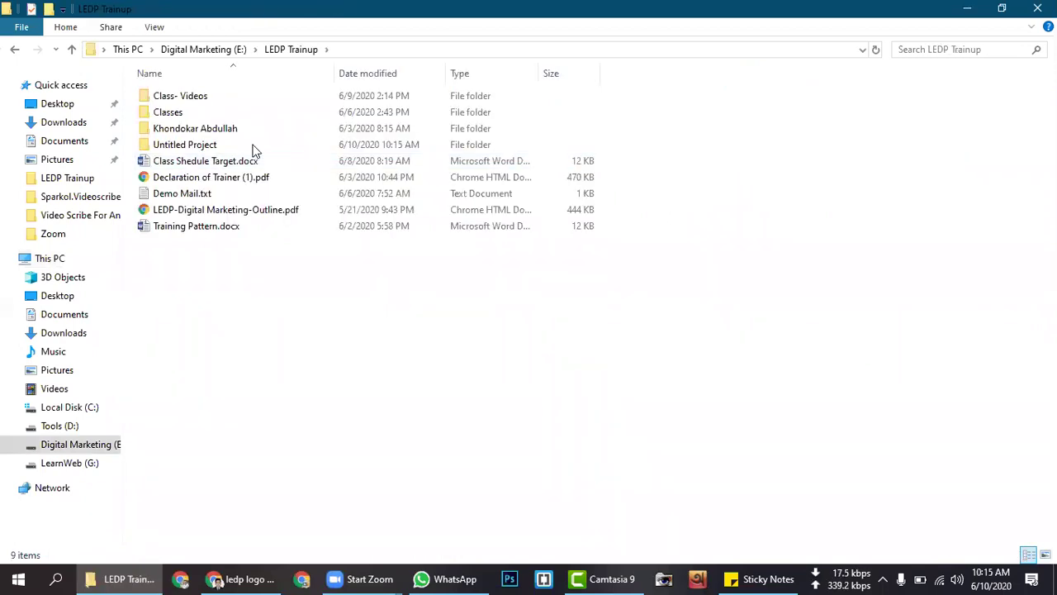
{"action": "double_click", "coordinate": [260, 146]}
Play the exported Untitled Project.mp4 to check it and close the player.
{"action": "right_click", "coordinate": [465, 206]}
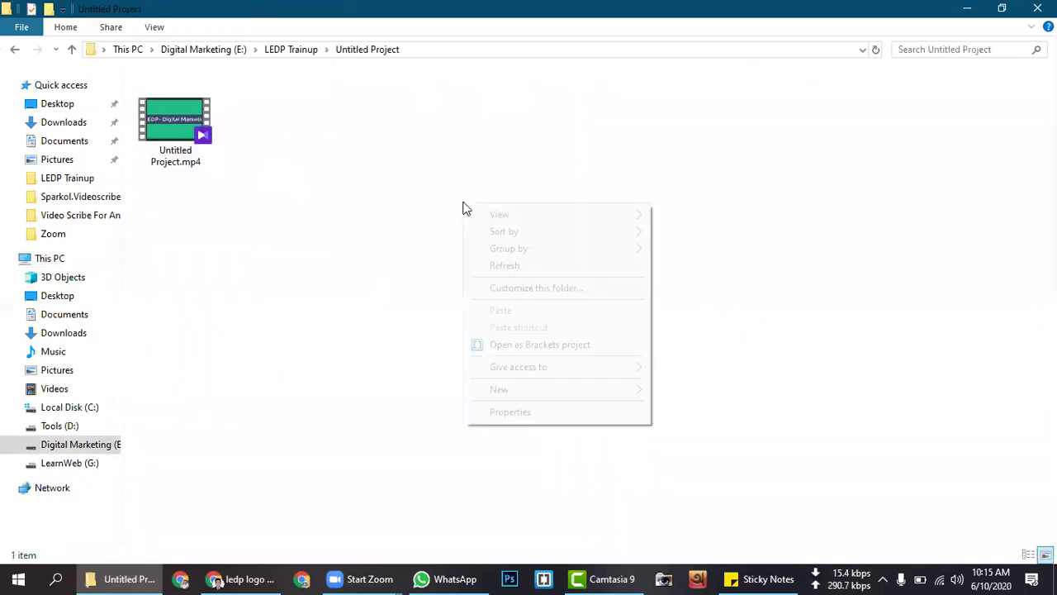
{"action": "right_click", "coordinate": [422, 243]}
{"action": "left_click", "coordinate": [173, 128]}
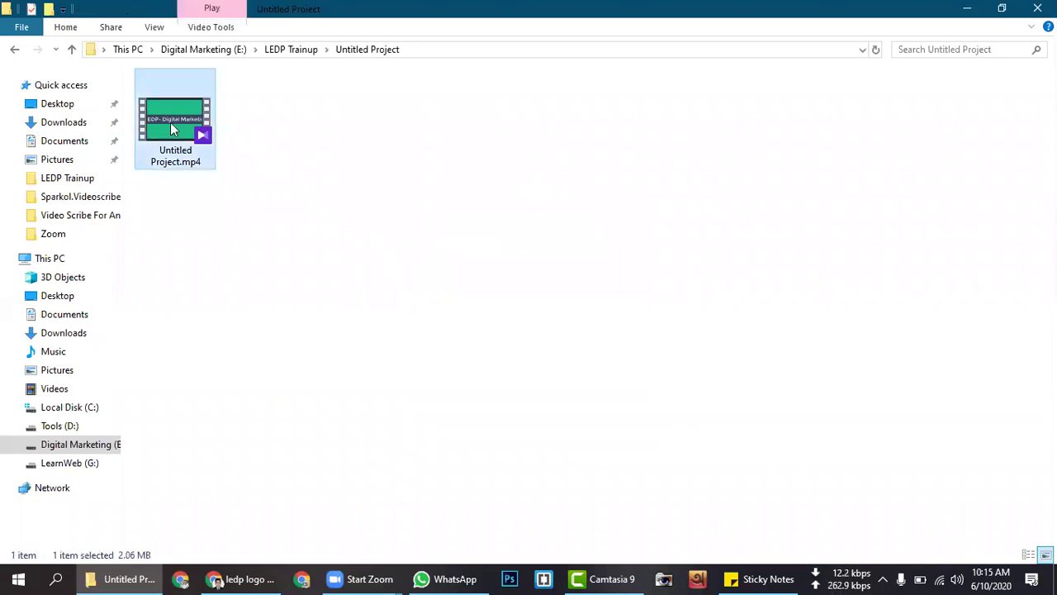
{"action": "double_click", "coordinate": [173, 128]}
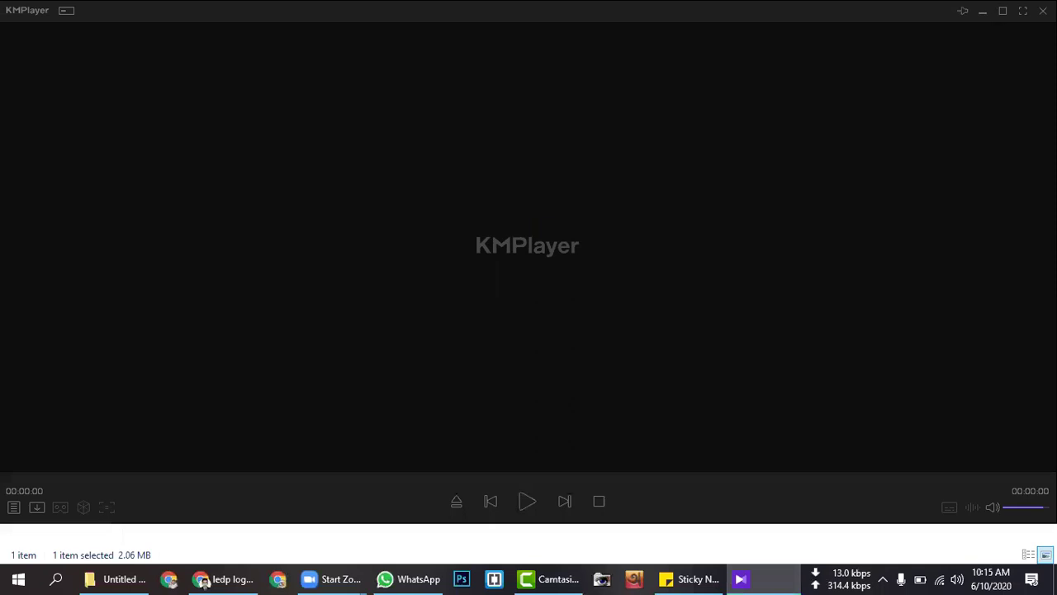
{"action": "left_click", "coordinate": [1044, 10]}
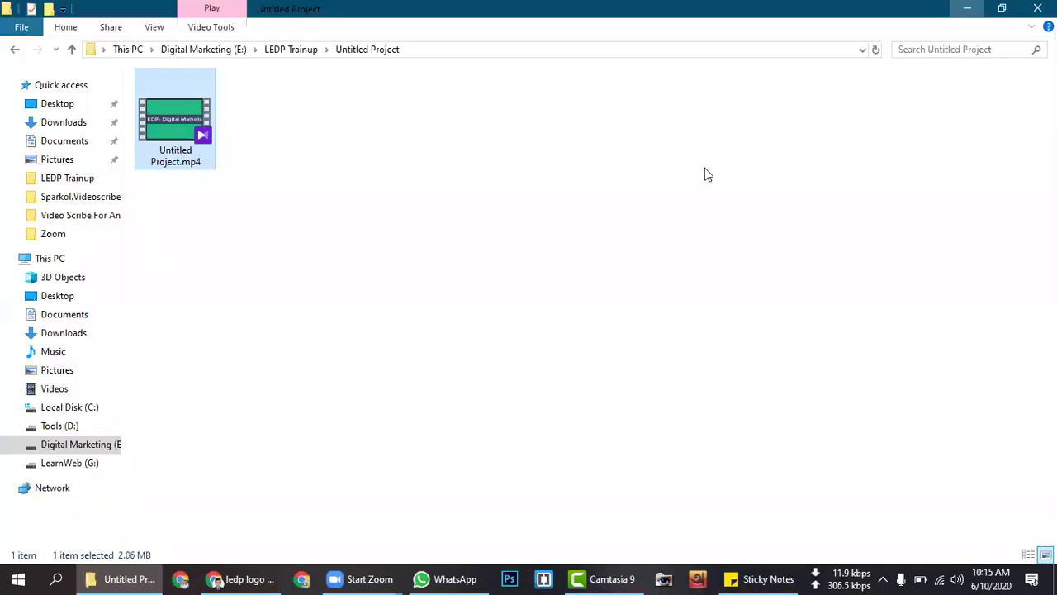
{"action": "key", "text": "super+d"}
{"action": "right_click", "coordinate": [615, 232]}
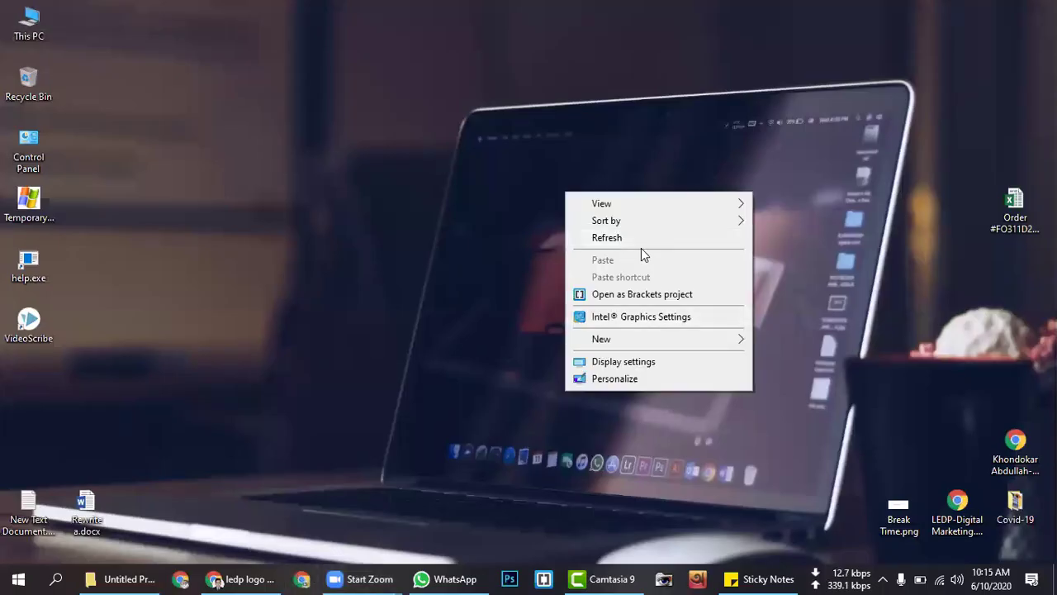
{"action": "right_click", "coordinate": [464, 254]}
{"action": "left_click", "coordinate": [465, 276]}
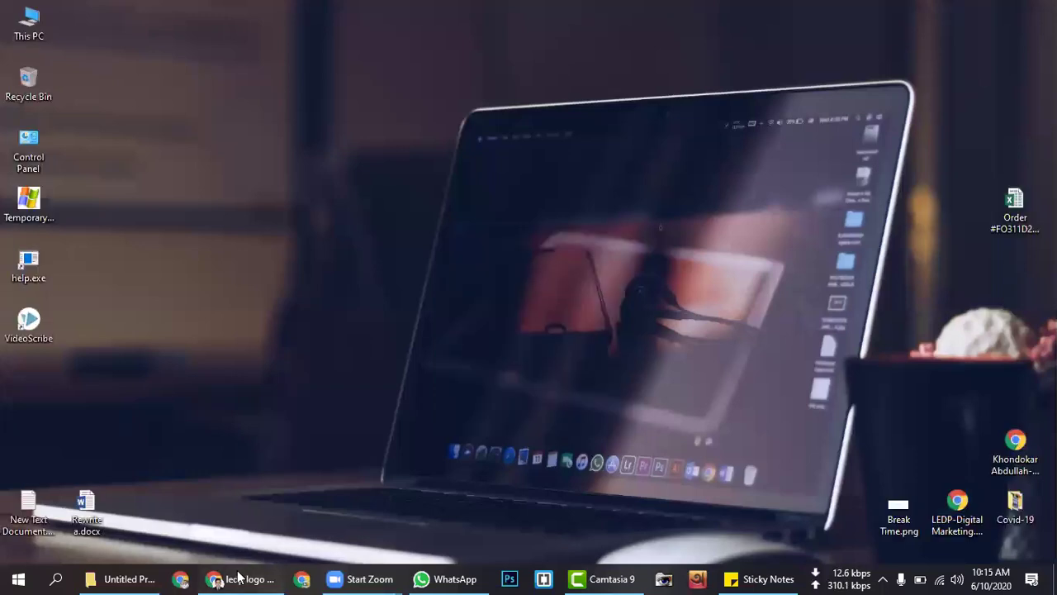
Switch to Chrome, review the Bensound royalty-free music page and the ledp logo png image results, and minimize the browser.
{"action": "left_click", "coordinate": [238, 579]}
{"action": "left_click", "coordinate": [322, 12]}
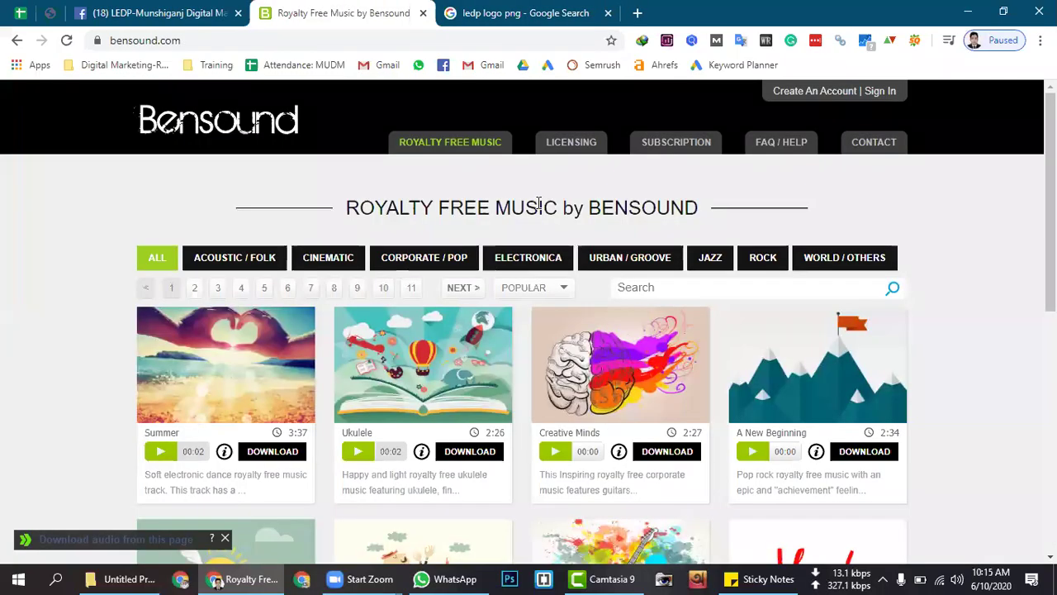
{"action": "left_click", "coordinate": [475, 9]}
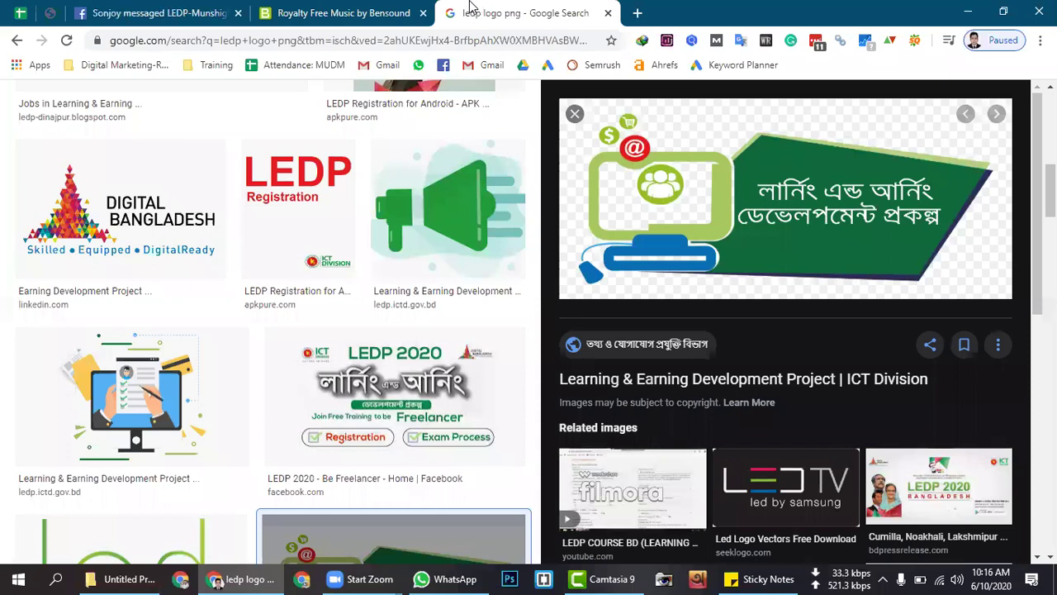
{"action": "left_click", "coordinate": [376, 10]}
{"action": "left_click", "coordinate": [502, 9]}
{"action": "left_click", "coordinate": [968, 12]}
{"action": "right_click", "coordinate": [415, 203]}
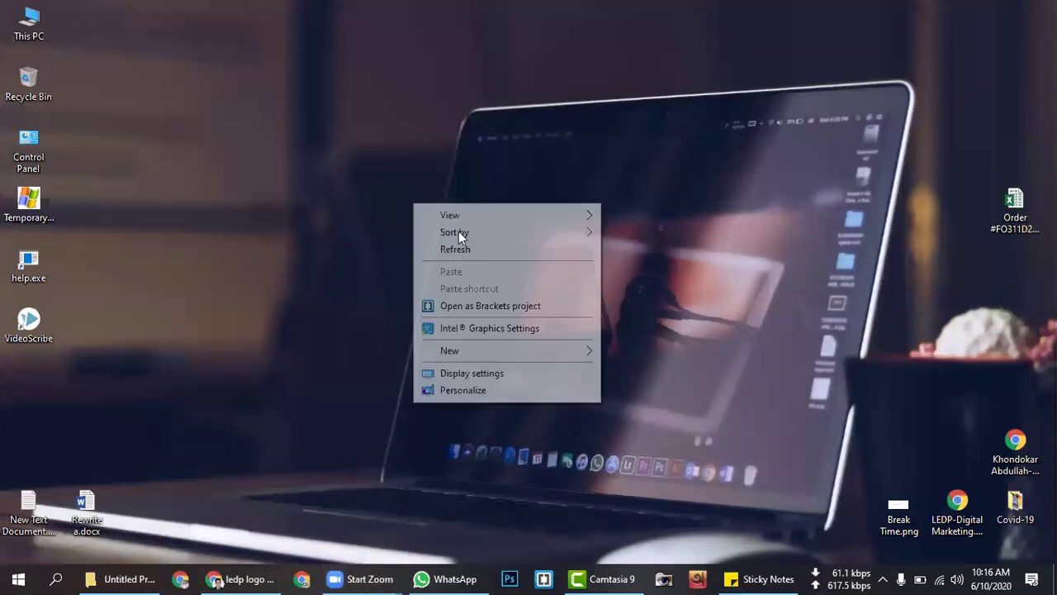
{"action": "right_click", "coordinate": [365, 186]}
{"action": "left_click", "coordinate": [406, 232]}
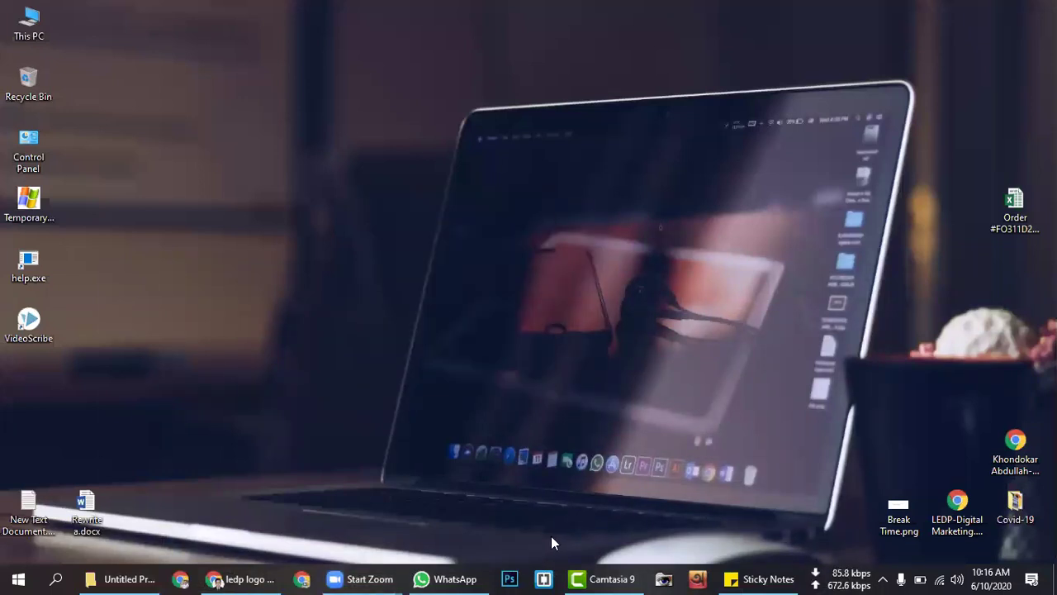
Switch to Camtasia and start a local file production with the Custom production settings preset.
{"action": "left_click", "coordinate": [591, 576]}
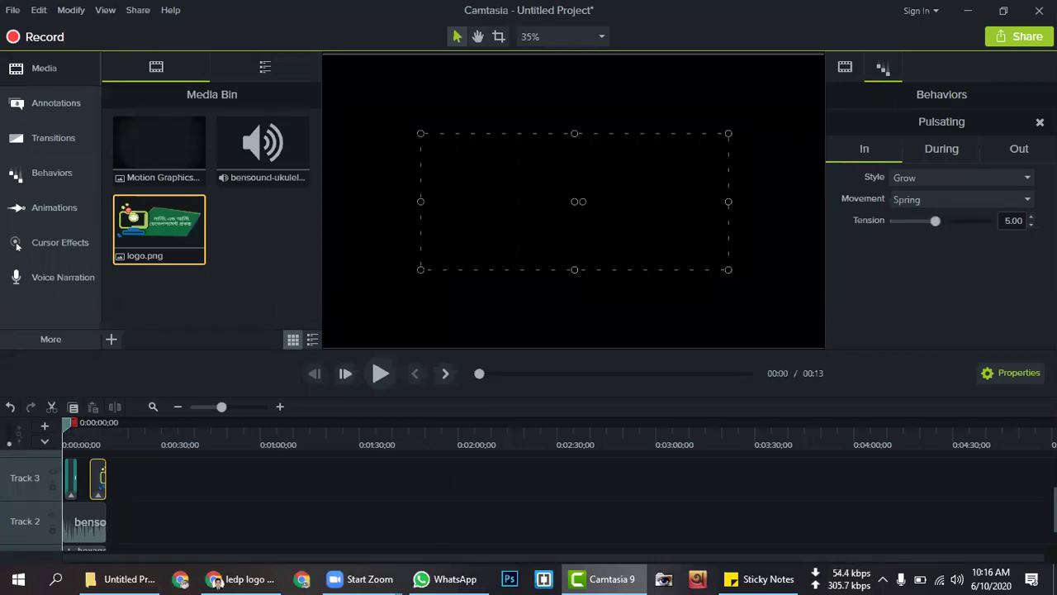
{"action": "left_click", "coordinate": [1025, 43]}
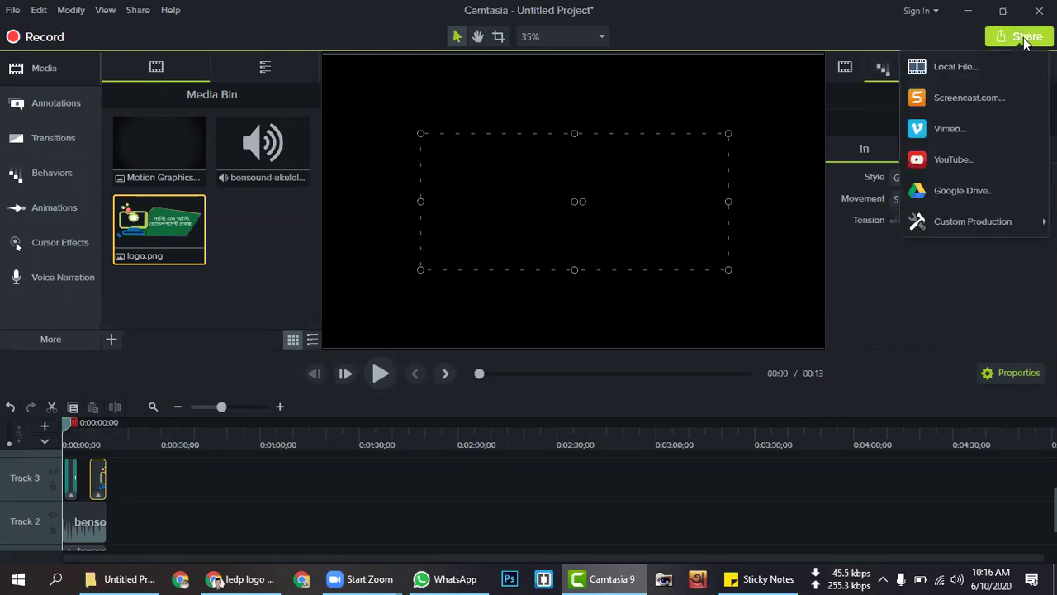
{"action": "left_click", "coordinate": [977, 71]}
{"action": "left_click", "coordinate": [688, 366]}
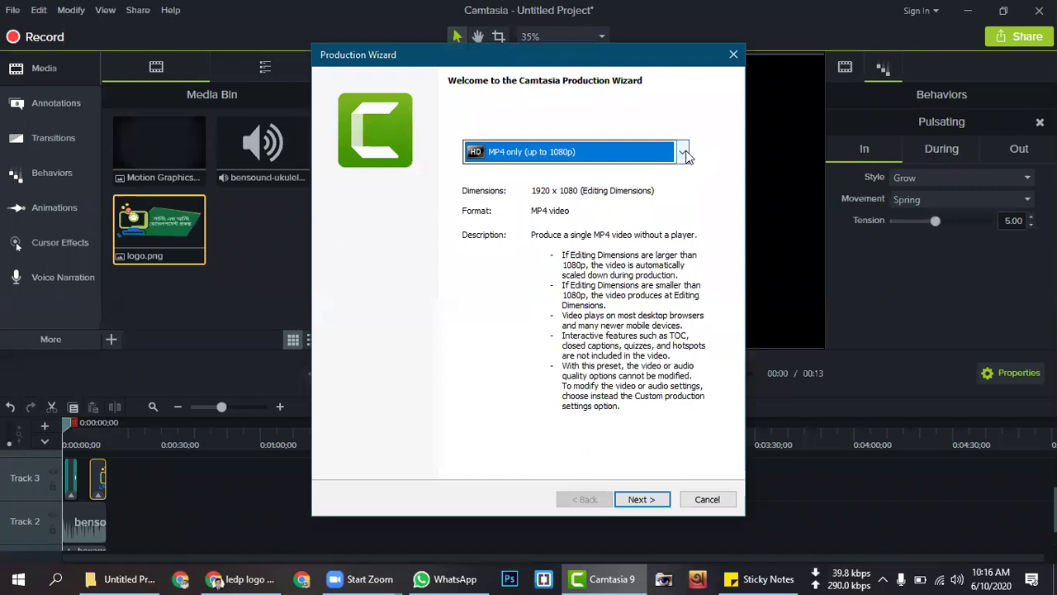
{"action": "left_click", "coordinate": [684, 153]}
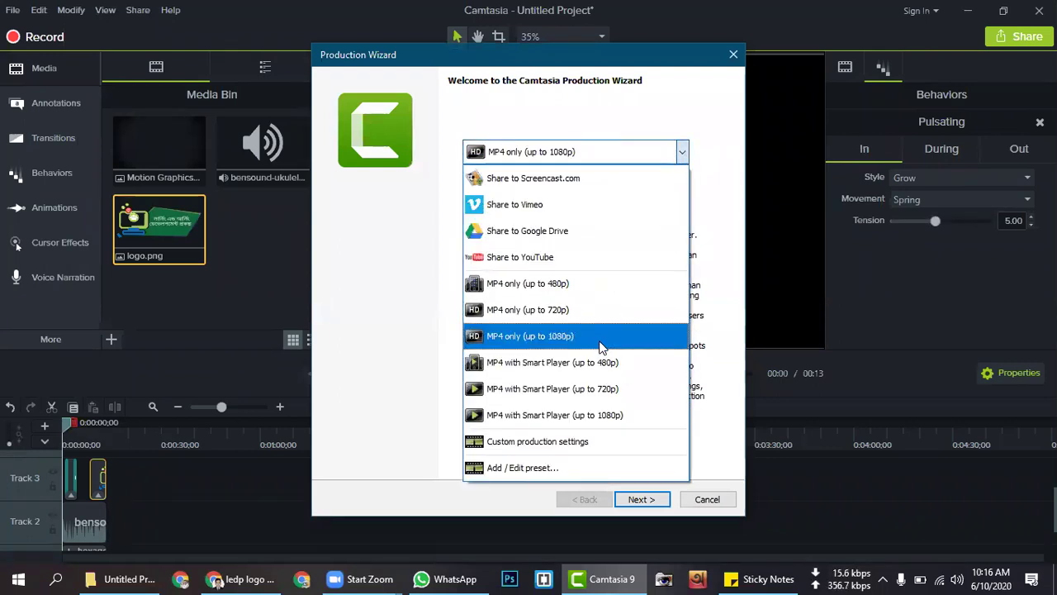
{"action": "left_click", "coordinate": [612, 447]}
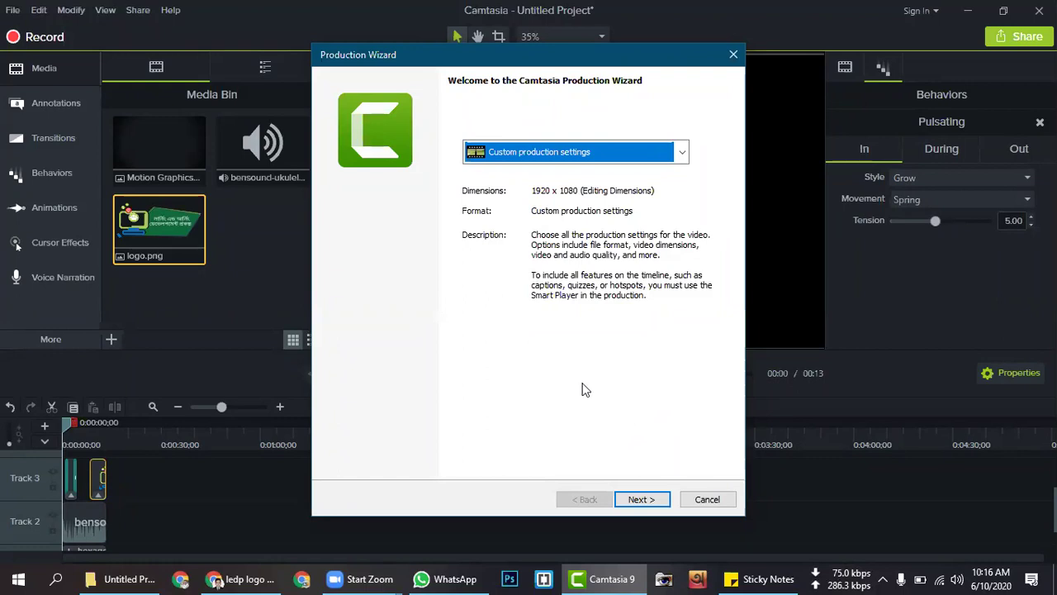
Try the MP4 with Smart Player (up to 1080p) preset, proceed to the save location page and cancel the production.
{"action": "left_click", "coordinate": [682, 154]}
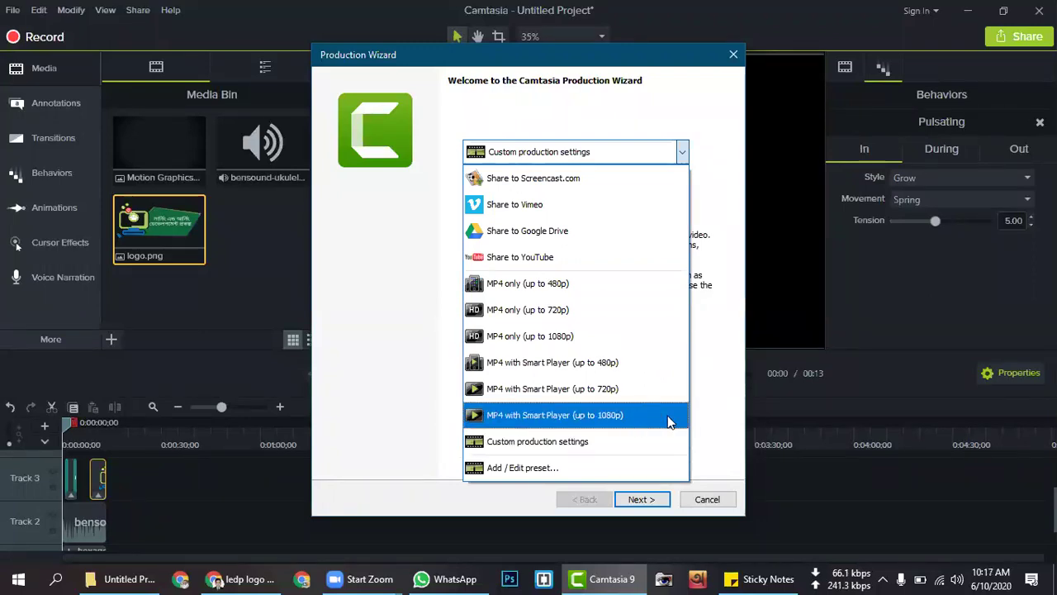
{"action": "left_click", "coordinate": [618, 415]}
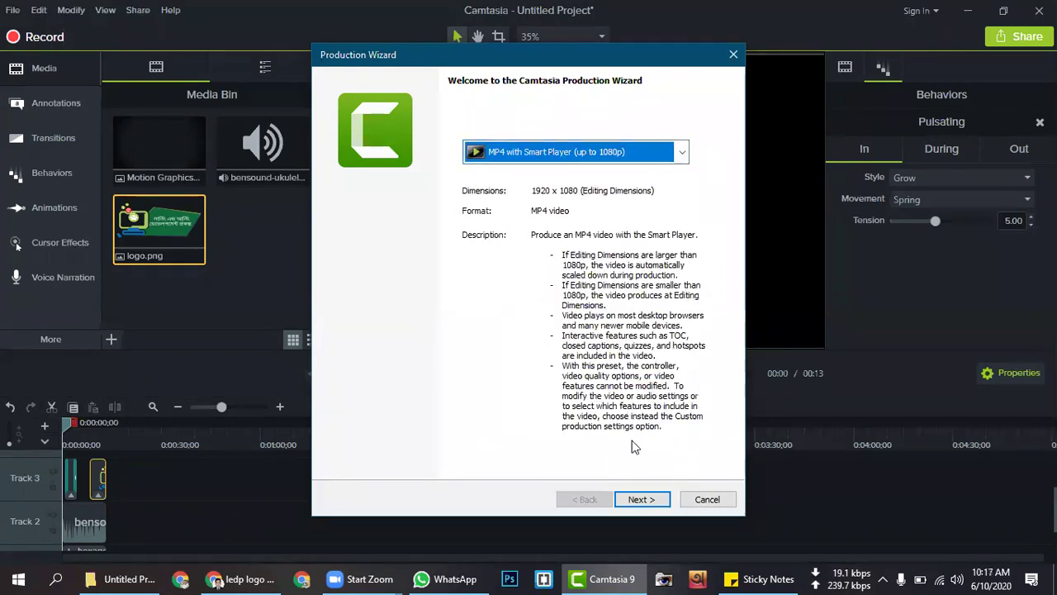
{"action": "left_click", "coordinate": [650, 503]}
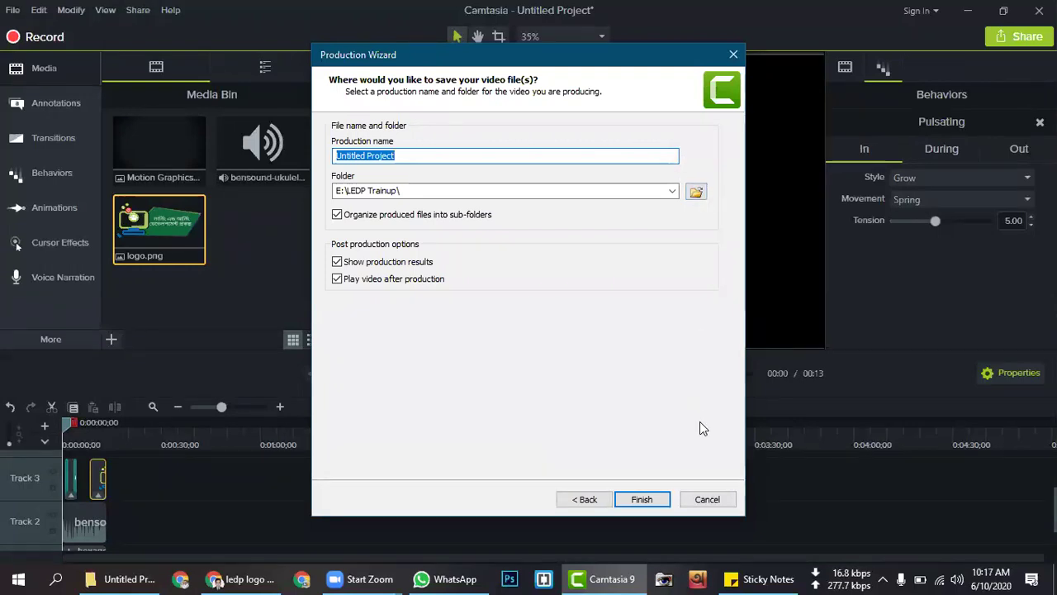
{"action": "left_click", "coordinate": [708, 500]}
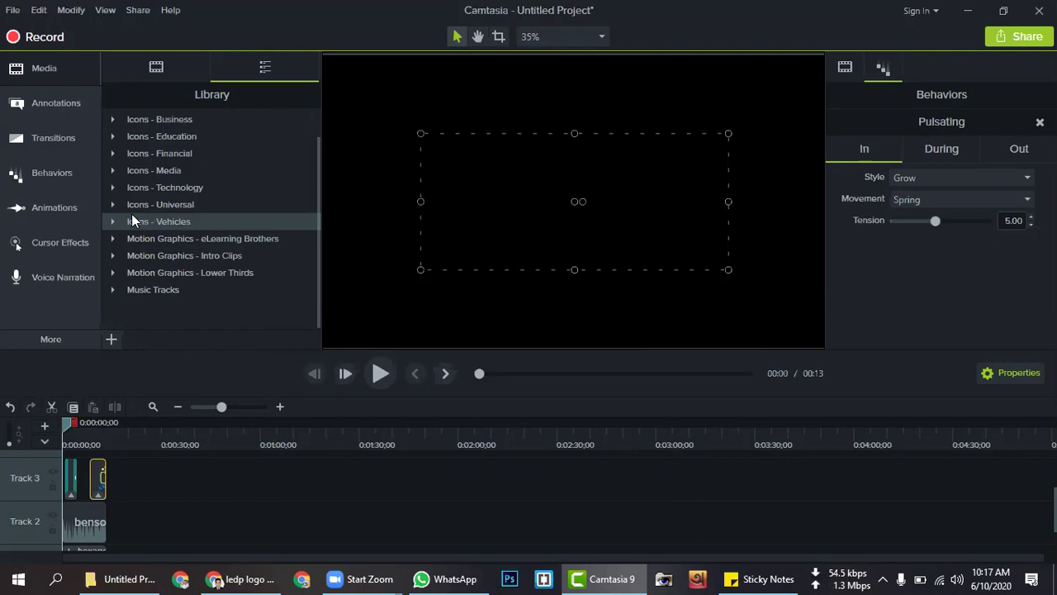
Compare the project's Media Bin with the asset folders in the Library.
{"action": "scroll", "coordinate": [131, 220], "scroll_direction": "up", "scroll_amount": 2}
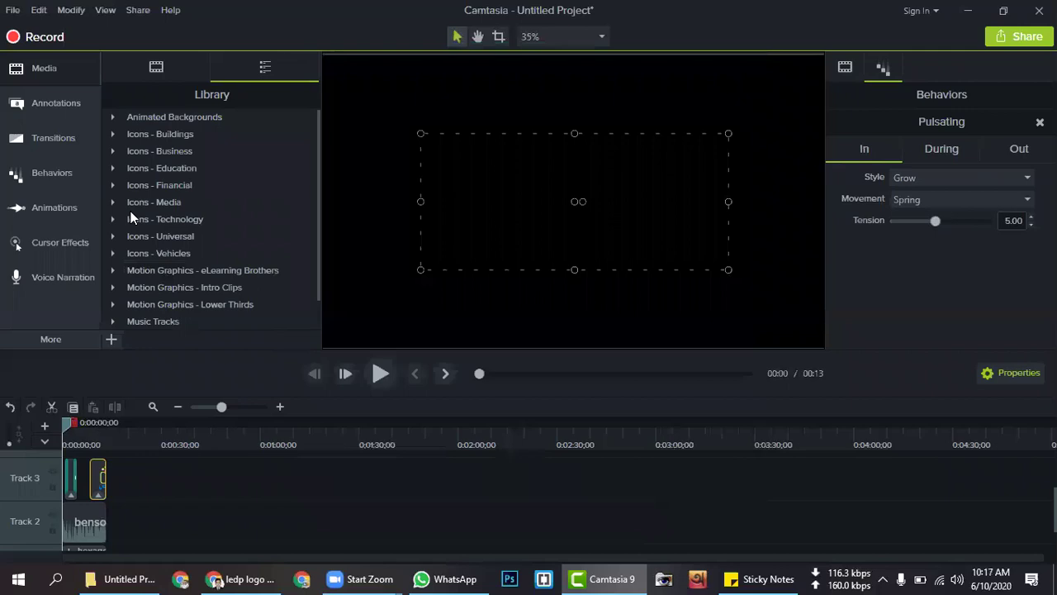
{"action": "left_click", "coordinate": [169, 61]}
{"action": "left_click", "coordinate": [229, 66]}
{"action": "left_click", "coordinate": [352, 100]}
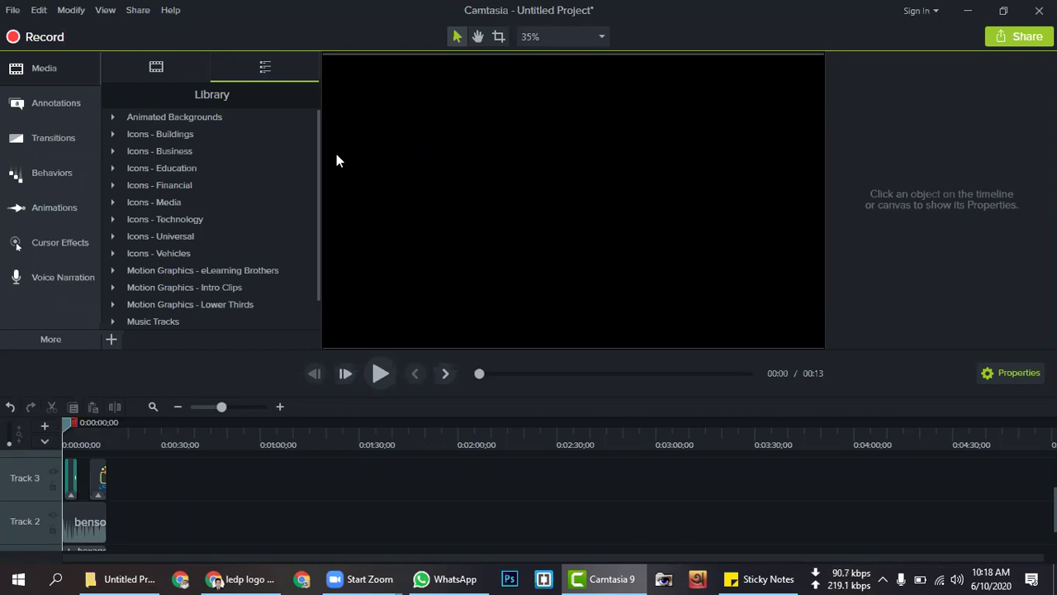
{"action": "mouse_move", "coordinate": [292, 101]}
{"action": "left_click", "coordinate": [182, 69]}
{"action": "left_click", "coordinate": [228, 69]}
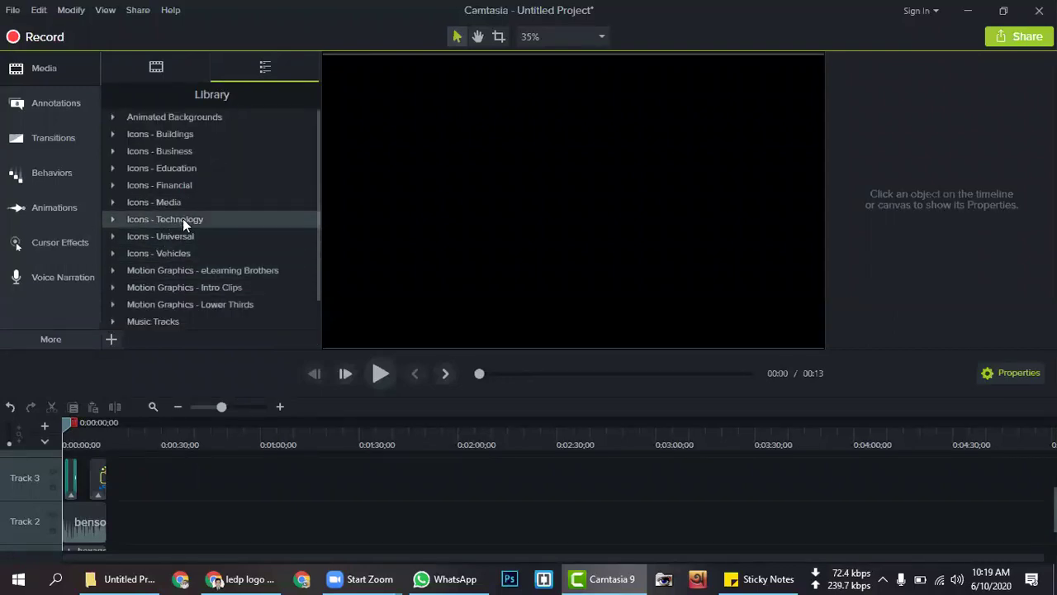
{"action": "left_click", "coordinate": [137, 66]}
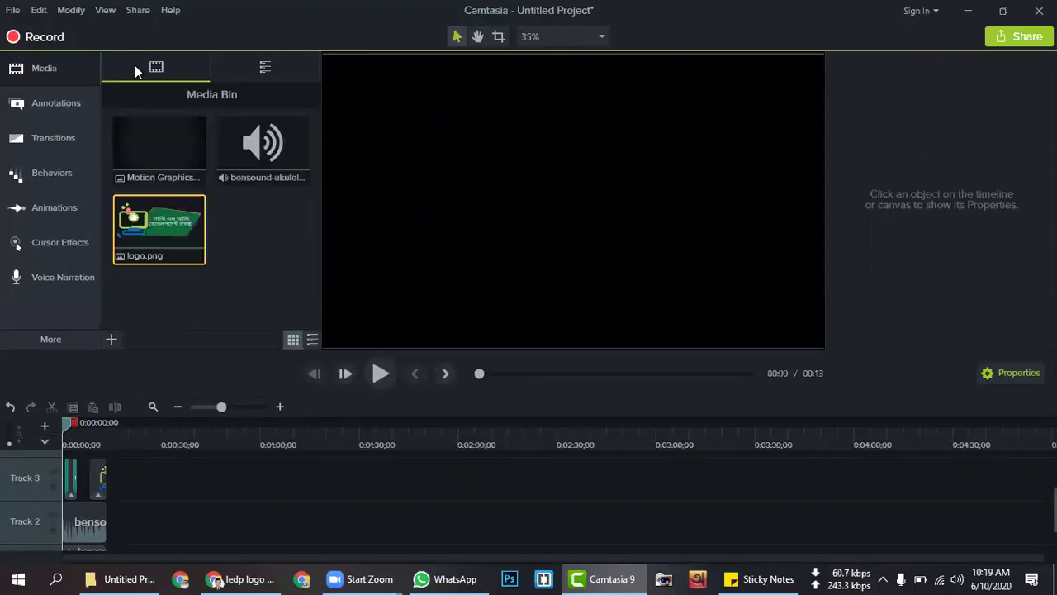
{"action": "left_click", "coordinate": [215, 72]}
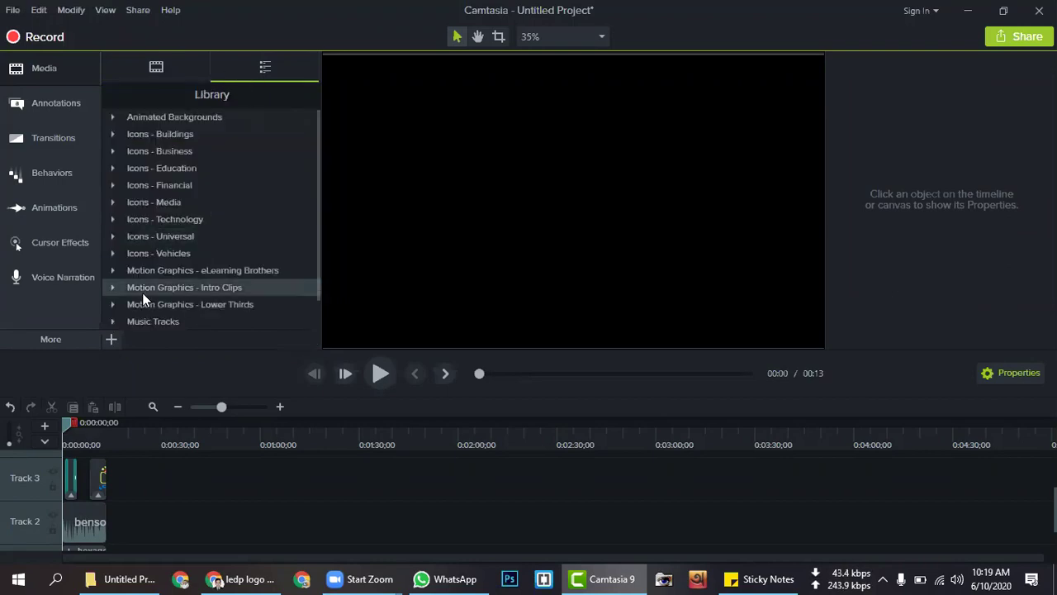
Expand the Motion Graphics - Intro Clips folder in the Library and look through its clips and the other asset folders.
{"action": "scroll", "coordinate": [141, 293], "scroll_direction": "down", "scroll_amount": 2}
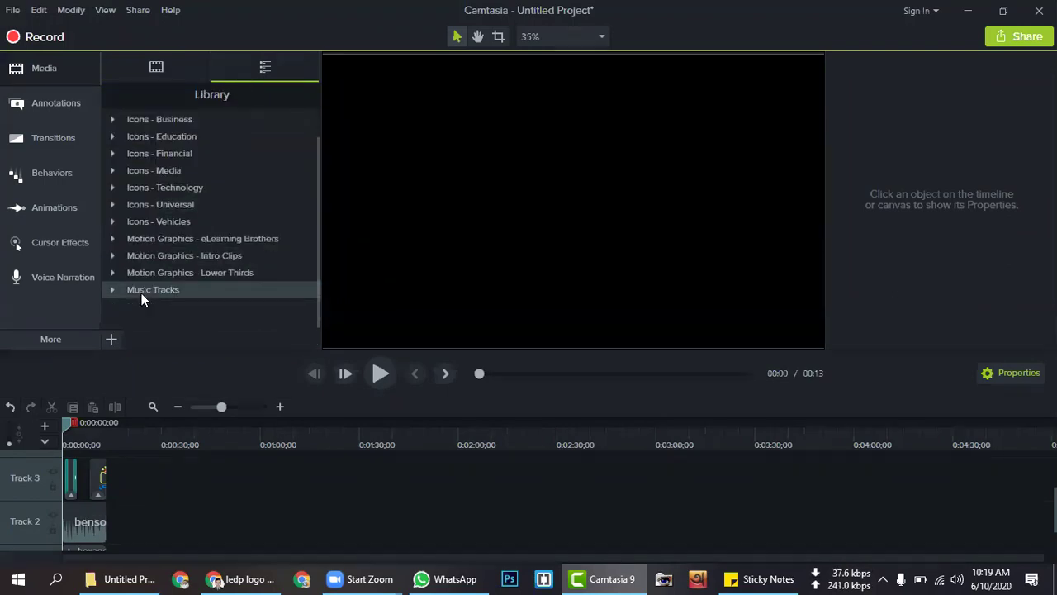
{"action": "left_click", "coordinate": [116, 255]}
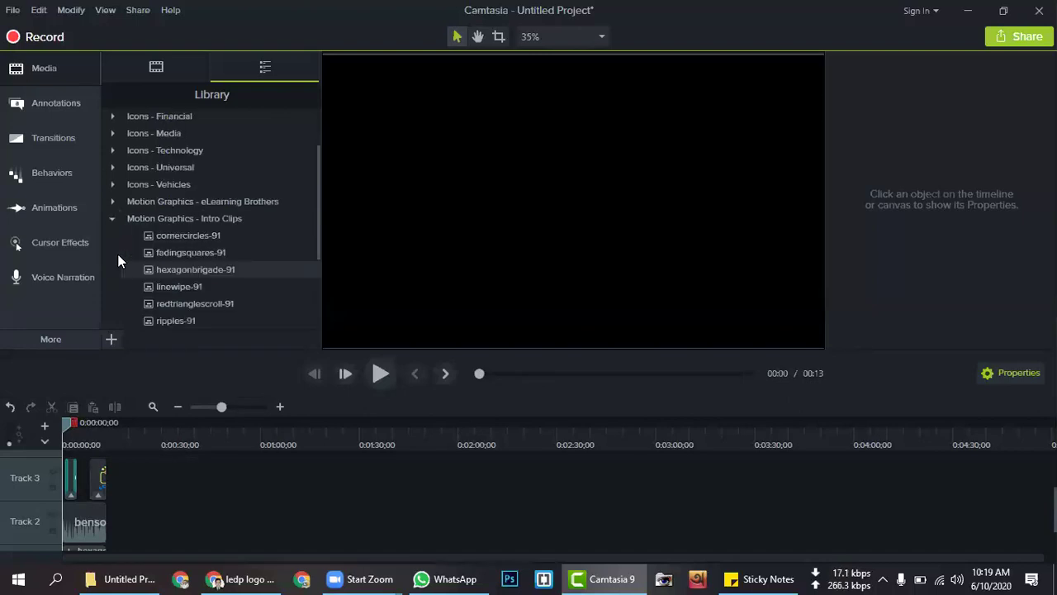
{"action": "left_click", "coordinate": [158, 67]}
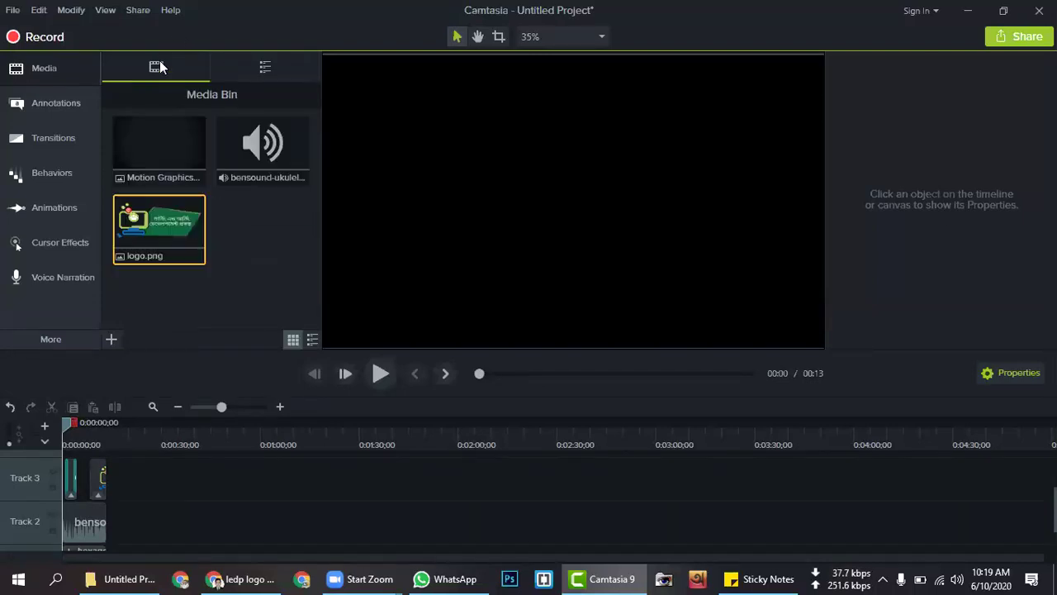
{"action": "left_click", "coordinate": [240, 277]}
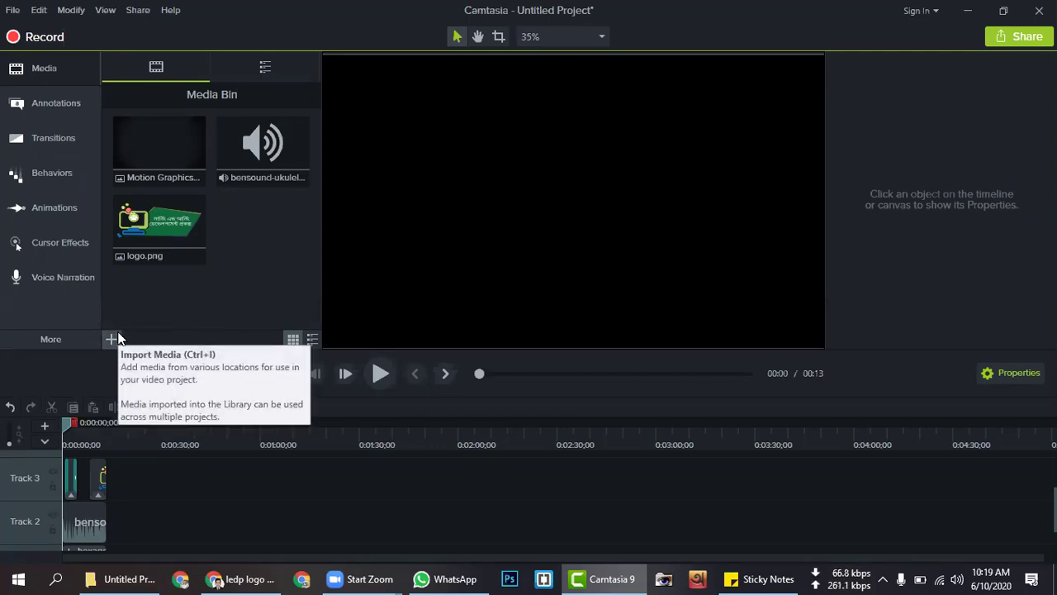
{"action": "key", "text": "ctrl+2"}
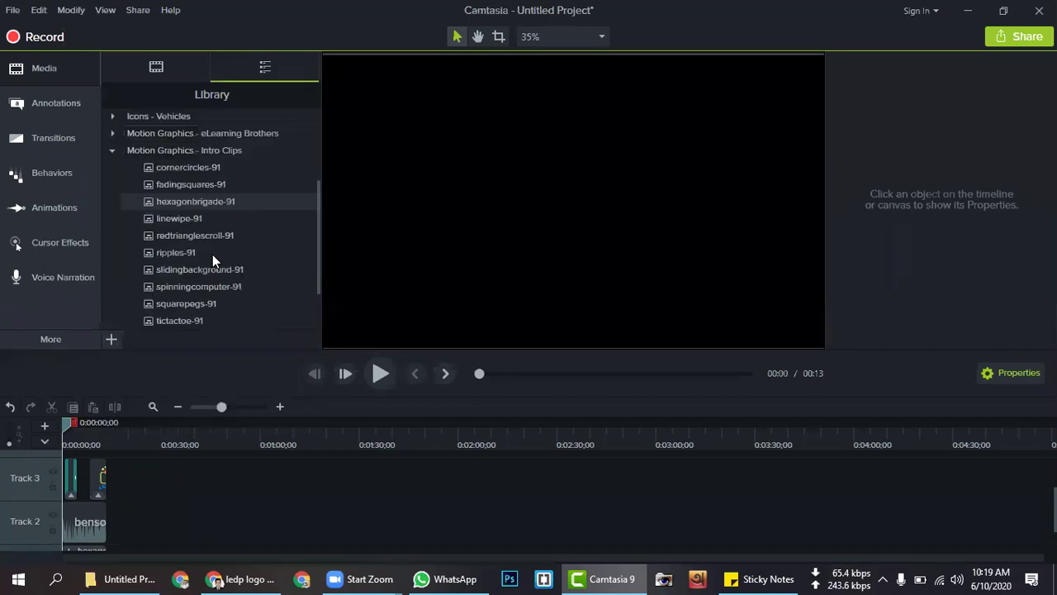
{"action": "scroll", "coordinate": [231, 218], "scroll_direction": "down", "scroll_amount": 2}
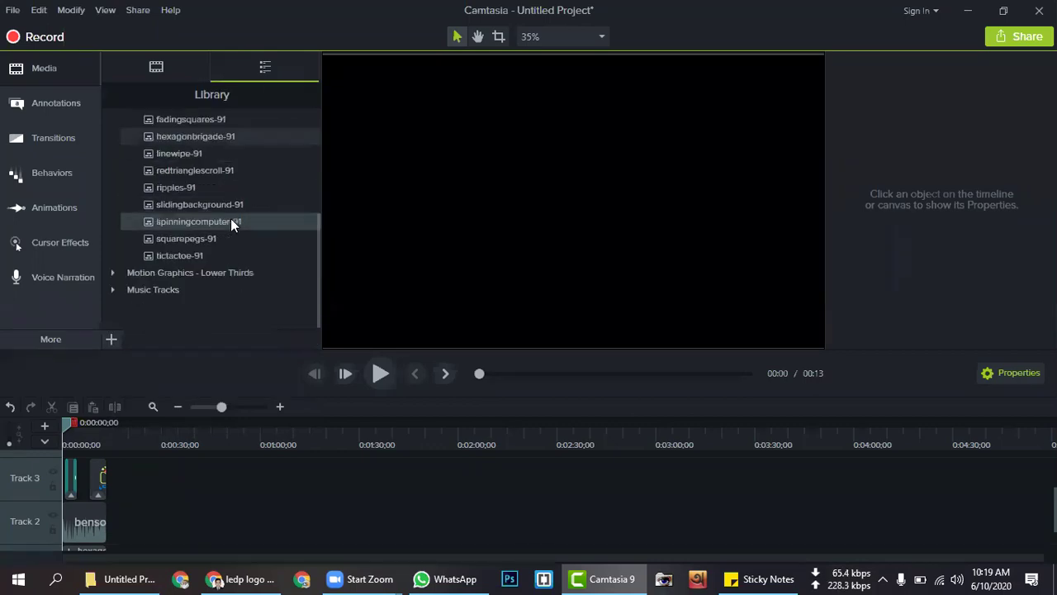
{"action": "scroll", "coordinate": [230, 221], "scroll_direction": "up", "scroll_amount": 5}
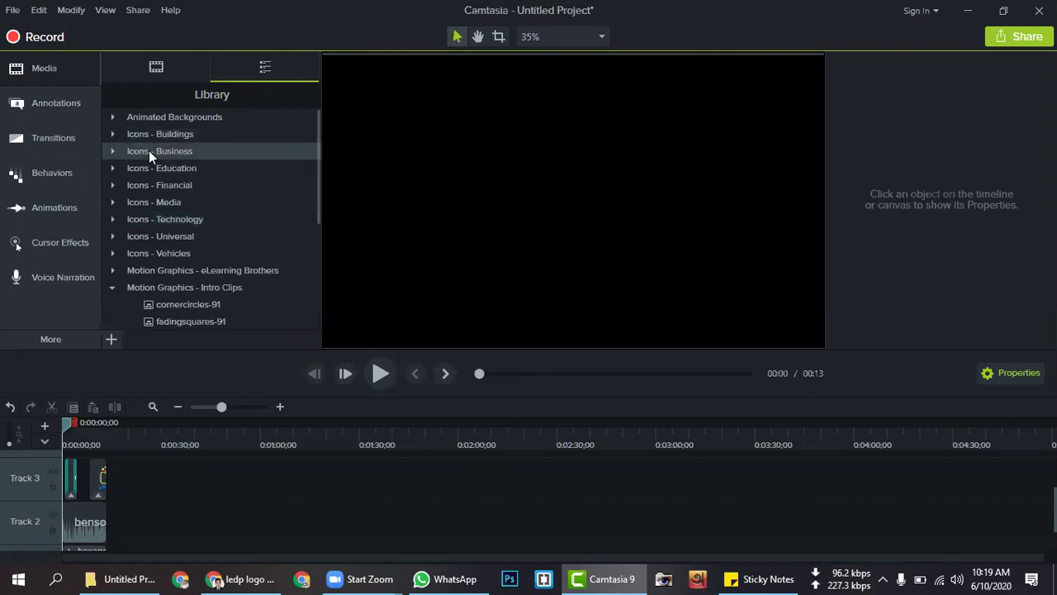
{"action": "scroll", "coordinate": [202, 195], "scroll_direction": "down", "scroll_amount": 5}
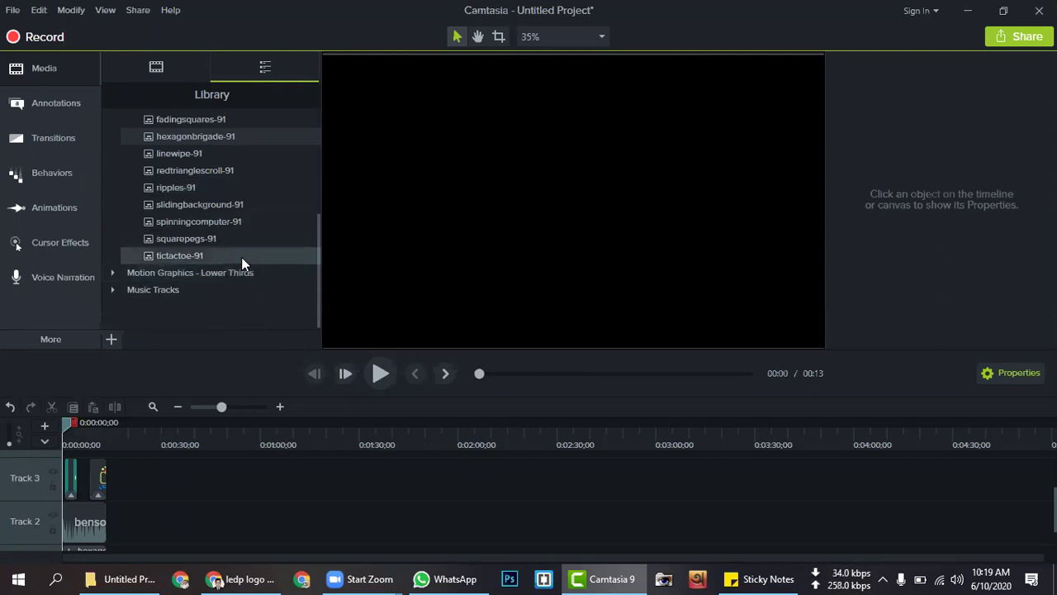
Expand the Icons - Vehicles folder in the Library, preview the airplane-01 icon and close the preview.
{"action": "scroll", "coordinate": [241, 256], "scroll_direction": "up", "scroll_amount": 2}
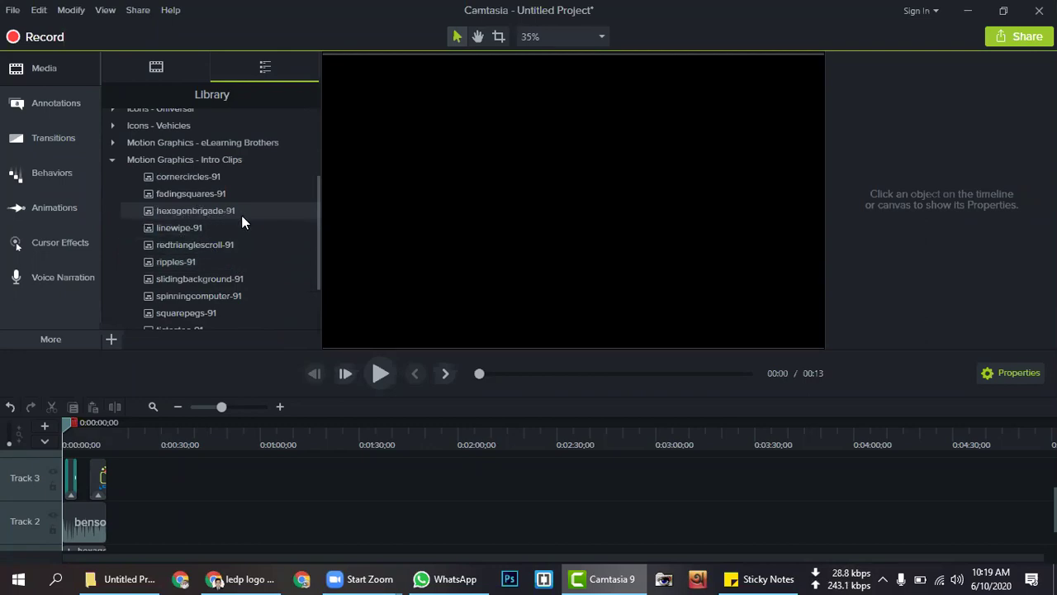
{"action": "scroll", "coordinate": [134, 218], "scroll_direction": "up", "scroll_amount": 3}
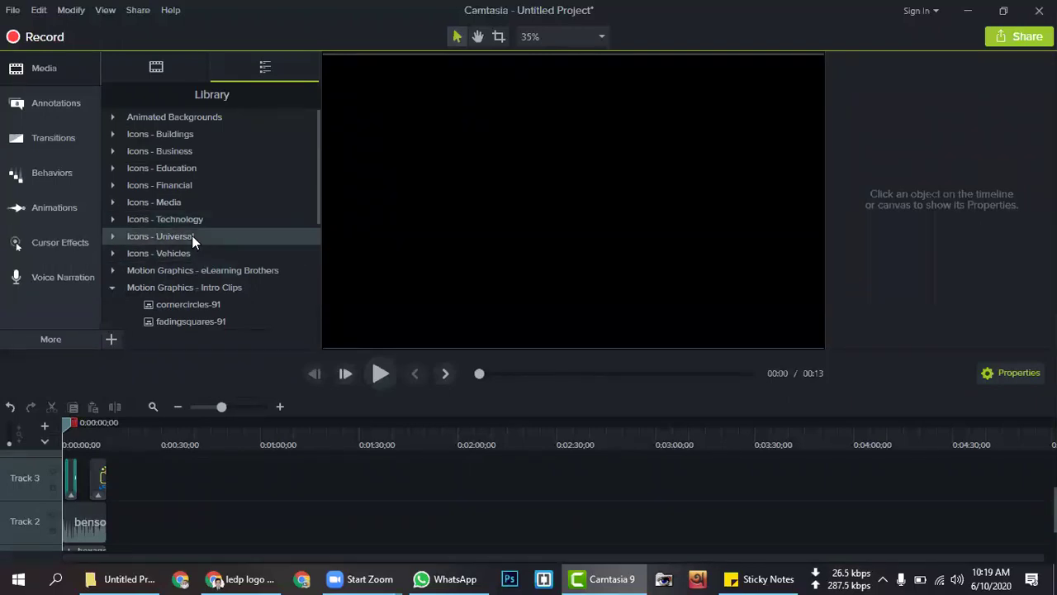
{"action": "left_click", "coordinate": [112, 251]}
{"action": "double_click", "coordinate": [172, 179]}
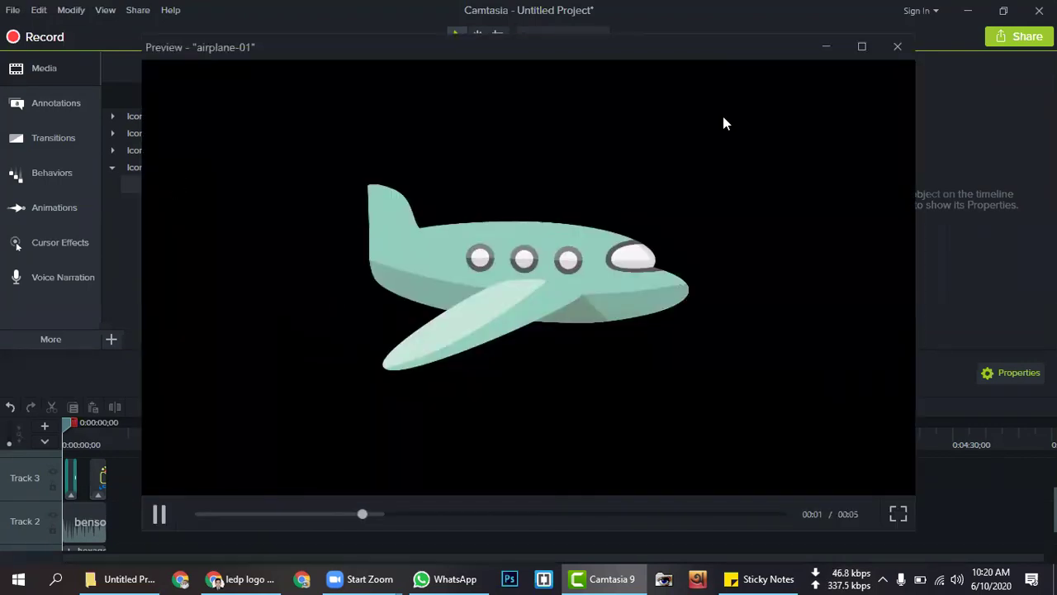
{"action": "key", "text": "Escape"}
Collapse the Icons - Vehicles folder and collapse and reopen Motion Graphics - Intro Clips in the Library.
{"action": "left_click", "coordinate": [156, 66]}
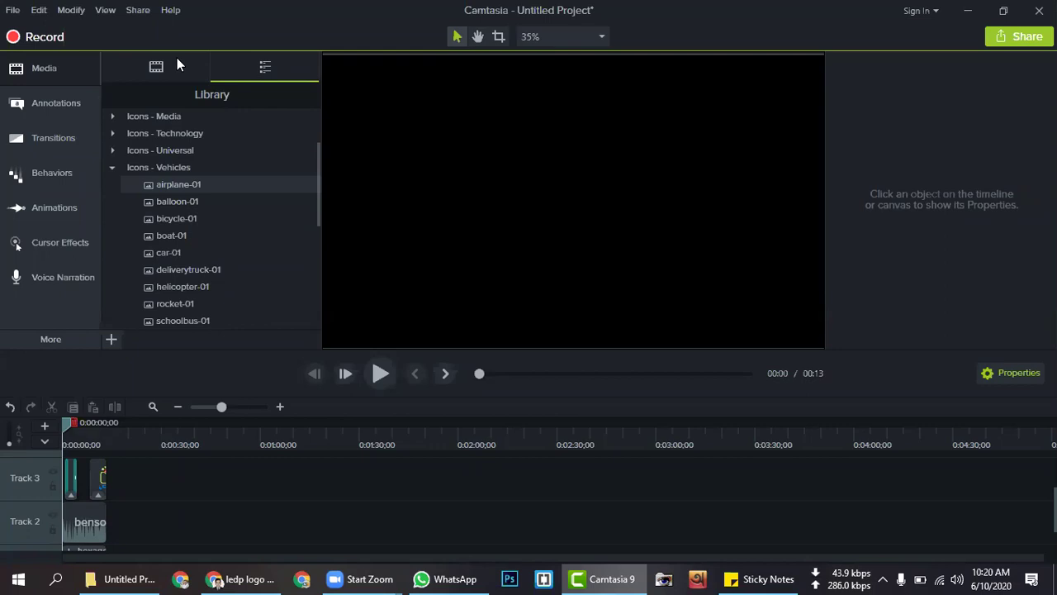
{"action": "left_click", "coordinate": [188, 68]}
{"action": "left_click", "coordinate": [218, 69]}
{"action": "left_click", "coordinate": [114, 169]}
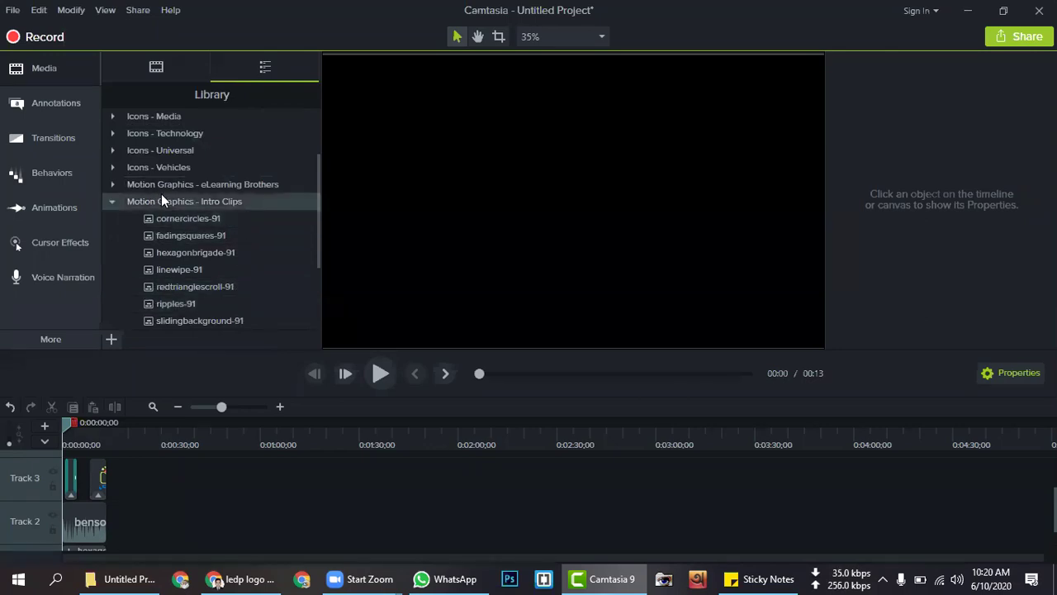
{"action": "left_click", "coordinate": [113, 203]}
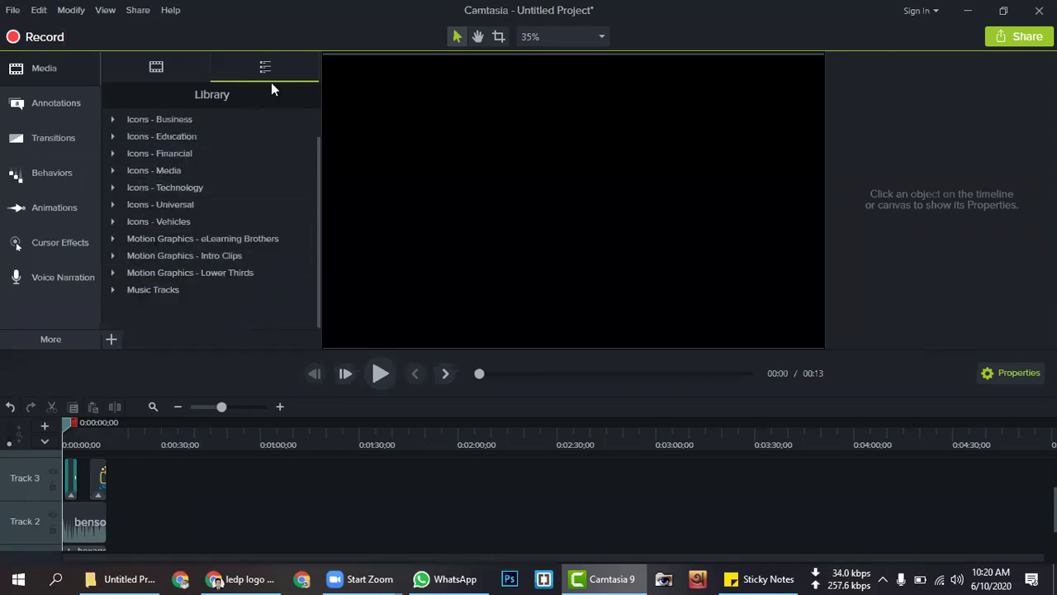
{"action": "left_click", "coordinate": [114, 257]}
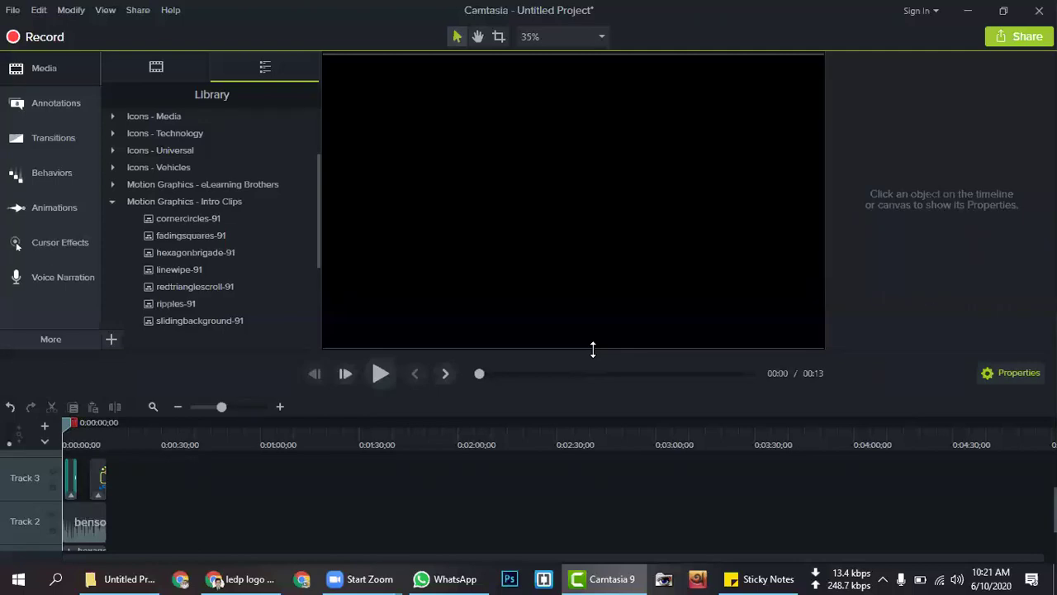
{"action": "mouse_move", "coordinate": [593, 350]}
{"action": "left_mouse_down"}
{"action": "mouse_move", "coordinate": [600, 338]}
{"action": "mouse_move", "coordinate": [603, 349]}
{"action": "left_mouse_up"}
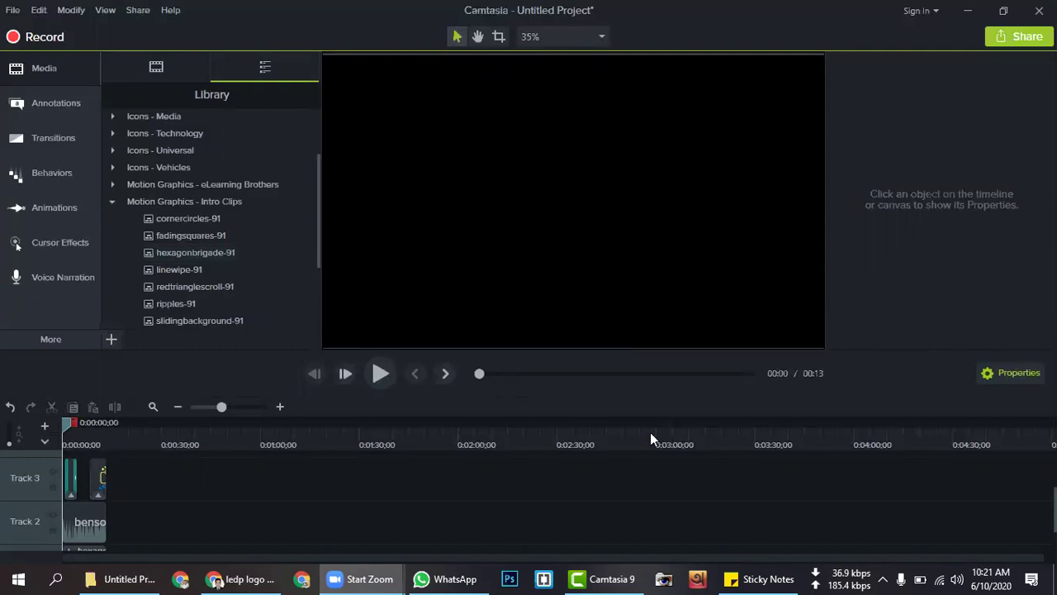
{"action": "left_click", "coordinate": [997, 576]}
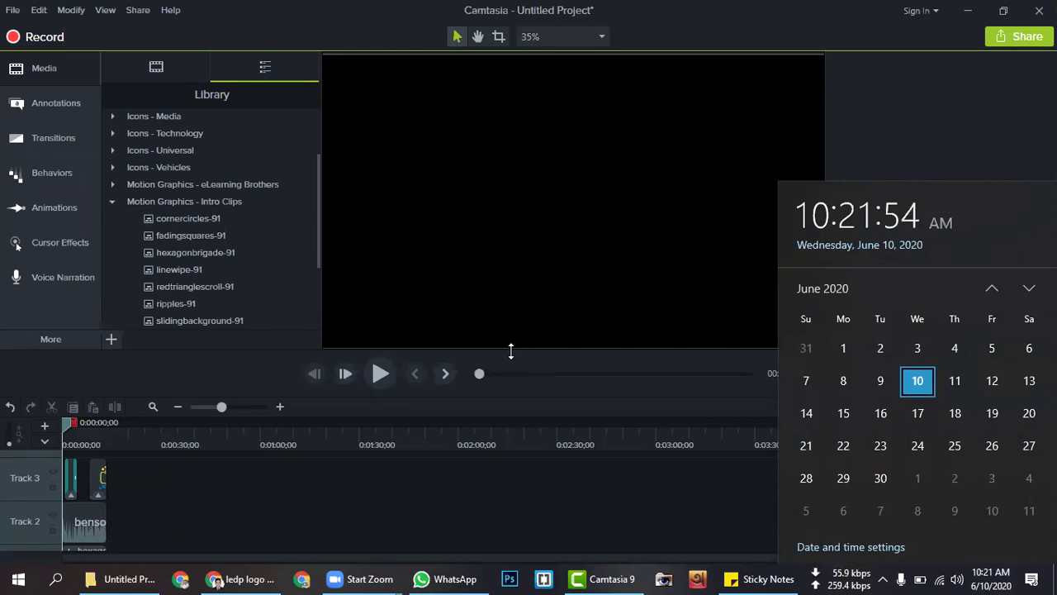
{"action": "left_click", "coordinate": [576, 353]}
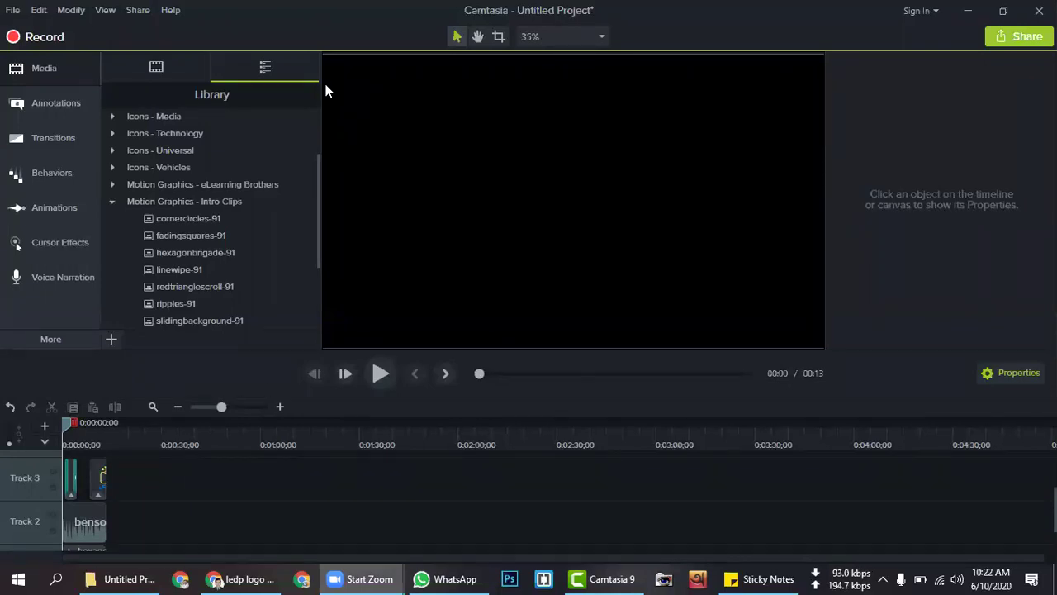
Switch to the Attendance: MUDM1 spreadsheet in Chrome and color the student name in G21 bright green on Class-7 100620.
{"action": "left_click", "coordinate": [239, 579]}
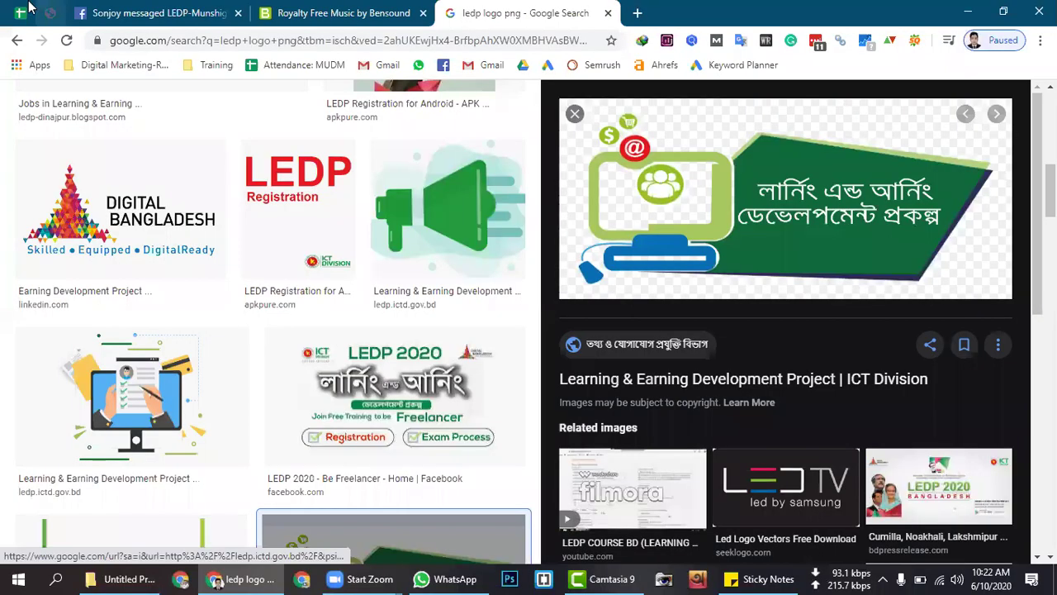
{"action": "left_click", "coordinate": [27, 10]}
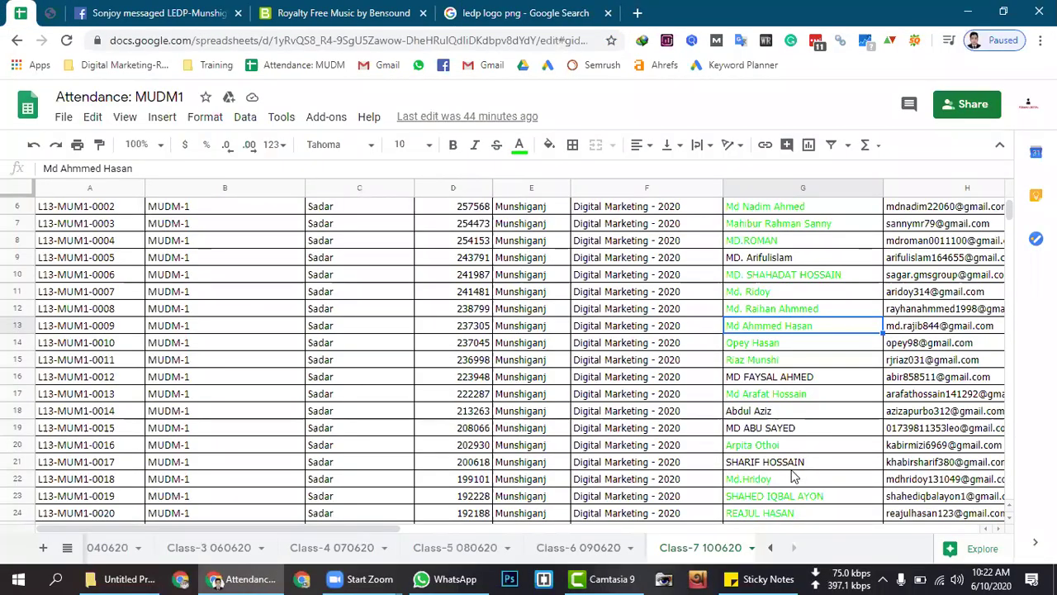
{"action": "left_click", "coordinate": [791, 464]}
{"action": "left_click", "coordinate": [520, 145]}
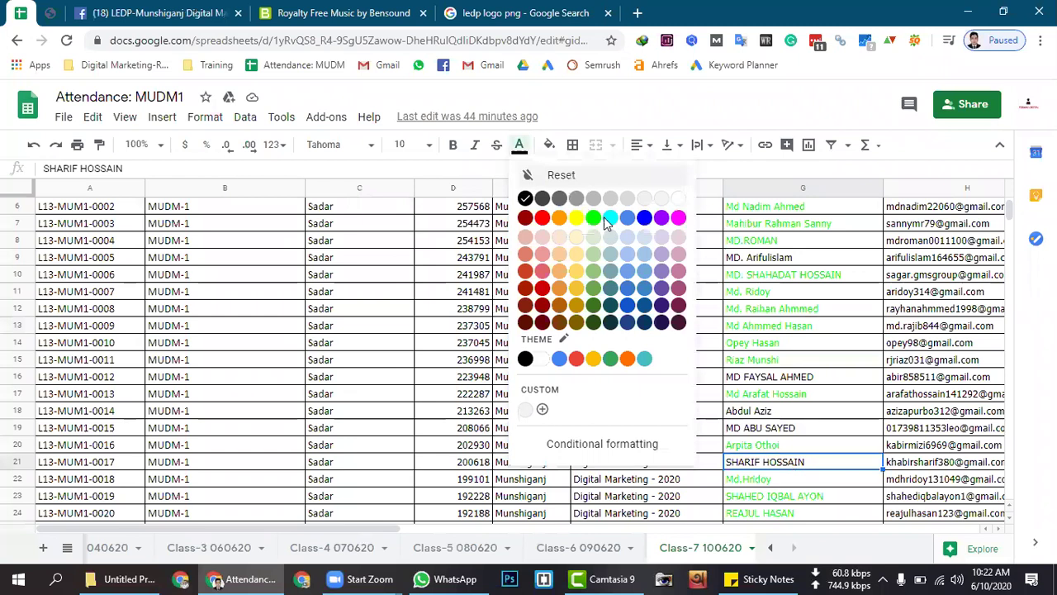
{"action": "left_click", "coordinate": [594, 216]}
Review the student names on the Class-7 100620 sheet, checking the entries still in black text.
{"action": "left_click", "coordinate": [533, 9]}
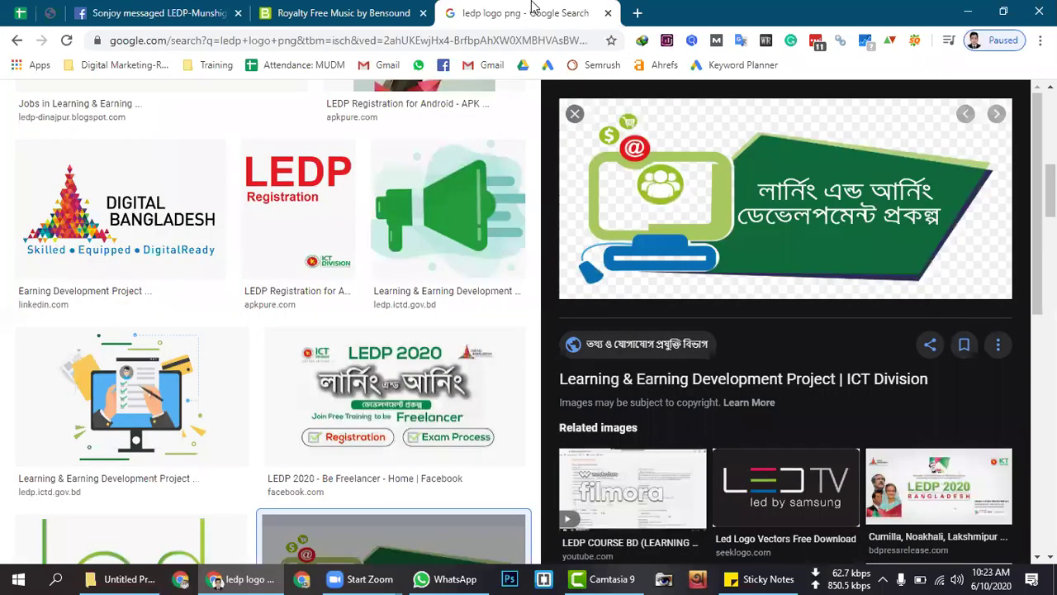
{"action": "left_click", "coordinate": [21, 11]}
{"action": "left_click", "coordinate": [799, 438]}
{"action": "scroll", "coordinate": [798, 438], "scroll_direction": "up", "scroll_amount": 2}
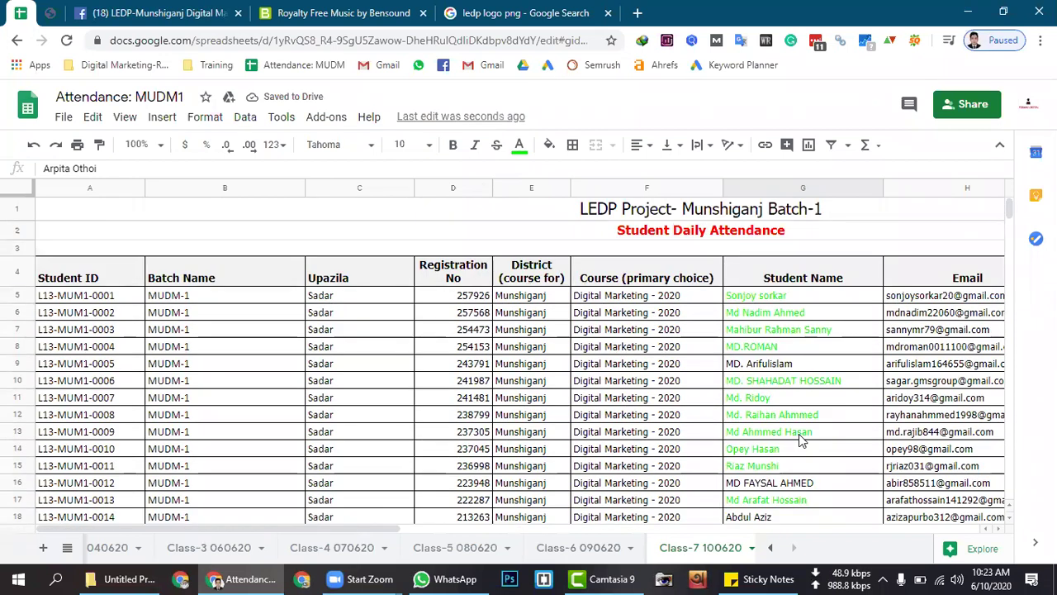
{"action": "scroll", "coordinate": [799, 434], "scroll_direction": "down", "scroll_amount": 2}
{"action": "left_click", "coordinate": [785, 393]}
{"action": "left_click", "coordinate": [779, 377]}
{"action": "left_click", "coordinate": [777, 341]}
{"action": "left_click", "coordinate": [778, 224]}
{"action": "scroll", "coordinate": [791, 394], "scroll_direction": "down", "scroll_amount": 1}
{"action": "scroll", "coordinate": [790, 398], "scroll_direction": "up", "scroll_amount": 3}
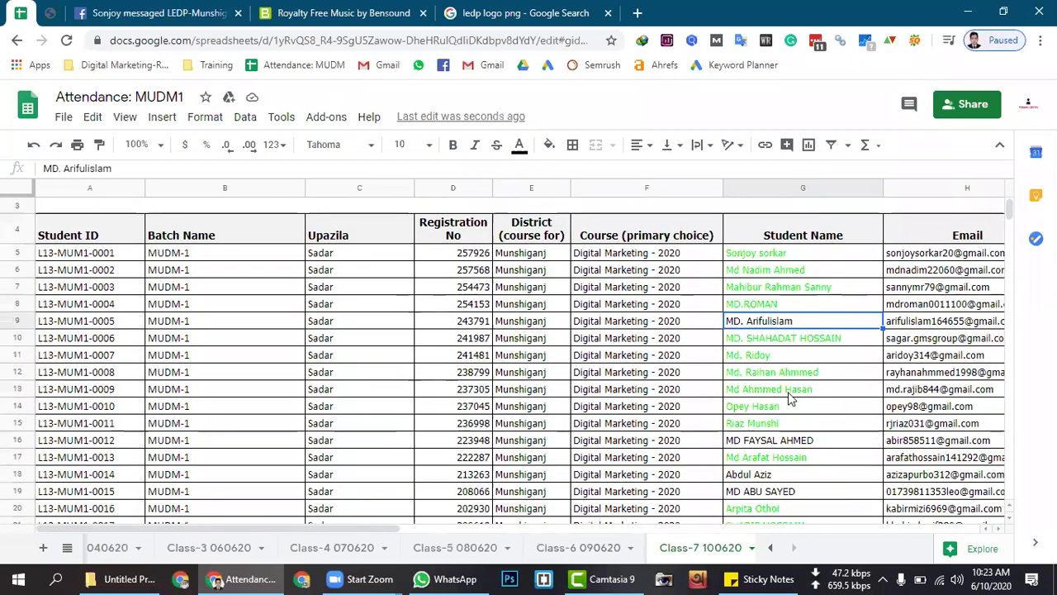
{"action": "left_click", "coordinate": [797, 442]}
{"action": "scroll", "coordinate": [836, 444], "scroll_direction": "down", "scroll_amount": 1}
{"action": "left_click", "coordinate": [782, 428]}
{"action": "left_click", "coordinate": [799, 444]}
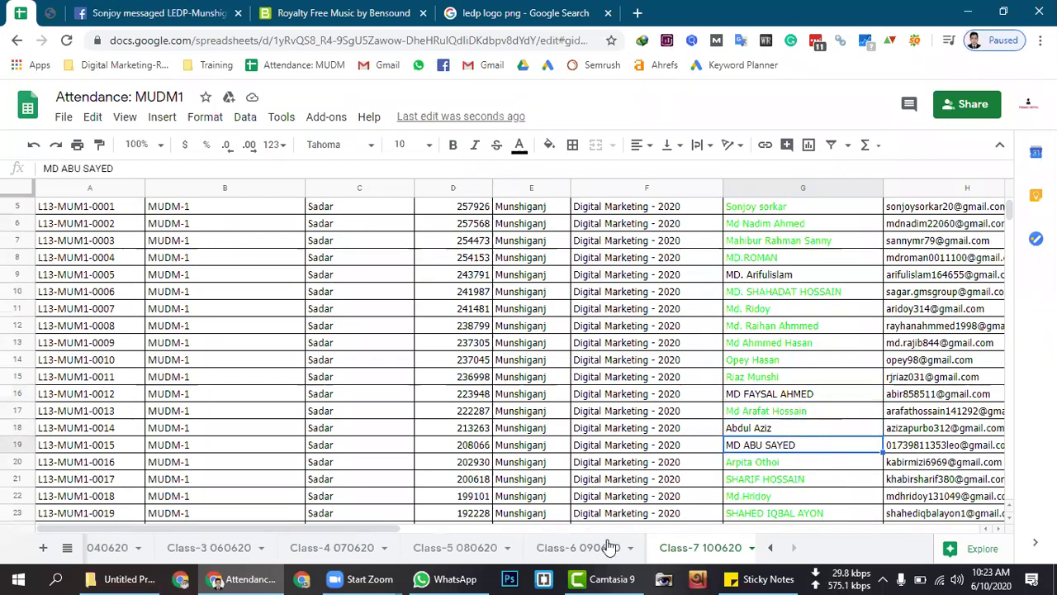
Check the attendance marks on the Class-6 090620 and Class-5 080620 sheets and return to Class-7 100620.
{"action": "left_click", "coordinate": [584, 553]}
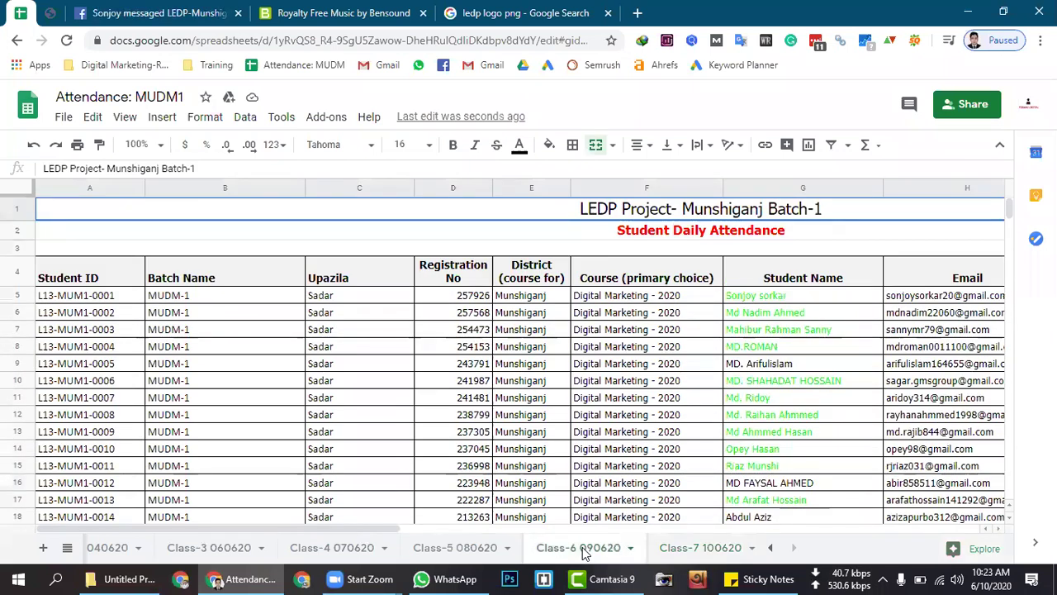
{"action": "scroll", "coordinate": [727, 513], "scroll_direction": "down", "scroll_amount": 3}
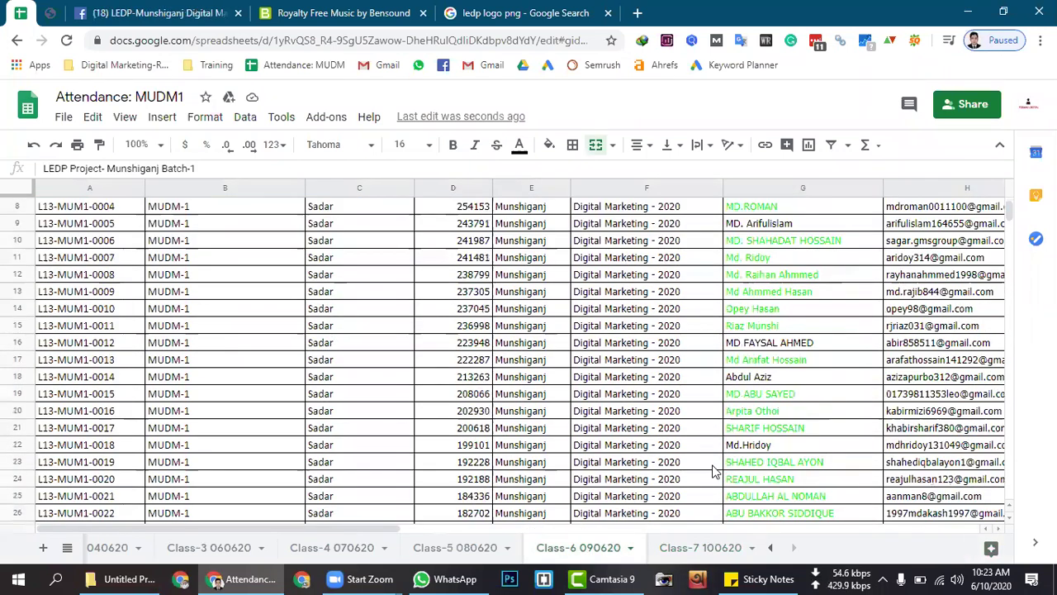
{"action": "scroll", "coordinate": [703, 469], "scroll_direction": "down", "scroll_amount": 2}
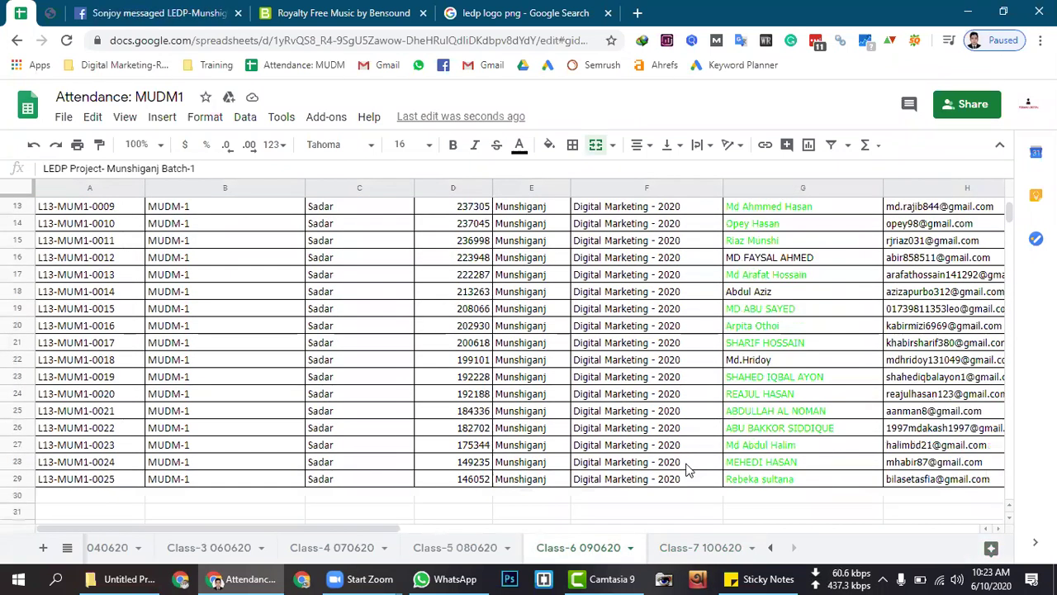
{"action": "left_click", "coordinate": [460, 549]}
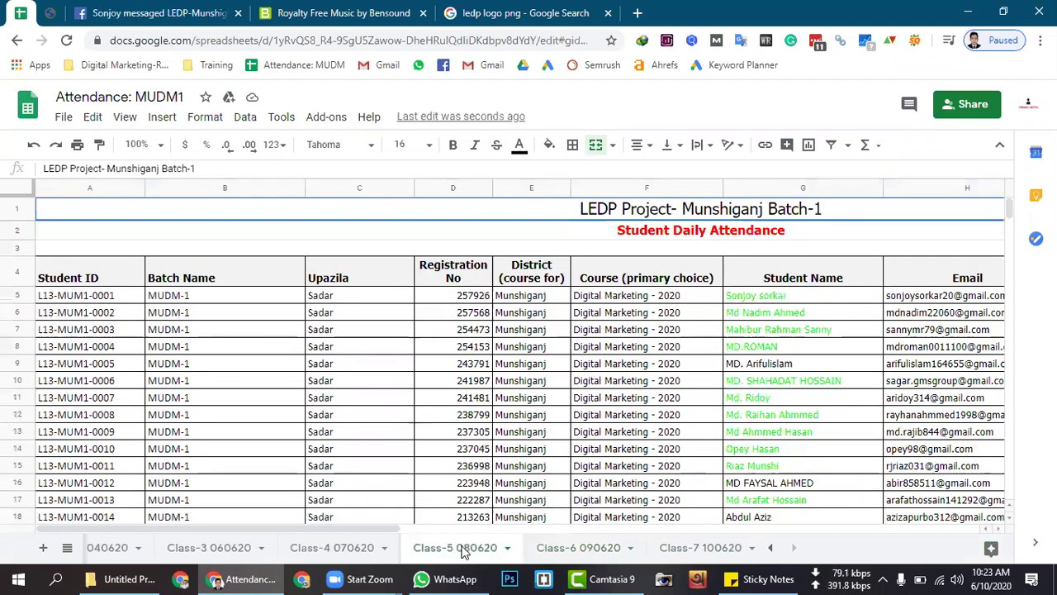
{"action": "left_click", "coordinate": [717, 549]}
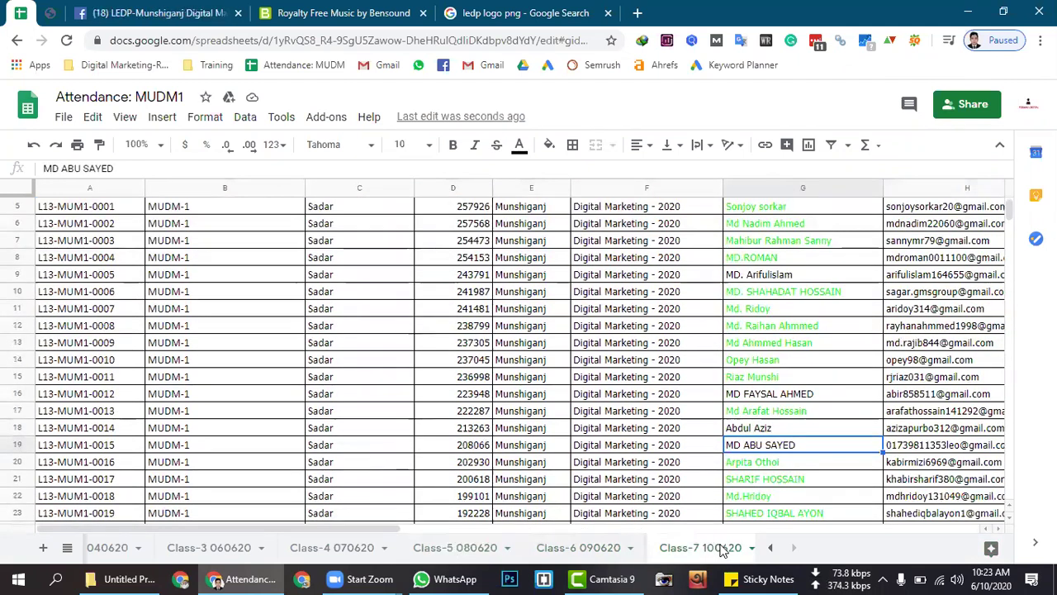
Return to the ledp logo png image results and go back to the start of the page.
{"action": "left_click", "coordinate": [539, 12]}
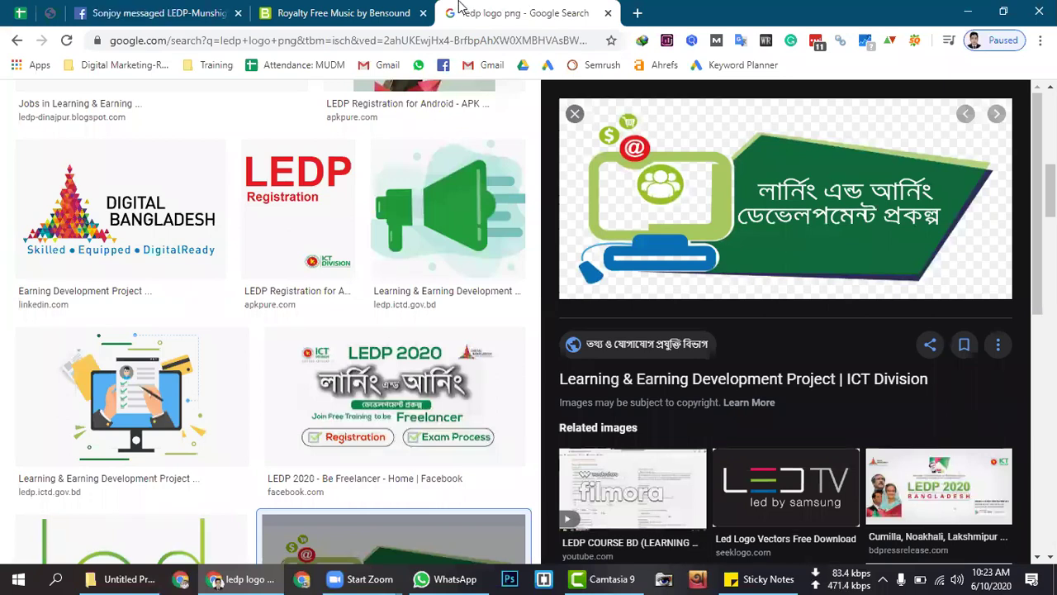
{"action": "scroll", "coordinate": [534, 230], "scroll_direction": "up", "scroll_amount": 6}
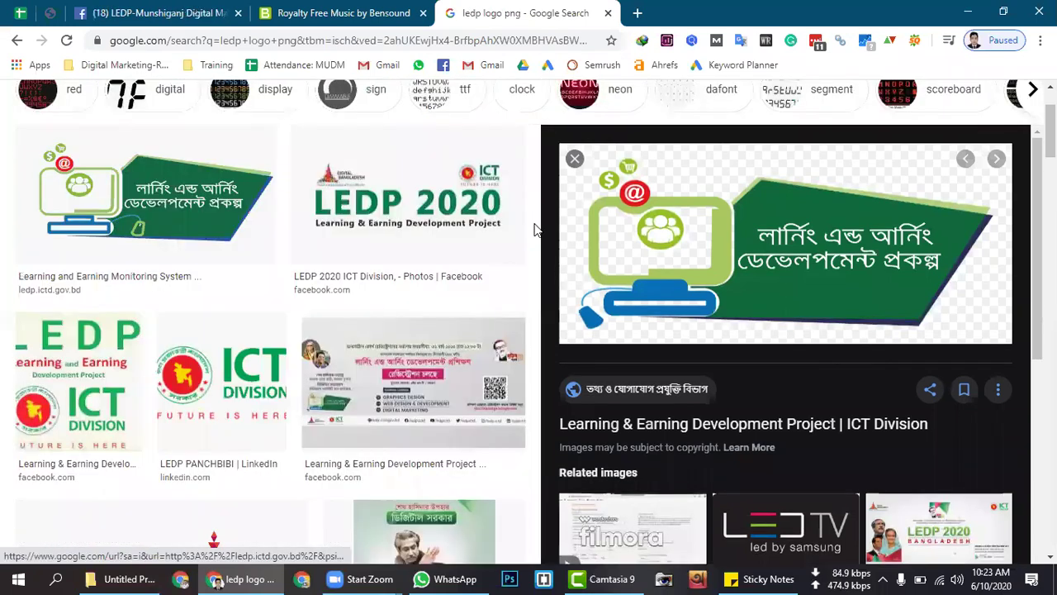
{"action": "scroll", "coordinate": [534, 230], "scroll_direction": "up", "scroll_amount": 2}
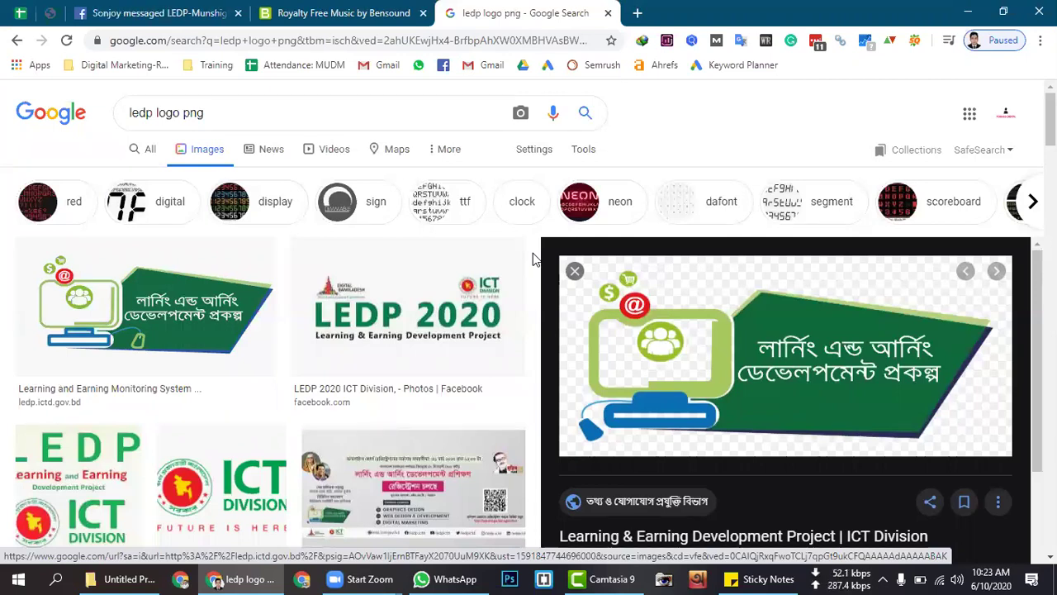
Switch back to Camtasia and check the system speaker volume.
{"action": "left_click", "coordinate": [618, 577]}
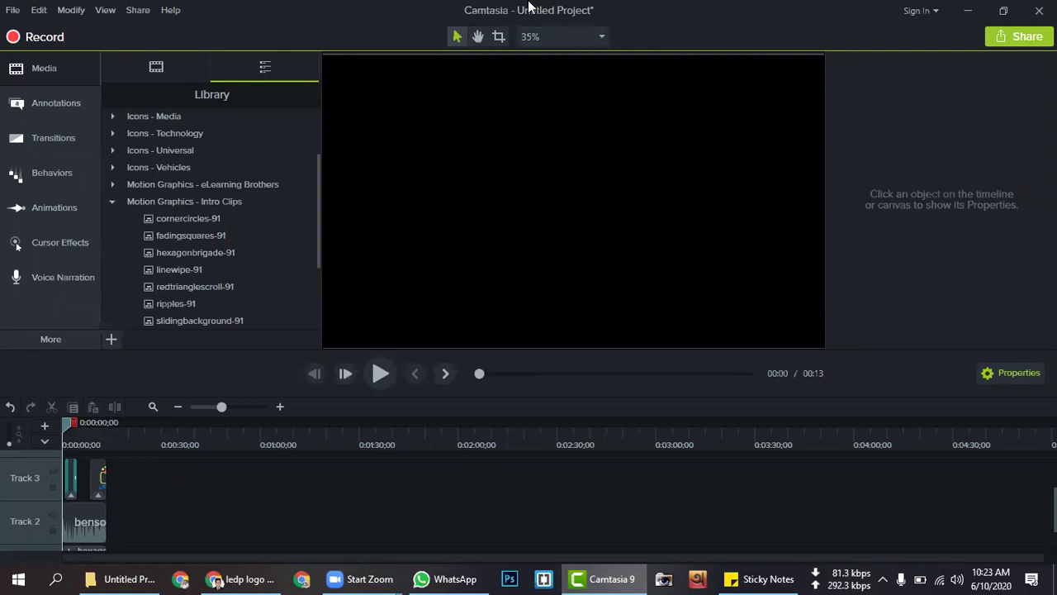
{"action": "left_click", "coordinate": [957, 579]}
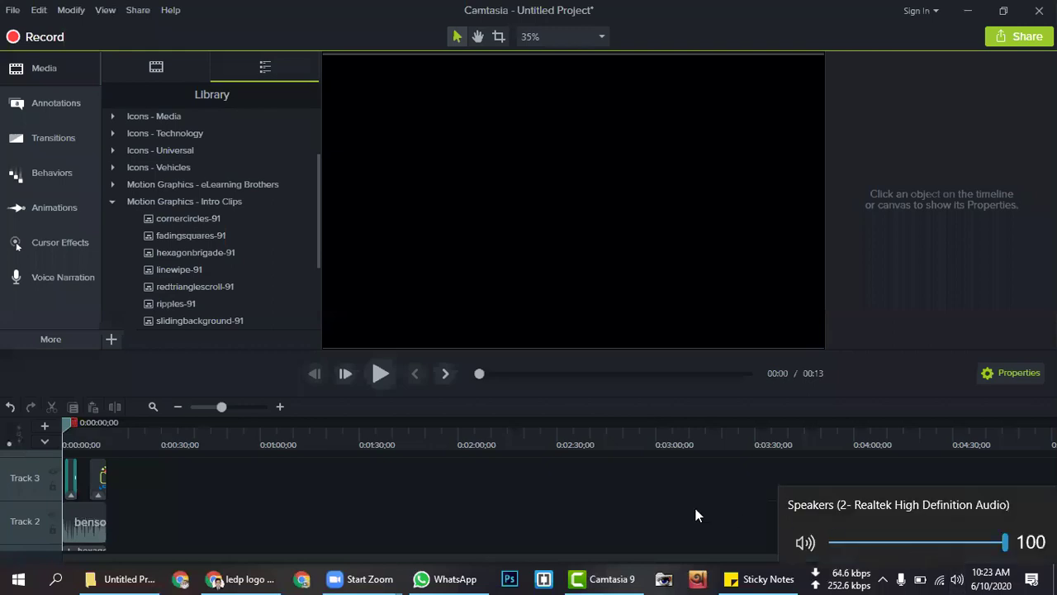
{"action": "left_click", "coordinate": [434, 490]}
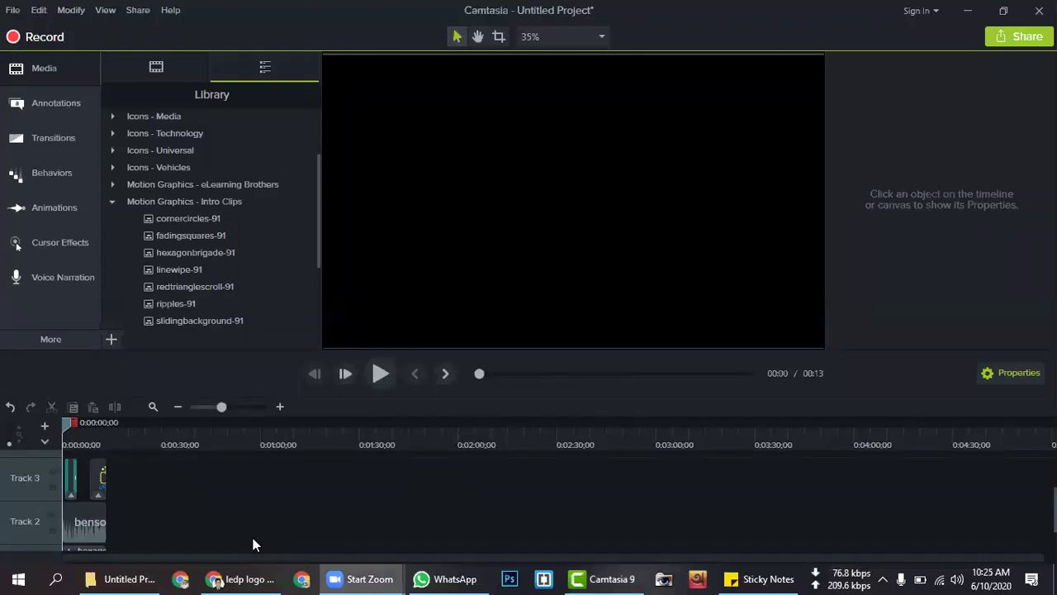
Switch to the LEDP-Munshiganj Digital Marketing-1 Facebook group in Chrome, close its open chat window and return to the logo image results.
{"action": "left_click", "coordinate": [251, 578]}
{"action": "left_click", "coordinate": [157, 12]}
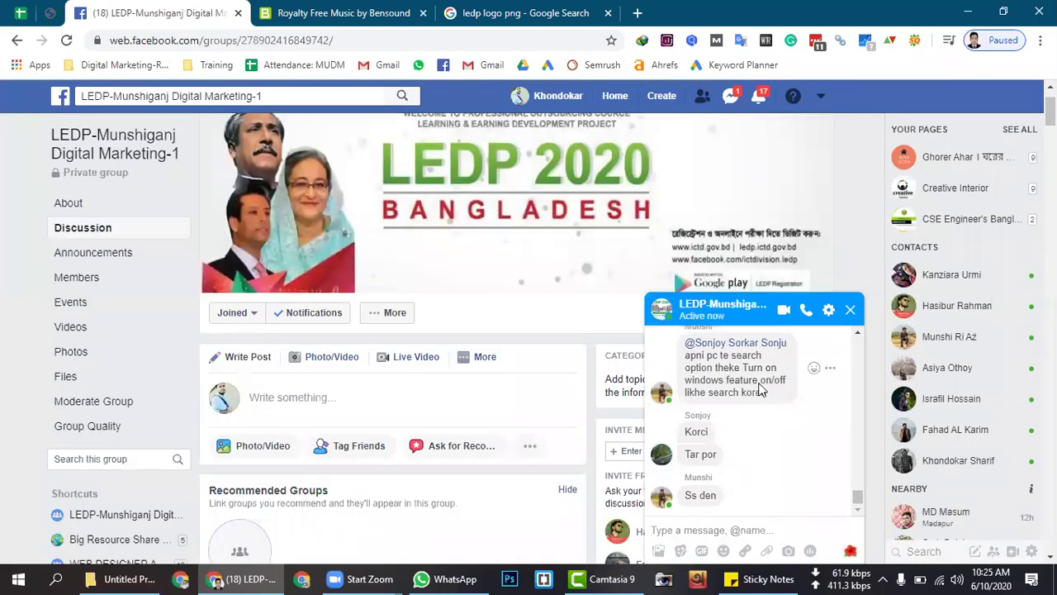
{"action": "left_click", "coordinate": [850, 309]}
{"action": "left_click", "coordinate": [525, 13]}
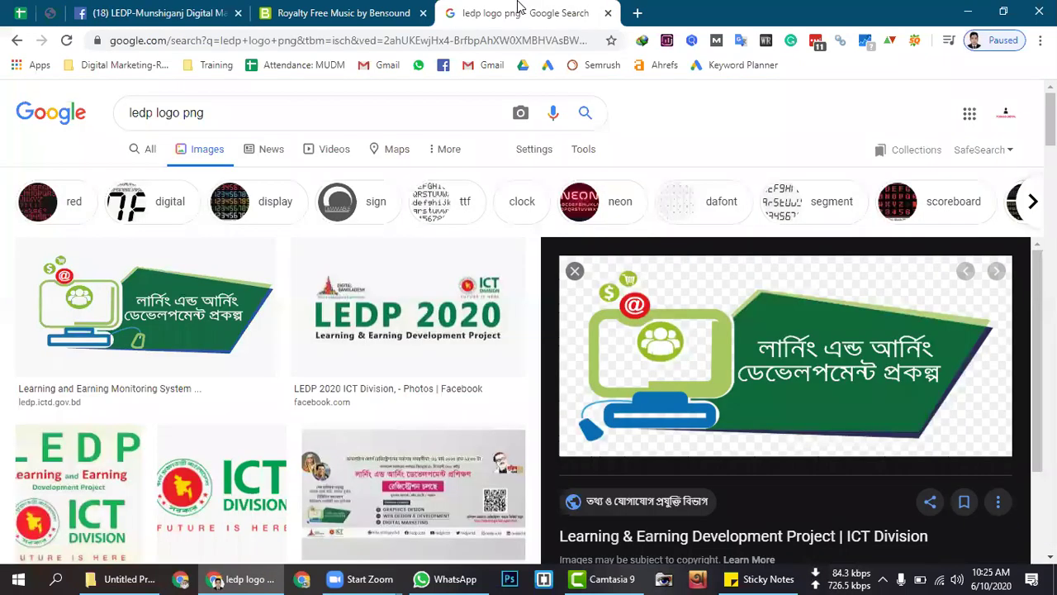